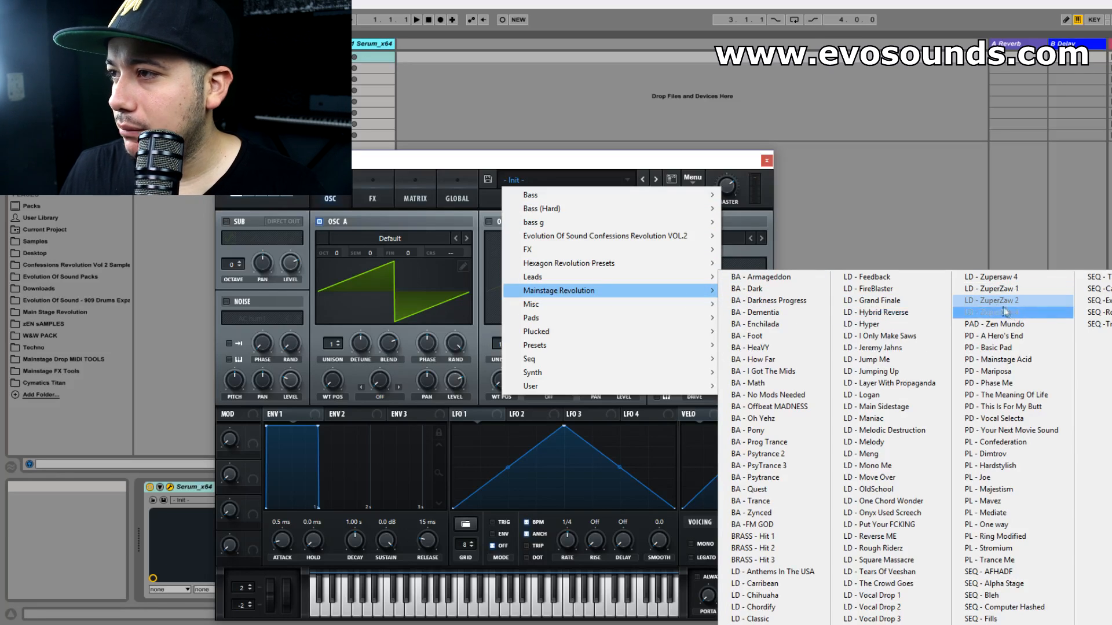
Load the LD - ZuperZaw 1 preset in Serum and remove all destinations from LFO 1.
{"action": "left_click", "coordinate": [1003, 289]}
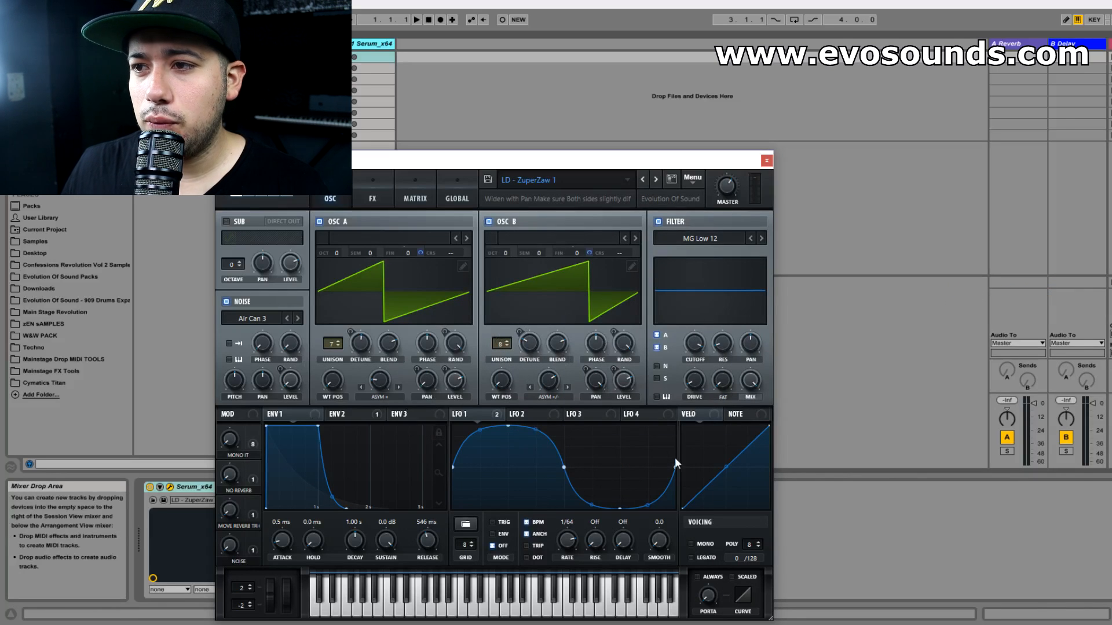
{"action": "right_click", "coordinate": [476, 414]}
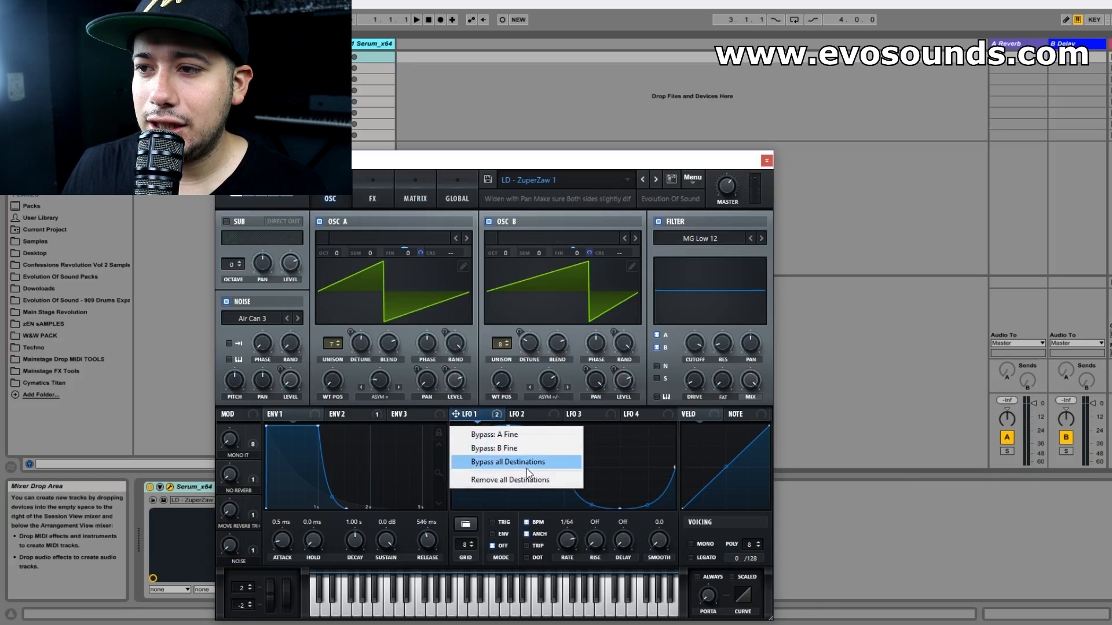
{"action": "left_click", "coordinate": [532, 491]}
{"action": "right_click", "coordinate": [482, 425]}
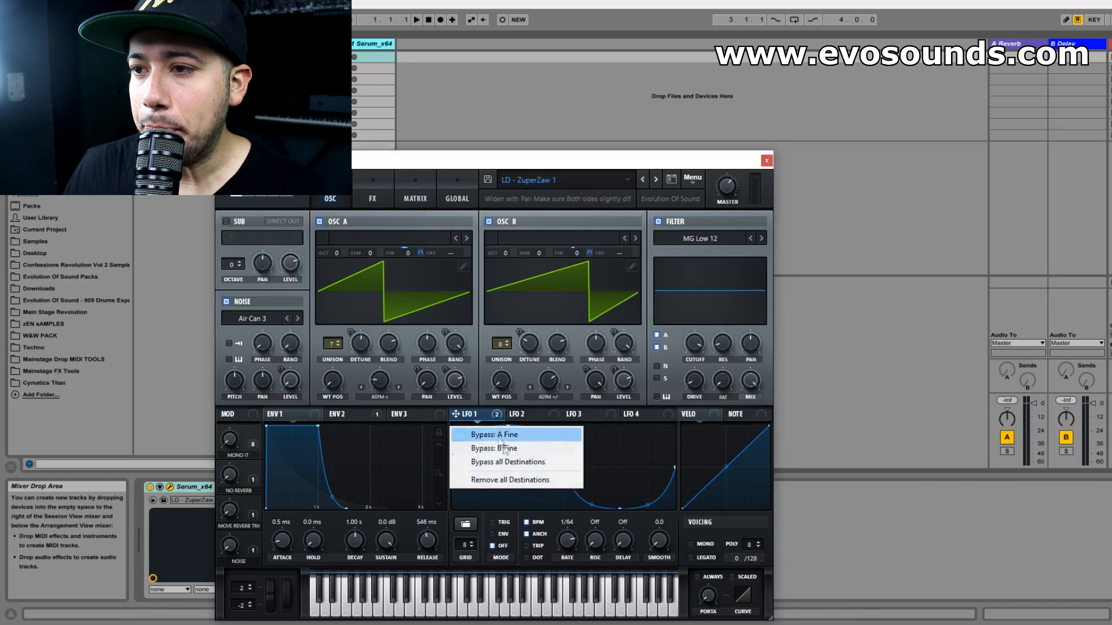
{"action": "left_click", "coordinate": [518, 479]}
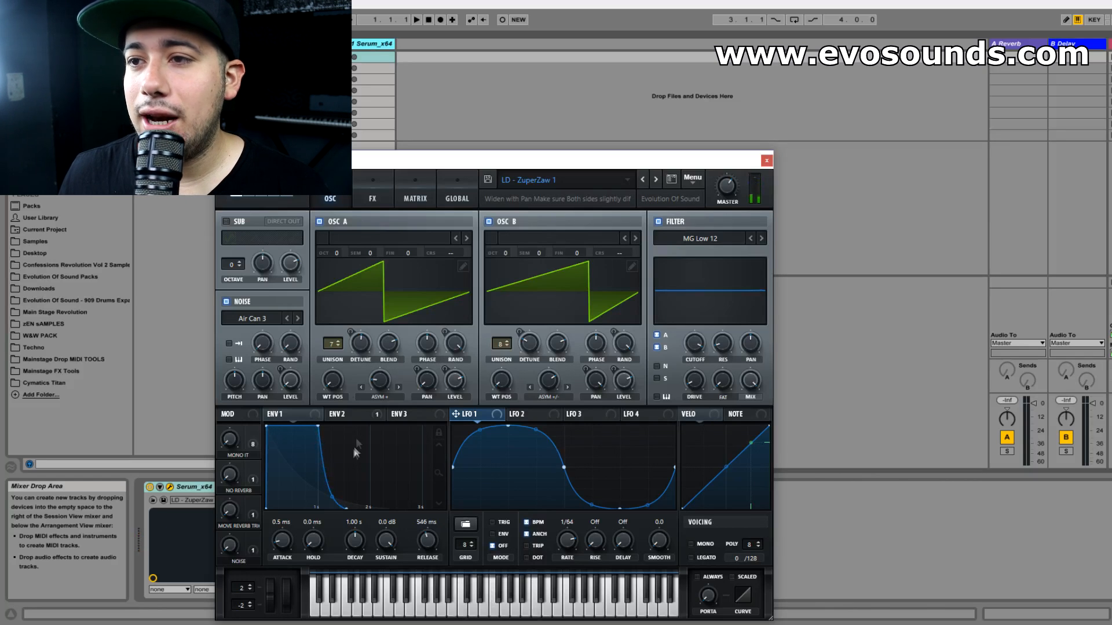
Set the decay of envelope 2 to 0.0 ms.
{"action": "left_click", "coordinate": [343, 414]}
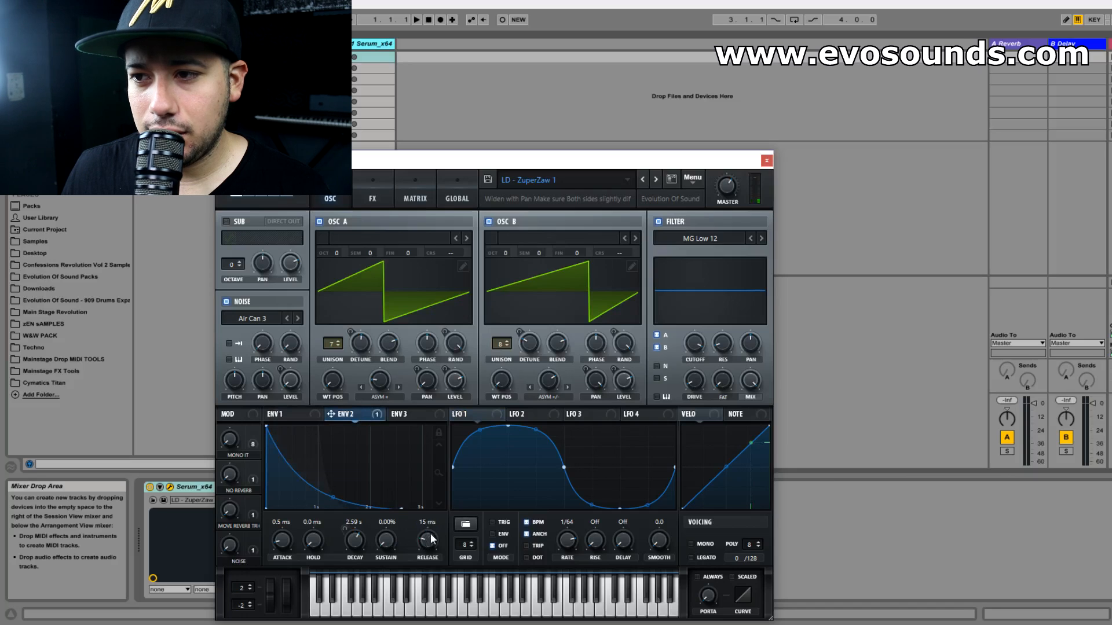
{"action": "mouse_move", "coordinate": [355, 544]}
{"action": "left_mouse_down"}
{"action": "mouse_move", "coordinate": [340, 547]}
{"action": "mouse_move", "coordinate": [356, 540]}
{"action": "mouse_move", "coordinate": [346, 553]}
{"action": "left_mouse_up"}
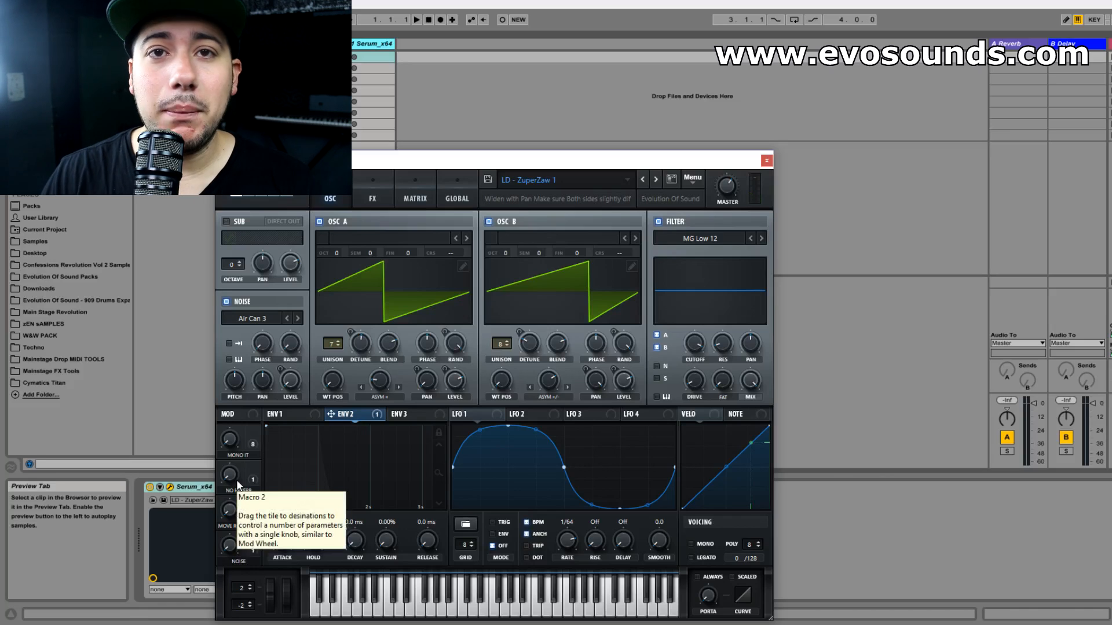
Create an empty MIDI clip in the Serum track's first slot and clear the synth window away to enlarge the note editor.
{"action": "double_click", "coordinate": [373, 56]}
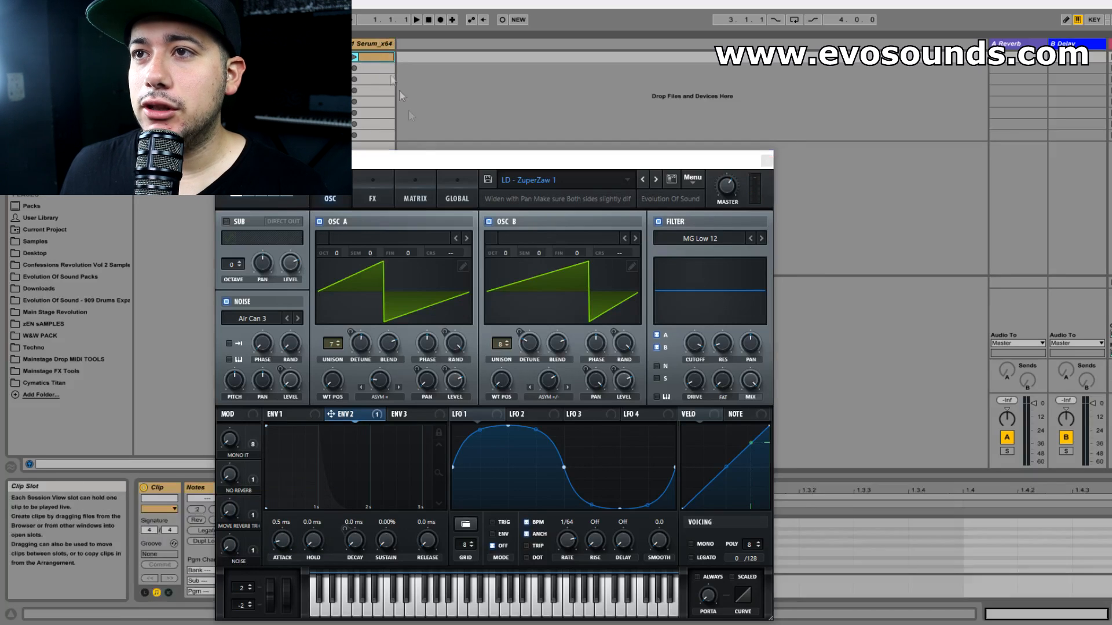
{"action": "left_click_drag", "start_coordinate": [434, 161], "coordinate": [886, 88]}
{"action": "left_click_drag", "start_coordinate": [526, 475], "coordinate": [573, 173]}
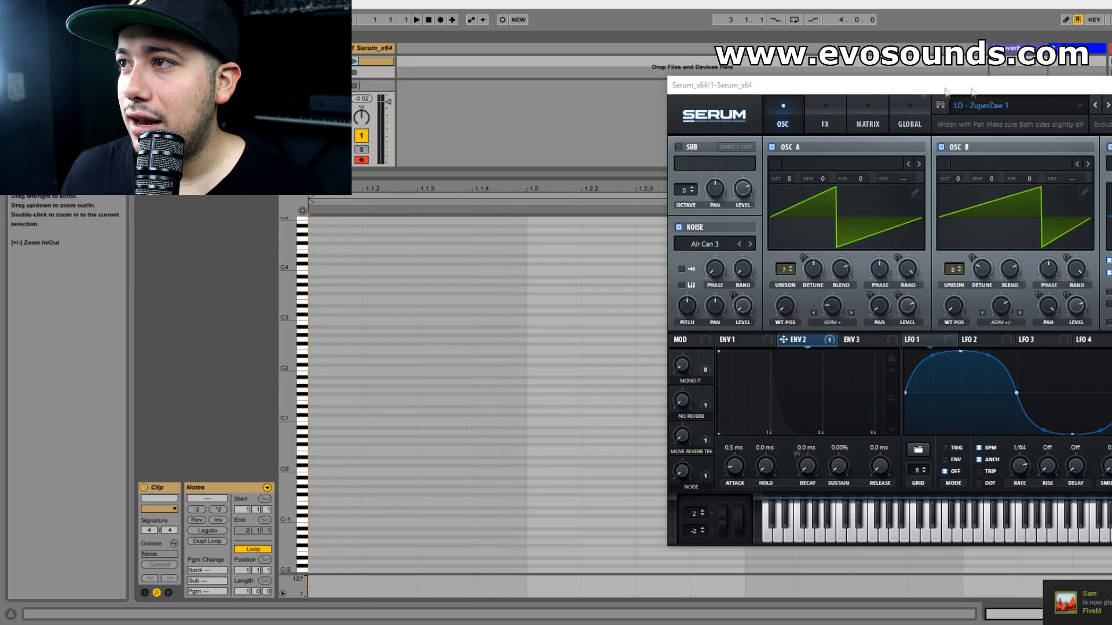
{"action": "left_click_drag", "start_coordinate": [1077, 88], "coordinate": [739, 99]}
{"action": "left_click", "coordinate": [880, 97]}
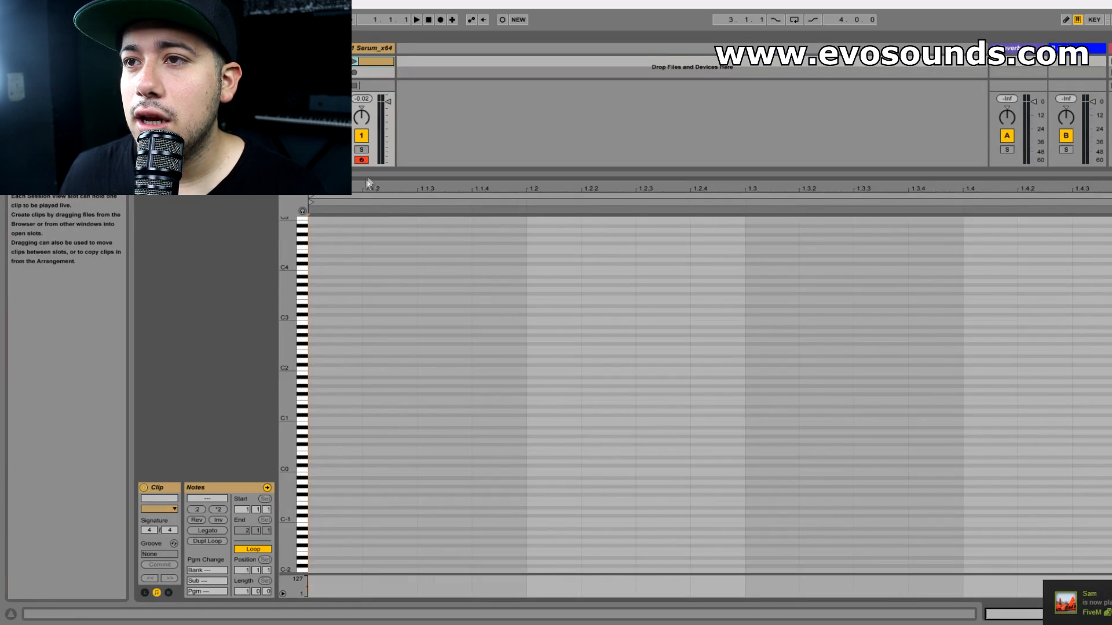
{"action": "left_click_drag", "start_coordinate": [391, 178], "coordinate": [402, 38]}
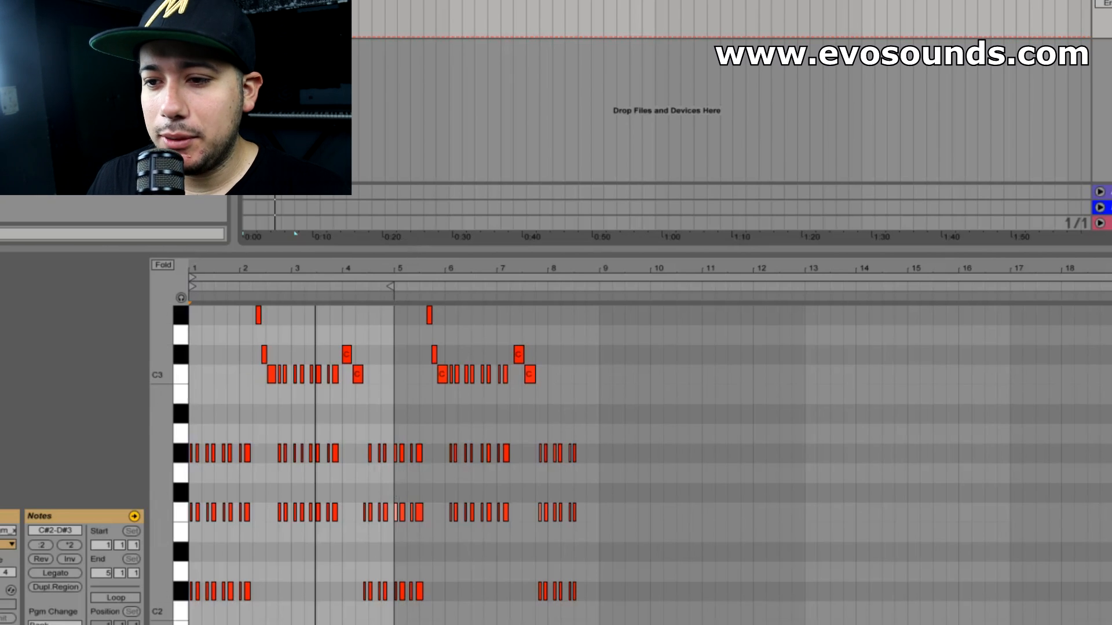
Play back the recorded notes and delete the chords following the first one, up to the start of bar 2.
{"action": "key", "text": "space"}
{"action": "left_click_drag", "start_coordinate": [243, 264], "coordinate": [242, 313]}
{"action": "key", "text": "space"}
{"action": "key", "text": "space"}
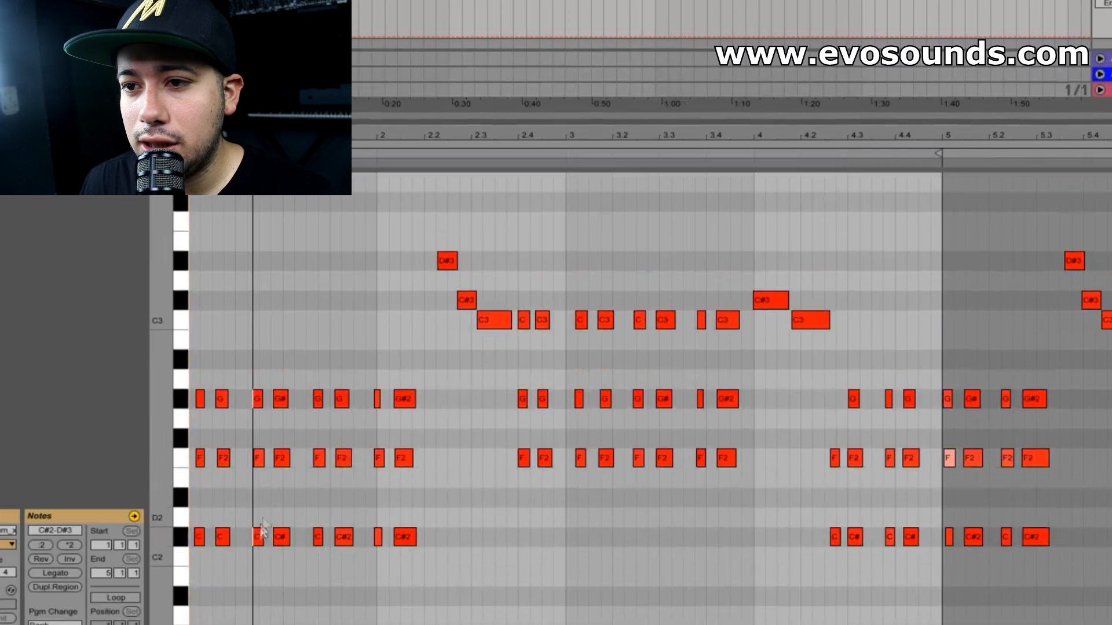
{"action": "left_click", "coordinate": [422, 571]}
{"action": "left_click_drag", "start_coordinate": [423, 571], "coordinate": [213, 360]}
{"action": "key", "text": "Delete"}
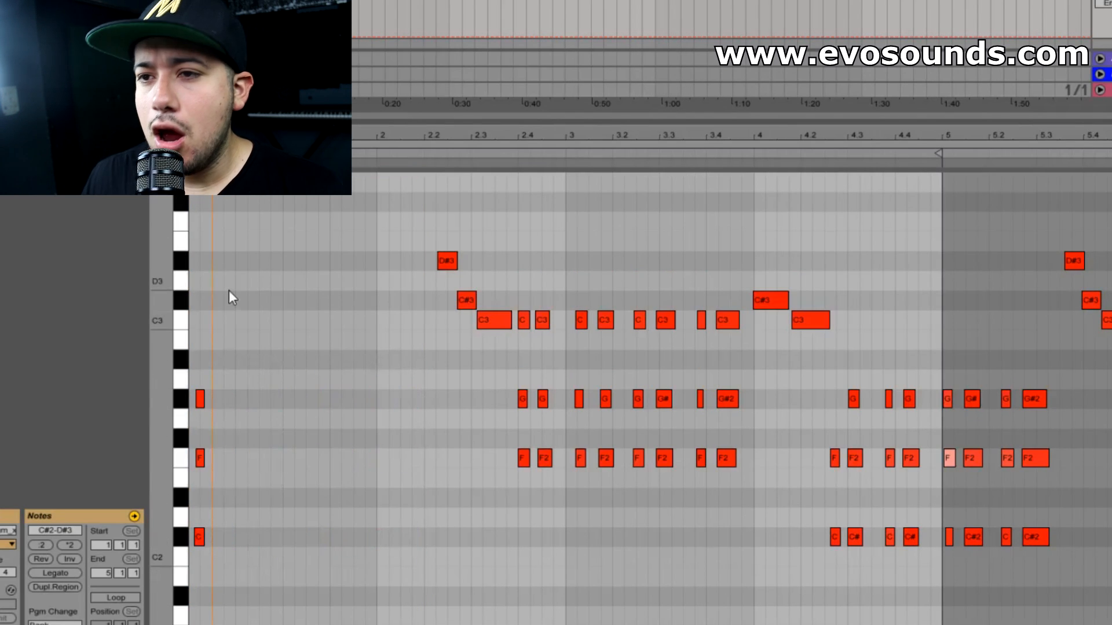
Duplicate the opening C#2, F2 and G#2 chord twice, placing the third hit one sixteenth after beat 1.2.
{"action": "left_click", "coordinate": [226, 144]}
{"action": "left_click_drag", "start_coordinate": [226, 135], "coordinate": [248, 159]}
{"action": "left_click_drag", "start_coordinate": [227, 568], "coordinate": [199, 349]}
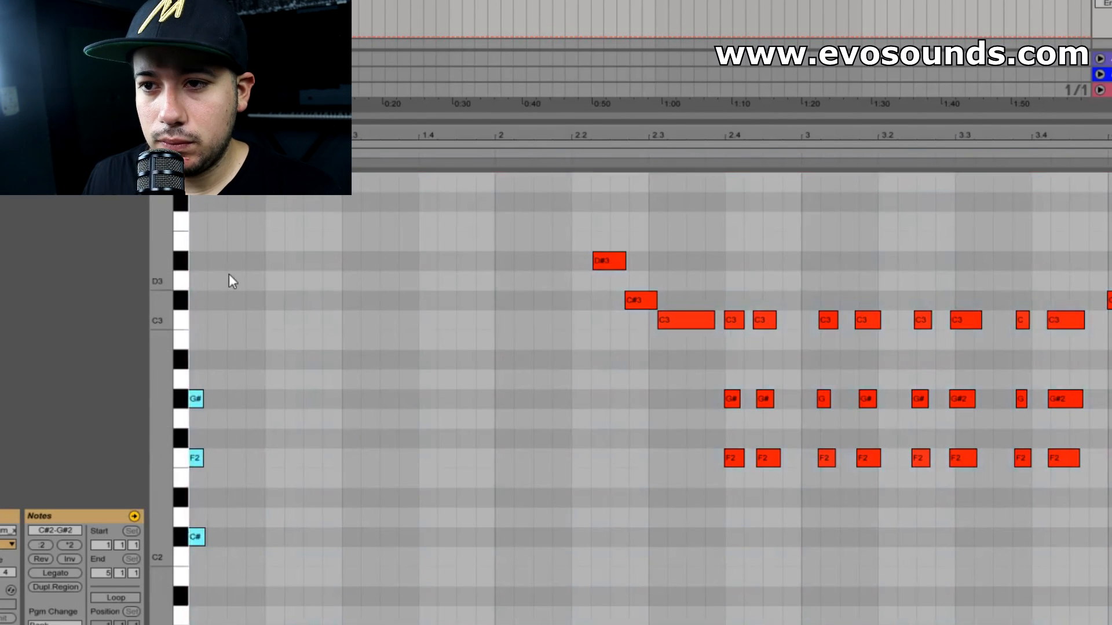
{"action": "key", "text": "ctrl+d"}
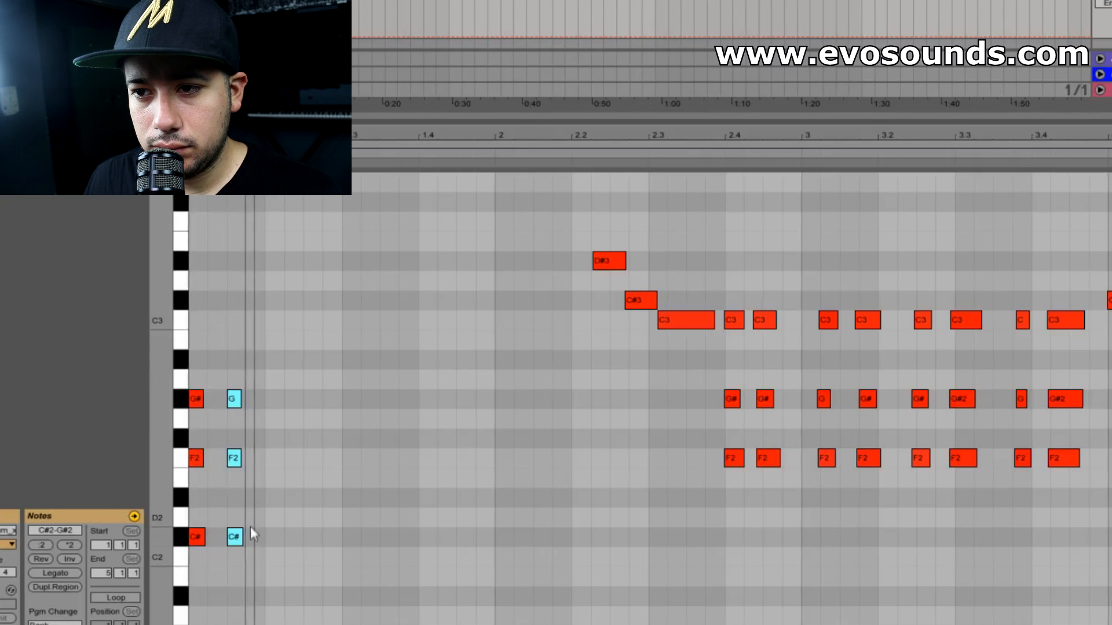
{"action": "key", "text": "ctrl+d"}
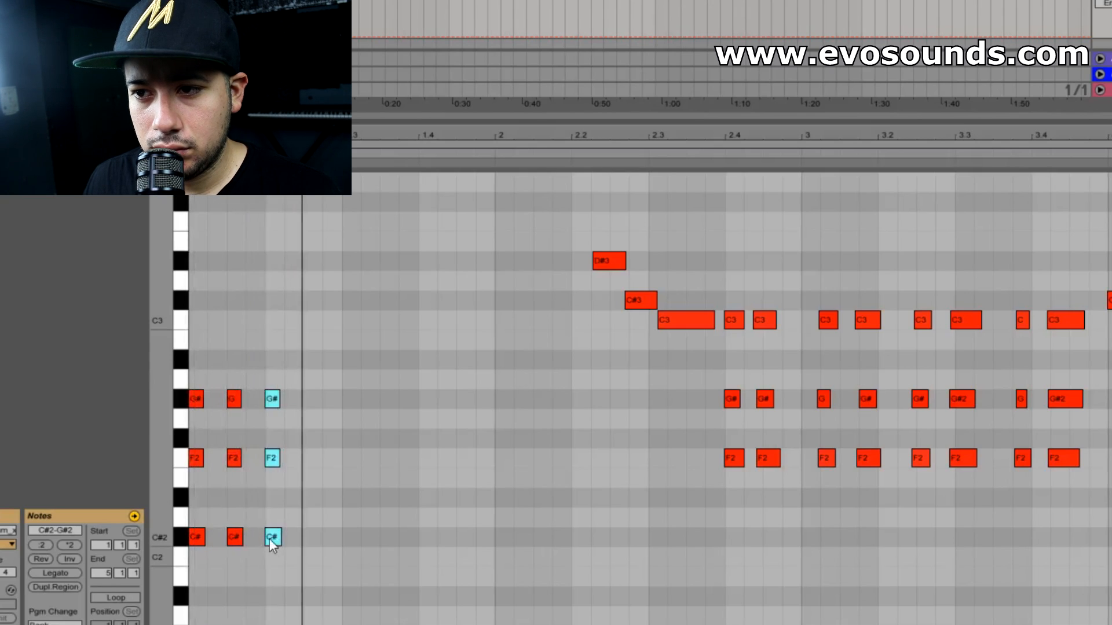
{"action": "left_click_drag", "start_coordinate": [270, 539], "coordinate": [294, 536]}
Duplicate the chord three more times, placing the hits at 1.3, 1.4 and an eighth note after 1.4.
{"action": "key", "text": "ctrl+d"}
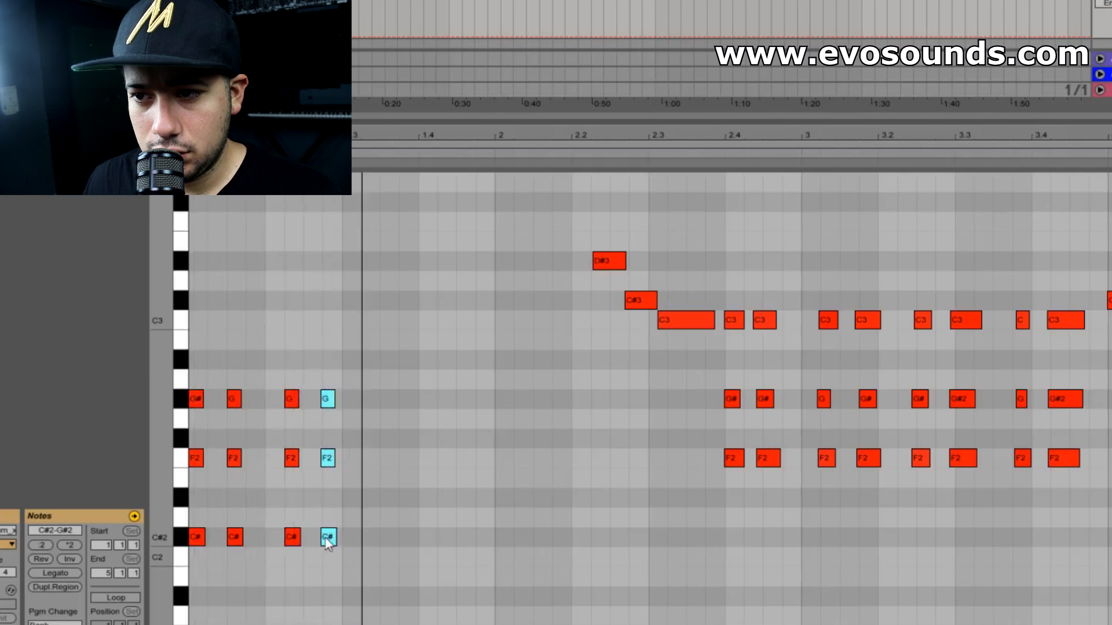
{"action": "left_click_drag", "start_coordinate": [326, 540], "coordinate": [350, 544]}
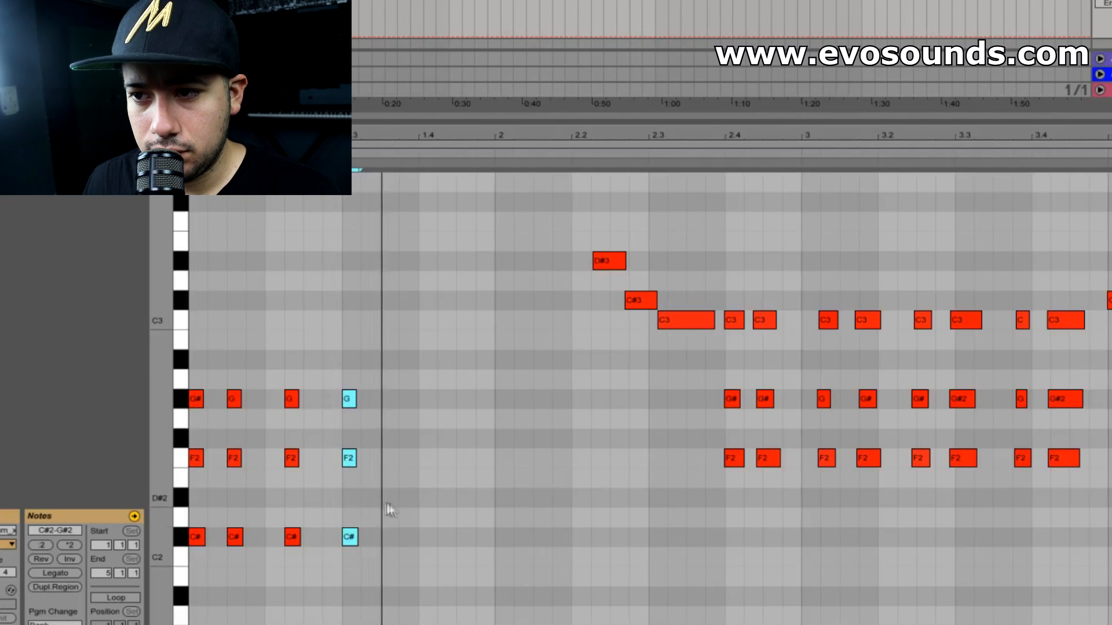
{"action": "key", "text": "ctrl+d"}
{"action": "left_click_drag", "start_coordinate": [374, 543], "coordinate": [467, 544]}
{"action": "key", "text": "ctrl+d"}
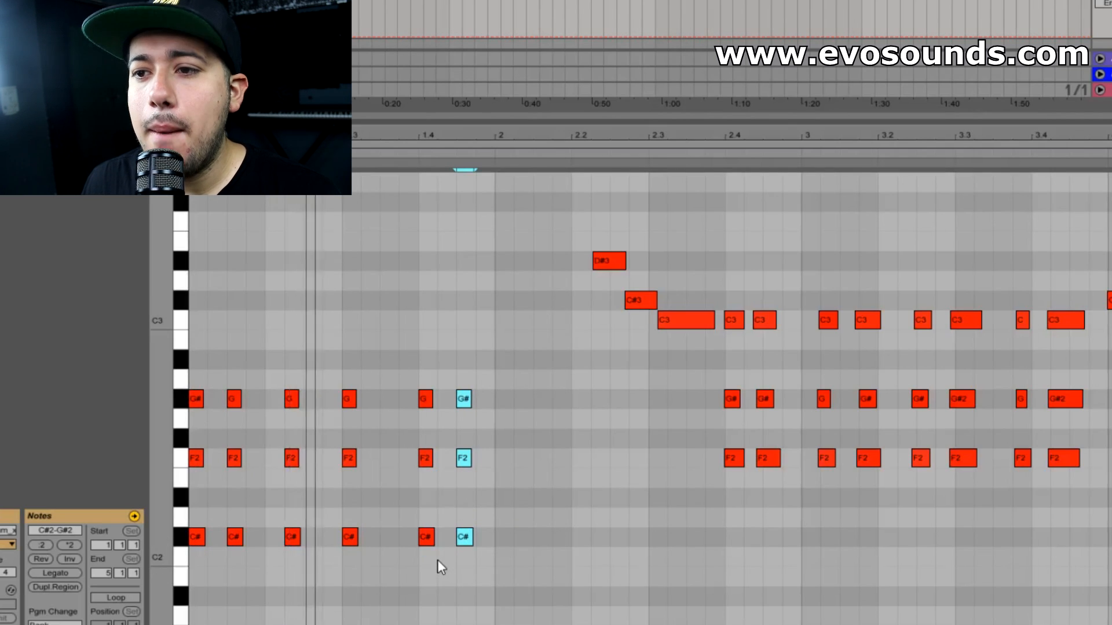
Try moving the fifth chord of bar 1 one sixteenth earlier, just before beat 1.4.
{"action": "left_click_drag", "start_coordinate": [413, 551], "coordinate": [447, 329]}
{"action": "key", "text": "Left"}
{"action": "key", "text": "Left"}
{"action": "key", "text": "Down"}
{"action": "key", "text": "Up"}
{"action": "key", "text": "Right"}
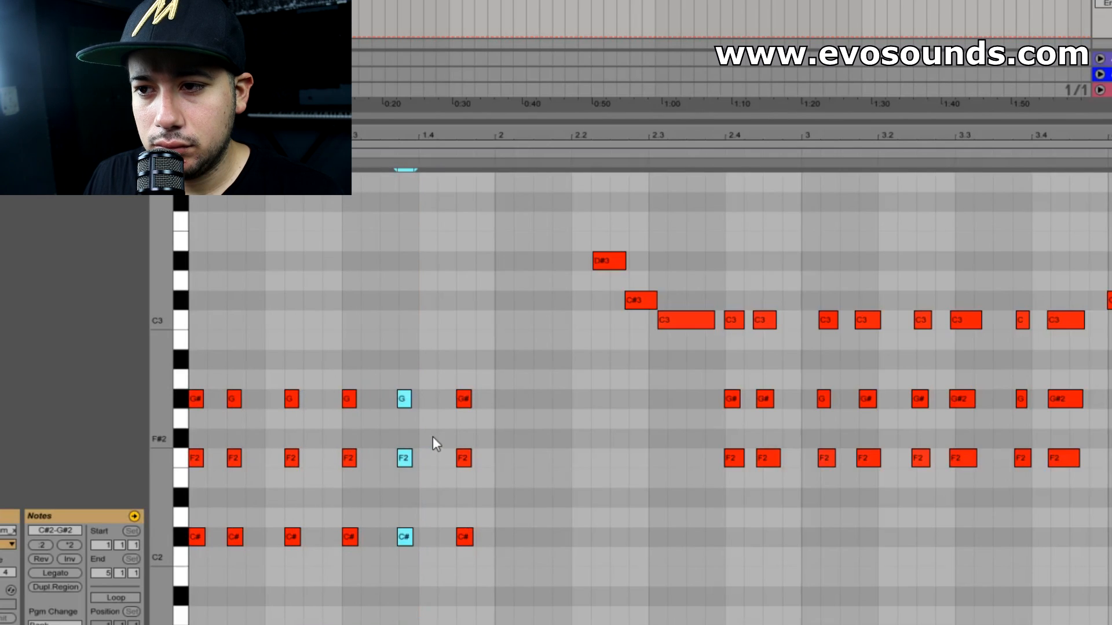
{"action": "key", "text": "Up"}
{"action": "key", "text": "Down"}
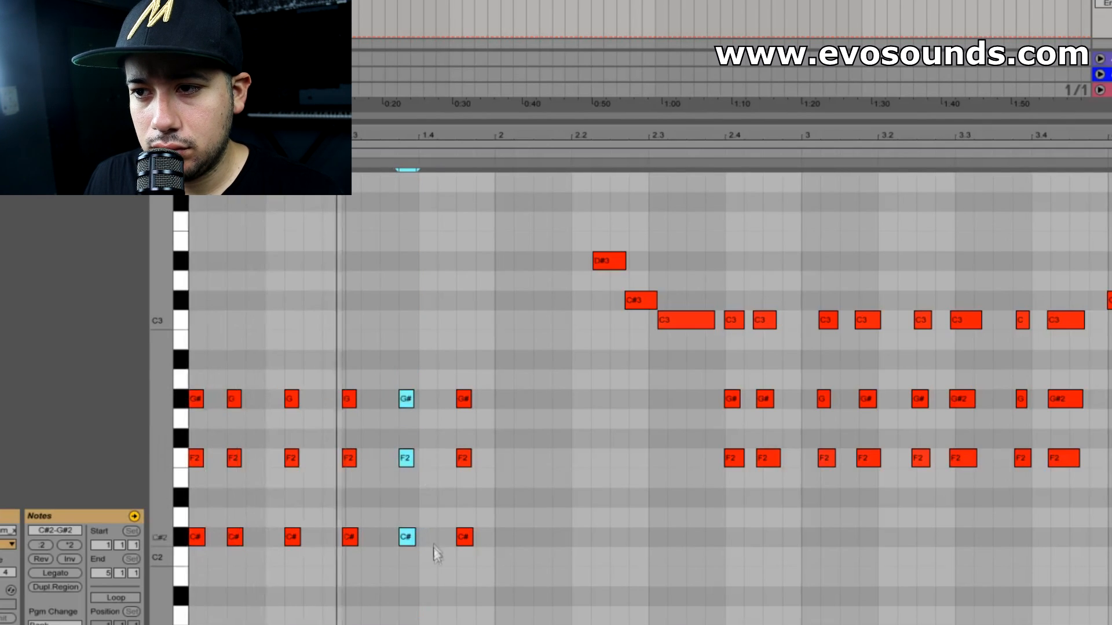
Try moving the last chord of bar 1 two sixteenths earlier onto beat 1.4, and play the pattern.
{"action": "left_click_drag", "start_coordinate": [447, 597], "coordinate": [475, 273]}
{"action": "key", "text": "Left"}
{"action": "key", "text": "Left"}
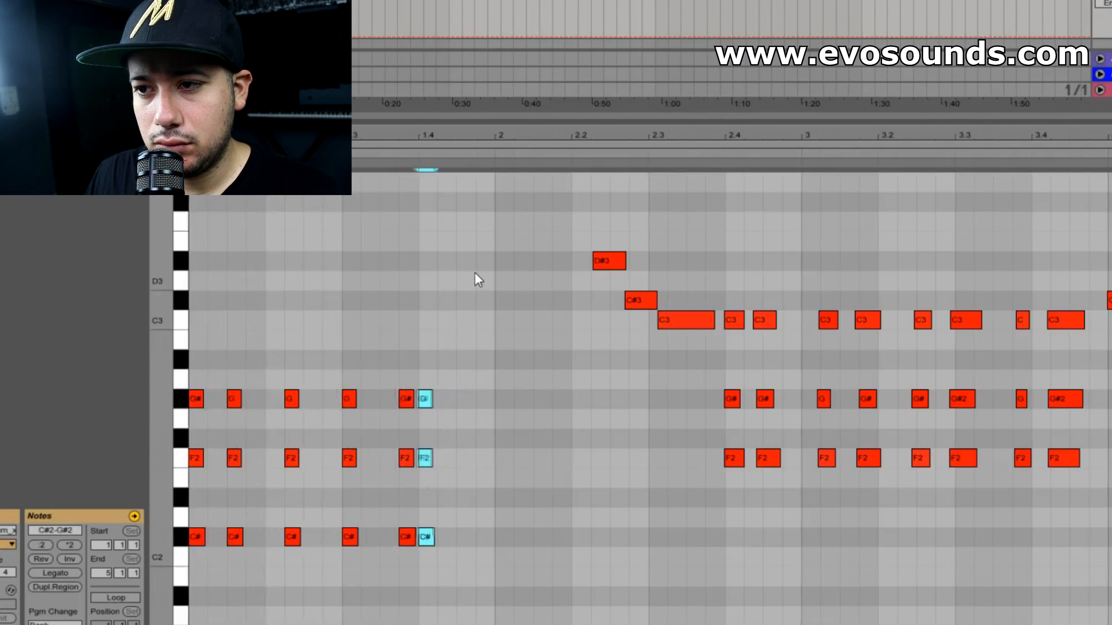
{"action": "key", "text": "space"}
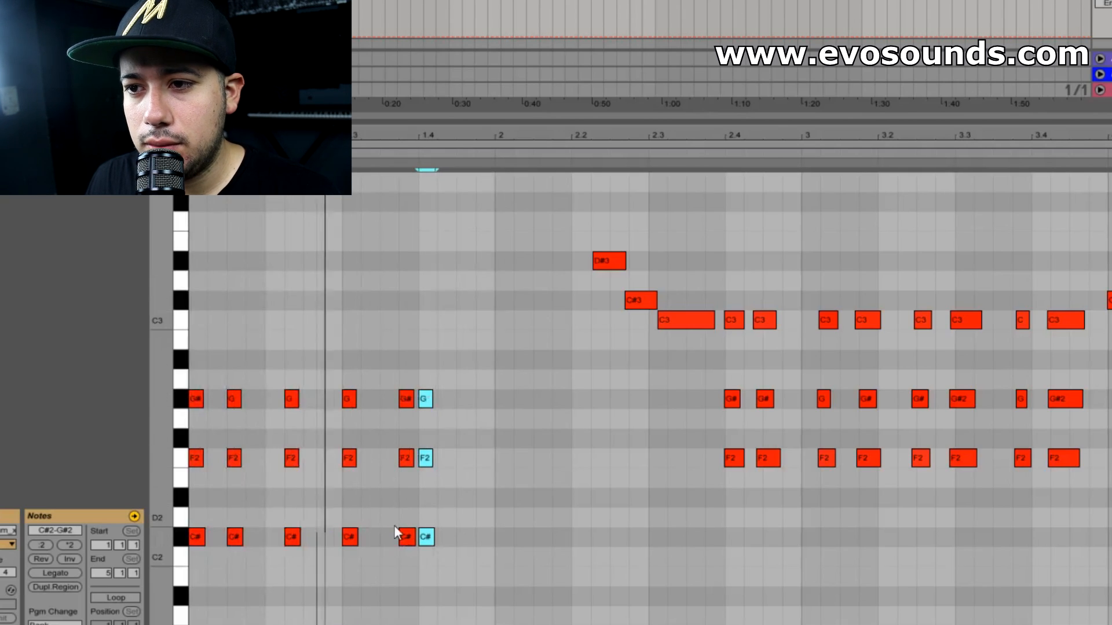
Move the chord just before beat 1.4 three sixteenths later, so it ends the bar 1 pattern.
{"action": "left_click_drag", "start_coordinate": [416, 560], "coordinate": [413, 324]}
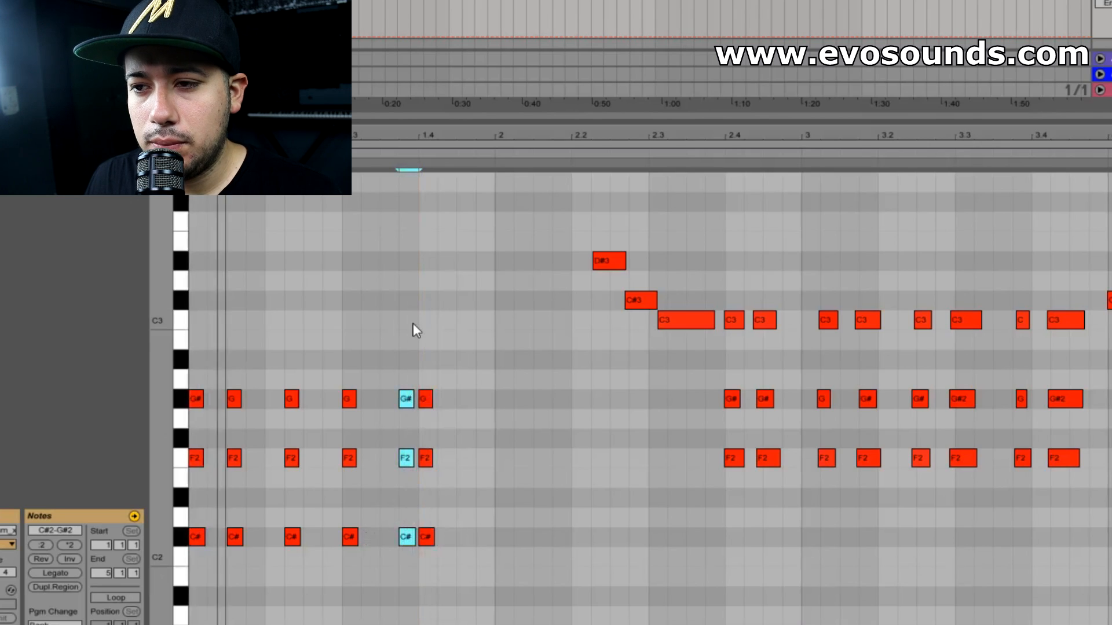
{"action": "left_click_drag", "start_coordinate": [397, 574], "coordinate": [455, 624]}
{"action": "key", "text": "Right"}
{"action": "key", "text": "Right"}
{"action": "key", "text": "Right"}
{"action": "key", "text": "Left"}
{"action": "key", "text": "Right"}
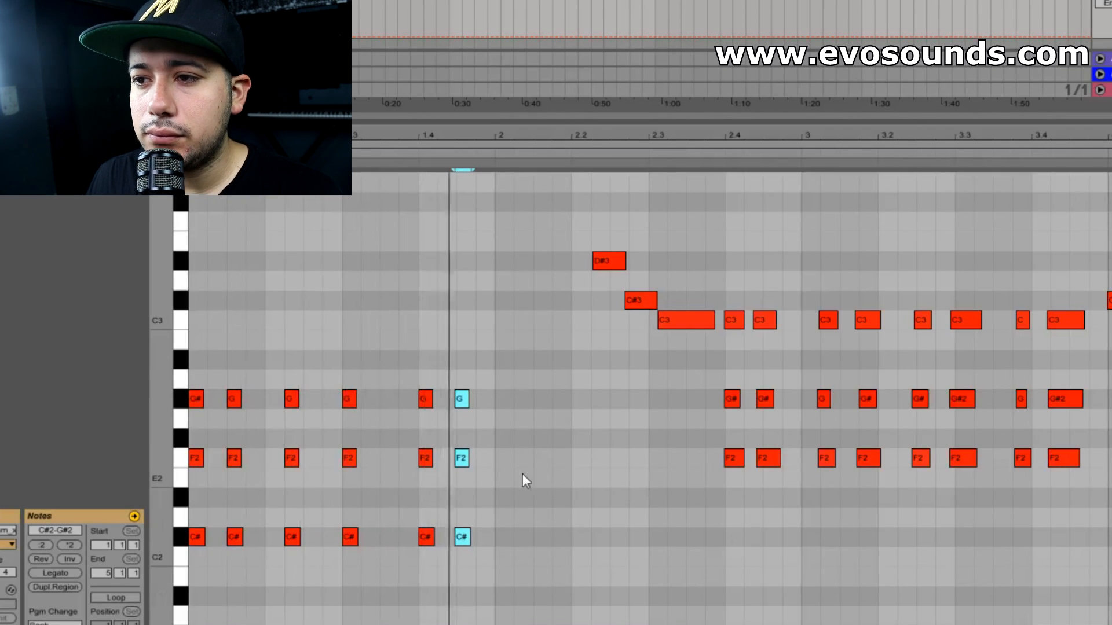
Delete all the old recorded notes from bar 2 through bar 5.
{"action": "left_click_drag", "start_coordinate": [745, 130], "coordinate": [744, 104]}
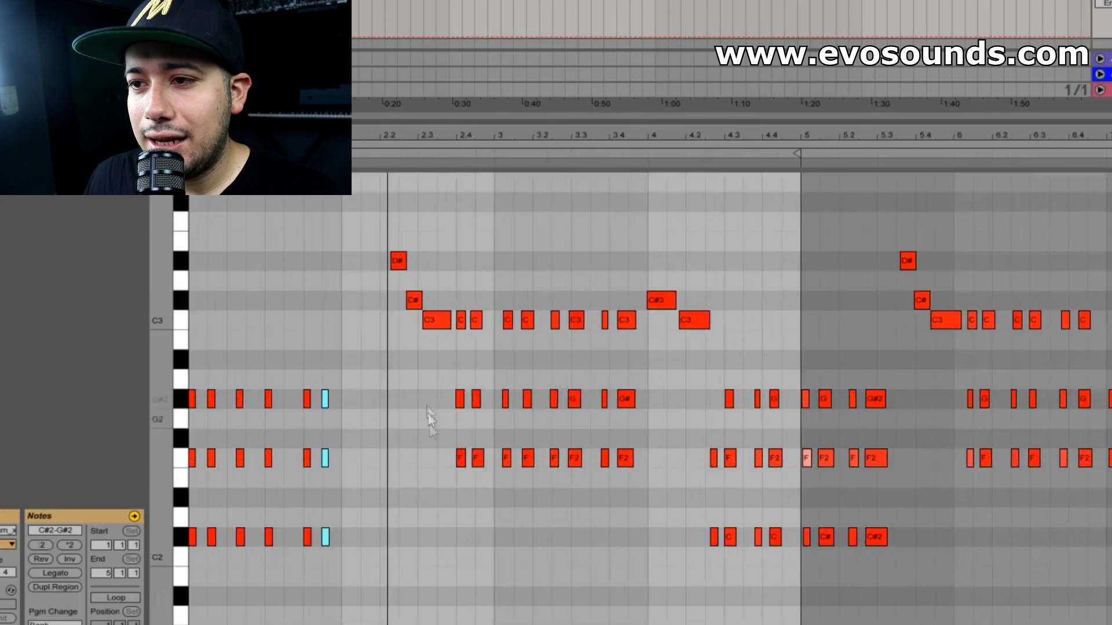
{"action": "left_click_drag", "start_coordinate": [472, 489], "coordinate": [586, 249]}
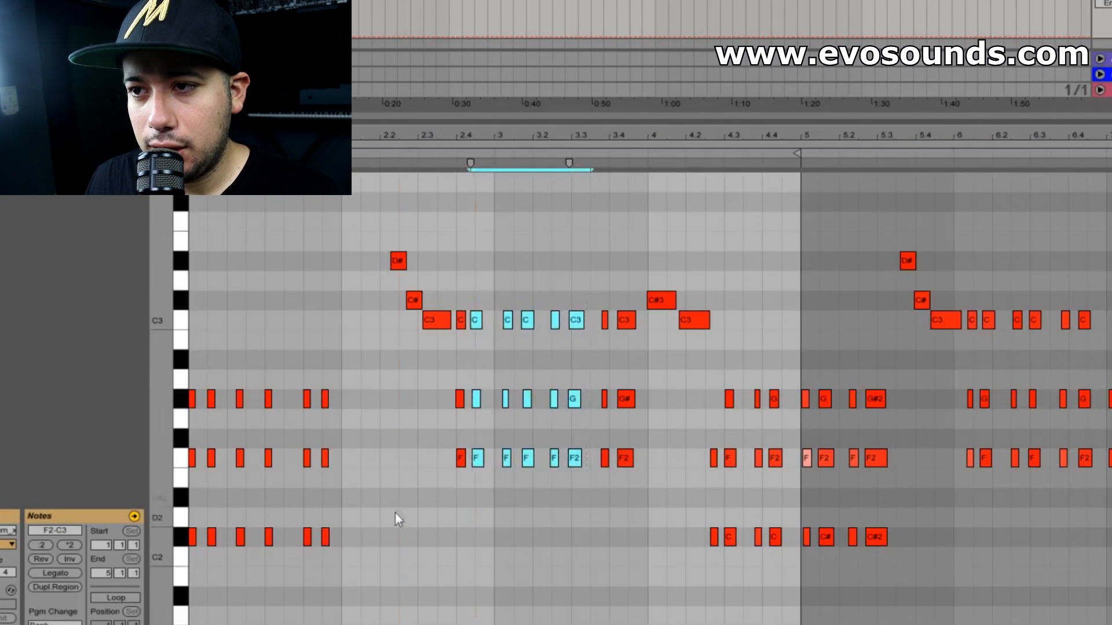
{"action": "left_click_drag", "start_coordinate": [395, 512], "coordinate": [962, 123]}
{"action": "key", "text": "Delete"}
{"action": "left_click_drag", "start_coordinate": [921, 470], "coordinate": [645, 553]}
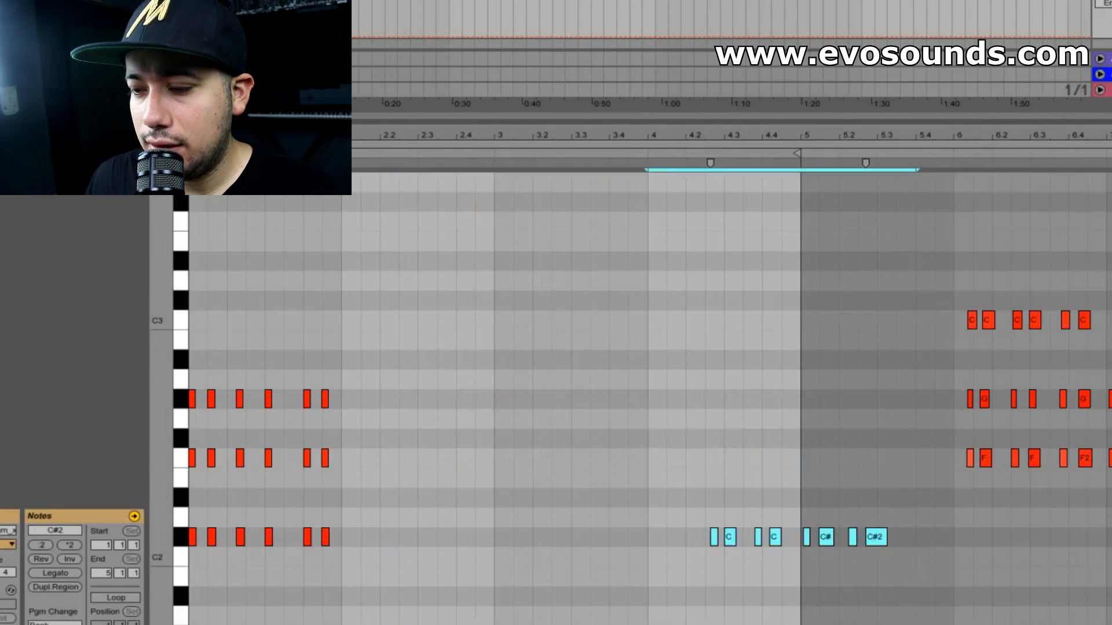
{"action": "key", "text": "Delete"}
Duplicate the whole bar 1 chord pattern and shift the copy to the start of bar 3.
{"action": "left_click_drag", "start_coordinate": [342, 558], "coordinate": [189, 203]}
{"action": "key", "text": "ctrl+d"}
{"action": "key", "text": "Right"}
{"action": "key", "text": "Right"}
{"action": "key", "text": "Right"}
{"action": "key", "text": "Right"}
{"action": "key", "text": "Right"}
{"action": "key", "text": "Right"}
{"action": "key", "text": "Right"}
{"action": "key", "text": "Right"}
{"action": "key", "text": "Right"}
{"action": "key", "text": "Right"}
{"action": "key", "text": "Right"}
{"action": "key", "text": "Right"}
{"action": "key", "text": "Right"}
{"action": "key", "text": "Right"}
{"action": "key", "text": "Right"}
{"action": "key", "text": "Right"}
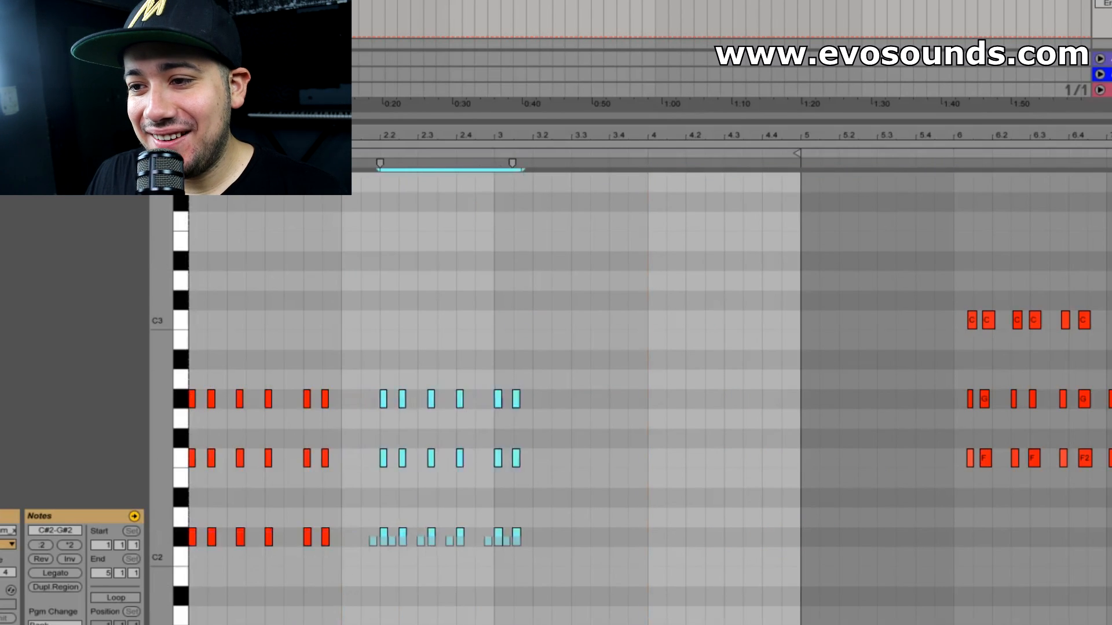
Transpose the copied bar 3 chords up four semitones so they span F2 to C3.
{"action": "key", "text": "Up"}
{"action": "key", "text": "Up"}
{"action": "key", "text": "Up"}
{"action": "key", "text": "Up"}
{"action": "key", "text": "Up"}
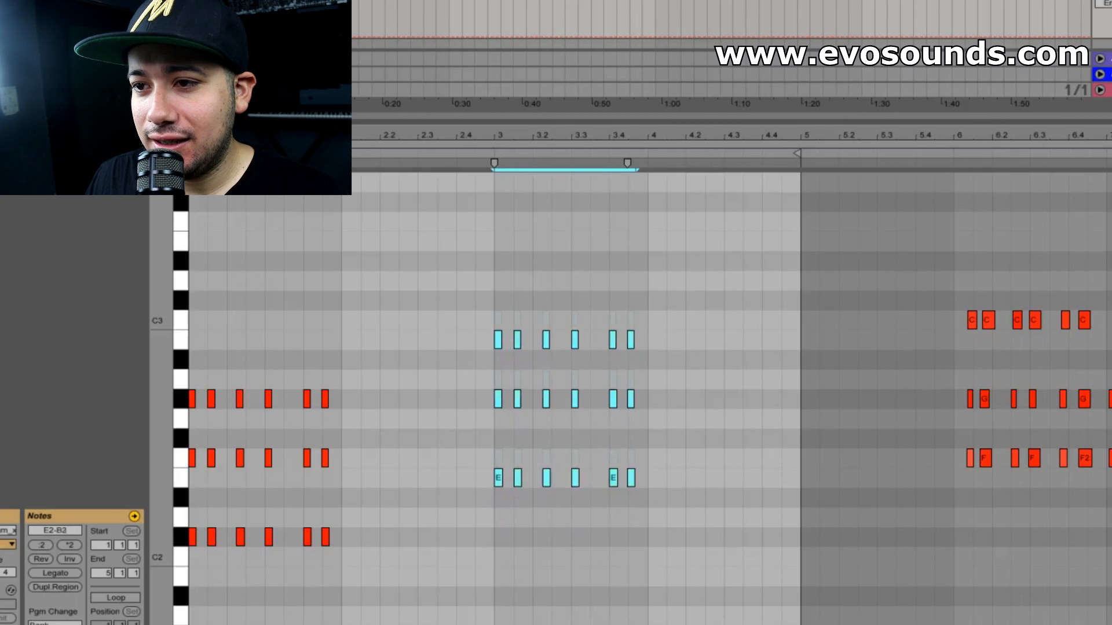
{"action": "key", "text": "Down"}
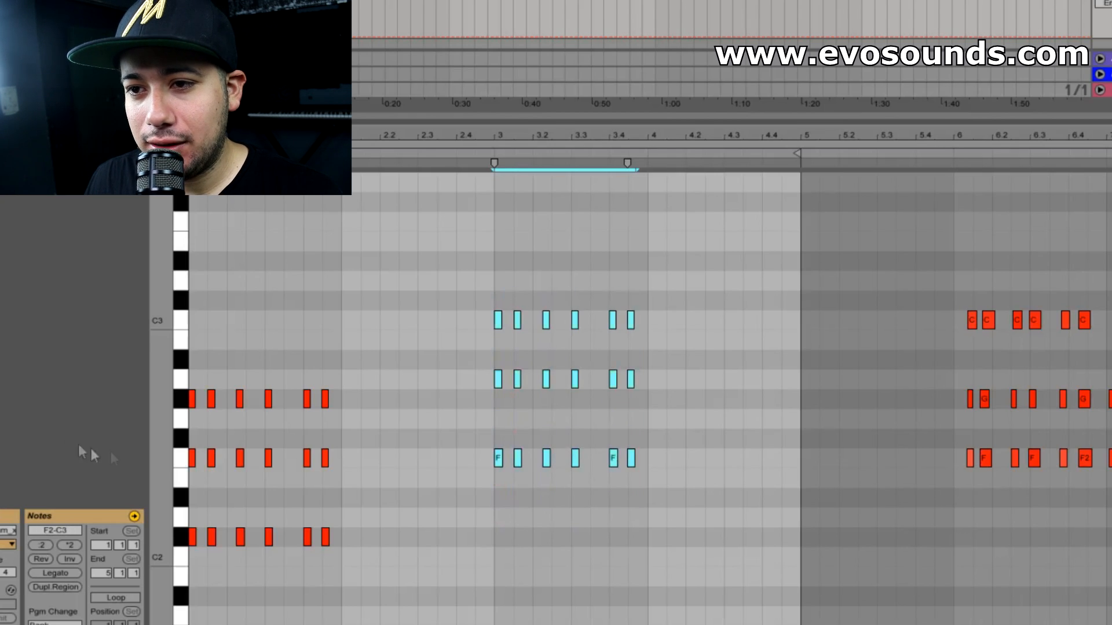
Lower the middle notes of the bar 3 chords one semitone to G#2 and play the result.
{"action": "left_click_drag", "start_coordinate": [465, 382], "coordinate": [718, 382]}
{"action": "key", "text": "Down"}
{"action": "key", "text": "space"}
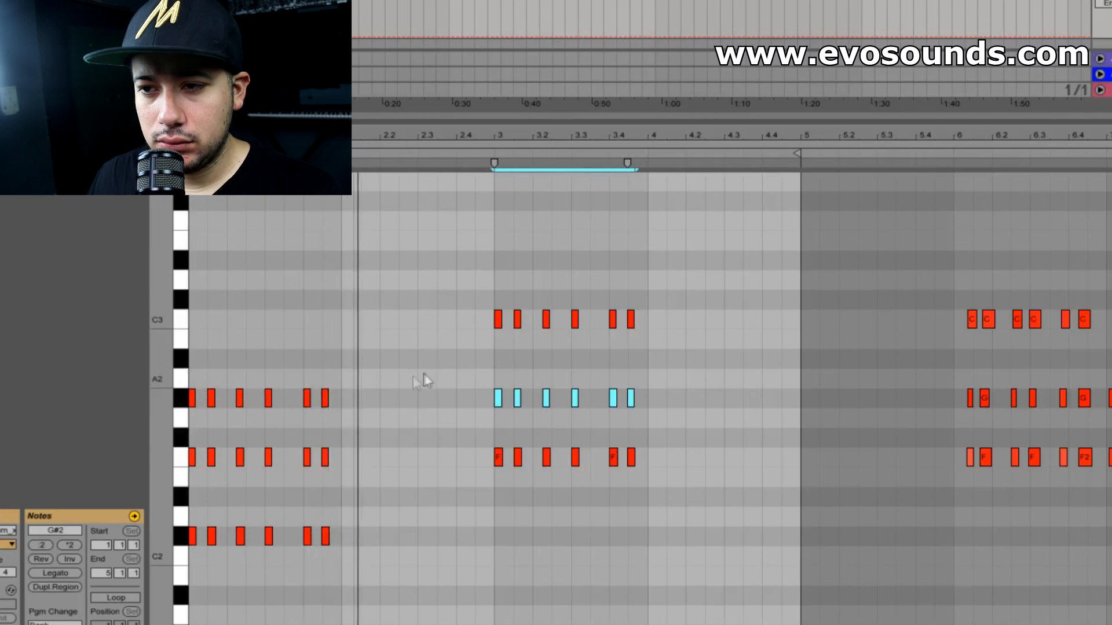
Transpose the last two chords of bar 1 down one semitone to C2, E2 and G2.
{"action": "scroll", "coordinate": [426, 373], "scroll_direction": "down", "scroll_amount": 1}
{"action": "left_click_drag", "start_coordinate": [299, 537], "coordinate": [346, 360]}
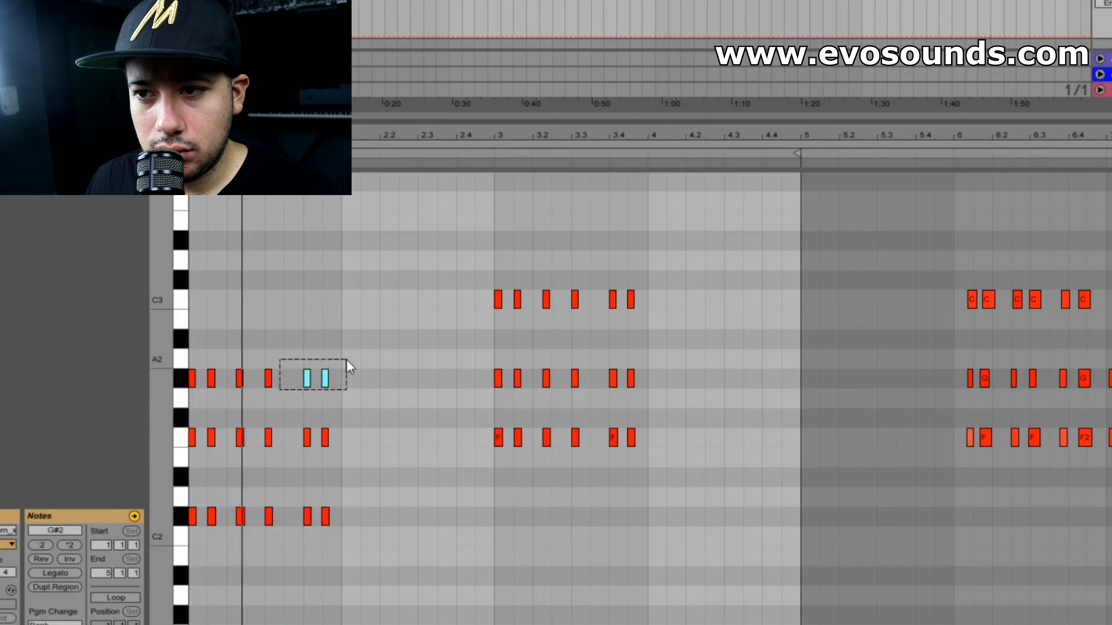
{"action": "left_click_drag", "start_coordinate": [273, 548], "coordinate": [348, 337]}
{"action": "key", "text": "Down"}
{"action": "key", "text": "Down"}
{"action": "key", "text": "Down"}
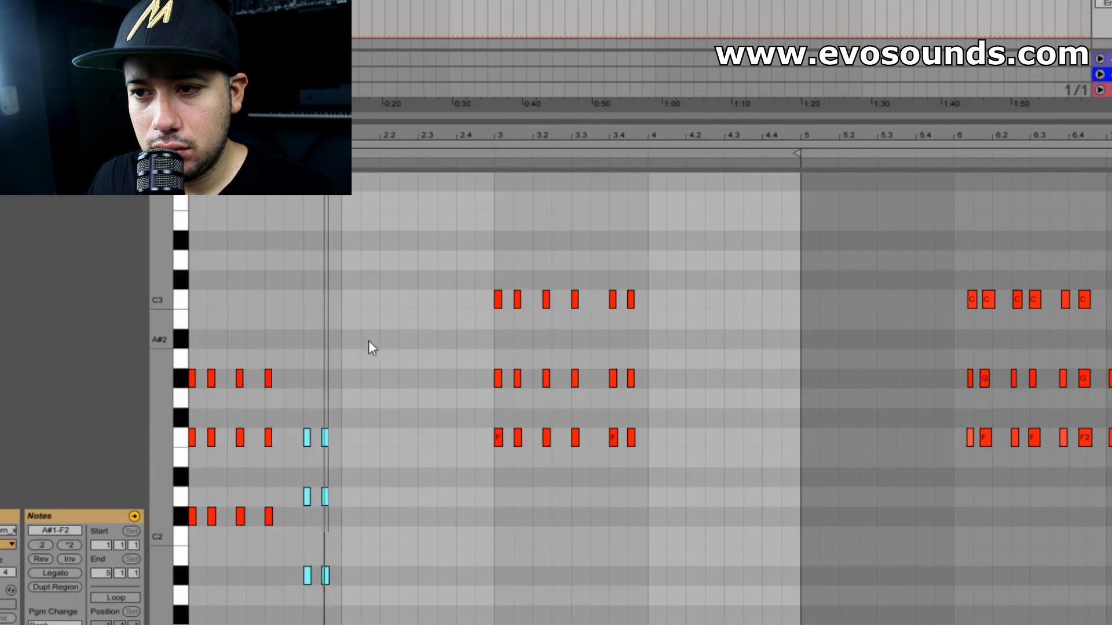
{"action": "key", "text": "Up"}
{"action": "key", "text": "Up"}
Raise the middle notes of the last two bar 1 chords one semitone to F2 and play the result.
{"action": "left_click_drag", "start_coordinate": [254, 457], "coordinate": [293, 480]}
{"action": "key", "text": "space"}
{"action": "key", "text": "Up"}
{"action": "key", "text": "Down"}
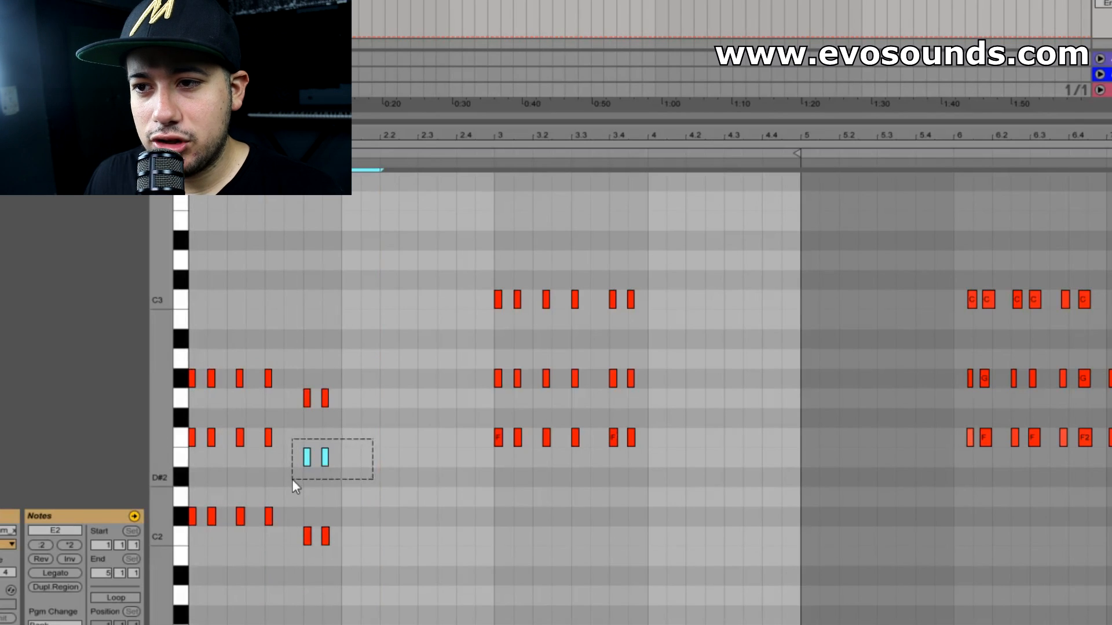
{"action": "key", "text": "Up"}
{"action": "key", "text": "space"}
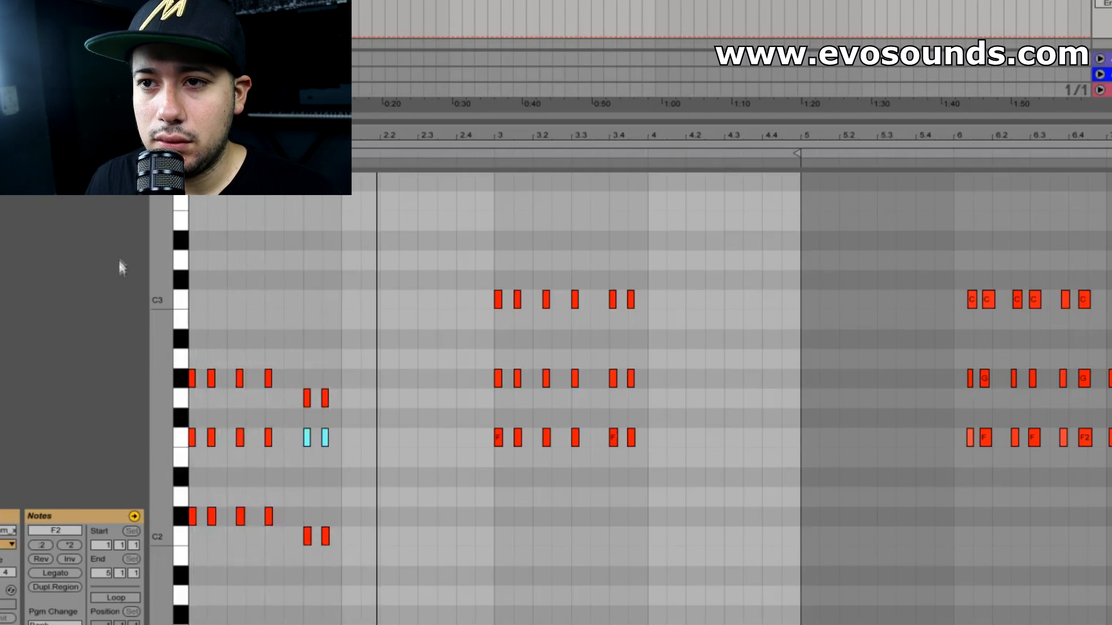
Try raising the top notes of the last two bar 1 chords one semitone to G#2 and play the result.
{"action": "left_click_drag", "start_coordinate": [376, 137], "coordinate": [383, 160]}
{"action": "key", "text": "space"}
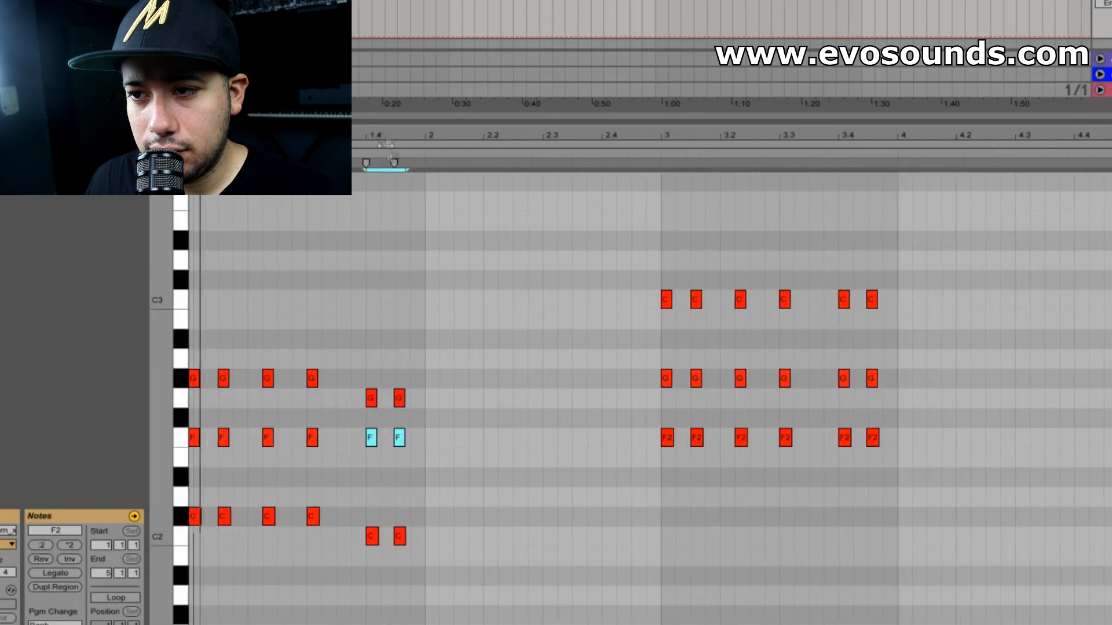
{"action": "key", "text": "space"}
{"action": "left_click_drag", "start_coordinate": [375, 476], "coordinate": [404, 457]}
{"action": "left_click_drag", "start_coordinate": [359, 417], "coordinate": [410, 388]}
{"action": "key", "text": "Up"}
{"action": "key", "text": "space"}
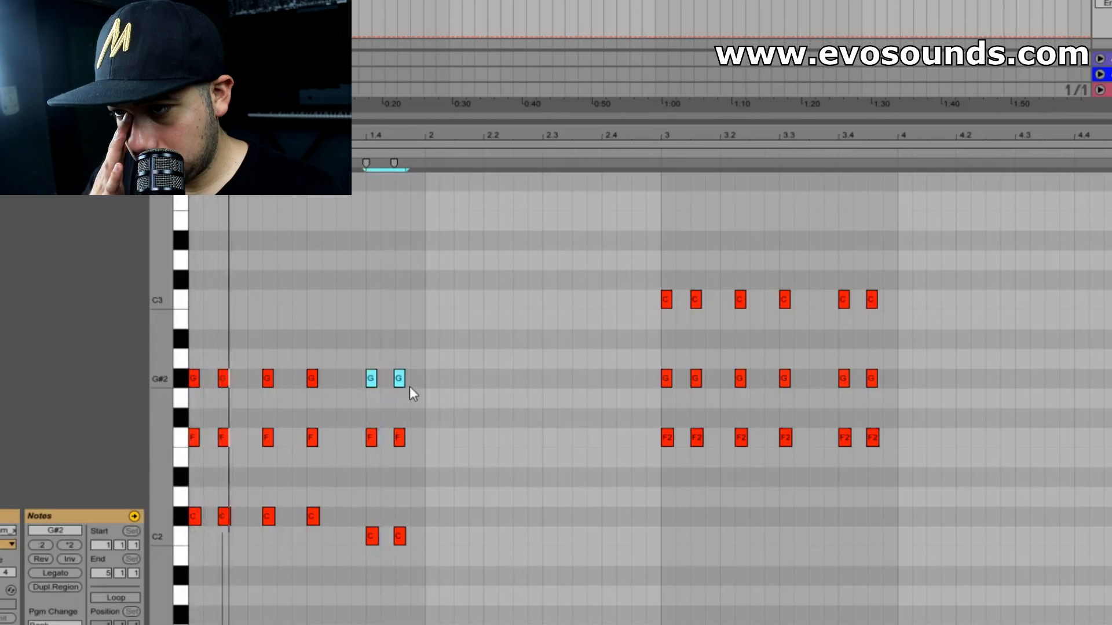
{"action": "key", "text": "space"}
Lower the last two bar 1 chords' middle notes to D#2 and their top notes to G2, and play the result.
{"action": "left_click_drag", "start_coordinate": [412, 453], "coordinate": [317, 425]}
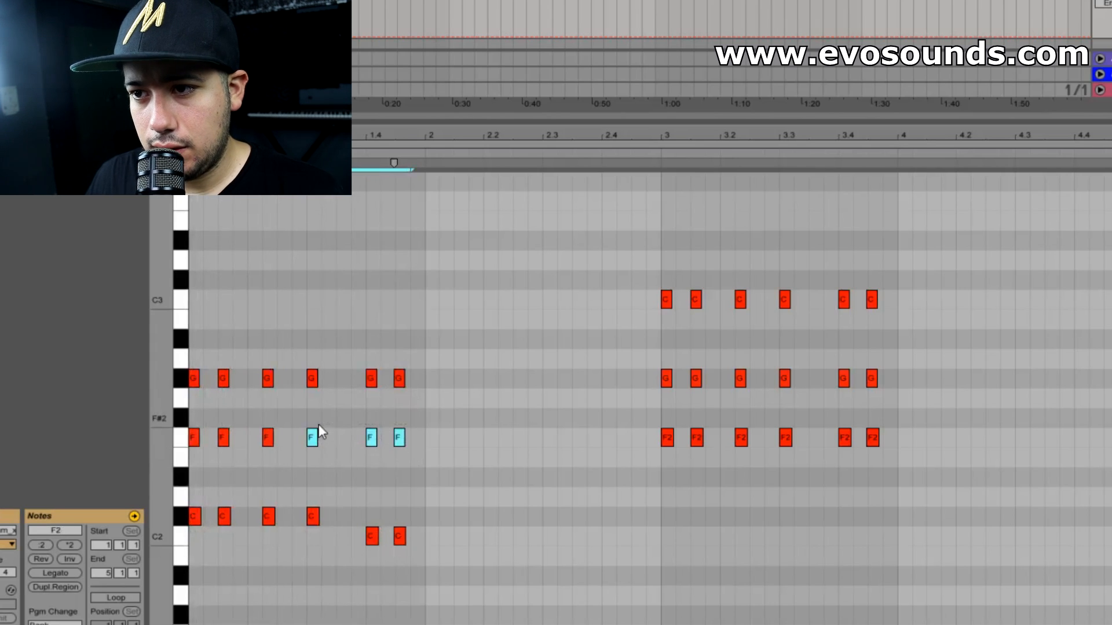
{"action": "left_click_drag", "start_coordinate": [403, 441], "coordinate": [442, 414]}
{"action": "key", "text": "ctrl+z"}
{"action": "key", "text": "Down"}
{"action": "key", "text": "Down"}
{"action": "key", "text": "Down"}
{"action": "key", "text": "Up"}
{"action": "left_click_drag", "start_coordinate": [354, 407], "coordinate": [524, 336]}
{"action": "key", "text": "Down"}
{"action": "key", "text": "space"}
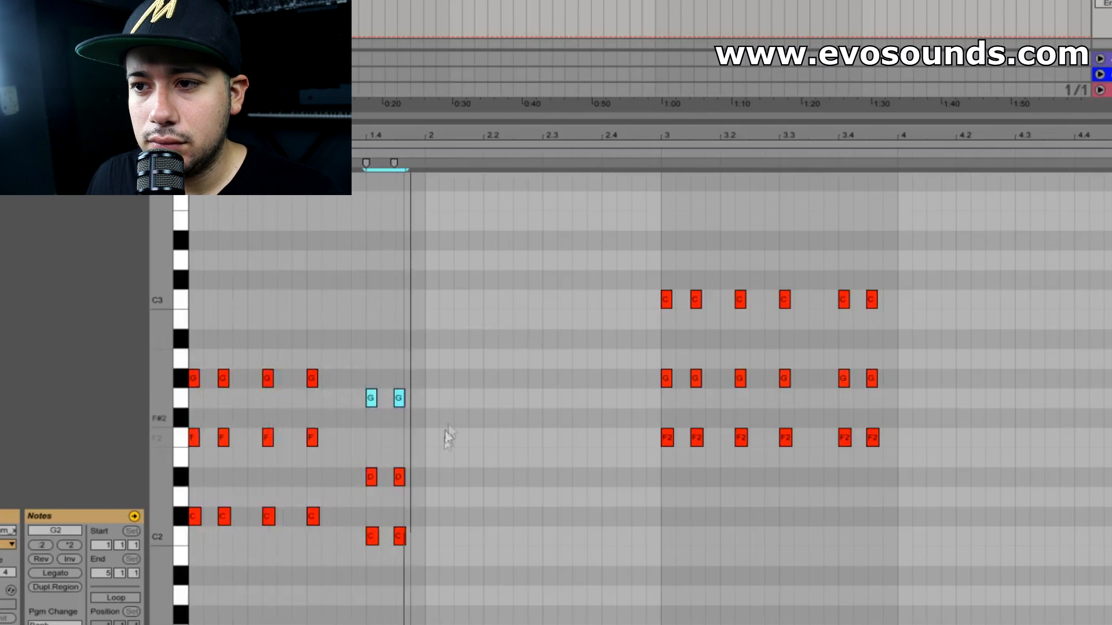
Copy the fourth bar 1 chord to the start of bar 2 and play the result.
{"action": "left_click", "coordinate": [335, 528]}
{"action": "key", "text": "shift+Left"}
{"action": "key", "text": "ctrl+c"}
{"action": "left_click", "coordinate": [426, 474]}
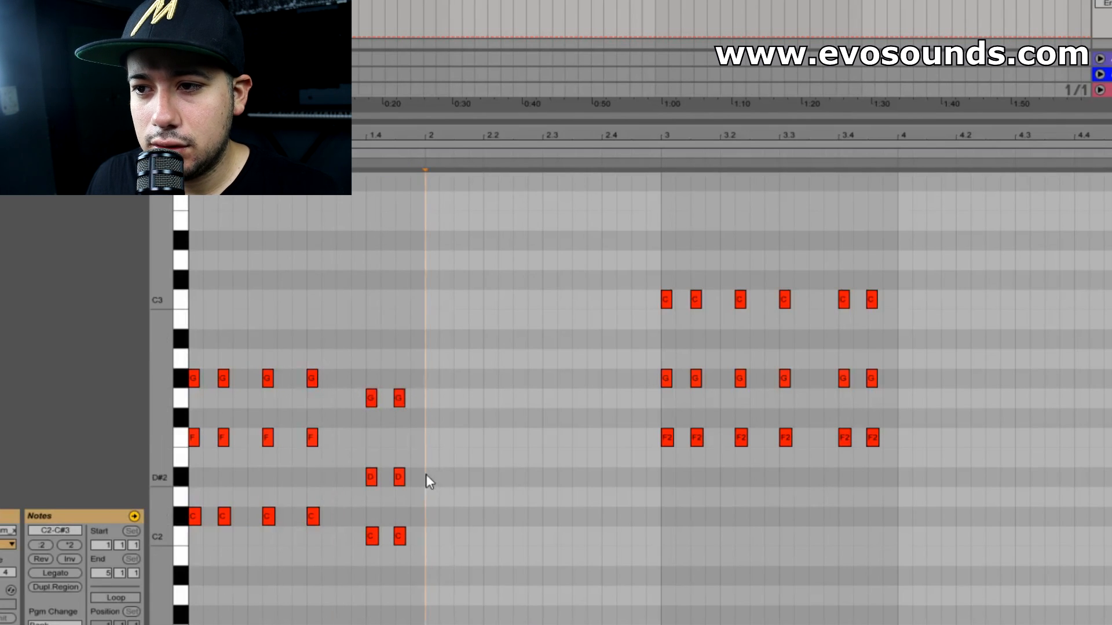
{"action": "key", "text": "ctrl+v"}
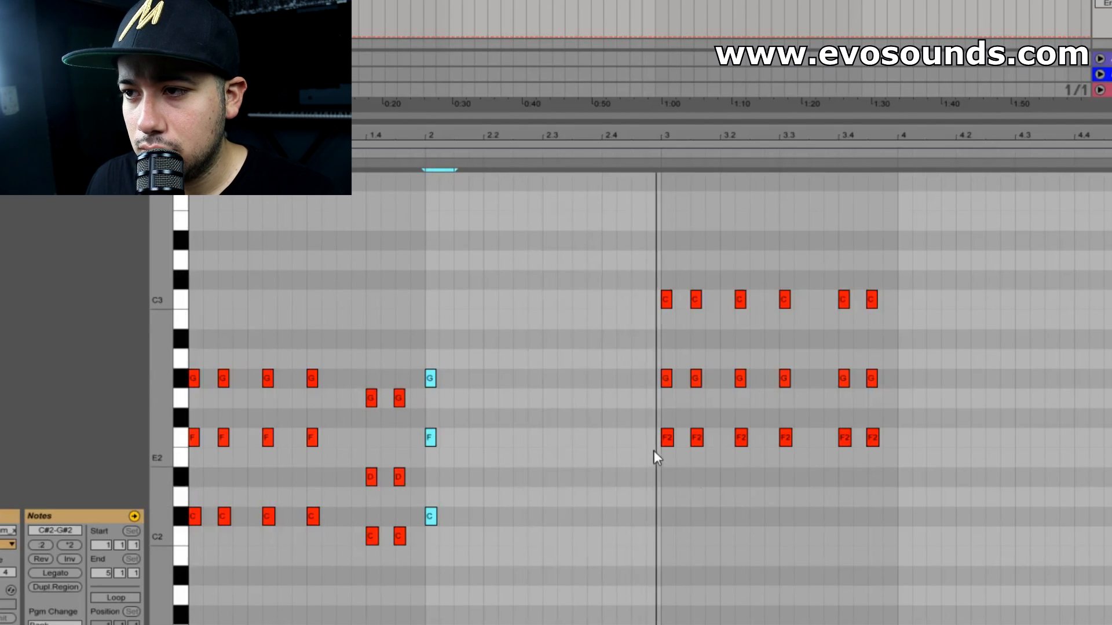
{"action": "scroll", "coordinate": [692, 457], "scroll_direction": "up", "scroll_amount": 3}
{"action": "scroll", "coordinate": [753, 452], "scroll_direction": "down", "scroll_amount": 4}
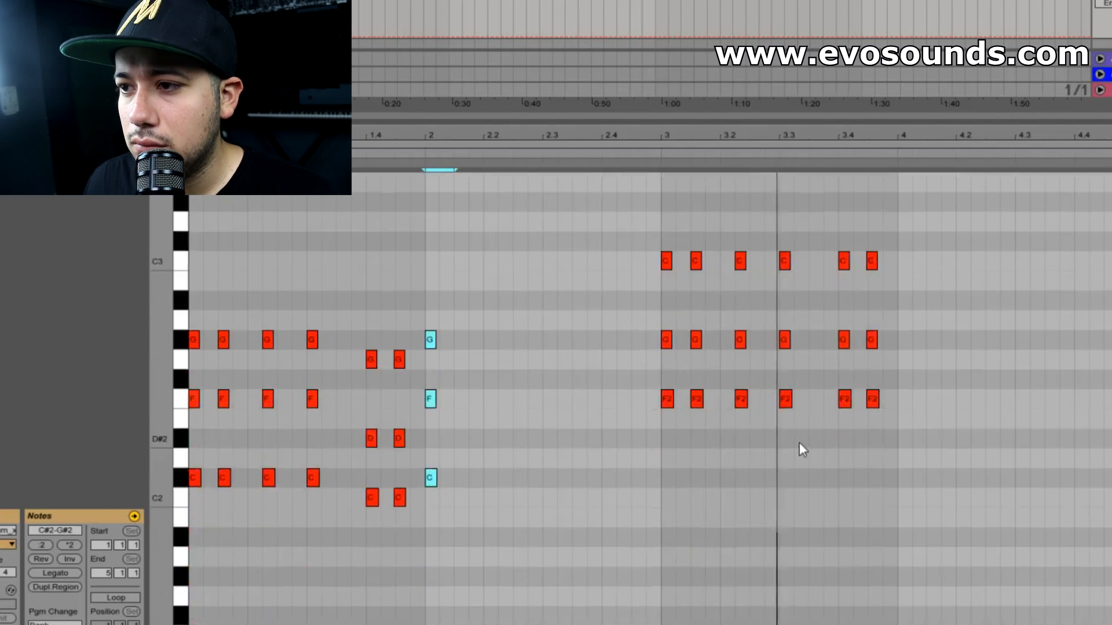
{"action": "left_click", "coordinate": [705, 437]}
{"action": "key", "text": "space"}
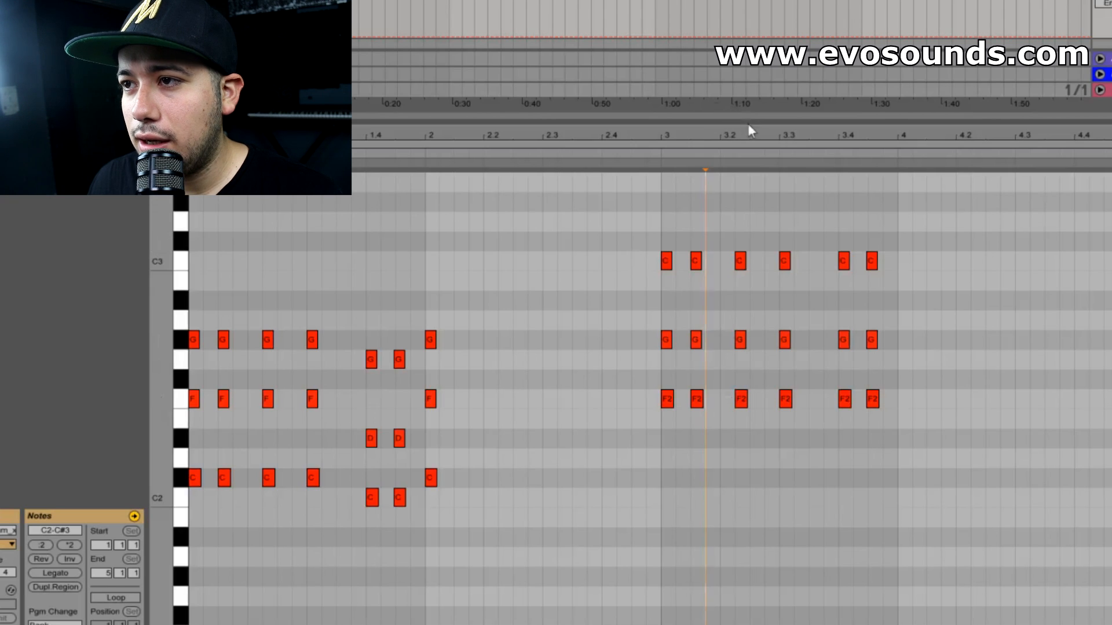
Transpose the last two bar 3 chords down two semitones to D#2, F#2 and A#2.
{"action": "left_click_drag", "start_coordinate": [745, 123], "coordinate": [660, 130]}
{"action": "key", "text": "space"}
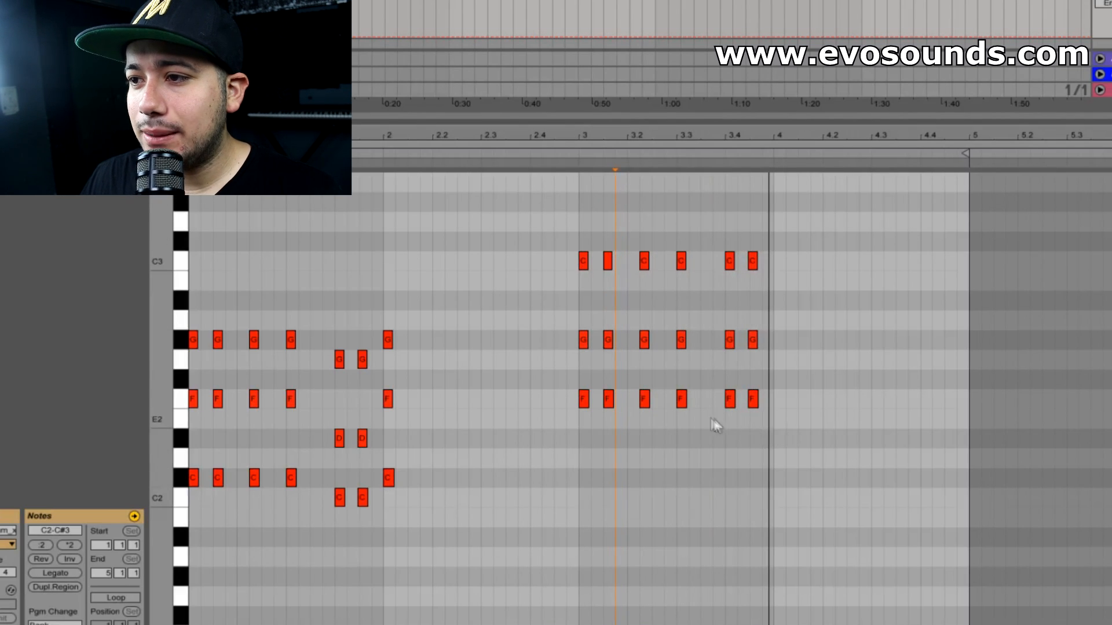
{"action": "left_click_drag", "start_coordinate": [711, 418], "coordinate": [802, 227]}
{"action": "key", "text": "Down"}
{"action": "key", "text": "Down"}
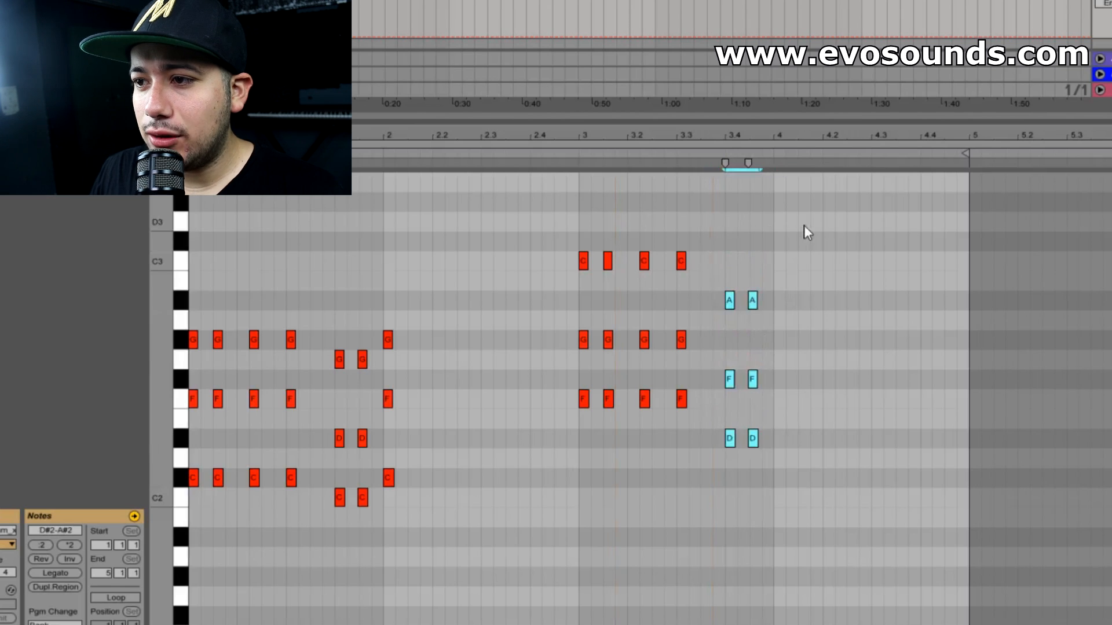
Raise the middle notes of the last two bar 3 chords one semitone to G2 and play the result.
{"action": "left_click", "coordinate": [719, 404]}
{"action": "left_click_drag", "start_coordinate": [720, 405], "coordinate": [794, 365]}
{"action": "key", "text": "Up"}
{"action": "key", "text": "Up"}
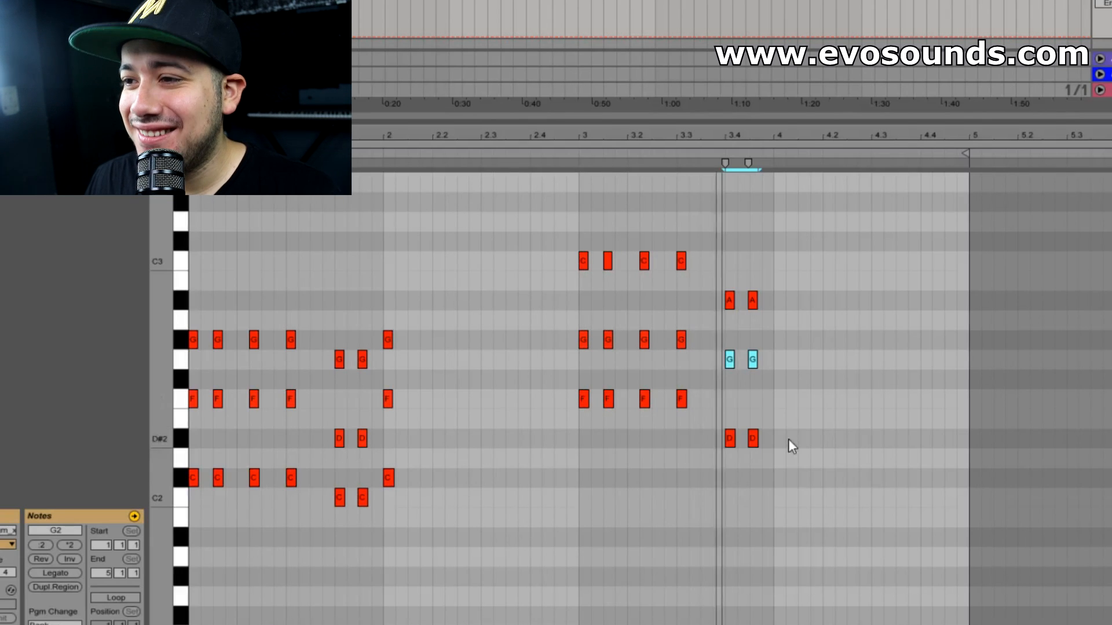
Copy the fourth bar 3 chord to the start of bar 4 and play the result.
{"action": "left_click_drag", "start_coordinate": [700, 413], "coordinate": [665, 204]}
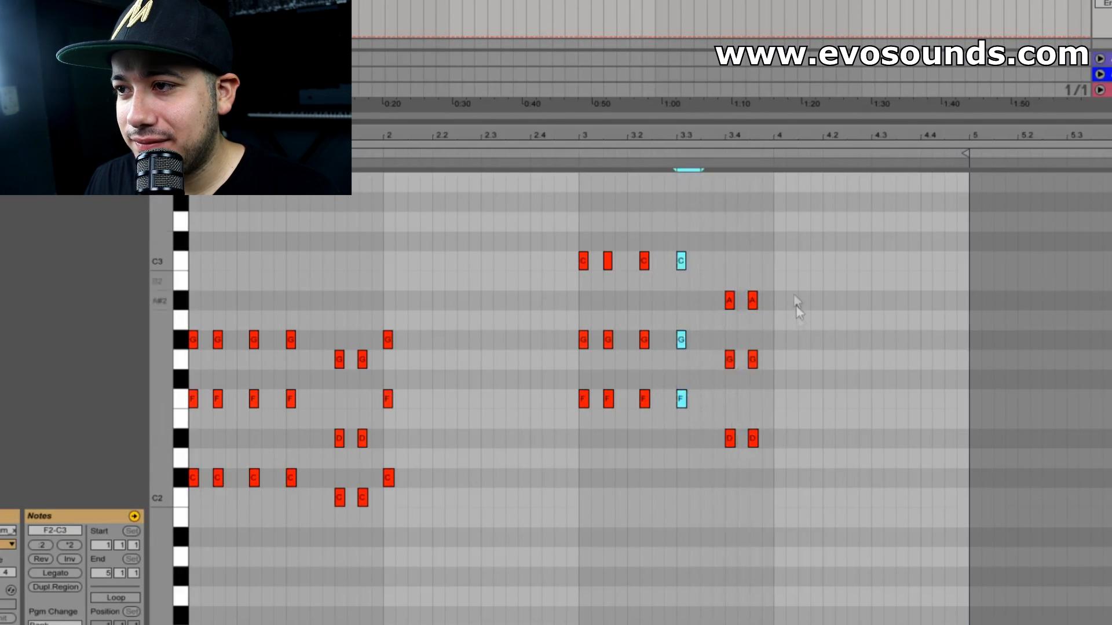
{"action": "left_click", "coordinate": [781, 303]}
{"action": "key", "text": "ctrl+v"}
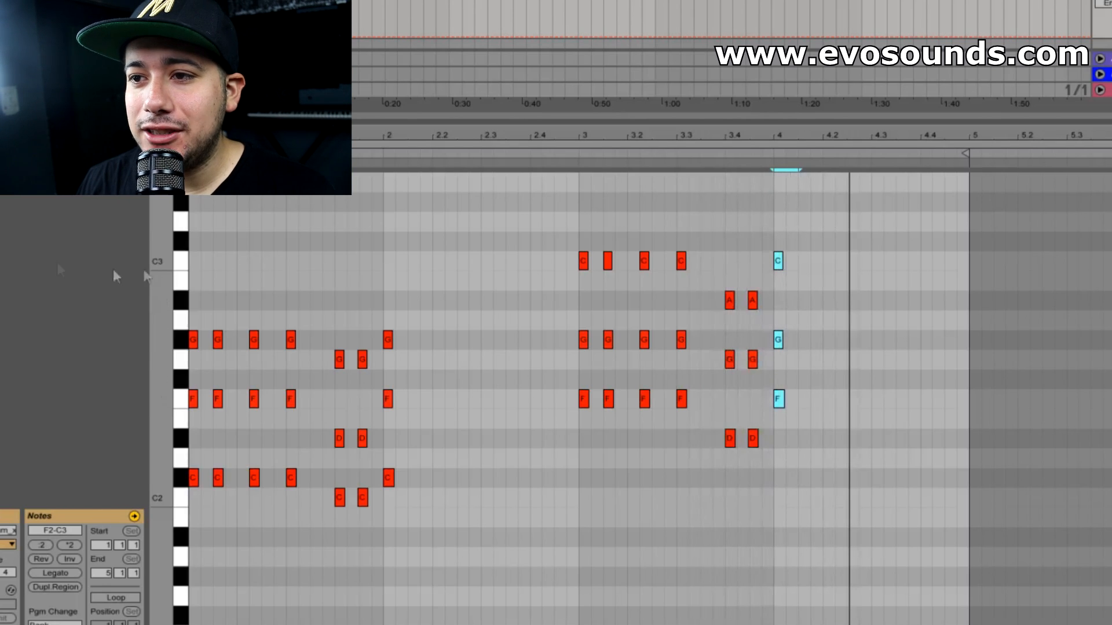
Select all notes in the clip and deactivate them.
{"action": "mouse_move", "coordinate": [561, 234]}
{"action": "left_mouse_down"}
{"action": "mouse_move", "coordinate": [484, 619]}
{"action": "mouse_move", "coordinate": [458, 620]}
{"action": "left_mouse_up"}
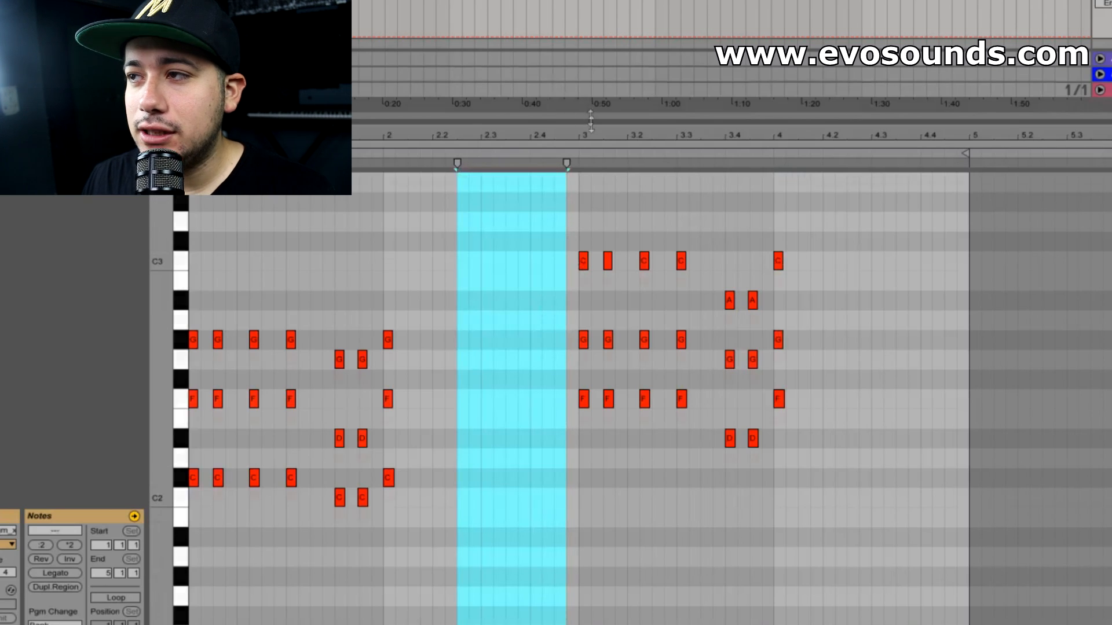
{"action": "left_click_drag", "start_coordinate": [589, 117], "coordinate": [590, 503]}
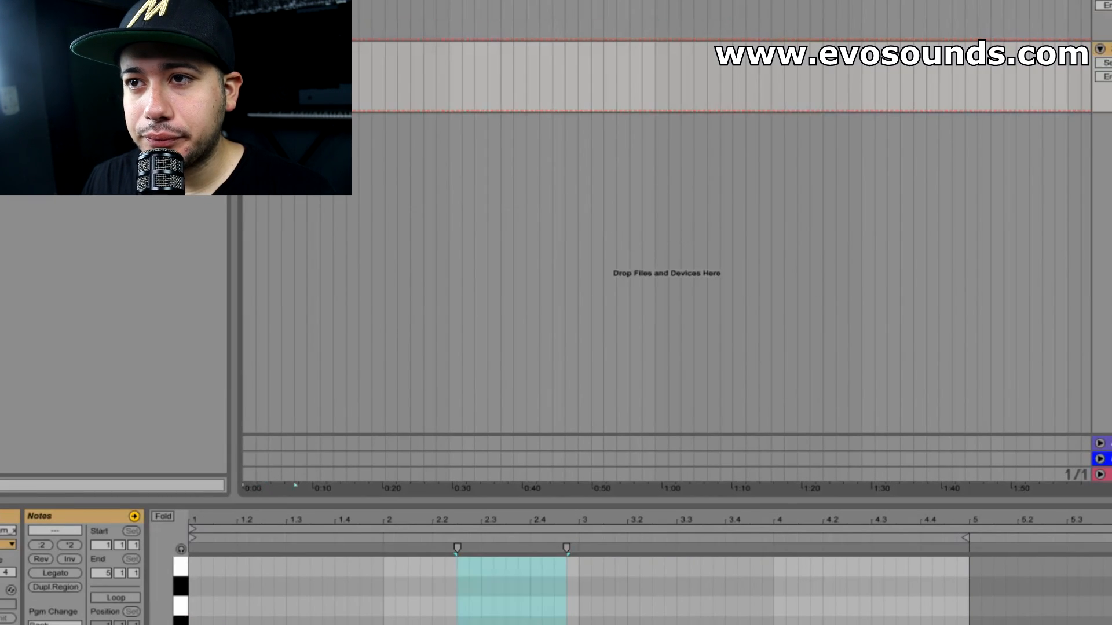
{"action": "left_click_drag", "start_coordinate": [625, 508], "coordinate": [625, 75]}
{"action": "left_click", "coordinate": [439, 479]}
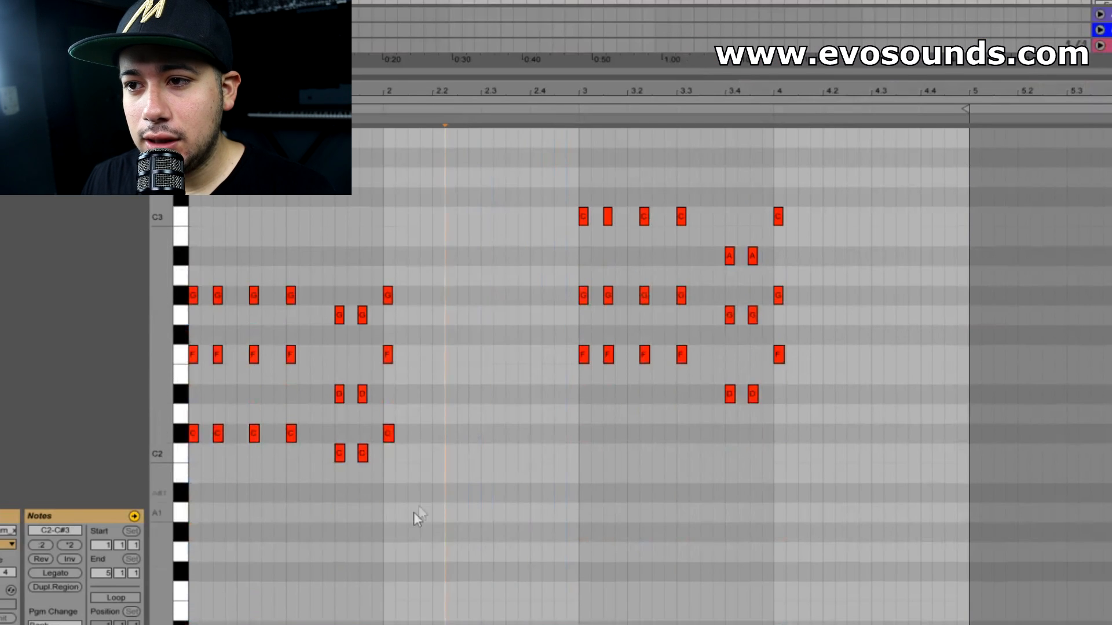
{"action": "key", "text": "ctrl+a"}
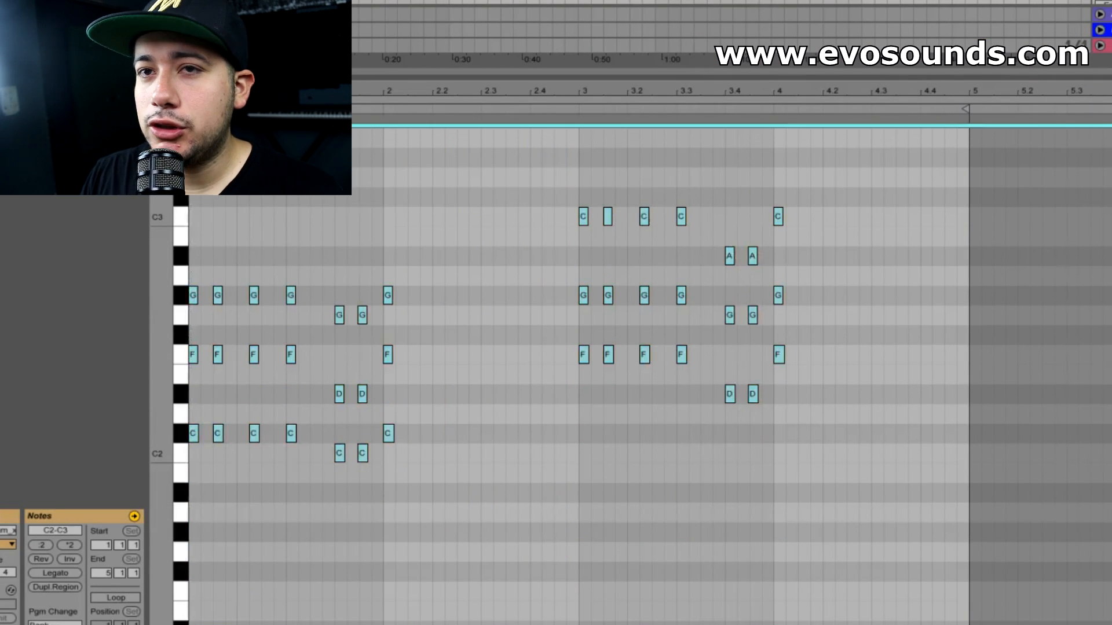
Open the track's Serum instrument and load the LD - Tears Of Veeshan preset from the Mainstage Revolution bank.
{"action": "left_click_drag", "start_coordinate": [874, 74], "coordinate": [806, 461]}
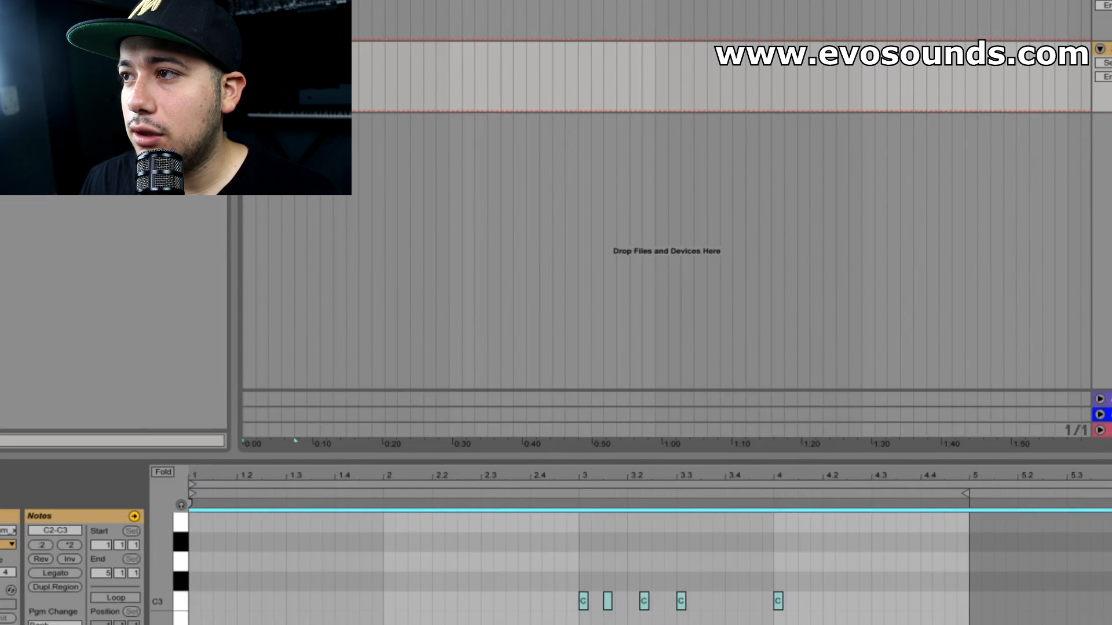
{"action": "key", "text": "shift+Tab"}
{"action": "left_click", "coordinate": [6, 516]}
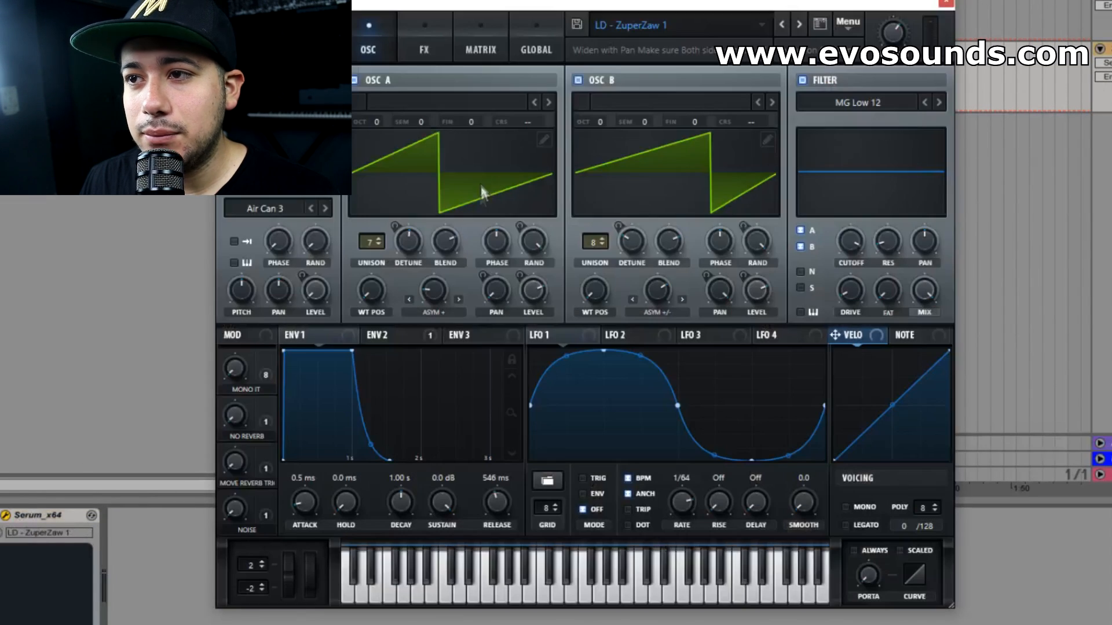
{"action": "left_click", "coordinate": [721, 28]}
{"action": "mouse_move", "coordinate": [708, 171]}
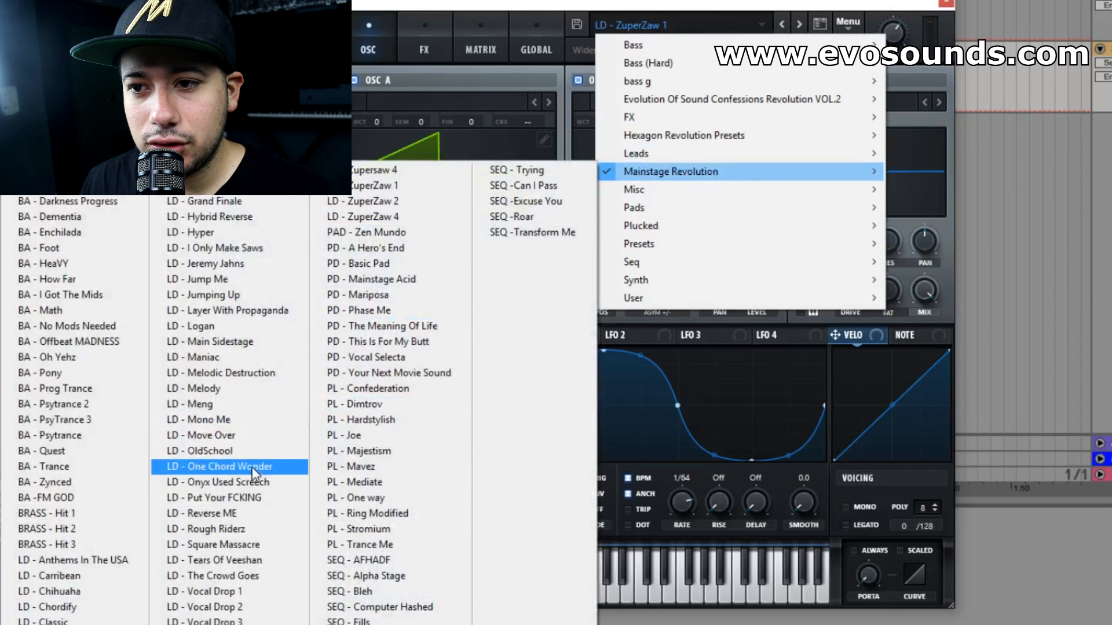
{"action": "left_click", "coordinate": [252, 561]}
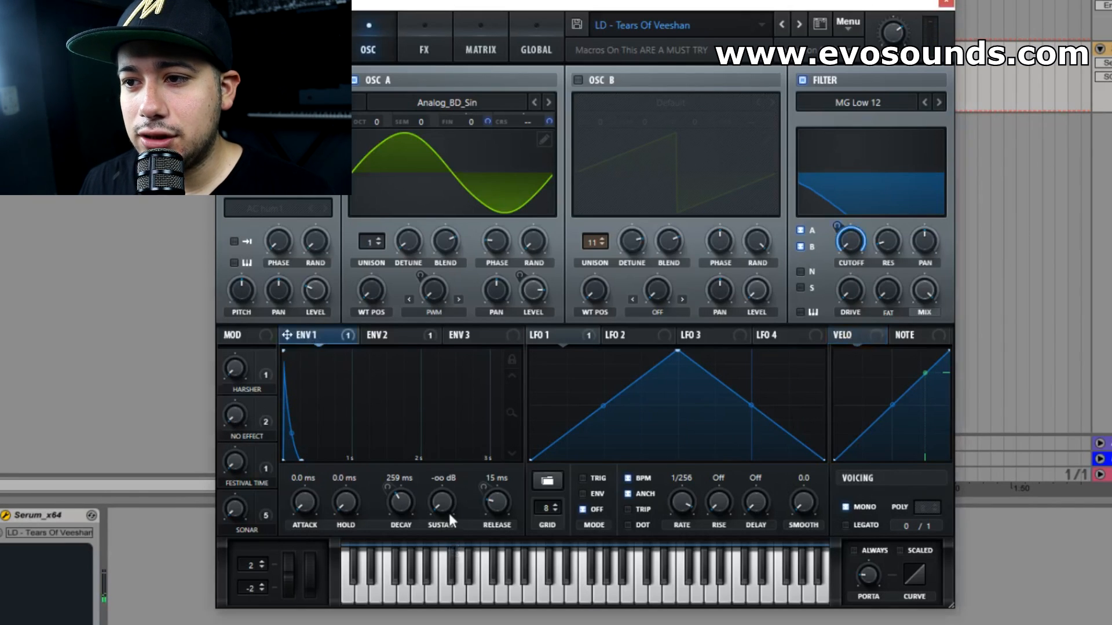
Set the envelope 1 sustain to -4.9 dB and the LFO 1 rise to 8 bars.
{"action": "left_click_drag", "start_coordinate": [445, 507], "coordinate": [502, 381]}
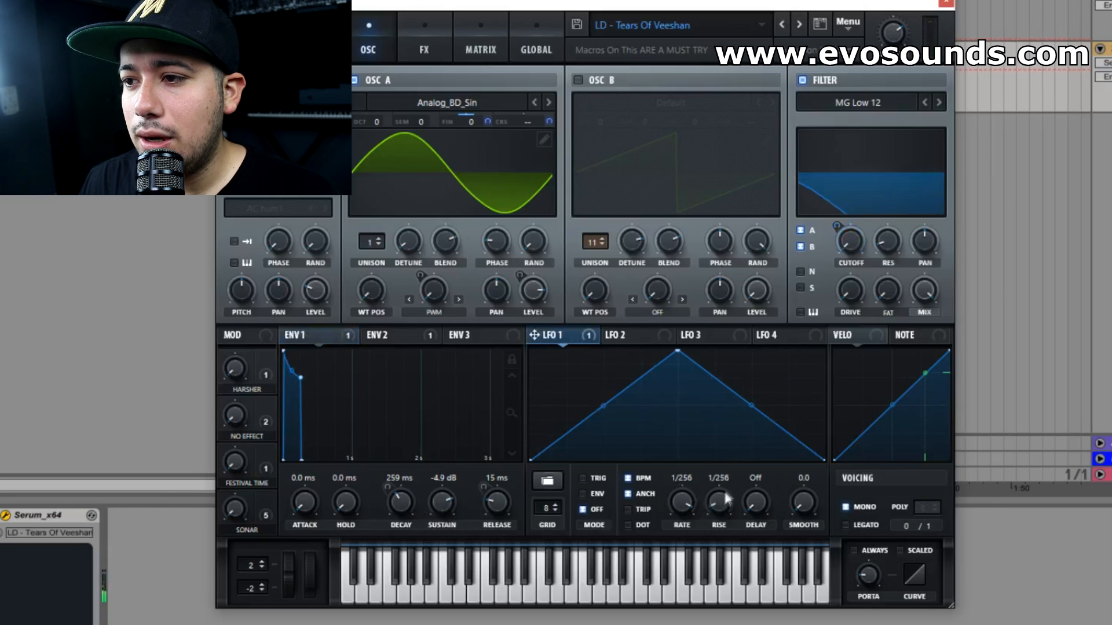
{"action": "left_click_drag", "start_coordinate": [724, 496], "coordinate": [728, 471]}
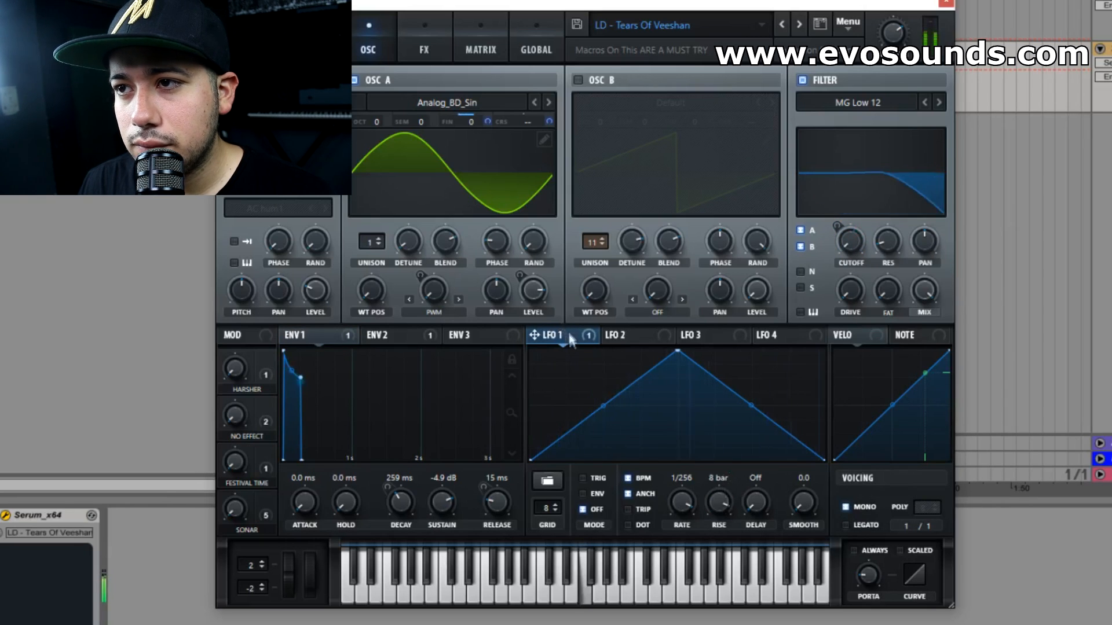
Remove all modulators from oscillator A's coarse pitch, set the LFO 1 rate to 1/64, and close the synth window.
{"action": "left_click_drag", "start_coordinate": [487, 121], "coordinate": [490, 143]}
{"action": "right_click", "coordinate": [551, 124]}
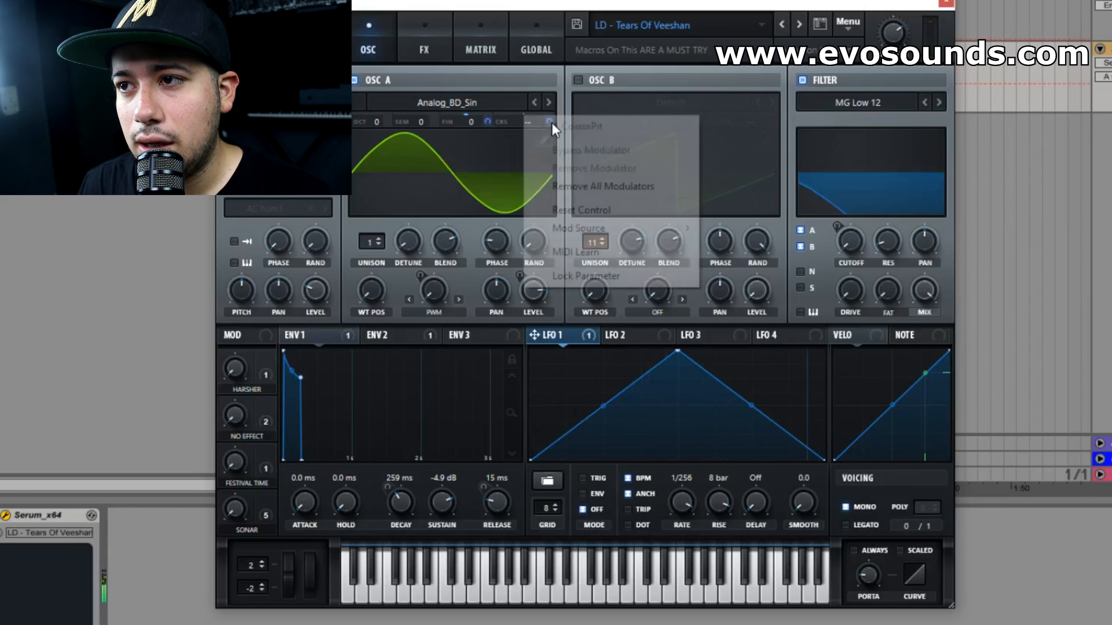
{"action": "left_click", "coordinate": [637, 184]}
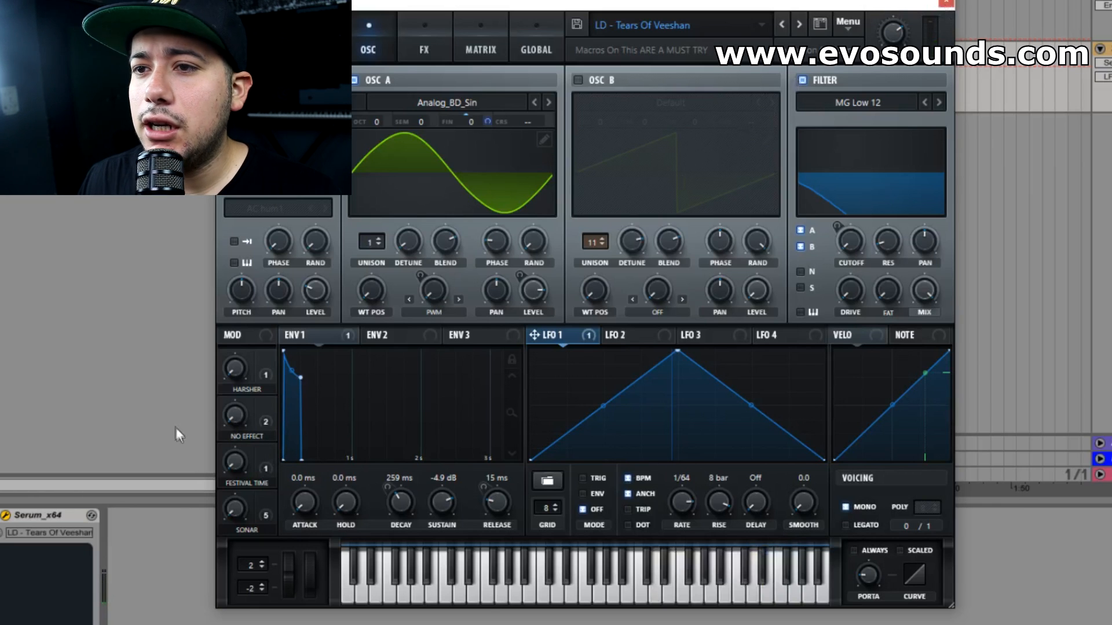
{"action": "left_click", "coordinate": [946, 4]}
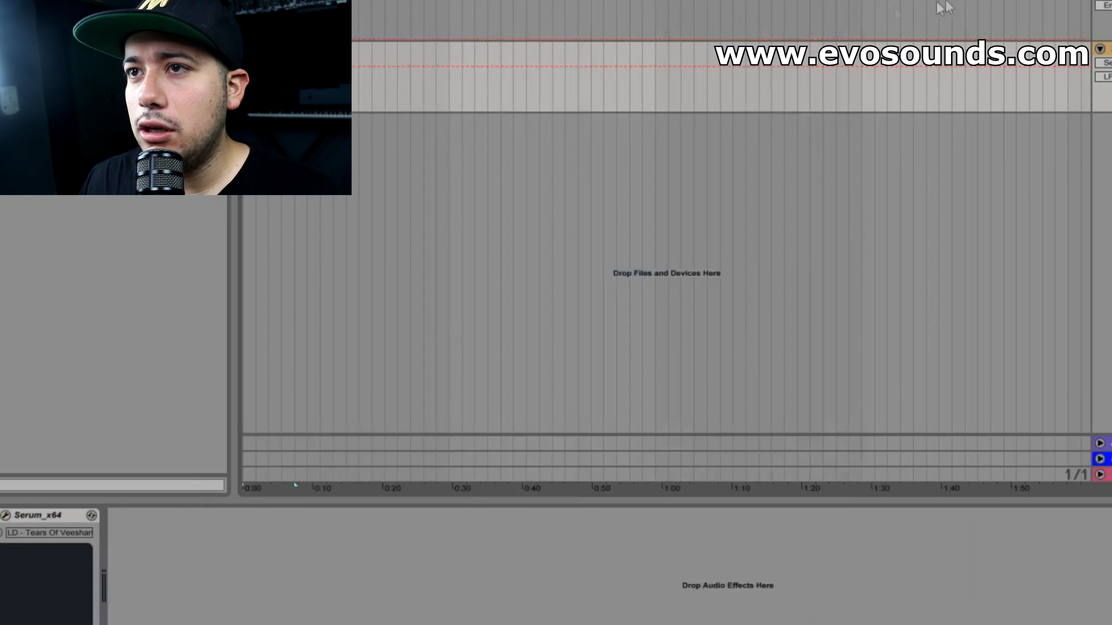
Open the second Serum track's four-bar clip for note editing and enlarge the note editor.
{"action": "left_click_drag", "start_coordinate": [295, 485], "coordinate": [584, 485]}
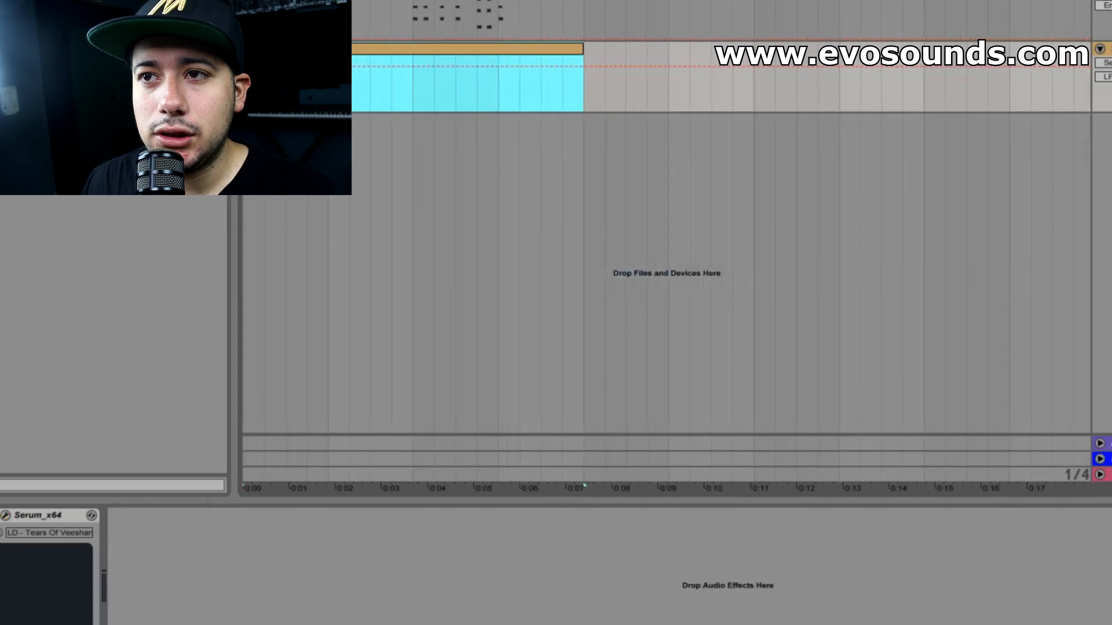
{"action": "double_click", "coordinate": [301, 48]}
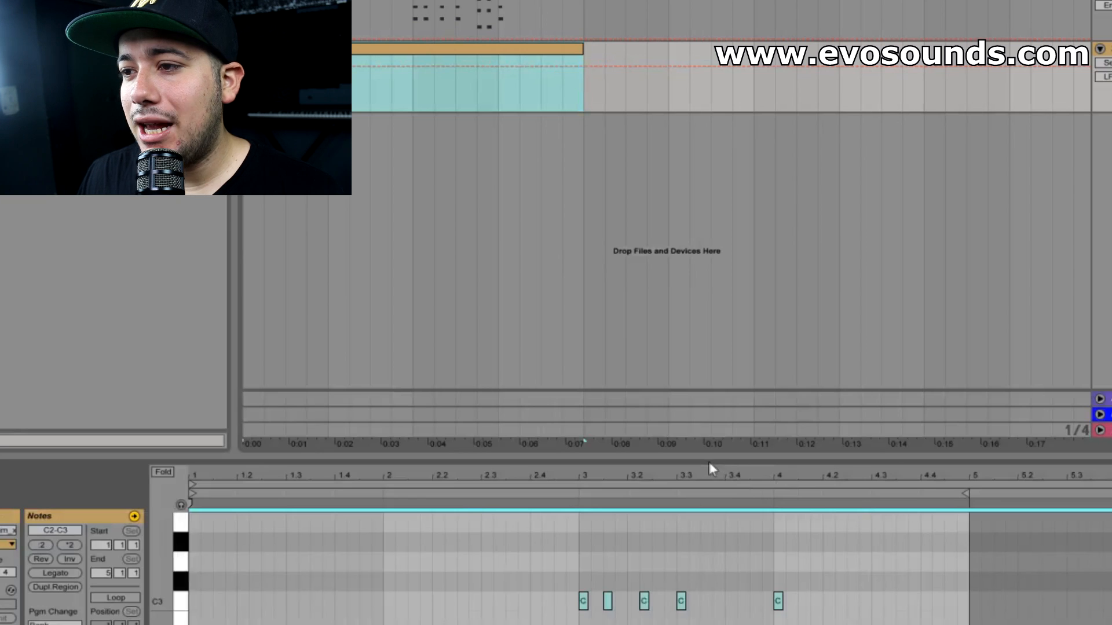
{"action": "left_click_drag", "start_coordinate": [700, 456], "coordinate": [701, 367]}
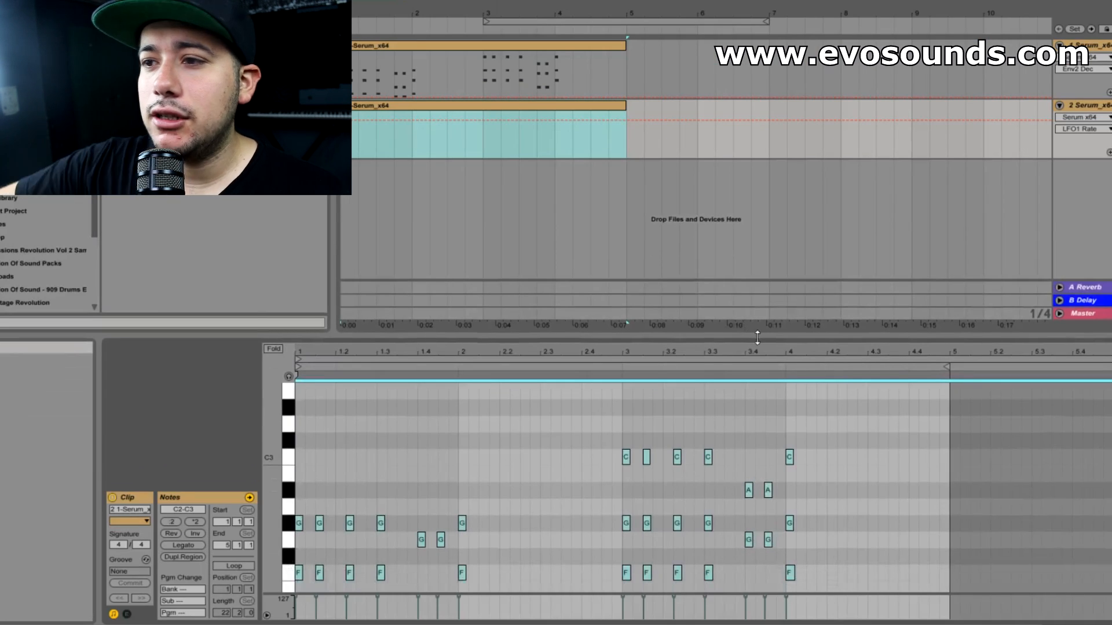
{"action": "left_click_drag", "start_coordinate": [760, 335], "coordinate": [804, 262]}
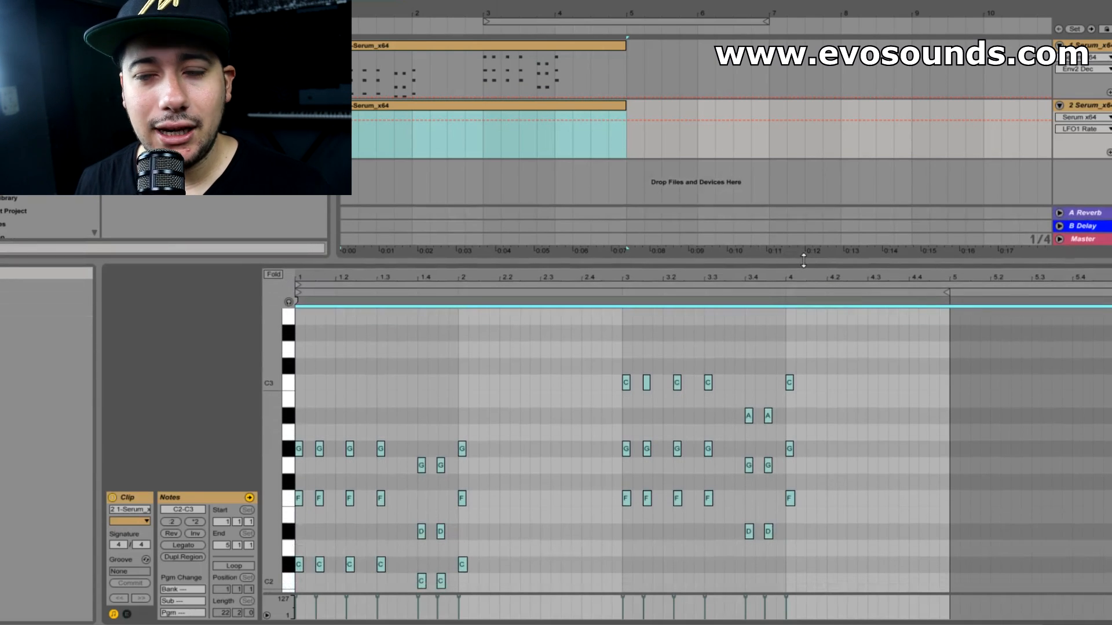
{"action": "scroll", "coordinate": [683, 484], "scroll_direction": "down", "scroll_amount": 2}
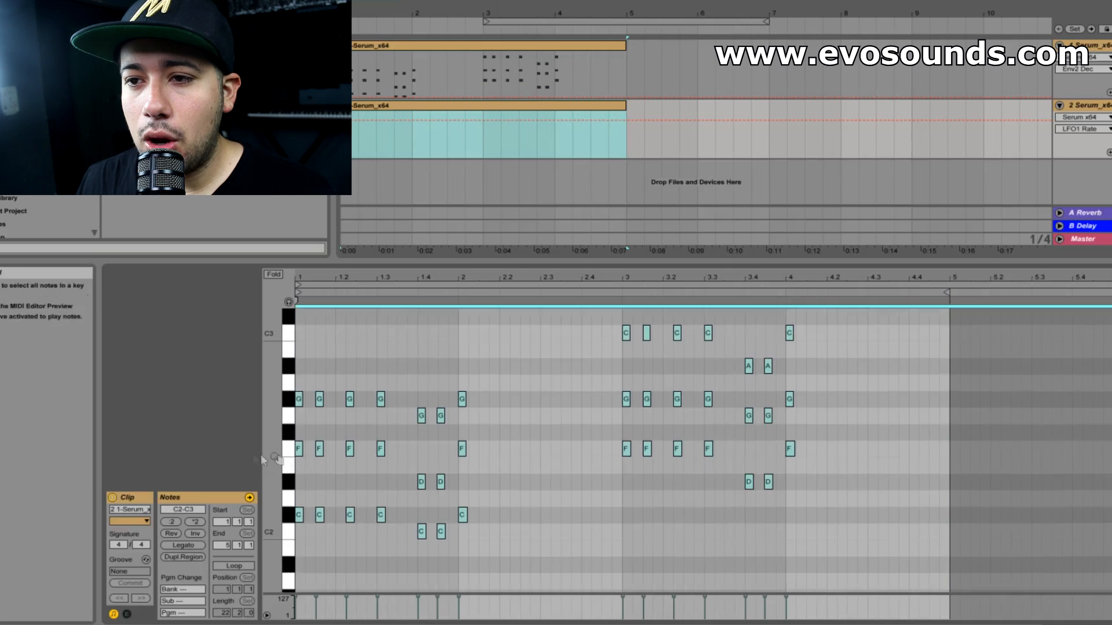
{"action": "scroll", "coordinate": [544, 467], "scroll_direction": "down", "scroll_amount": 1}
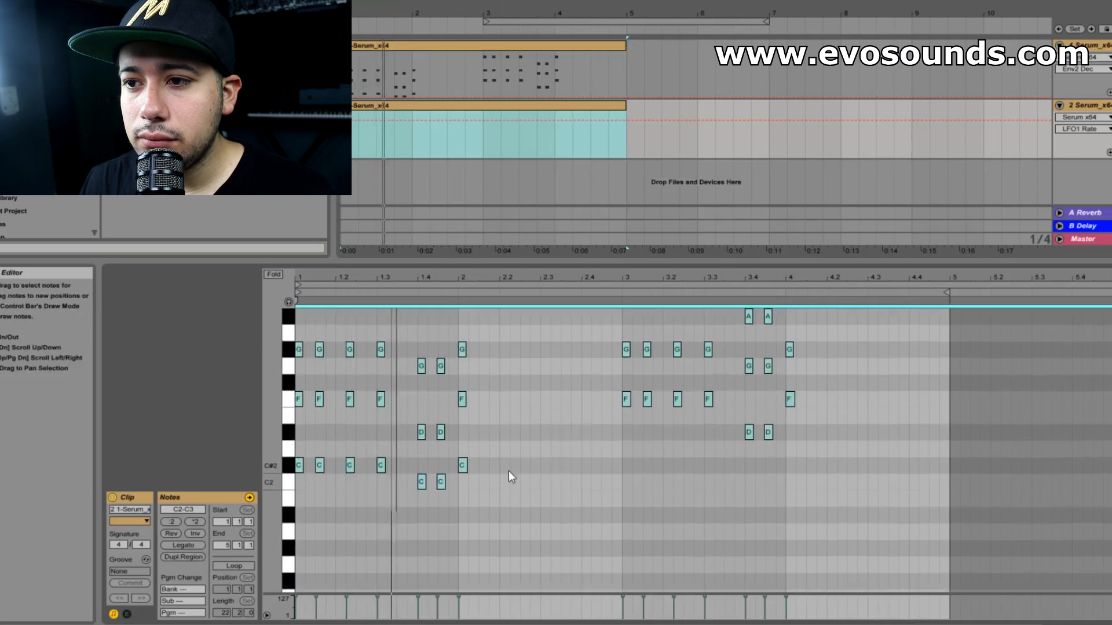
{"action": "scroll", "coordinate": [524, 489], "scroll_direction": "down", "scroll_amount": 1}
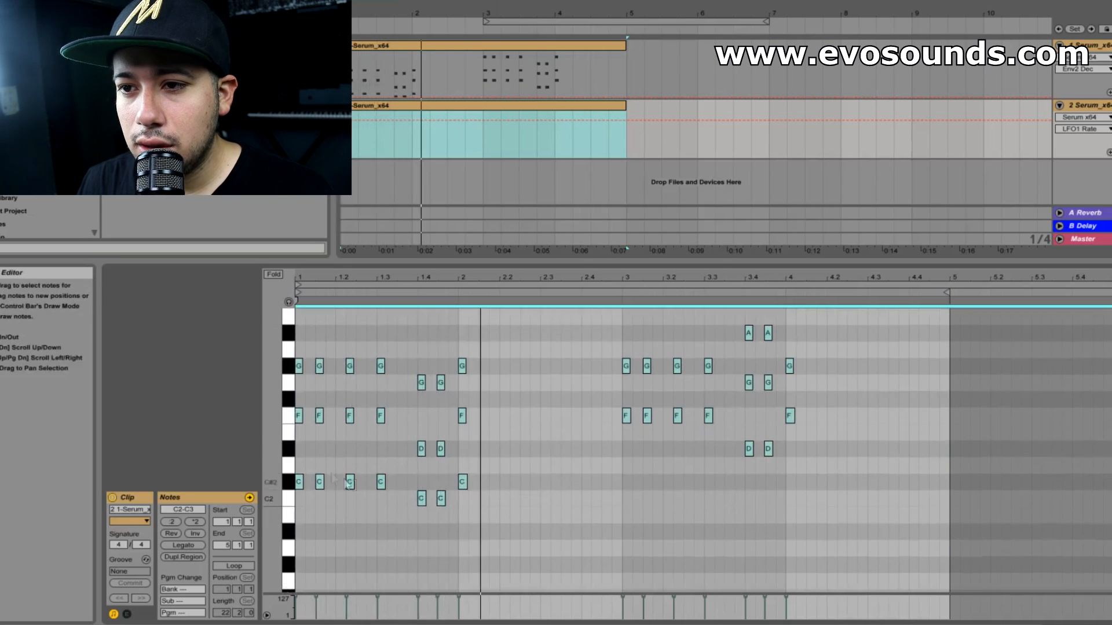
Enter the rising eighth notes C#2, D#2 and F2 after the first bar 2 chord and play the result.
{"action": "double_click", "coordinate": [483, 482]}
{"action": "key", "text": "ctrl+d"}
{"action": "left_click_drag", "start_coordinate": [488, 488], "coordinate": [533, 417]}
{"action": "key", "text": "ctrl+d"}
{"action": "left_click", "coordinate": [514, 481]}
{"action": "key", "text": "Delete"}
{"action": "key", "text": "space"}
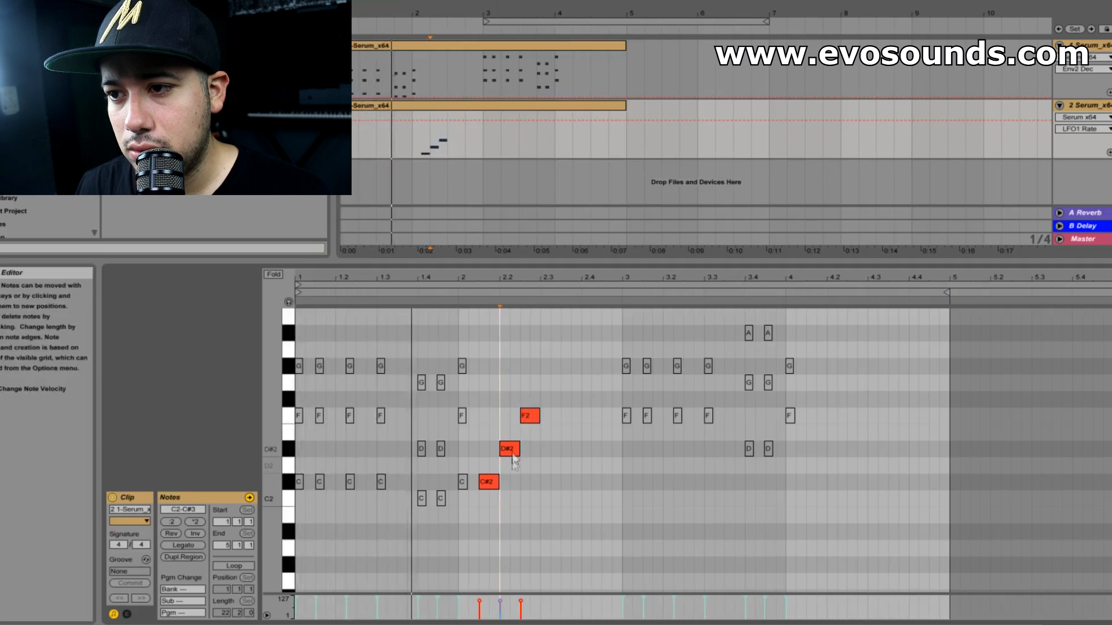
Continue the bar 2 run with the eighth notes G#2, G2 and F2.
{"action": "left_click", "coordinate": [535, 422]}
{"action": "key", "text": "ctrl+d"}
{"action": "left_click_drag", "start_coordinate": [549, 418], "coordinate": [588, 416]}
{"action": "key", "text": "ctrl+d"}
{"action": "key", "text": "ctrl+d"}
Transpose the six-note bar 2 run up one octave so it spans C#3 to G#3.
{"action": "key", "text": "space"}
{"action": "left_click_drag", "start_coordinate": [606, 519], "coordinate": [496, 325]}
{"action": "key", "text": "shift+Up"}
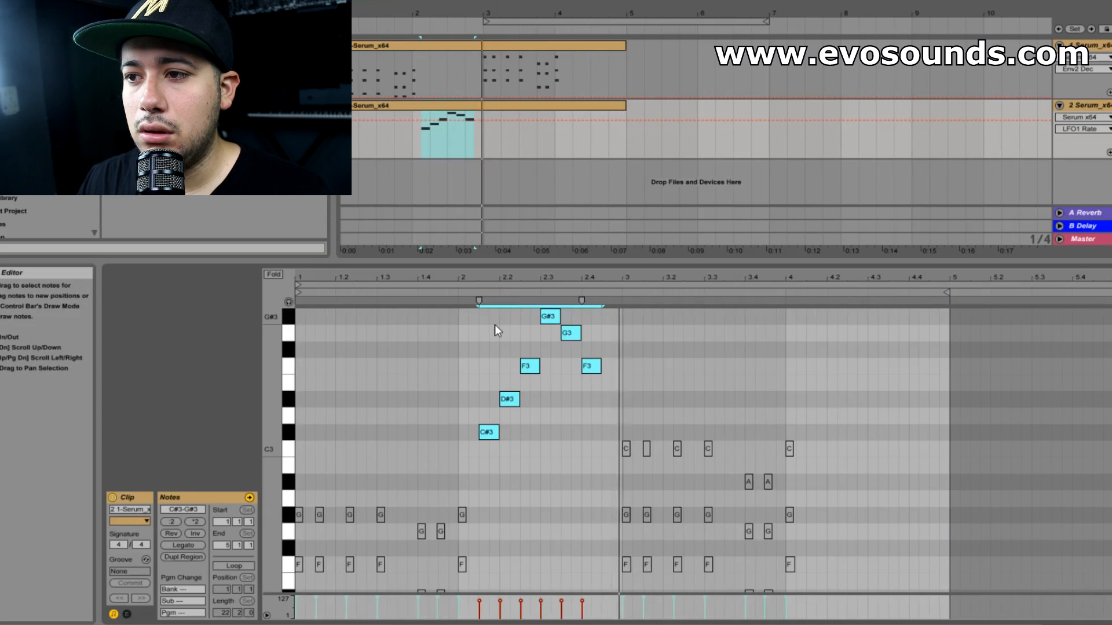
Transpose the six-note bar 2 run up another octave so it spans C#4 to G#4, and enlarge the note editor.
{"action": "key", "text": "shift+Up"}
{"action": "scroll", "coordinate": [543, 422], "scroll_direction": "down", "scroll_amount": 2}
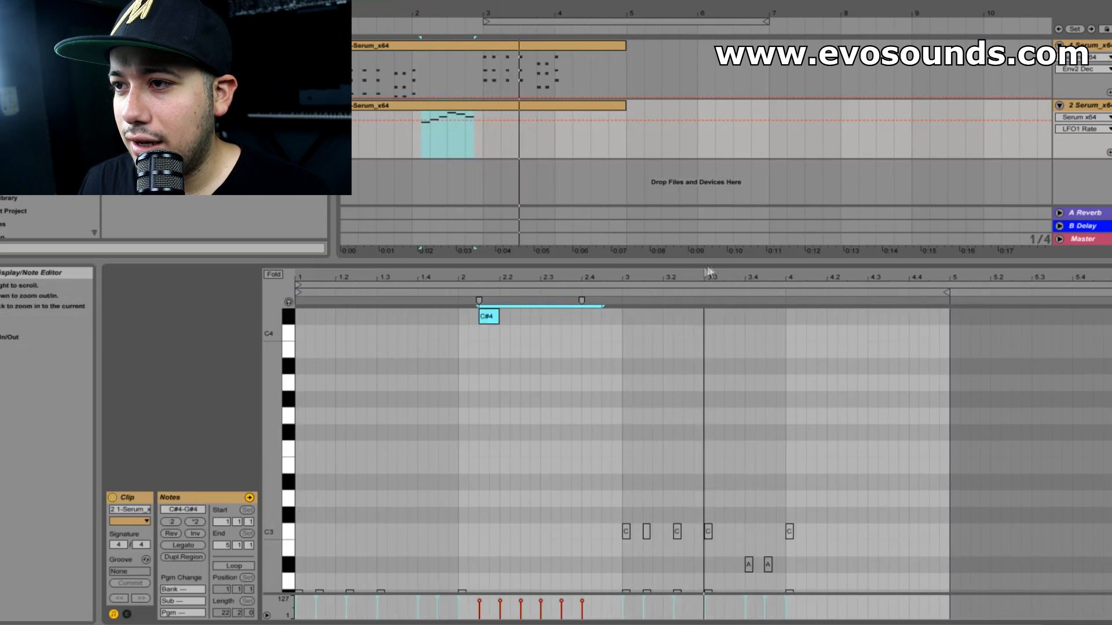
{"action": "left_click_drag", "start_coordinate": [731, 261], "coordinate": [737, 112]}
{"action": "scroll", "coordinate": [499, 351], "scroll_direction": "up", "scroll_amount": 3}
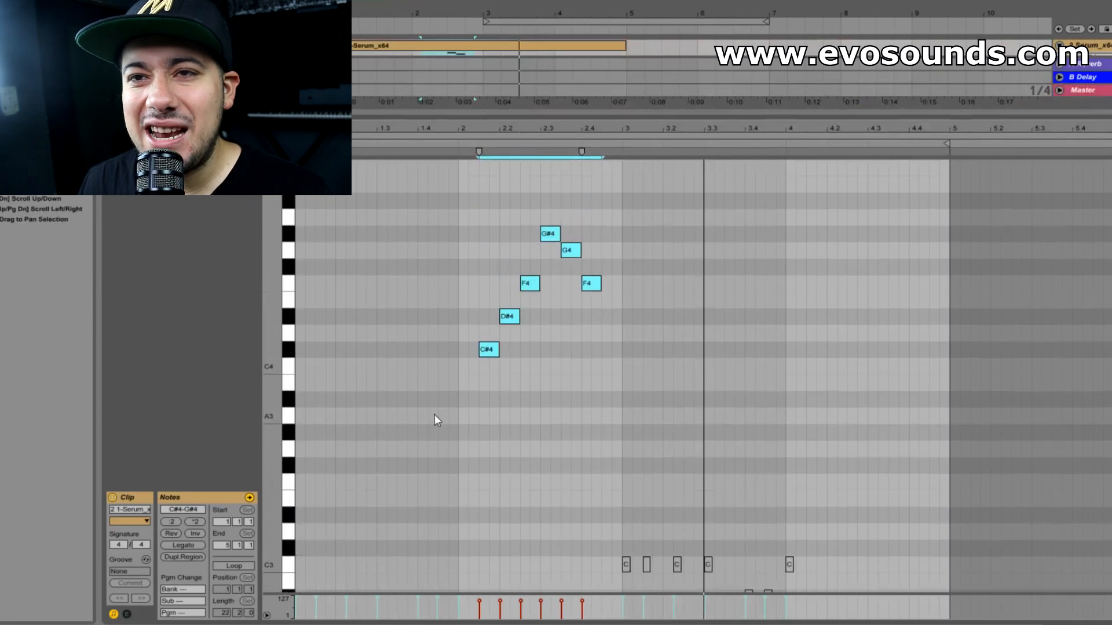
{"action": "key", "text": "space"}
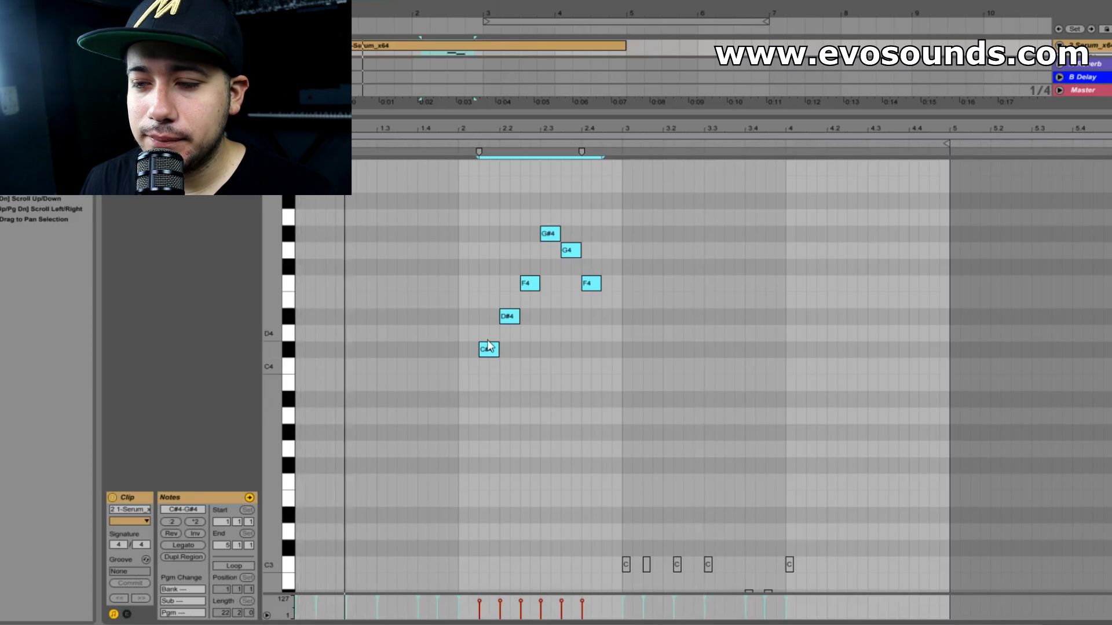
Duplicate the six-note run from bar 2 into bar 4 and play from the middle of bar 3.
{"action": "key", "text": "ctrl+d"}
{"action": "left_click", "coordinate": [761, 284]}
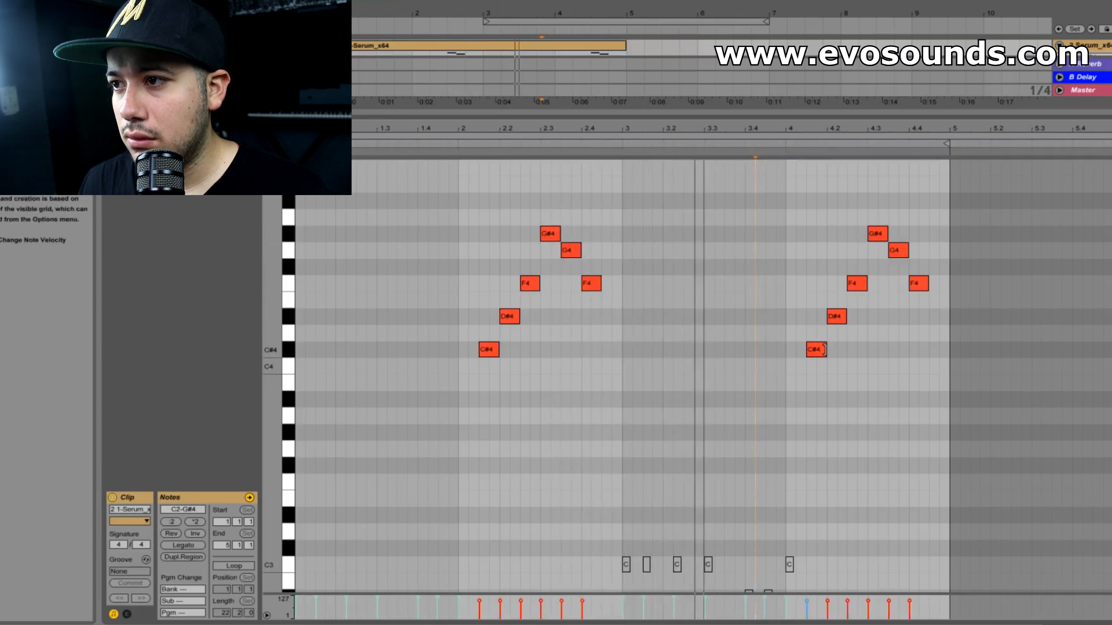
{"action": "scroll", "coordinate": [873, 378], "scroll_direction": "up", "scroll_amount": 3}
{"action": "key", "text": "space"}
Raise the fifth note of the bar 4 run to C#5.
{"action": "left_click", "coordinate": [878, 303]}
{"action": "left_click", "coordinate": [895, 316]}
{"action": "key", "text": "Up"}
{"action": "key", "text": "Up"}
{"action": "key", "text": "Up"}
{"action": "key", "text": "Up"}
{"action": "key", "text": "Up"}
Raise the last note of the bar 4 run to C5, then collapse the note editor and play the melody.
{"action": "left_click", "coordinate": [918, 349]}
{"action": "key", "text": "Up"}
{"action": "key", "text": "Up"}
{"action": "key", "text": "Up"}
{"action": "key", "text": "Up"}
{"action": "key", "text": "Up"}
{"action": "key", "text": "Up"}
{"action": "key", "text": "Up"}
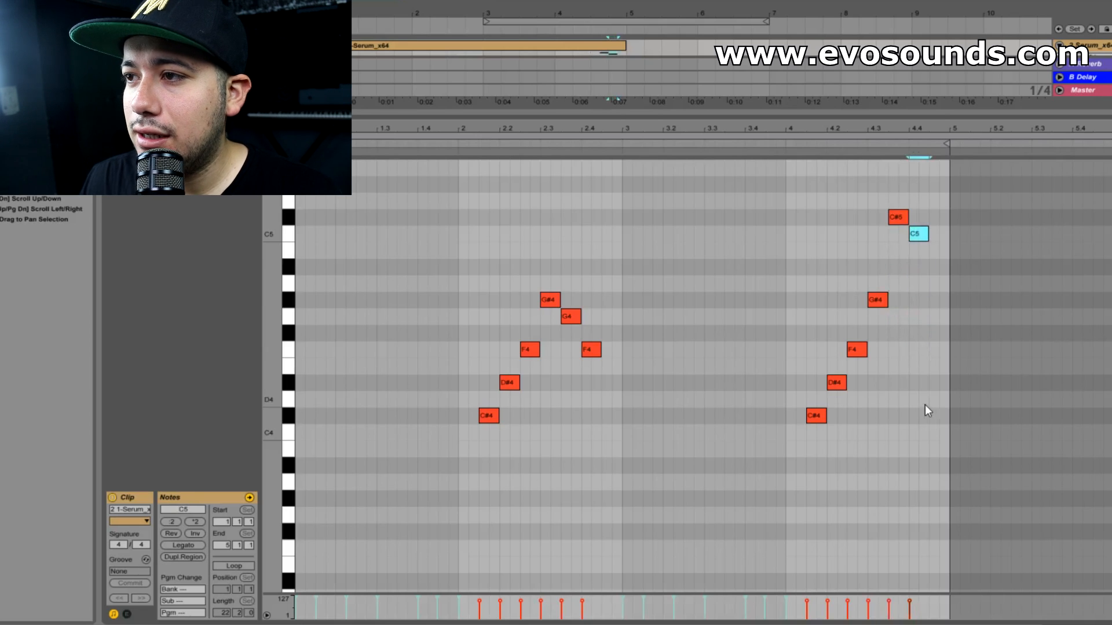
{"action": "left_click", "coordinate": [771, 145]}
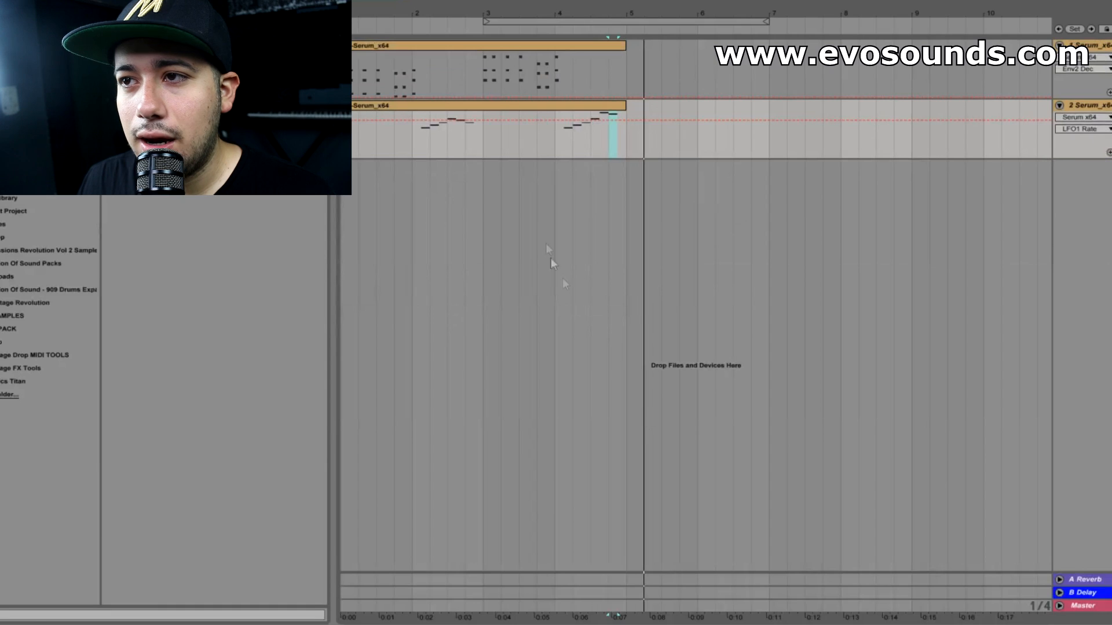
{"action": "key", "text": "space"}
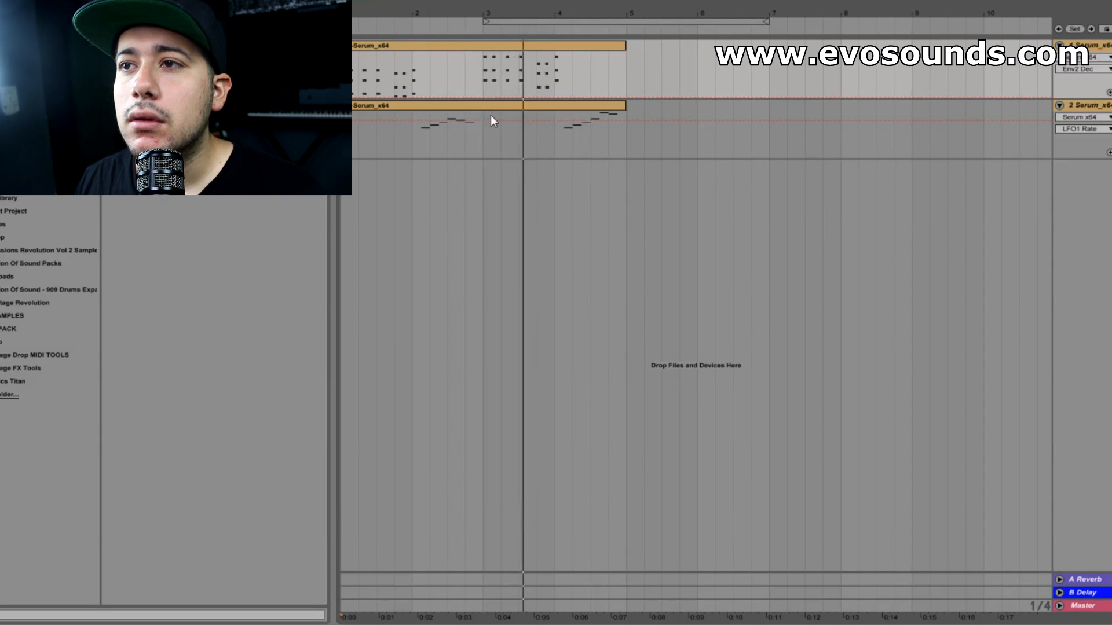
In the first Serum track's chord clip, delete the second chord and lengthen the opening C#2-F2-G#2 chord to an eighth note.
{"action": "left_click", "coordinate": [468, 104]}
{"action": "double_click", "coordinate": [504, 131]}
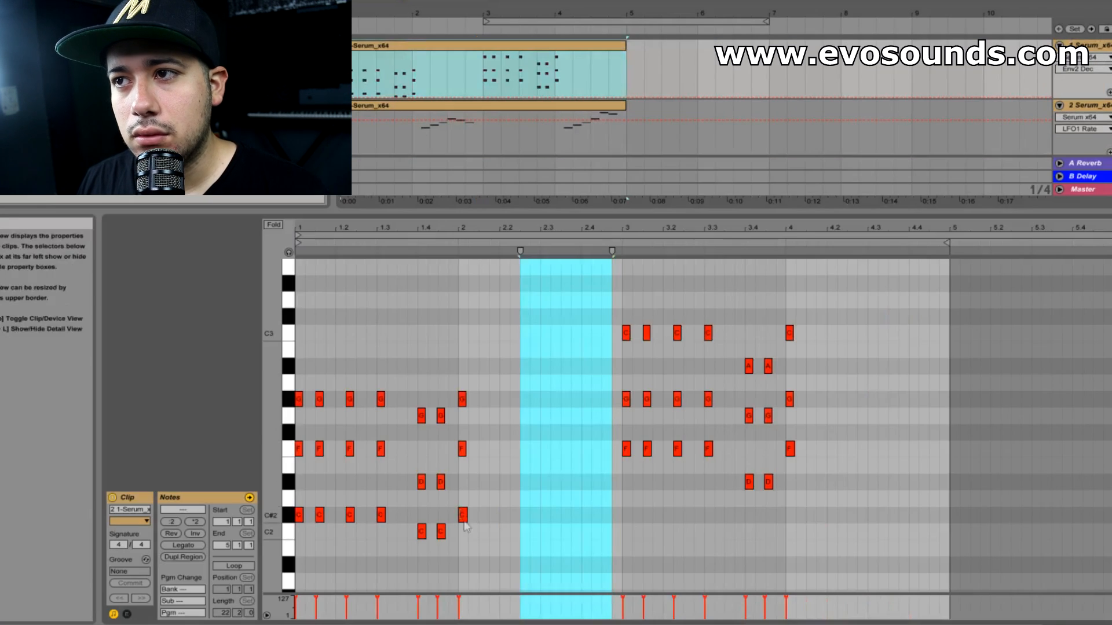
{"action": "left_click_drag", "start_coordinate": [422, 228], "coordinate": [548, 230]}
{"action": "left_click_drag", "start_coordinate": [318, 549], "coordinate": [305, 368]}
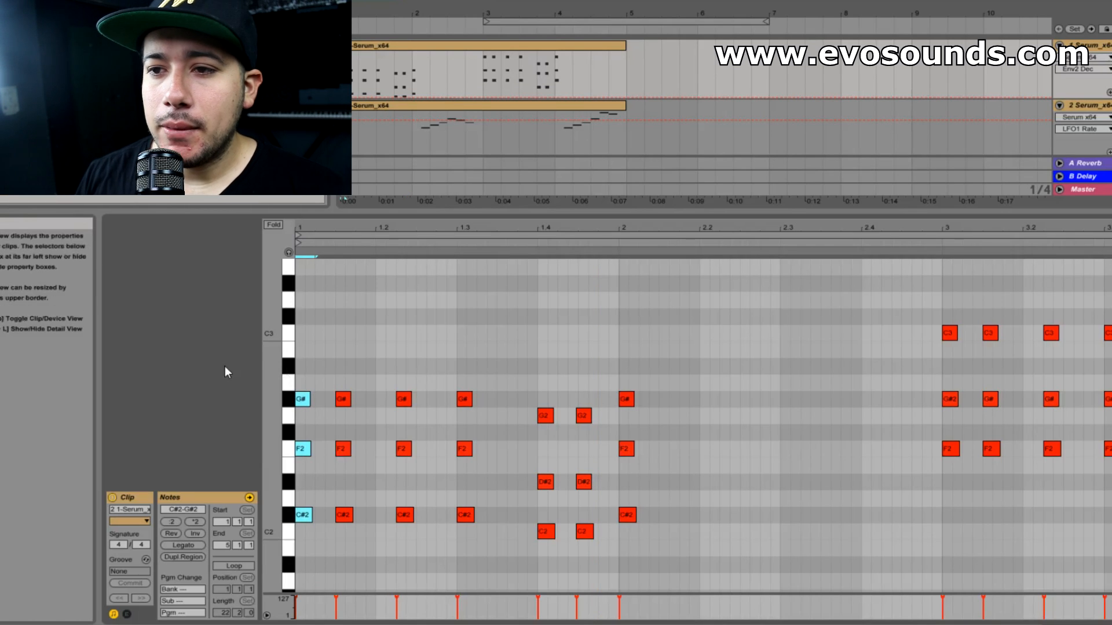
{"action": "left_click_drag", "start_coordinate": [359, 344], "coordinate": [324, 547]}
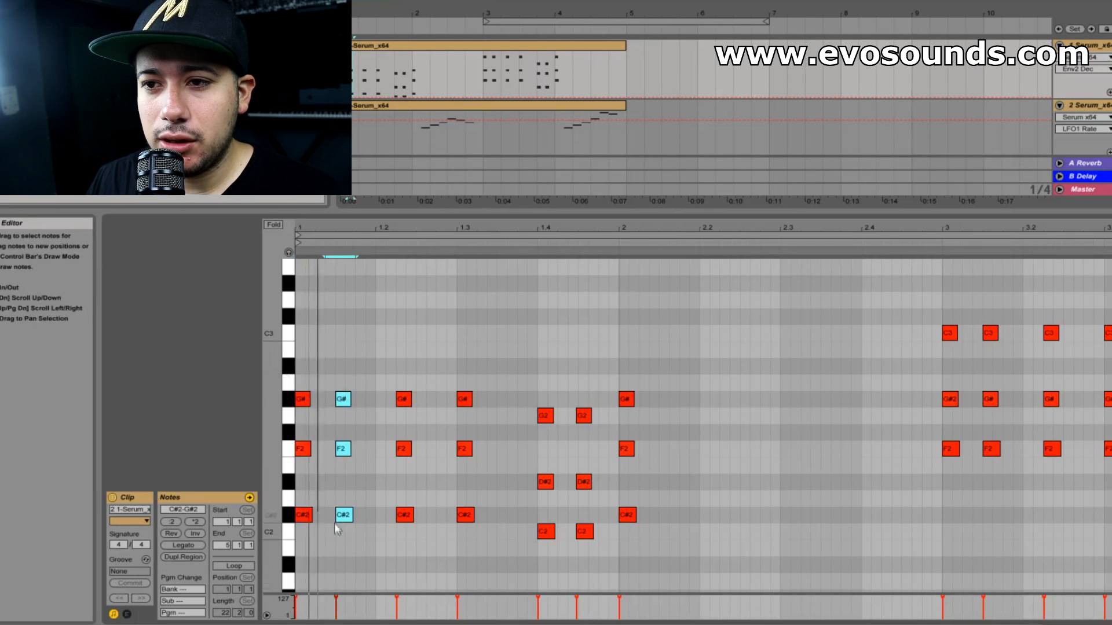
{"action": "key", "text": "Delete"}
{"action": "left_click_drag", "start_coordinate": [345, 512], "coordinate": [336, 403]}
Delete the chord on beat 1.3, move the preceding chord to 1.2.3 and lengthen it to about an eighth note.
{"action": "left_click_drag", "start_coordinate": [418, 553], "coordinate": [468, 364]}
{"action": "key", "text": "Delete"}
{"action": "key", "text": "space"}
{"action": "left_click_drag", "start_coordinate": [404, 379], "coordinate": [437, 522]}
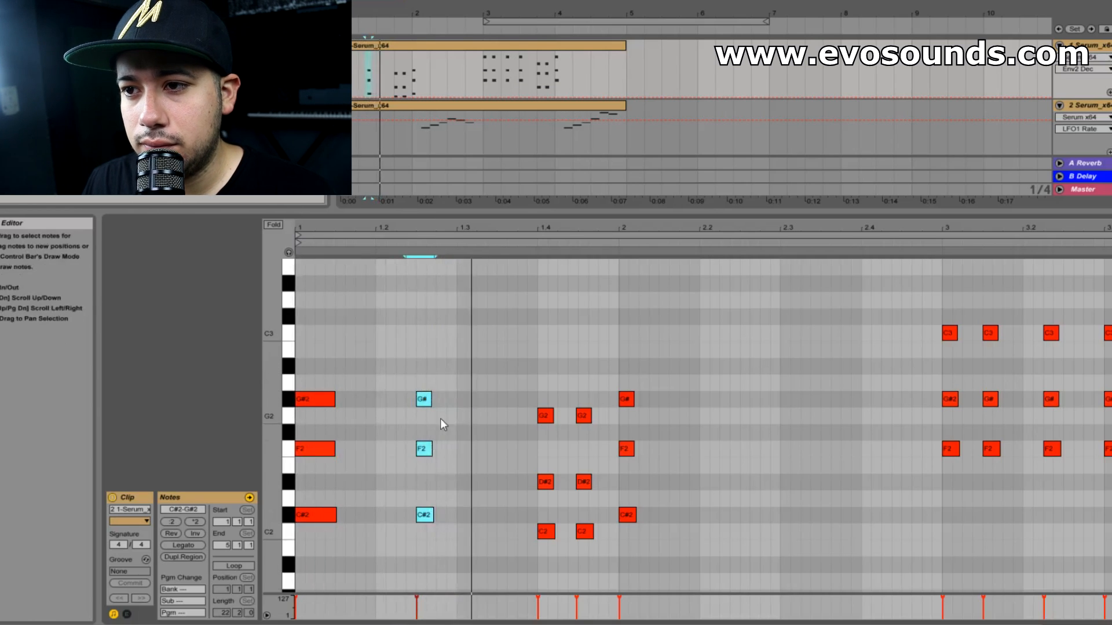
{"action": "left_click_drag", "start_coordinate": [432, 399], "coordinate": [463, 399]}
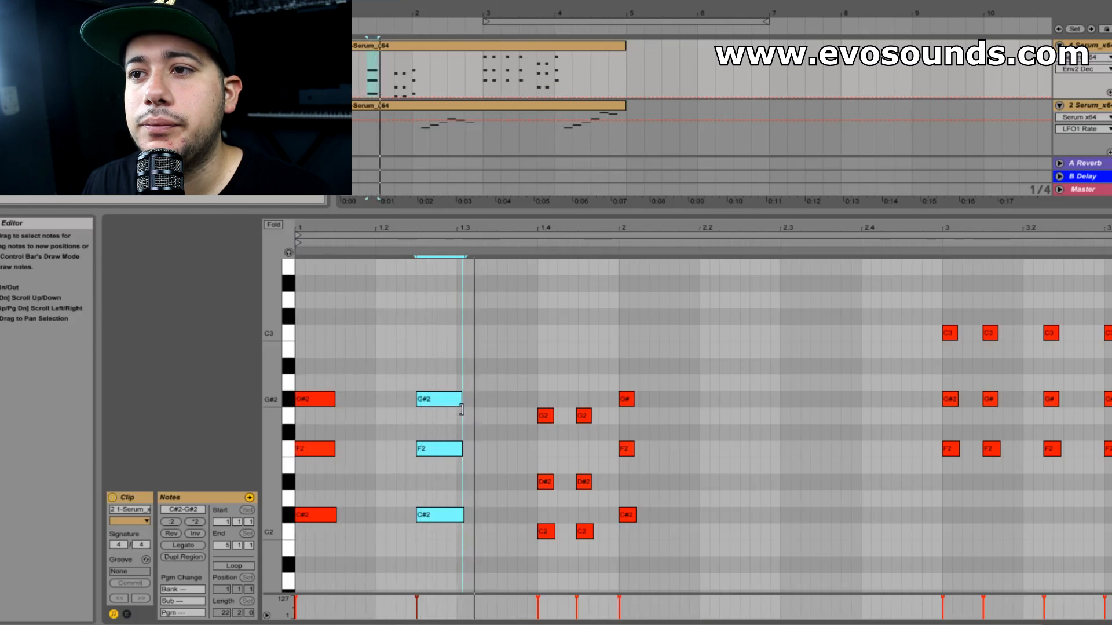
{"action": "key", "text": "space"}
Delete the second C2-D#2-G2 chord of bar 1's fourth beat and lengthen the first one to an eighth note.
{"action": "left_click_drag", "start_coordinate": [559, 563], "coordinate": [558, 589]}
{"action": "key", "text": "Delete"}
{"action": "left_click_drag", "start_coordinate": [559, 551], "coordinate": [578, 420]}
{"action": "key", "text": "space"}
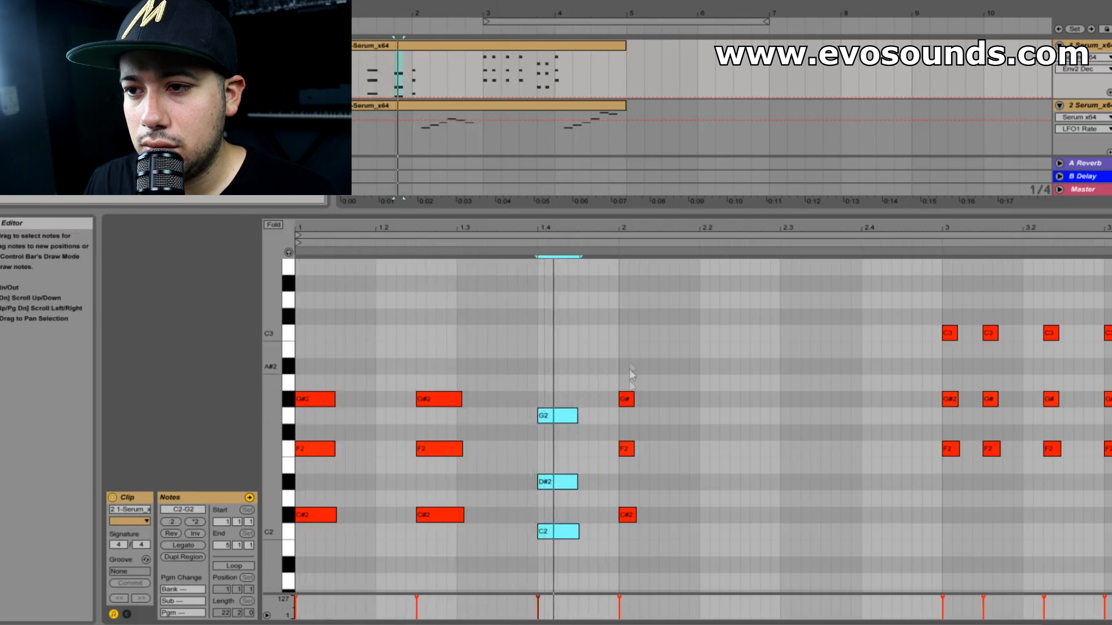
Lengthen the C#2-F2-G#2 chord at the start of bar 2 to about an eighth note.
{"action": "left_click_drag", "start_coordinate": [637, 553], "coordinate": [635, 443]}
{"action": "left_click_drag", "start_coordinate": [637, 398], "coordinate": [640, 401]}
{"action": "left_click_drag", "start_coordinate": [636, 515], "coordinate": [666, 521]}
{"action": "left_click_drag", "start_coordinate": [769, 228], "coordinate": [766, 201]}
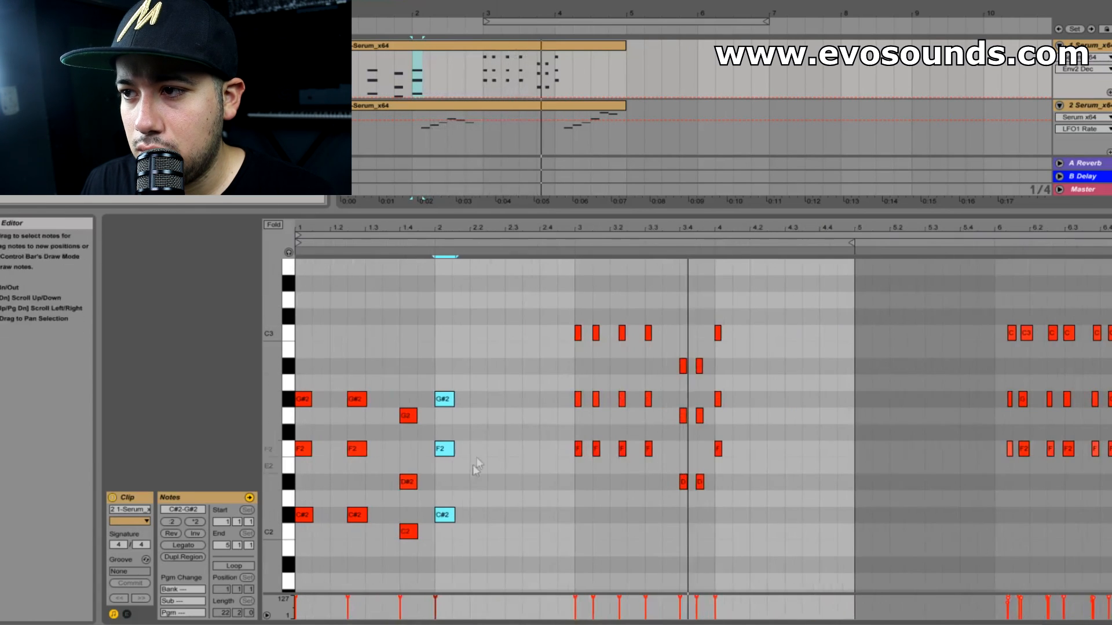
Try a copy of the first two bars' chords at bar 3, transposing it up and down over the existing chords.
{"action": "left_click_drag", "start_coordinate": [568, 560], "coordinate": [207, 294]}
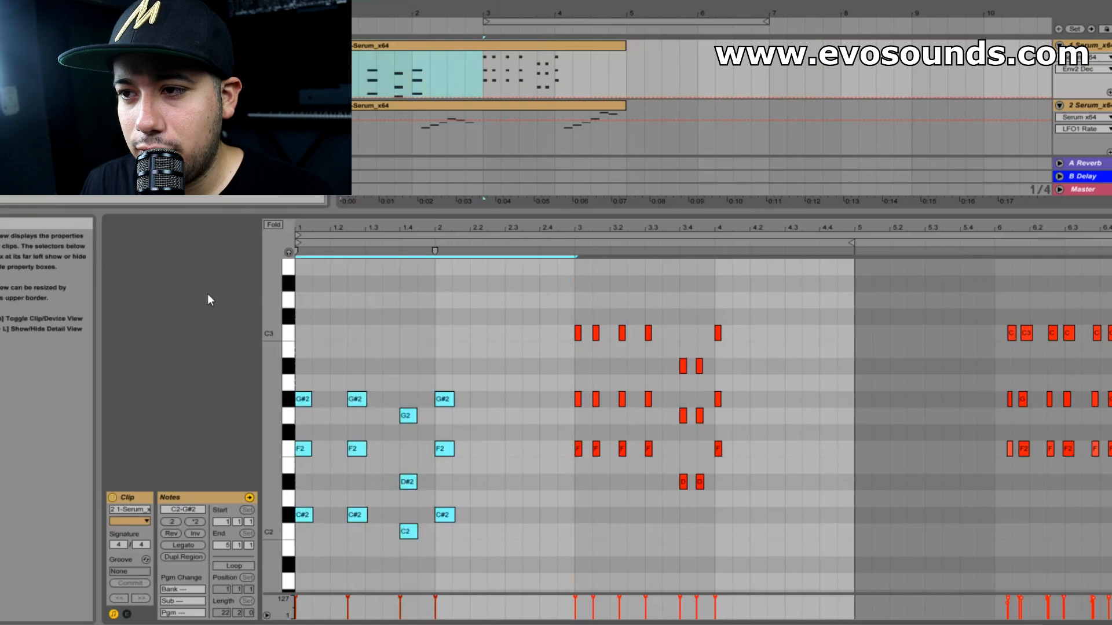
{"action": "key", "text": "ctrl+d"}
{"action": "key", "text": "Up"}
{"action": "key", "text": "Up"}
{"action": "key", "text": "Up"}
{"action": "key", "text": "Up"}
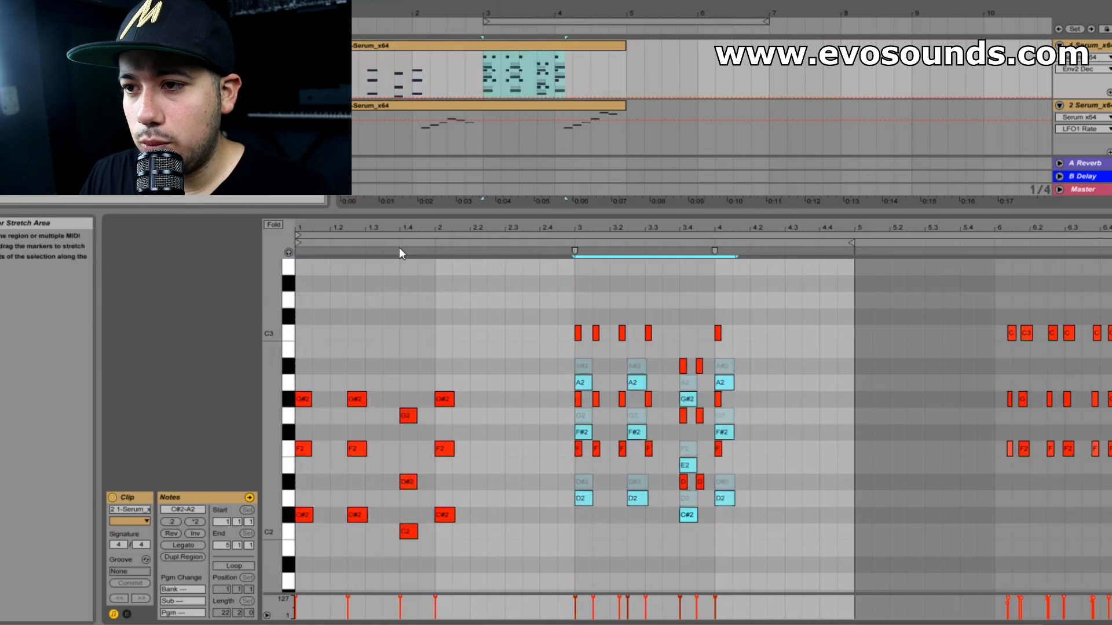
{"action": "key", "text": "Down"}
{"action": "key", "text": "Down"}
{"action": "key", "text": "Down"}
{"action": "key", "text": "Down"}
{"action": "key", "text": "Down"}
{"action": "key", "text": "Down"}
{"action": "key", "text": "Down"}
{"action": "key", "text": "Down"}
{"action": "key", "text": "Down"}
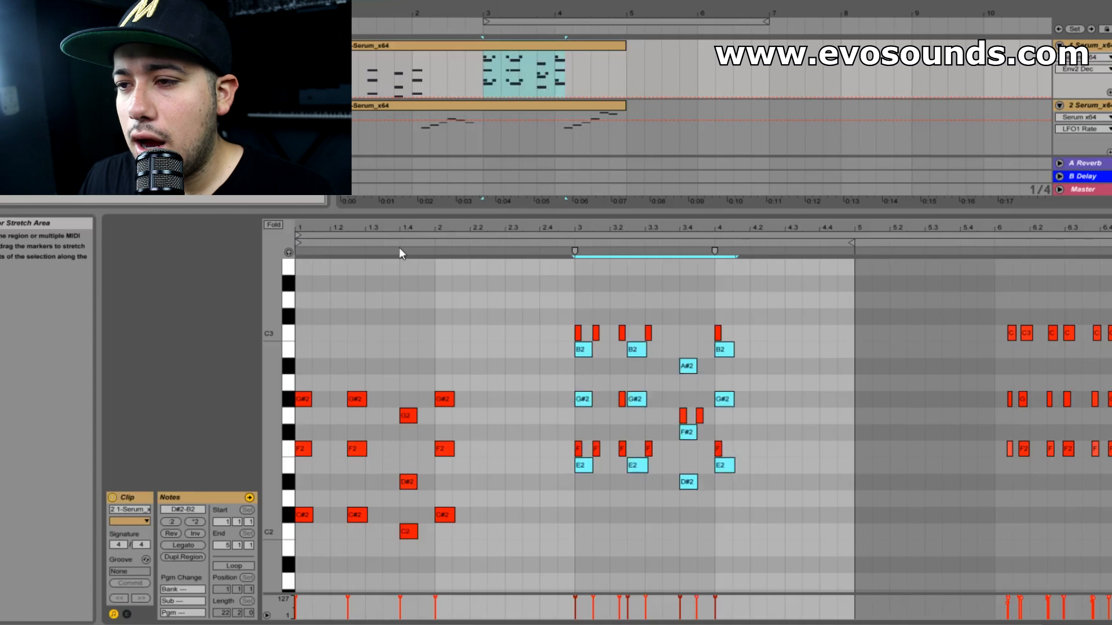
{"action": "key", "text": "Down"}
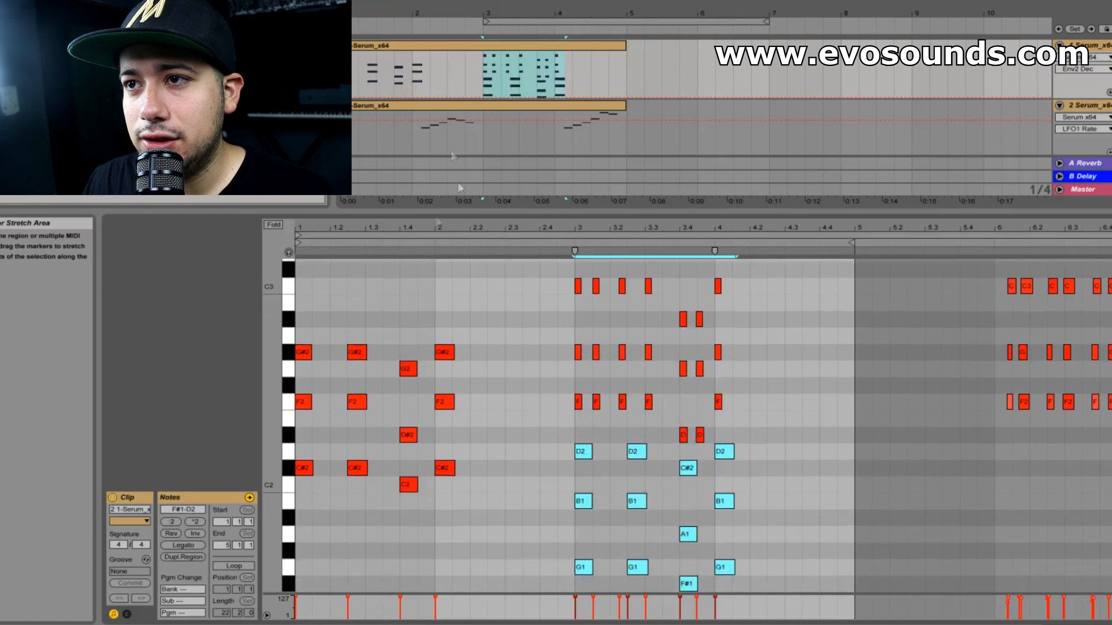
{"action": "key", "text": "Delete"}
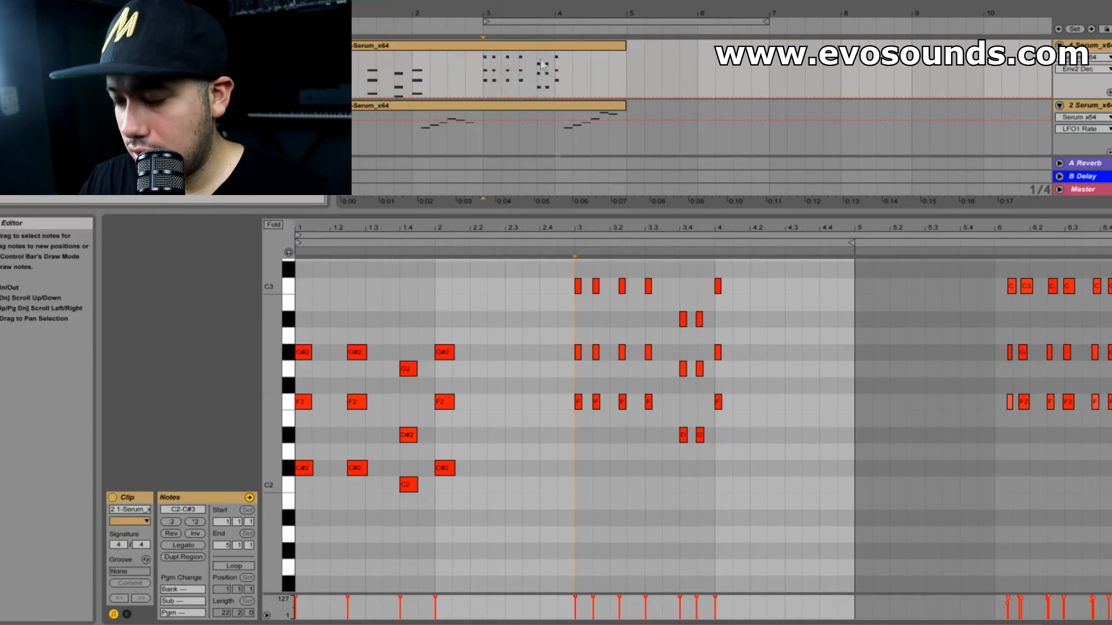
Duplicate bars 3 and 4 of the chord clip into bars 5 and 6 of the arrangement.
{"action": "mouse_move", "coordinate": [501, 76]}
{"action": "left_mouse_down"}
{"action": "mouse_move", "coordinate": [605, 78]}
{"action": "mouse_move", "coordinate": [511, 81]}
{"action": "left_mouse_up"}
{"action": "left_click_drag", "start_coordinate": [615, 84], "coordinate": [488, 82]}
{"action": "key", "text": "ctrl+d"}
Duplicate the edited bars 1 and 2 of the chord clip over bars 3 and 4.
{"action": "double_click", "coordinate": [398, 13]}
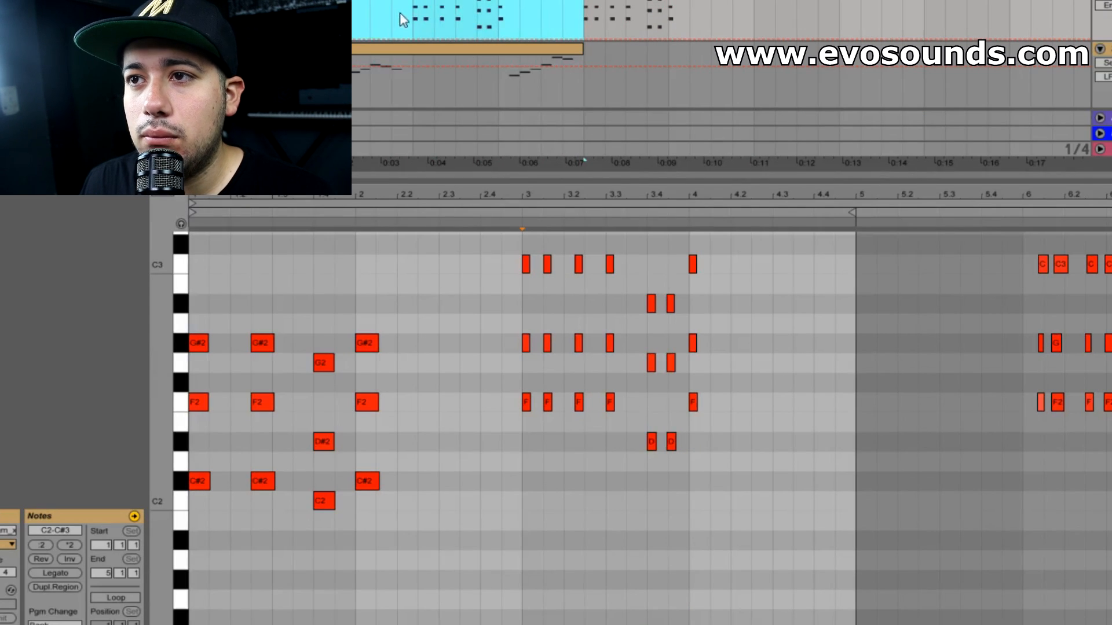
{"action": "left_click", "coordinate": [401, 13]}
{"action": "left_click_drag", "start_coordinate": [412, 15], "coordinate": [243, 15]}
{"action": "key", "text": "ctrl+d"}
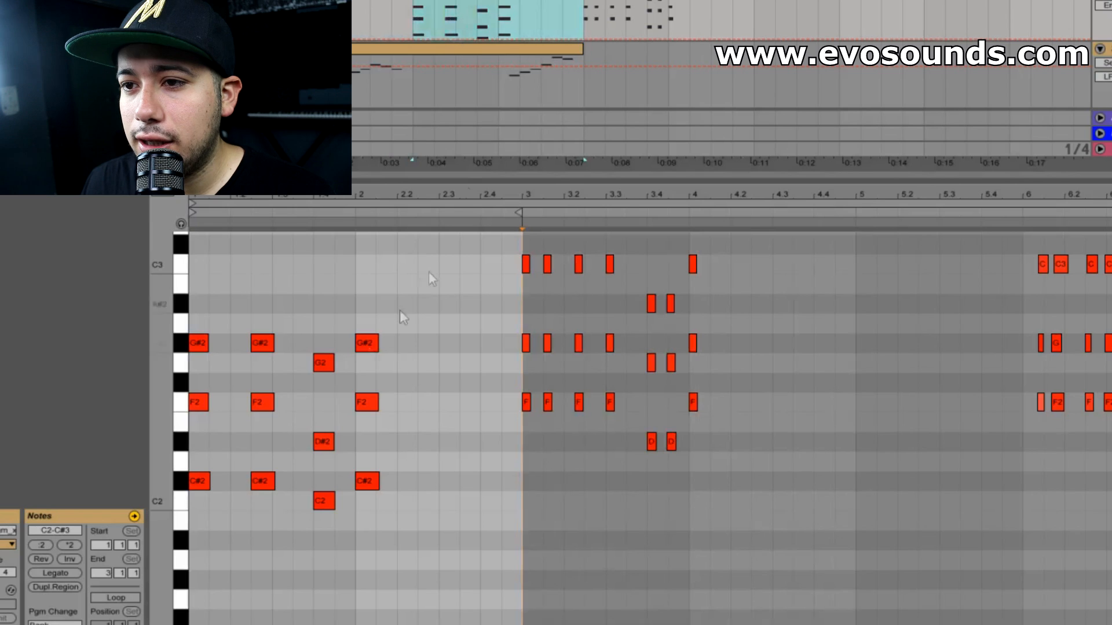
Raise the copied clip's first chord four semitones and lower its middle note one semitone, forming F2, G#2 and C3.
{"action": "left_click", "coordinate": [321, 501]}
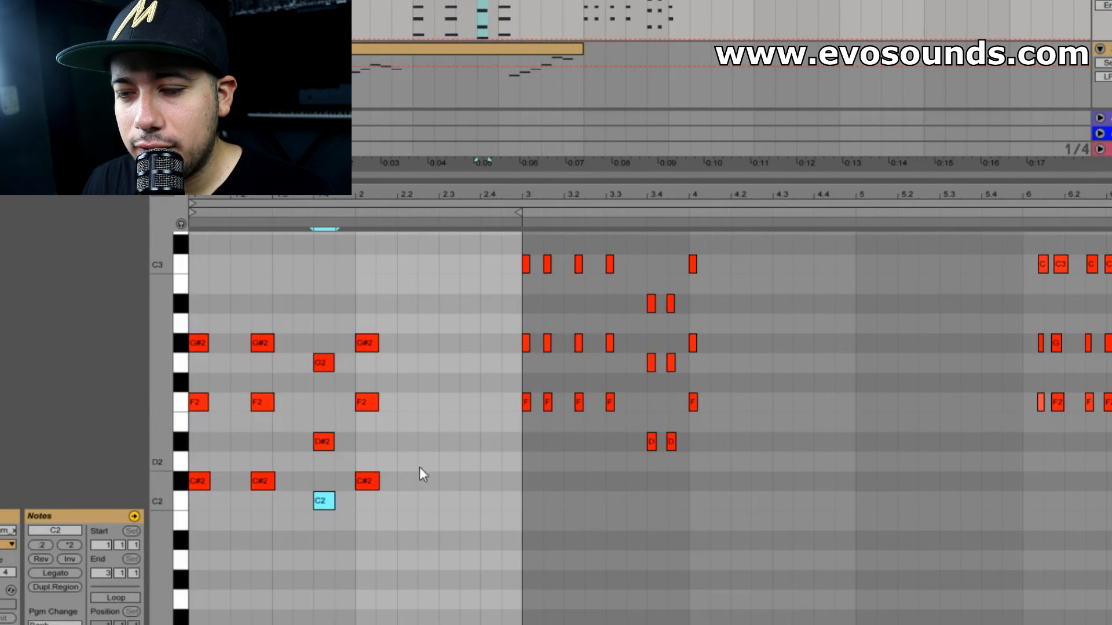
{"action": "left_click_drag", "start_coordinate": [189, 230], "coordinate": [429, 512]}
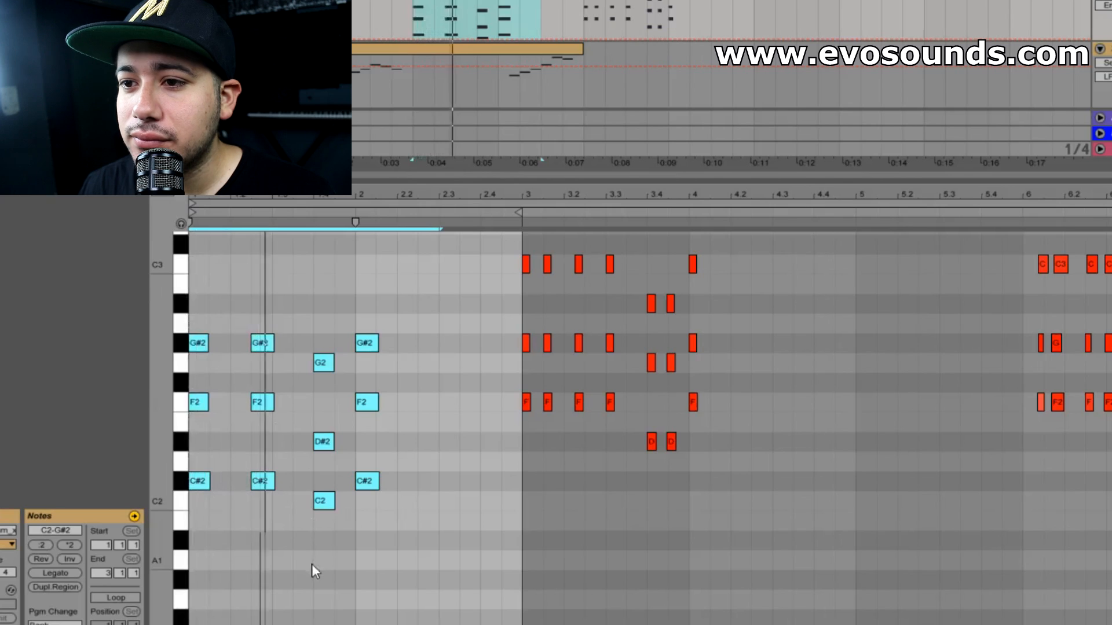
{"action": "left_click_drag", "start_coordinate": [200, 519], "coordinate": [197, 303]}
{"action": "key", "text": "Up"}
{"action": "key", "text": "Up"}
{"action": "key", "text": "Up"}
{"action": "key", "text": "Up"}
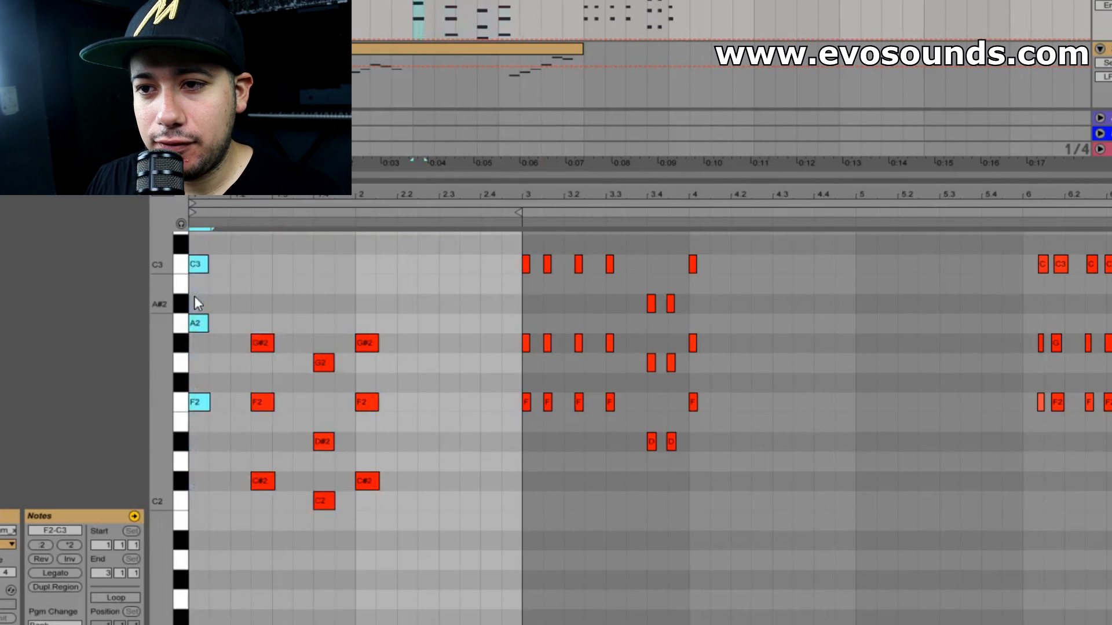
{"action": "key", "text": "space"}
{"action": "key", "text": "space"}
{"action": "left_click", "coordinate": [198, 323]}
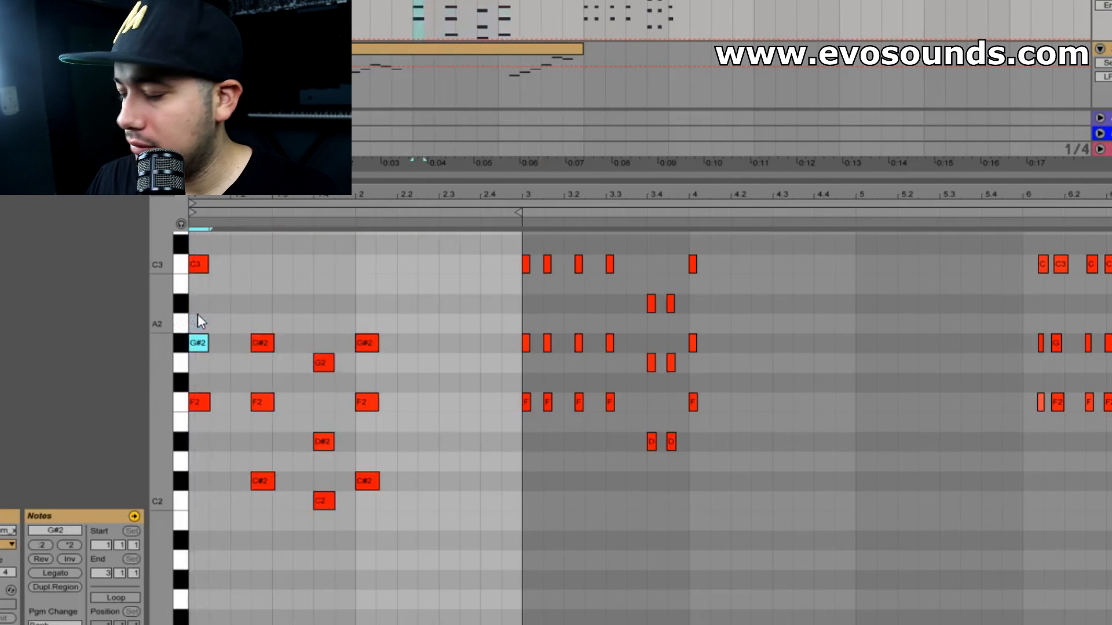
Change the copied clip's second chord to F2, G#2 and C3 by raising it four semitones and lowering its middle note.
{"action": "left_click_drag", "start_coordinate": [265, 303], "coordinate": [295, 557]}
{"action": "key", "text": "Up"}
{"action": "key", "text": "Up"}
{"action": "key", "text": "Up"}
{"action": "key", "text": "Up"}
{"action": "left_click", "coordinate": [267, 355]}
{"action": "left_click", "coordinate": [272, 324]}
{"action": "key", "text": "Down"}
Raise the copied clip's third chord five semitones, with its middle note on G#2.
{"action": "left_click_drag", "start_coordinate": [322, 316], "coordinate": [331, 521]}
{"action": "key", "text": "Up"}
{"action": "key", "text": "Up"}
{"action": "key", "text": "Up"}
{"action": "key", "text": "Up"}
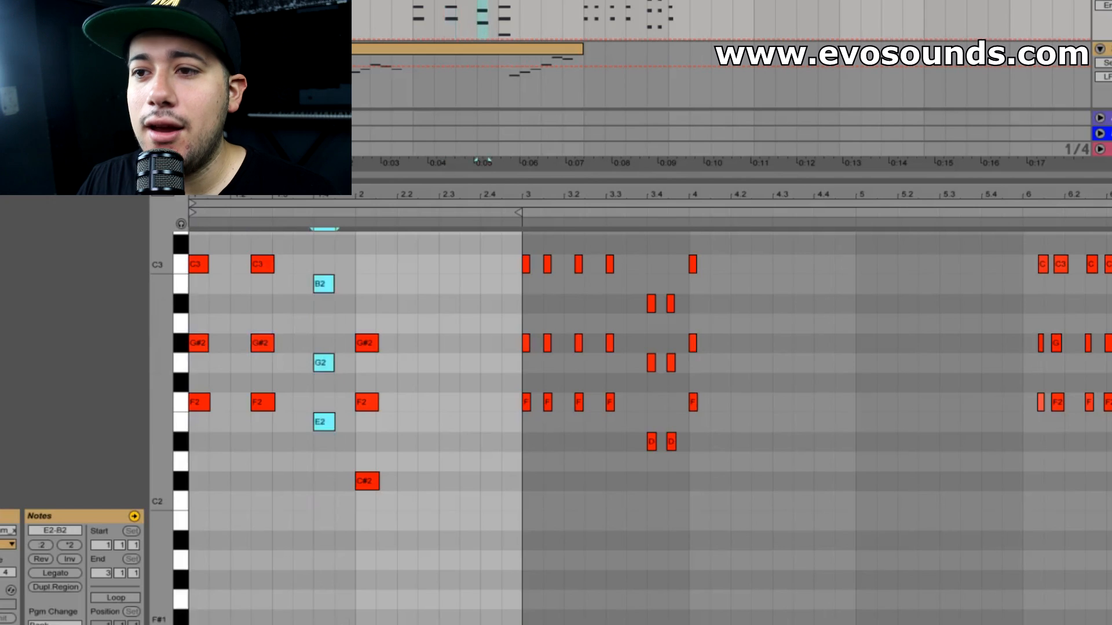
{"action": "key", "text": "Up"}
Raise the copied clip's last chord four semitones to F2, A2 and C3.
{"action": "left_click_drag", "start_coordinate": [355, 525], "coordinate": [384, 322]}
{"action": "key", "text": "Up"}
{"action": "key", "text": "Up"}
{"action": "key", "text": "Up"}
{"action": "key", "text": "Up"}
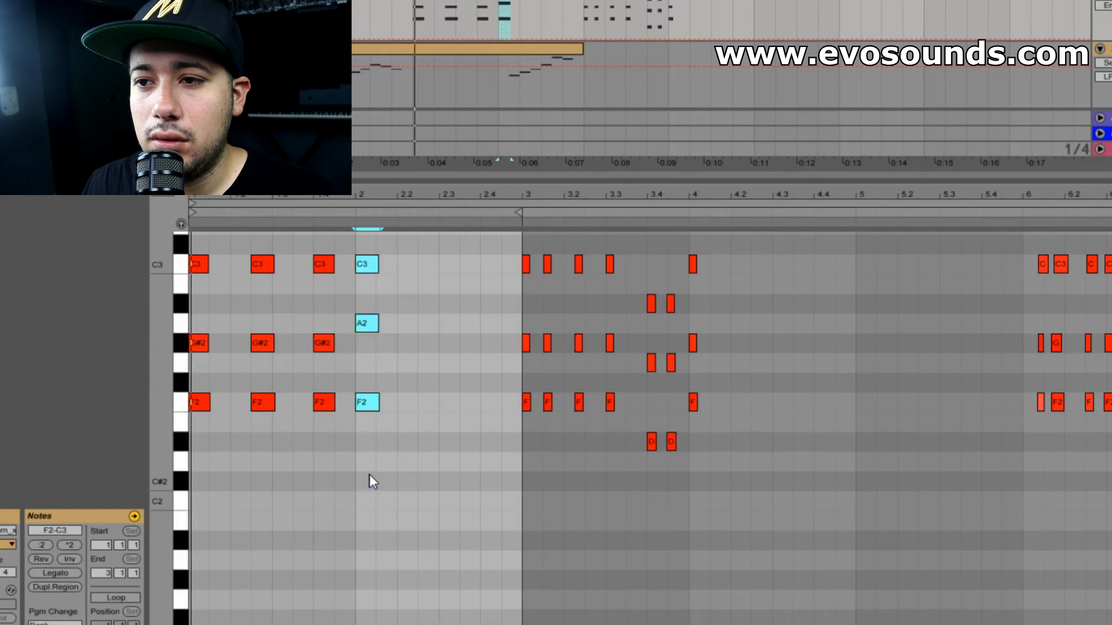
Lower the third chord two semitones and raise its middle note to G2, forming D#2, G2 and A#2.
{"action": "left_click_drag", "start_coordinate": [305, 421], "coordinate": [334, 267]}
{"action": "key", "text": "Down"}
{"action": "key", "text": "Down"}
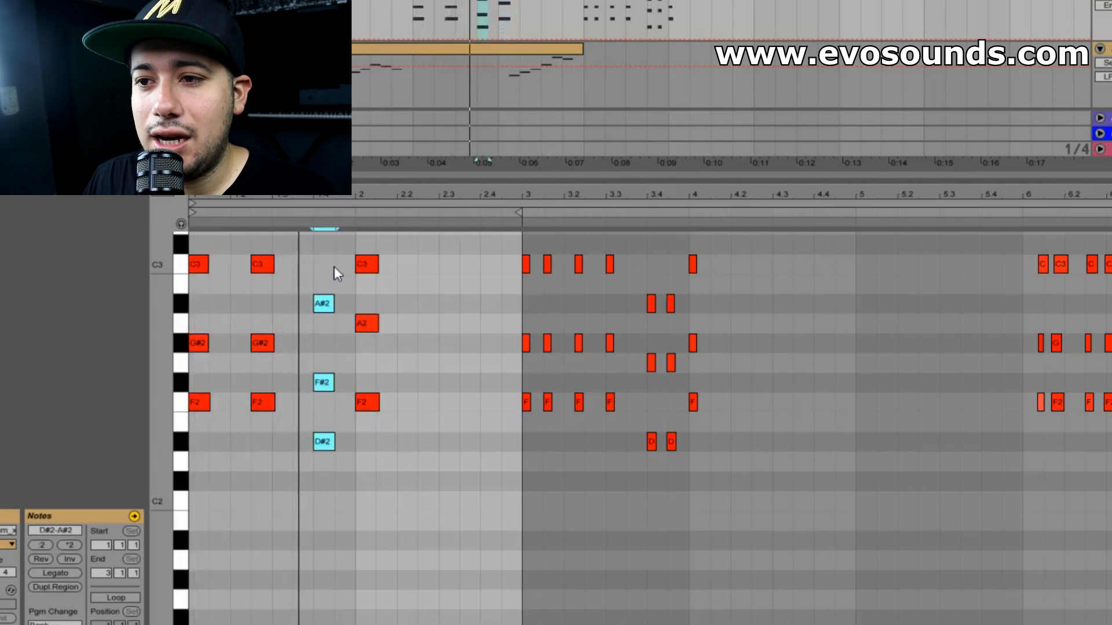
{"action": "left_click", "coordinate": [300, 390]}
{"action": "left_click_drag", "start_coordinate": [320, 383], "coordinate": [320, 360]}
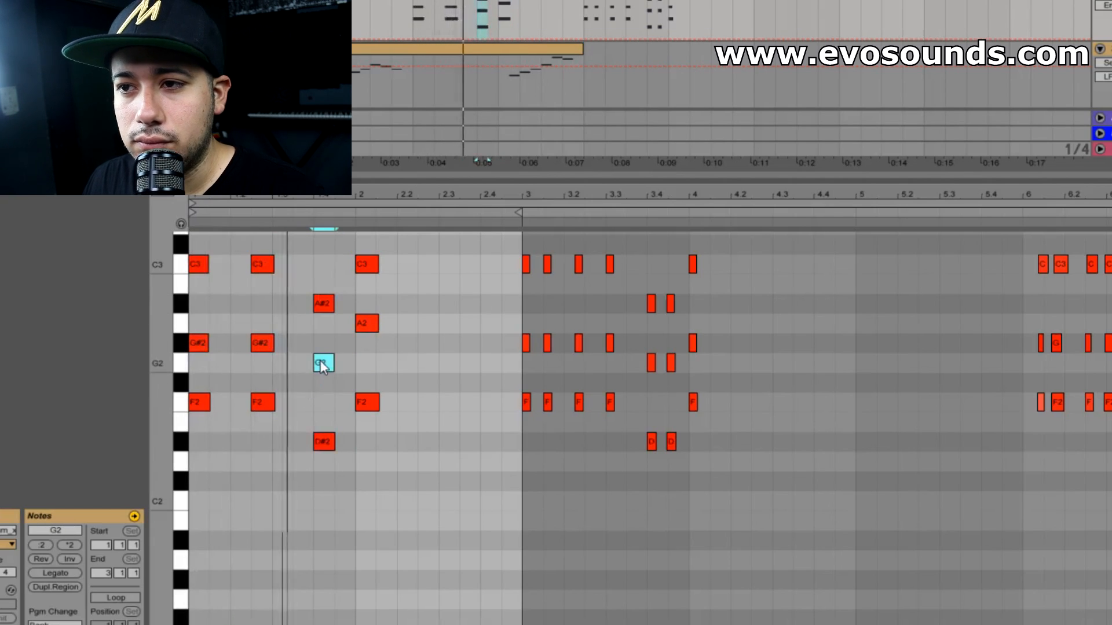
Lower the middle note of the copied clip's last chord to G#2.
{"action": "mouse_move", "coordinate": [363, 424]}
{"action": "left_mouse_down"}
{"action": "mouse_move", "coordinate": [367, 279]}
{"action": "mouse_move", "coordinate": [379, 283]}
{"action": "left_mouse_up"}
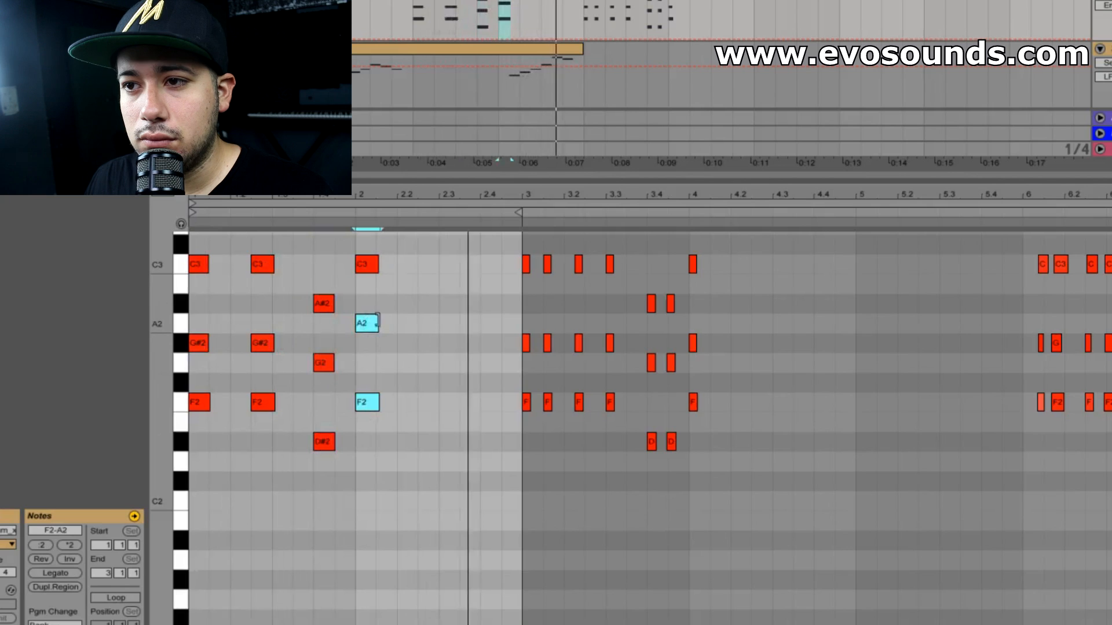
{"action": "left_click", "coordinate": [323, 348]}
{"action": "left_click_drag", "start_coordinate": [383, 349], "coordinate": [372, 291]}
{"action": "key", "text": "Down"}
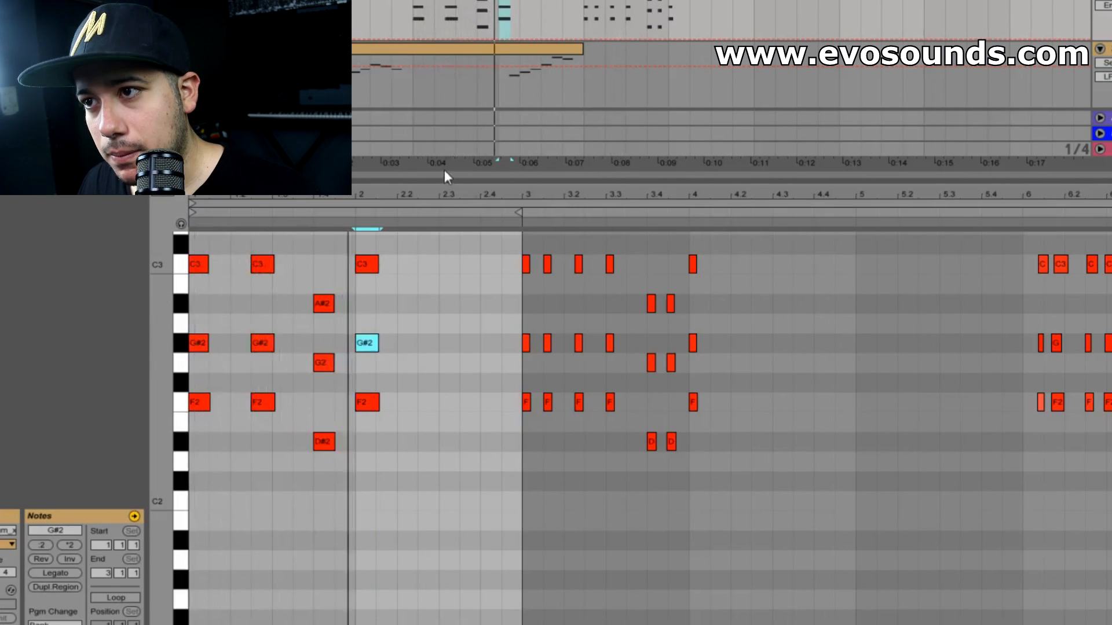
Collapse the note editor, duplicate bars 1 to 4 of both Serum tracks into bars 5 to 8, and play the arrangement.
{"action": "double_click", "coordinate": [464, 177]}
{"action": "key", "text": "space"}
{"action": "left_click", "coordinate": [595, 4]}
{"action": "left_click_drag", "start_coordinate": [582, 11], "coordinate": [246, 84]}
{"action": "key", "text": "ctrl+d"}
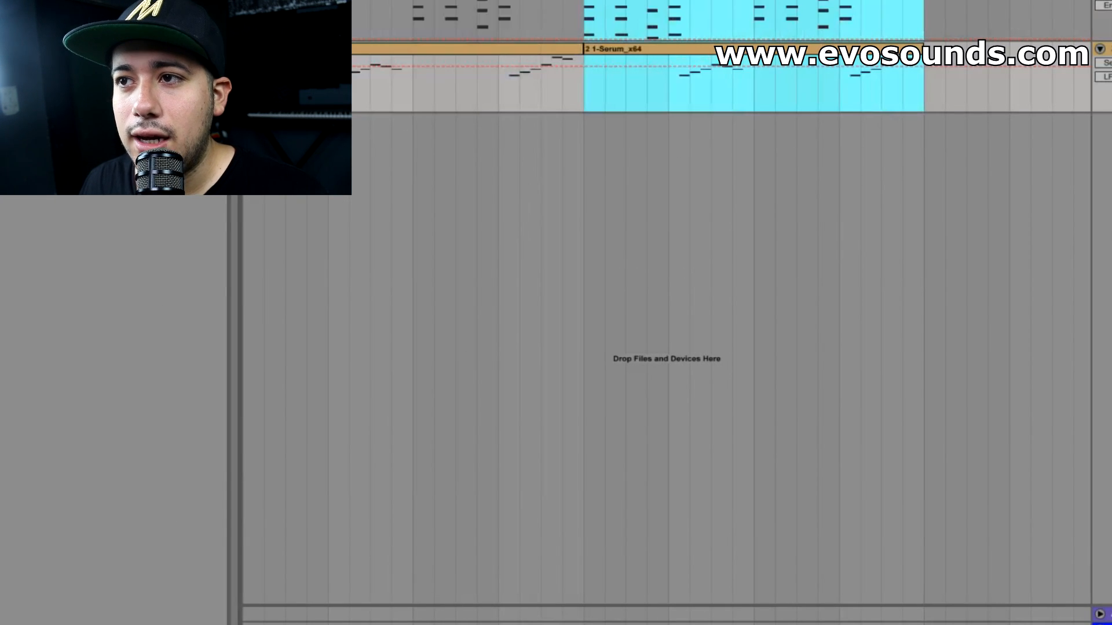
{"action": "key", "text": "space"}
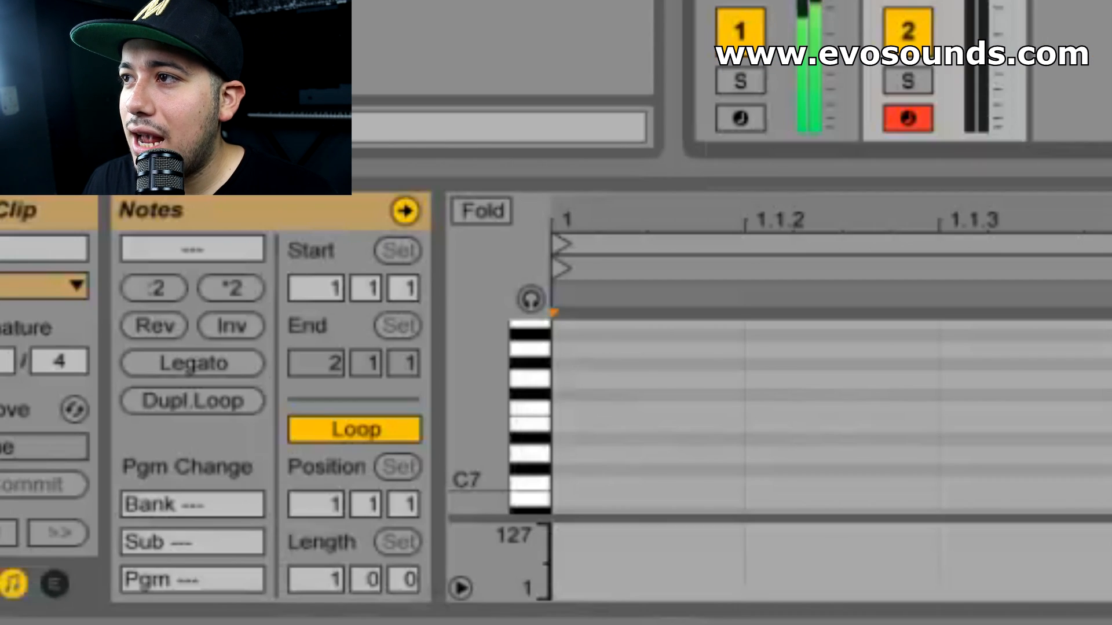
Delete the 100% wet Reverb that sits before the last Reverb in the device chain.
{"action": "key", "text": "Delete"}
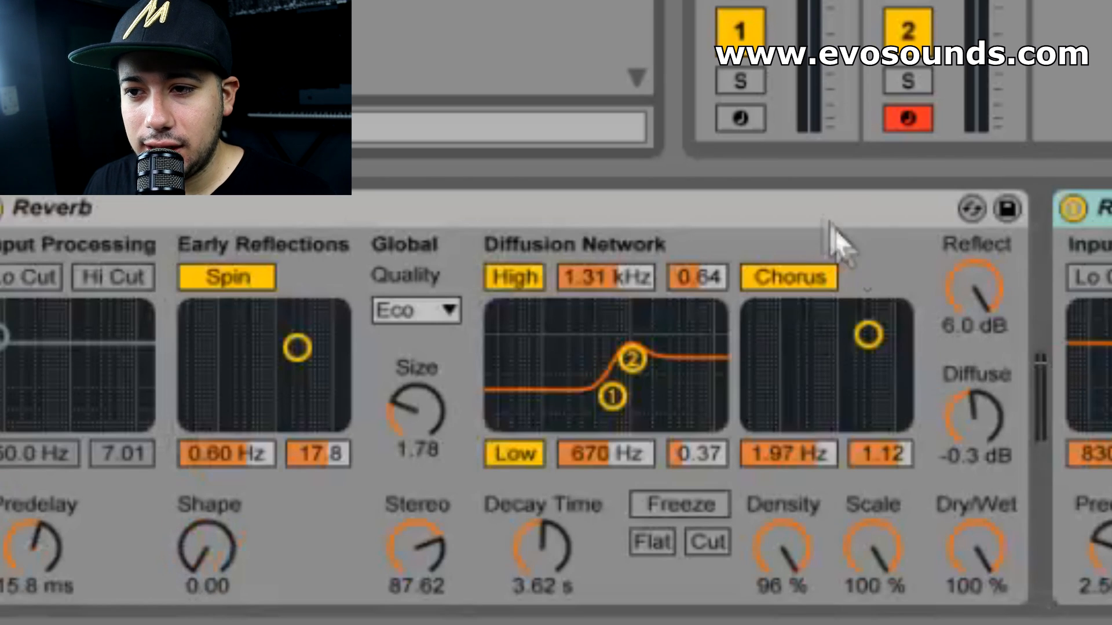
{"action": "left_click", "coordinate": [785, 208]}
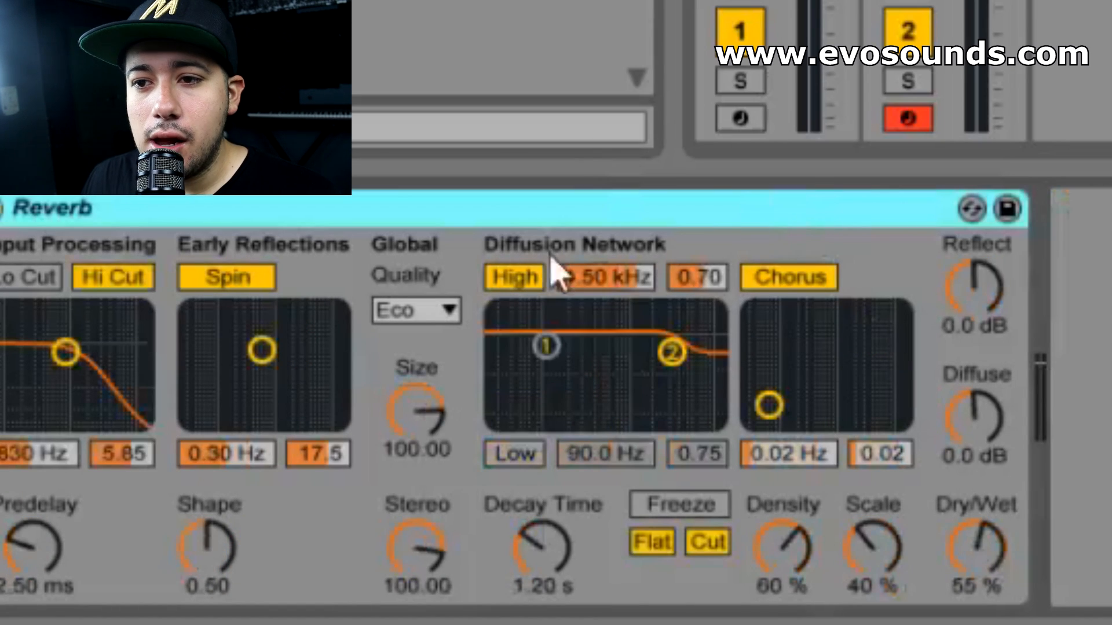
Set the return Reverb's quality to High and enable the low cut in its input processing.
{"action": "left_click", "coordinate": [412, 311]}
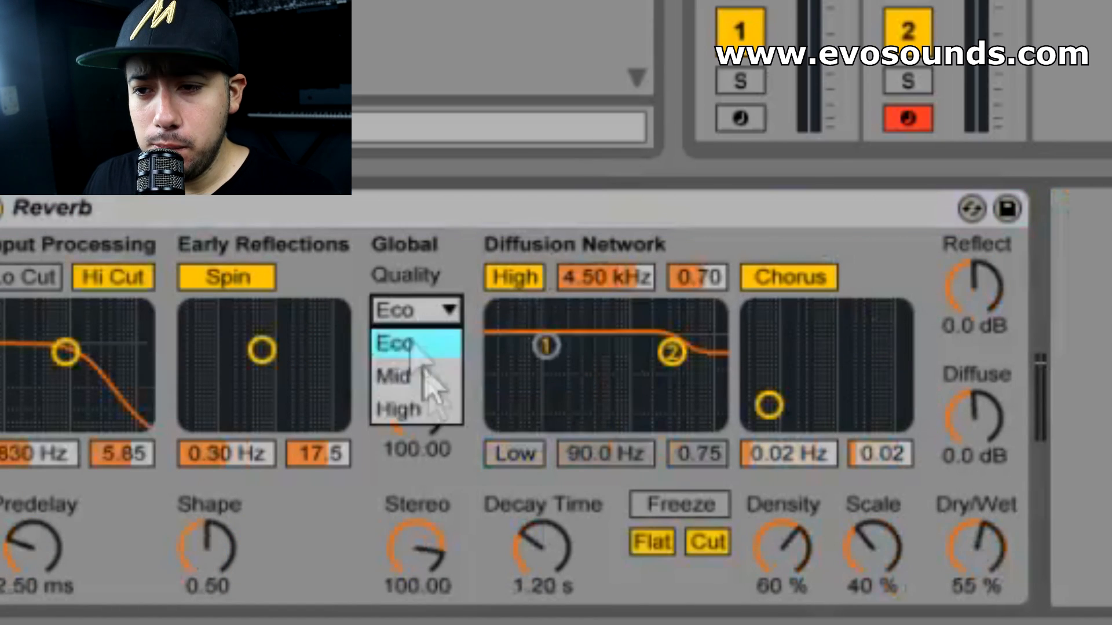
{"action": "left_click", "coordinate": [418, 409]}
{"action": "left_click", "coordinate": [29, 277]}
Widen the Reverb's input filter to 9.00, and set its decay time to 10.3 s and dry/wet to 100%.
{"action": "left_click_drag", "start_coordinate": [65, 352], "coordinate": [101, 312]}
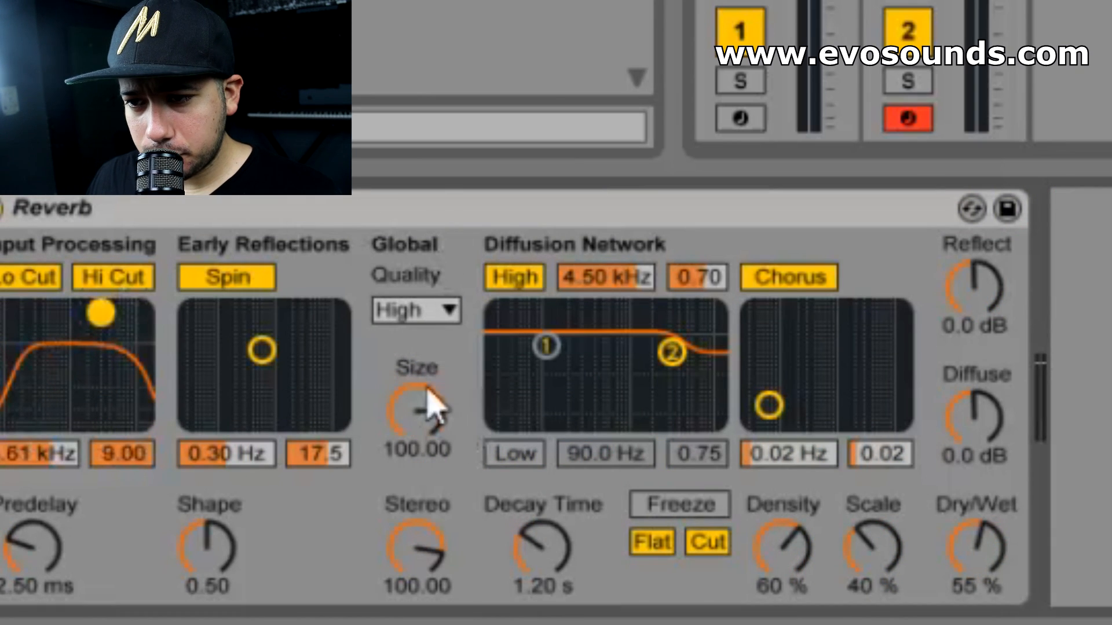
{"action": "left_click_drag", "start_coordinate": [570, 580], "coordinate": [570, 555]}
{"action": "left_click_drag", "start_coordinate": [979, 549], "coordinate": [979, 477]}
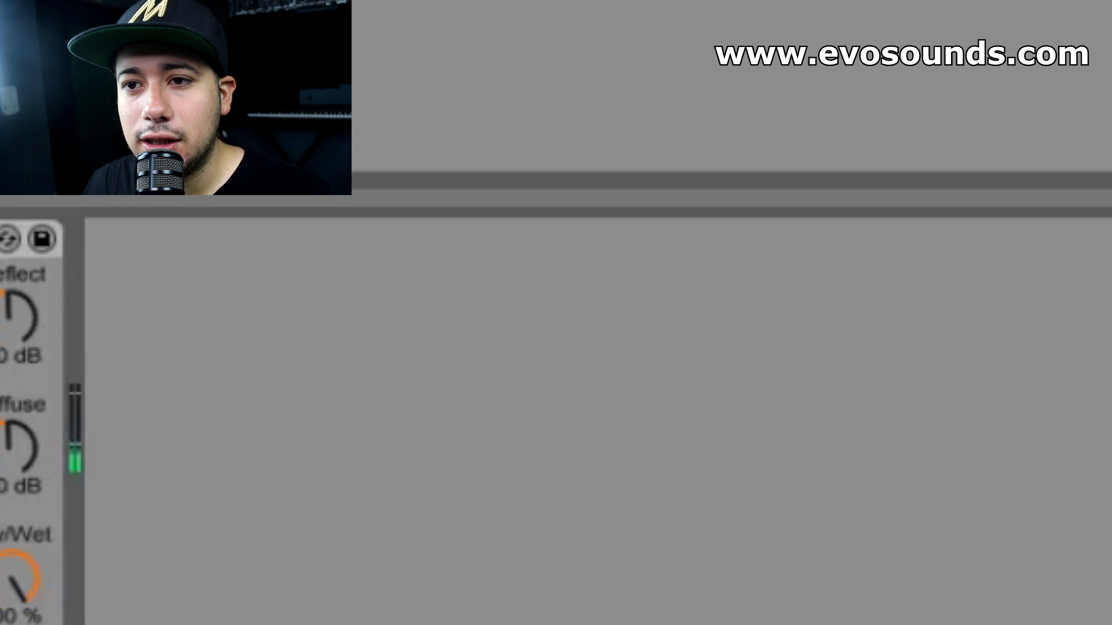
Add a Compressor after the Reverb, switch it to RMS detection and lower its threshold to -27.2 dB.
{"action": "left_click_drag", "start_coordinate": [0, 417], "coordinate": [487, 424]}
{"action": "left_click_drag", "start_coordinate": [289, 341], "coordinate": [286, 433]}
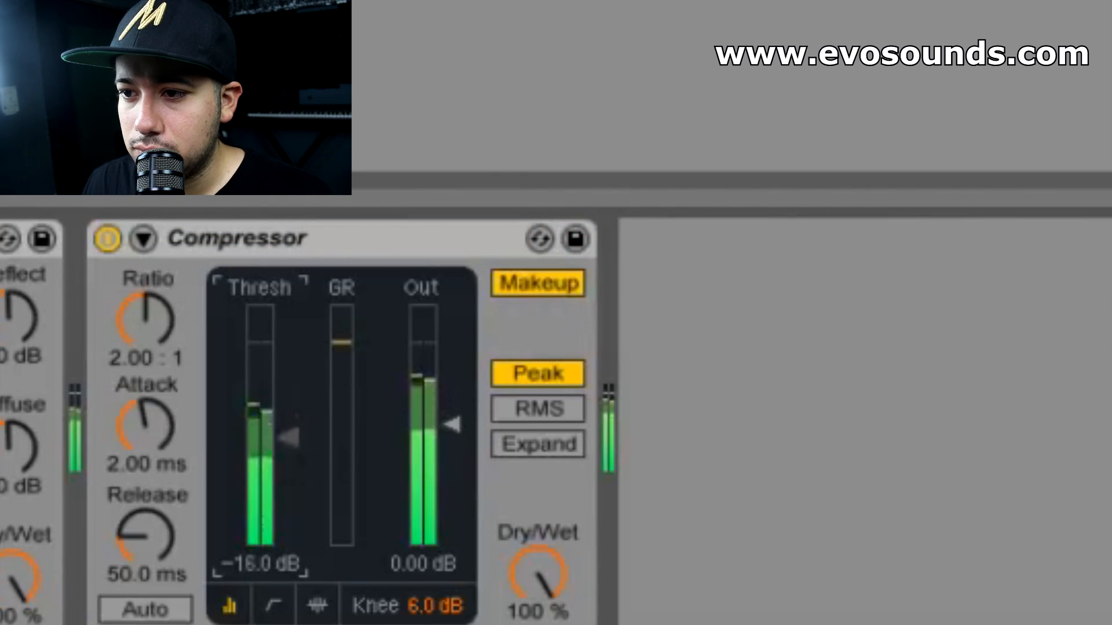
{"action": "left_click", "coordinate": [538, 408]}
{"action": "left_click_drag", "start_coordinate": [288, 443], "coordinate": [288, 481]}
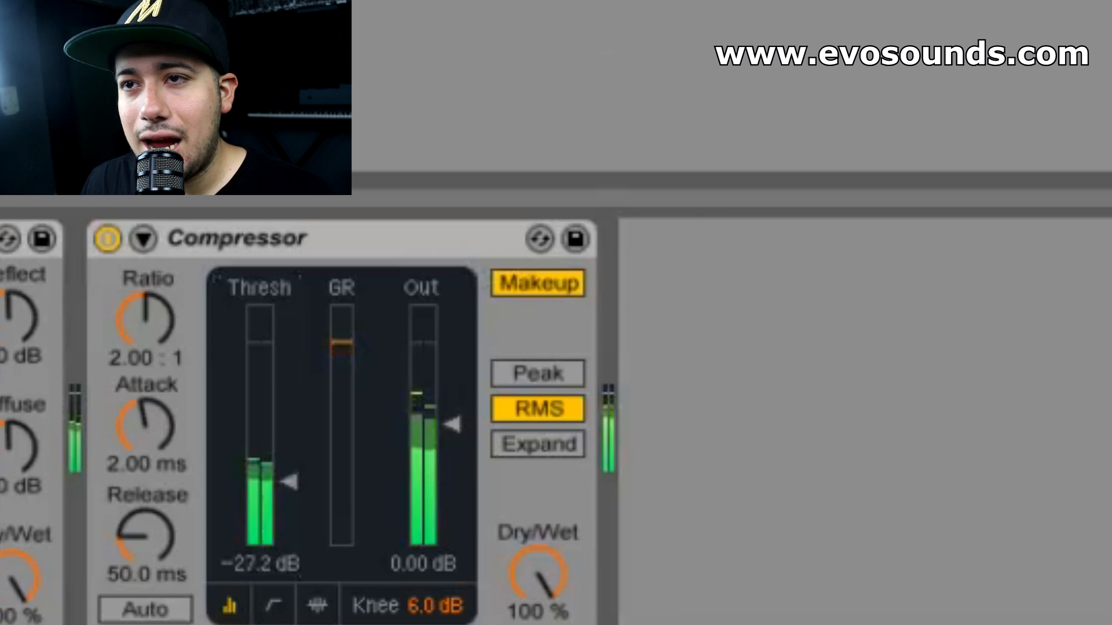
Add a Glue Compressor after the Compressor and enable its sidechain with 1-Serum x64 as the source.
{"action": "left_click_drag", "start_coordinate": [0, 231], "coordinate": [696, 493]}
{"action": "left_click", "coordinate": [352, 250]}
{"action": "left_click", "coordinate": [370, 283]}
{"action": "left_click", "coordinate": [401, 340]}
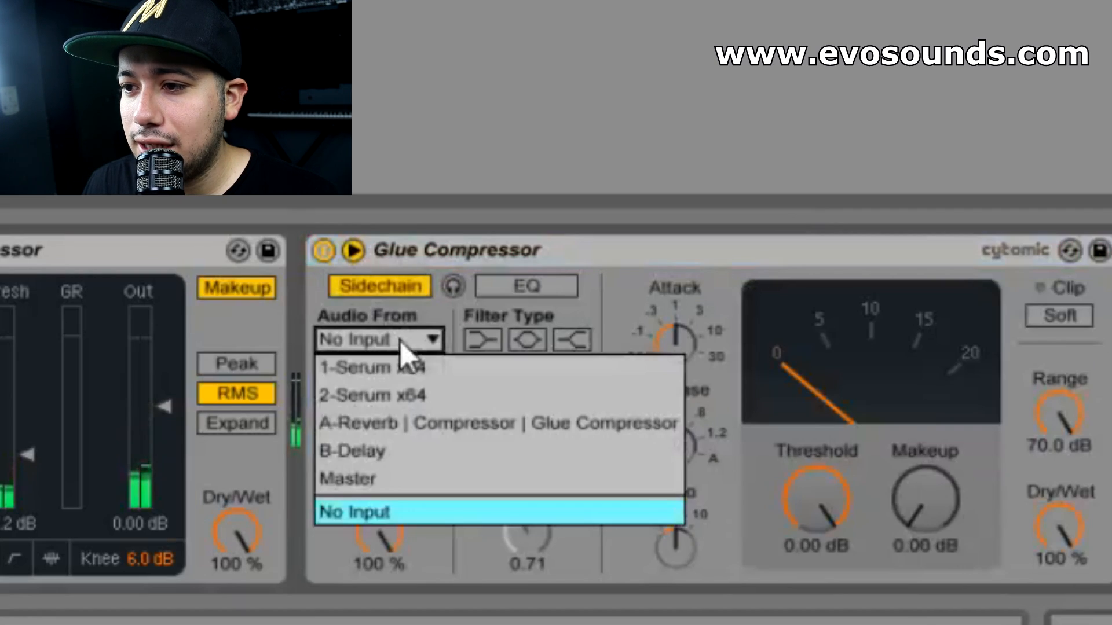
{"action": "left_click", "coordinate": [423, 367]}
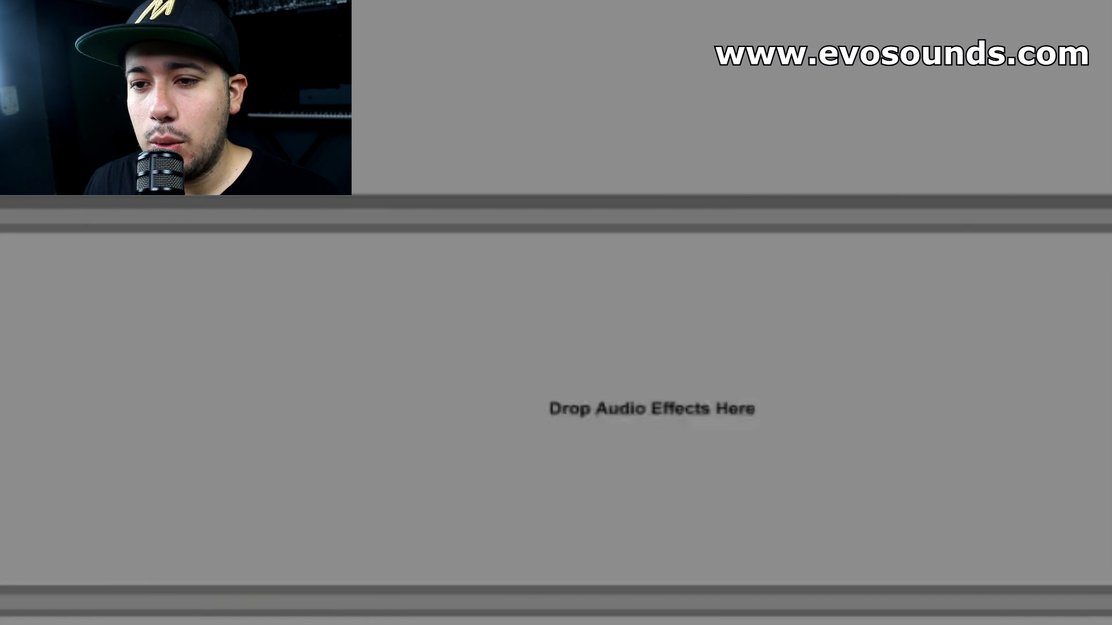
Turn off the built-in reverb in track 1's Serum effects and close the plug-in window.
{"action": "left_click", "coordinate": [172, 489]}
{"action": "left_click", "coordinate": [520, 104]}
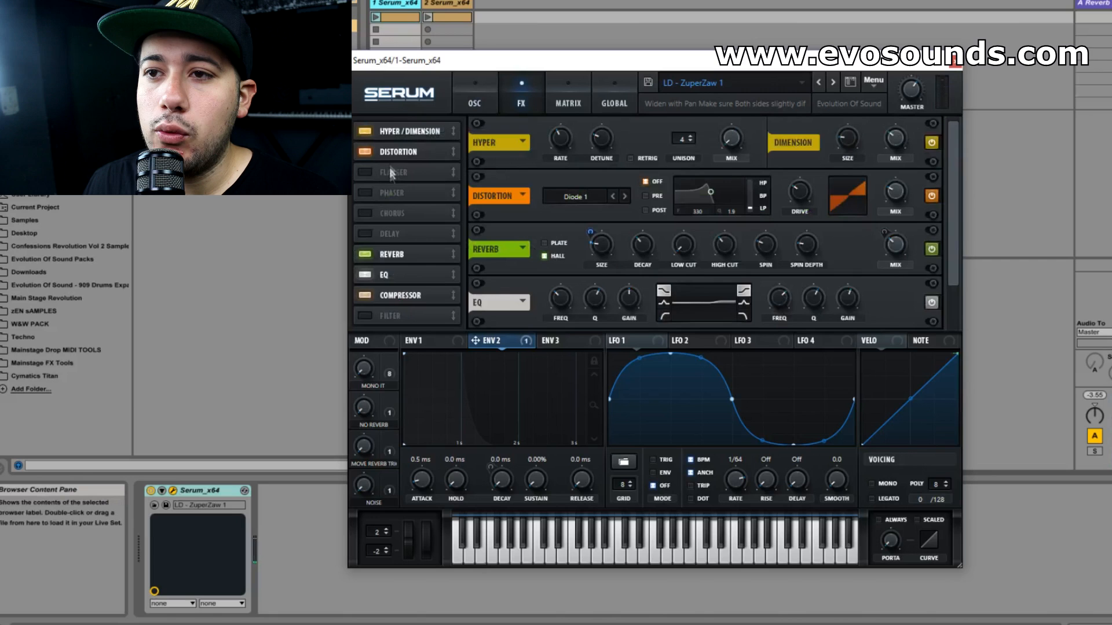
{"action": "left_click", "coordinate": [373, 258]}
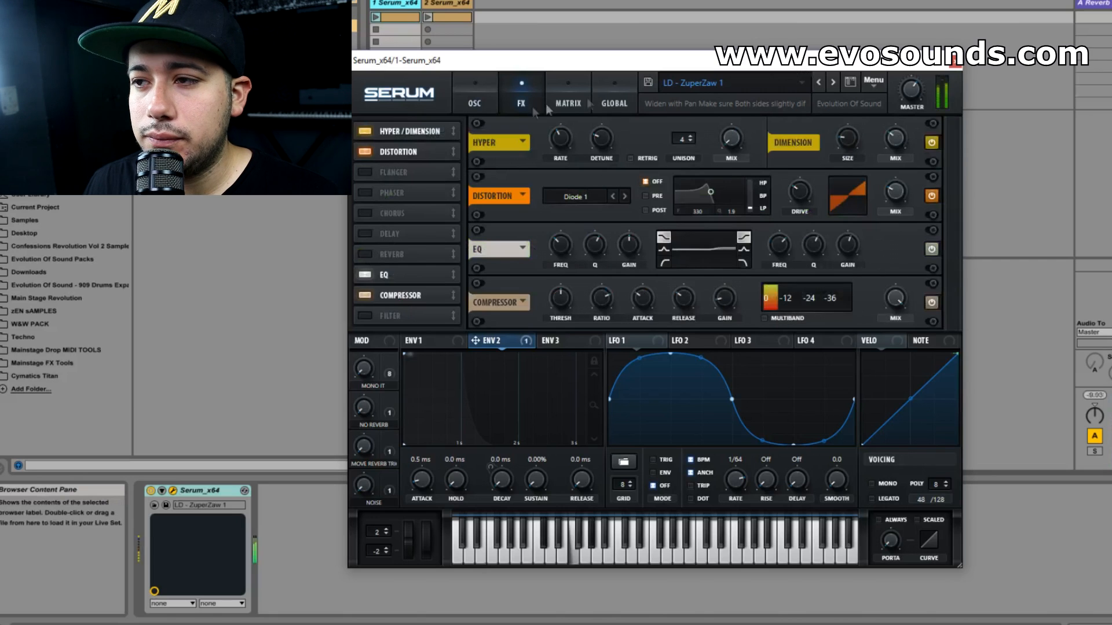
{"action": "left_click", "coordinate": [954, 68]}
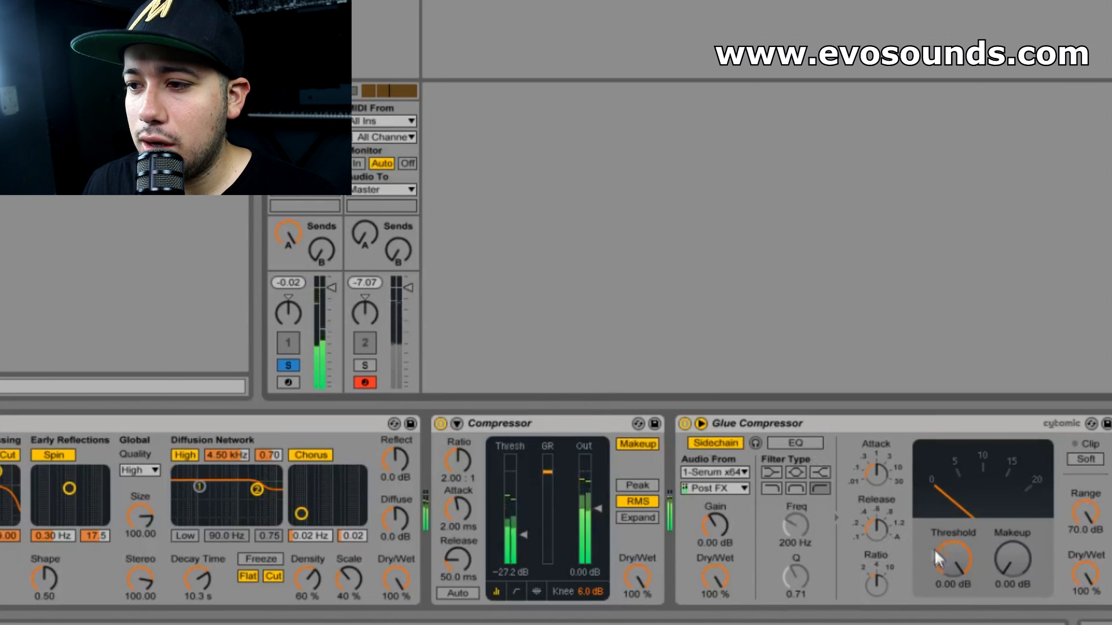
Lower the Glue Compressor's threshold to -40.0 dB and unsolo track 1.
{"action": "left_click_drag", "start_coordinate": [938, 559], "coordinate": [953, 534]}
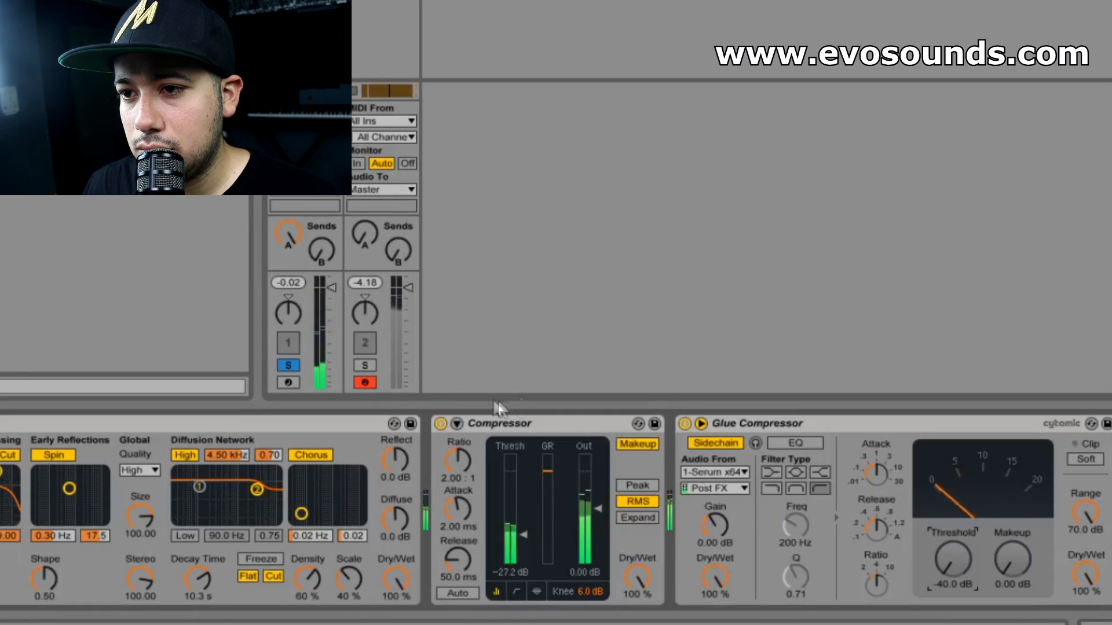
{"action": "left_click", "coordinate": [288, 366]}
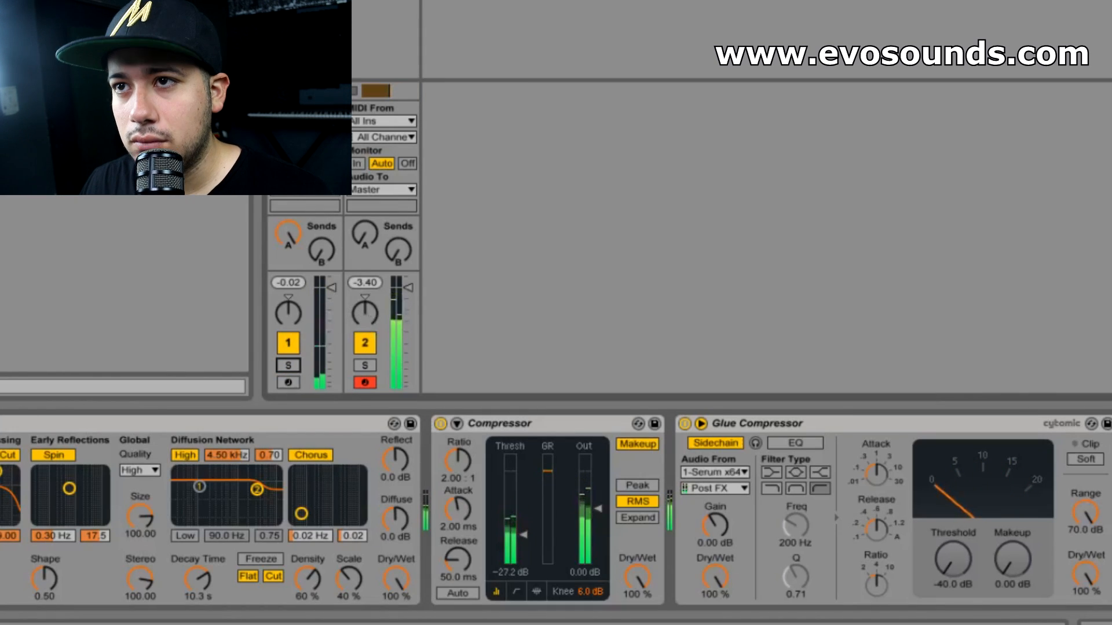
Insert an EQ Eight between the Reverb and the Compressor, in M/S mode with the side channel being edited.
{"action": "left_click_drag", "start_coordinate": [174, 145], "coordinate": [333, 453]}
{"action": "left_click_drag", "start_coordinate": [382, 513], "coordinate": [385, 512]}
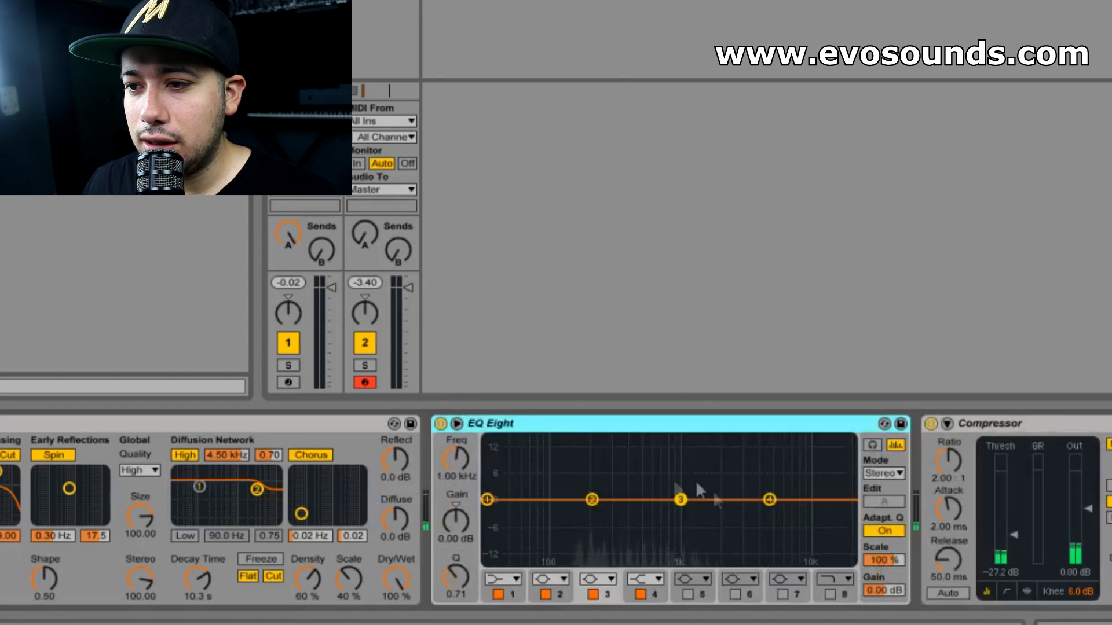
{"action": "left_click", "coordinate": [897, 472]}
{"action": "left_click", "coordinate": [873, 501]}
Make side band 6 a high shelf boosting 5.83 dB at 671 Hz.
{"action": "left_click_drag", "start_coordinate": [806, 499], "coordinate": [702, 496]}
{"action": "left_click_drag", "start_coordinate": [594, 388], "coordinate": [520, 356]}
{"action": "left_click", "coordinate": [658, 528]}
{"action": "left_click", "coordinate": [643, 445]}
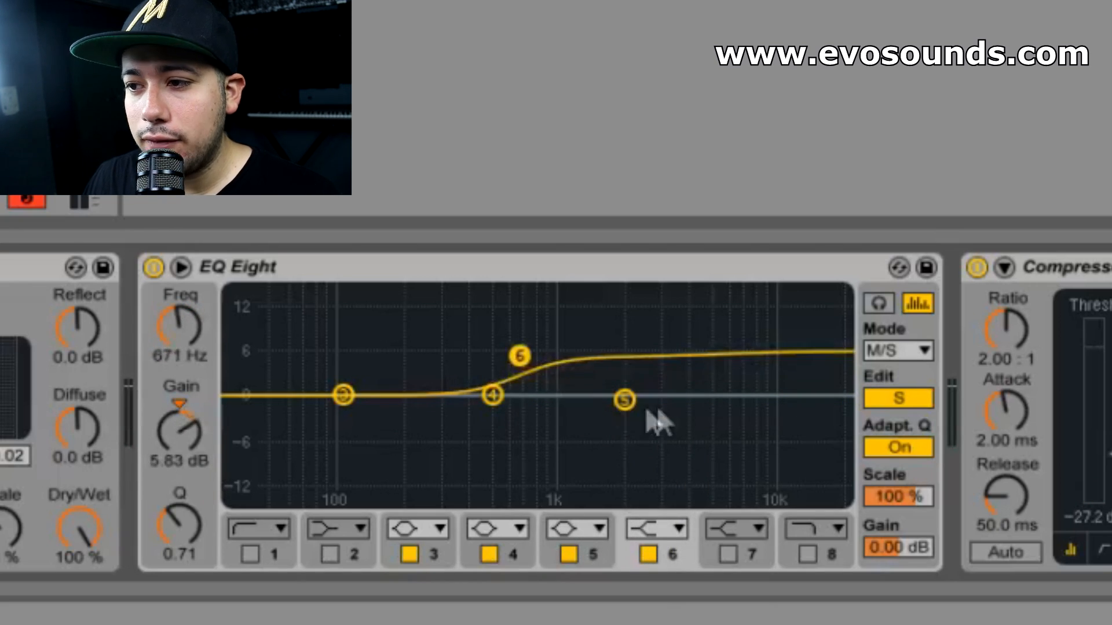
Switch the EQ to the mid channel, make band 3 a high shelf and pull it down to cut the highs.
{"action": "left_click", "coordinate": [875, 398]}
{"action": "left_click", "coordinate": [557, 397]}
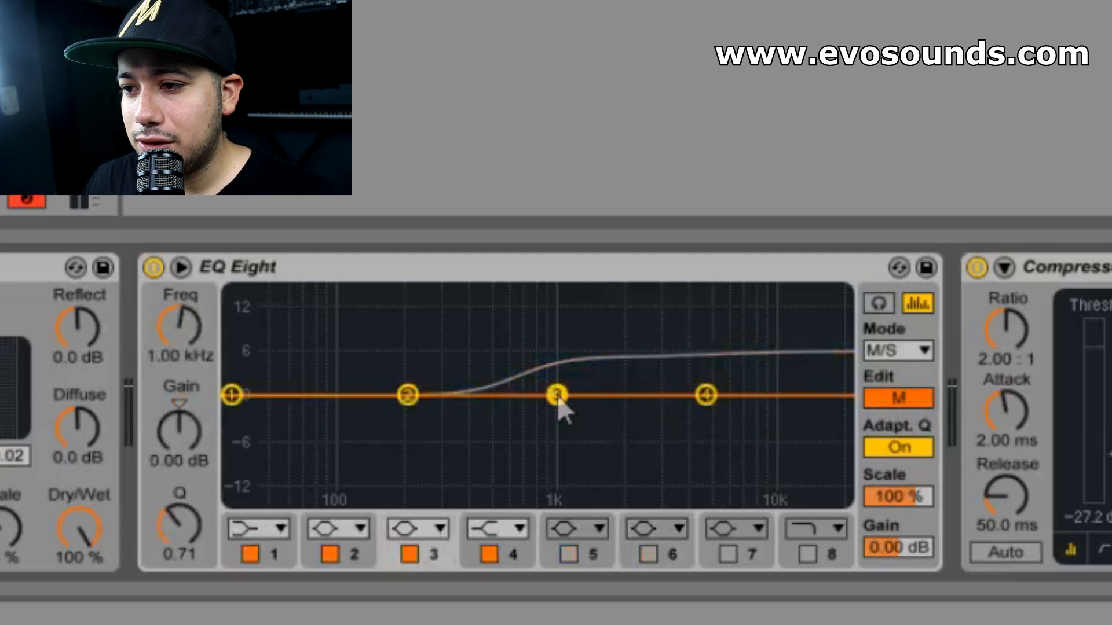
{"action": "left_click", "coordinate": [408, 530]}
{"action": "left_click", "coordinate": [409, 453]}
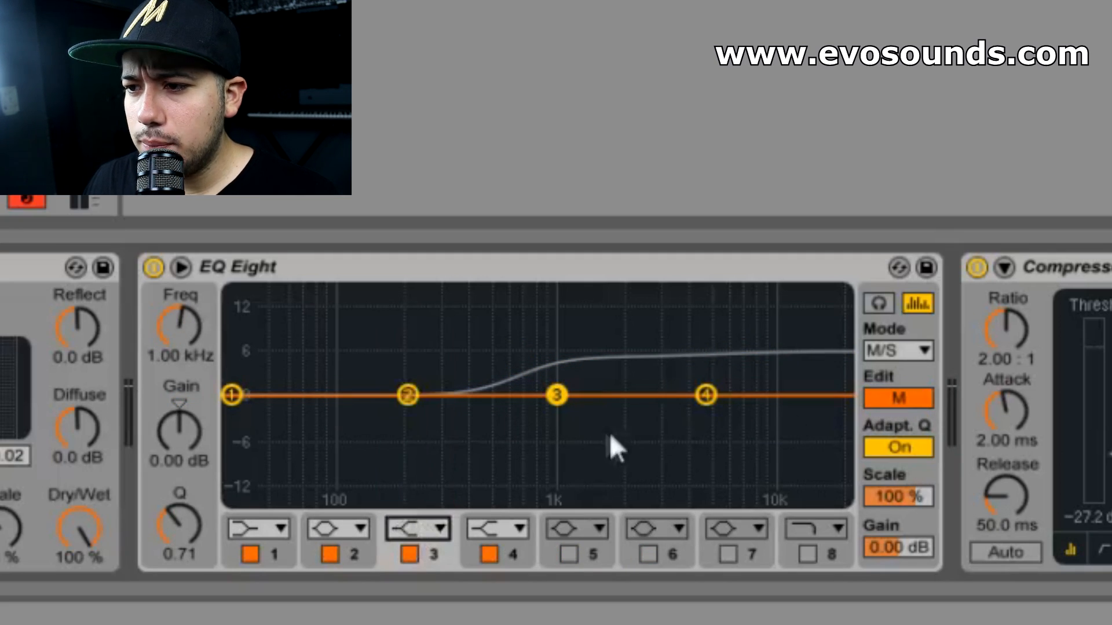
{"action": "left_click_drag", "start_coordinate": [557, 395], "coordinate": [531, 438]}
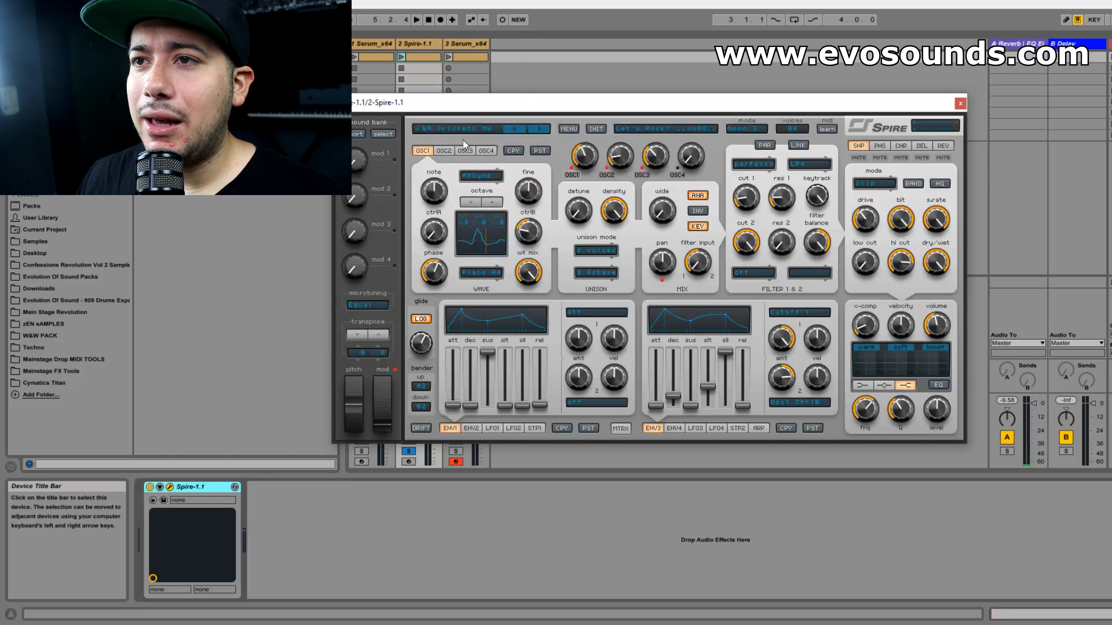
Load the LD - Zen Stage 3 preset in track 2's Spire and reposition the plug-in window.
{"action": "left_click", "coordinate": [565, 127]}
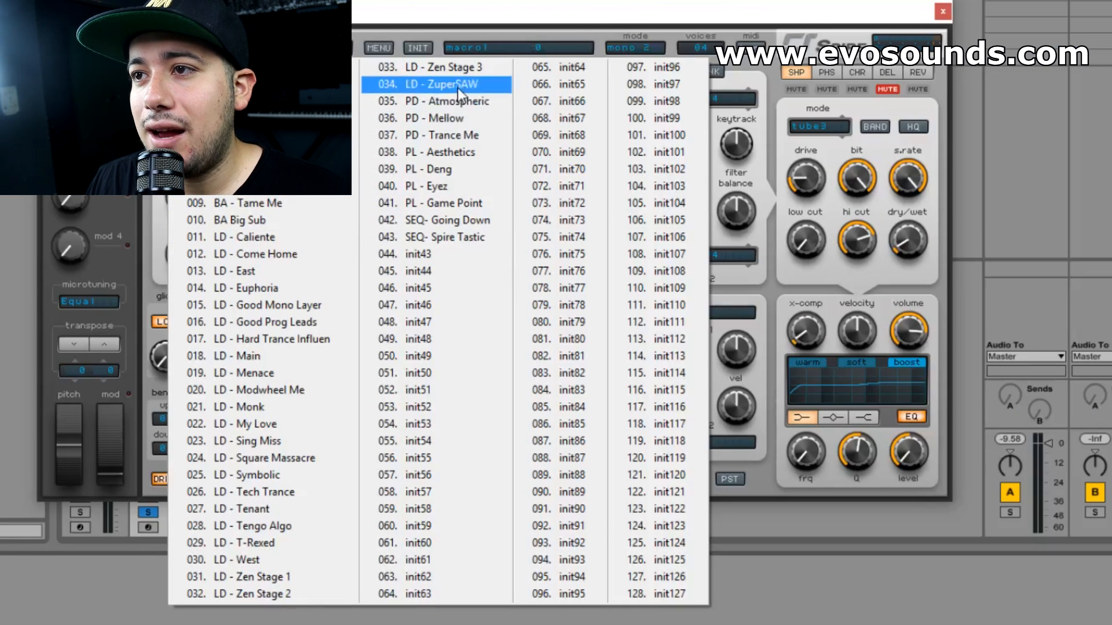
{"action": "left_click", "coordinate": [452, 67]}
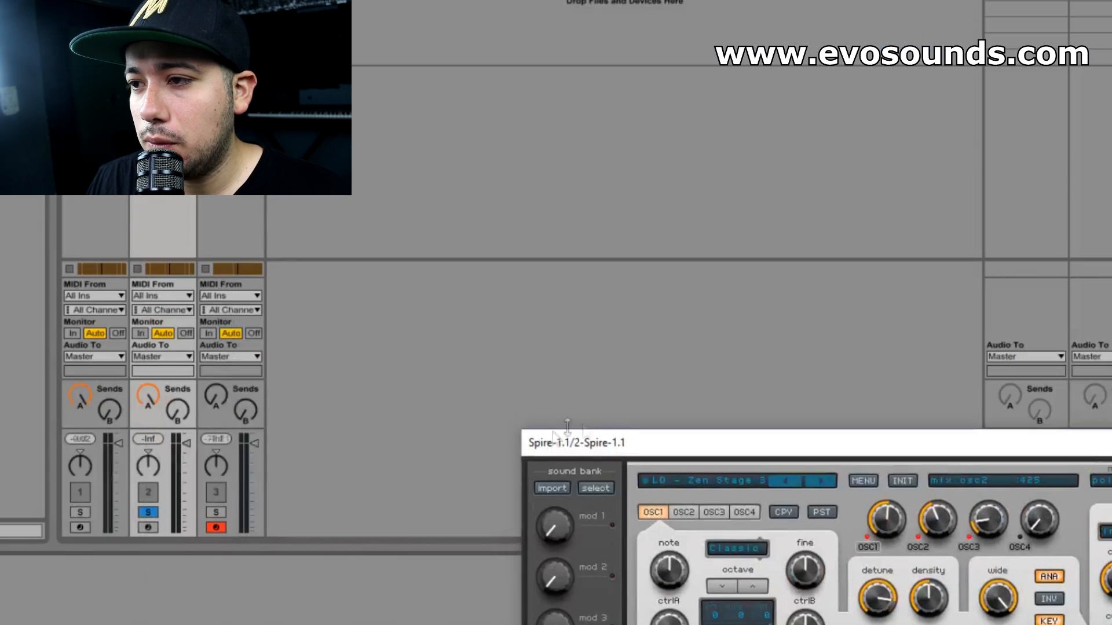
{"action": "left_click_drag", "start_coordinate": [660, 447], "coordinate": [582, 187]}
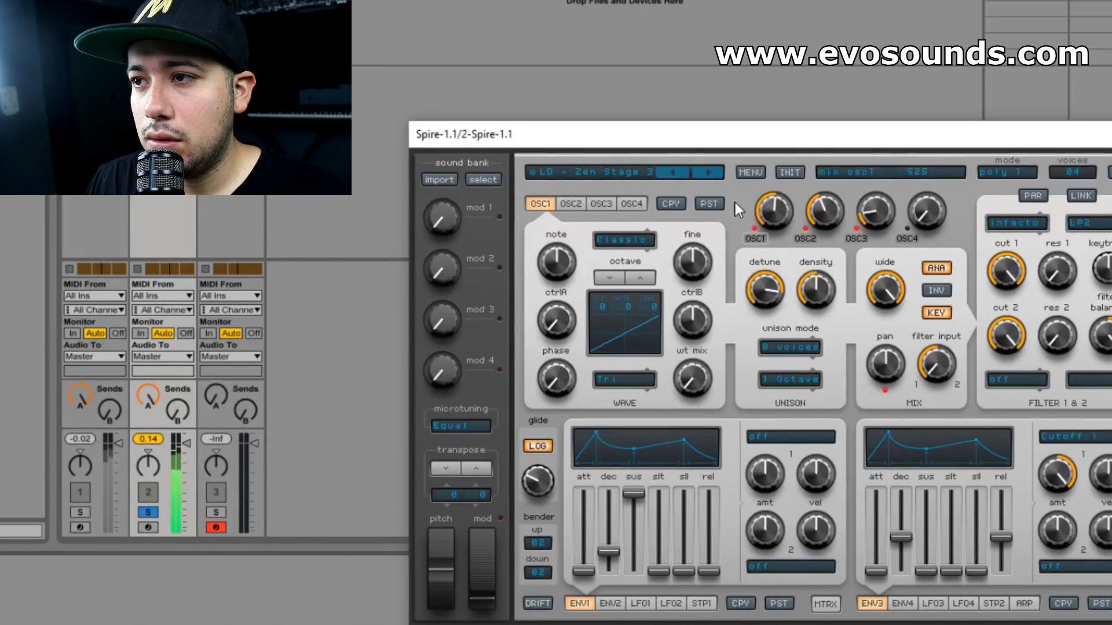
Solo track 1 alongside the Spire track, enlarge the mixer, and balance their volumes at -5.0 dB and -4.3 dB.
{"action": "left_click", "coordinate": [80, 520]}
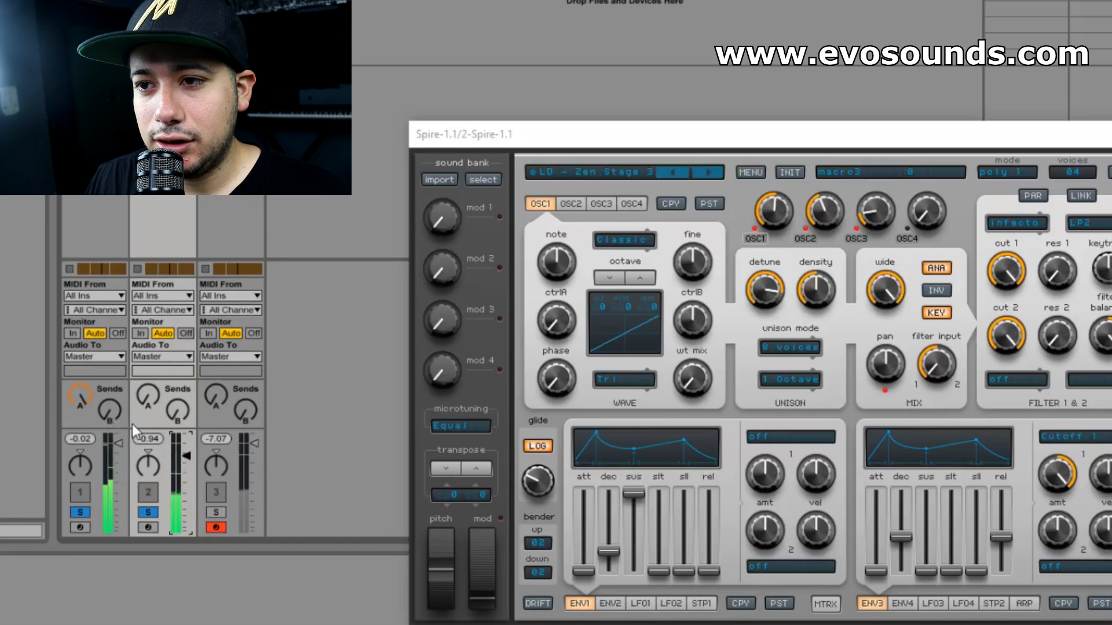
{"action": "left_click_drag", "start_coordinate": [149, 417], "coordinate": [149, 272]}
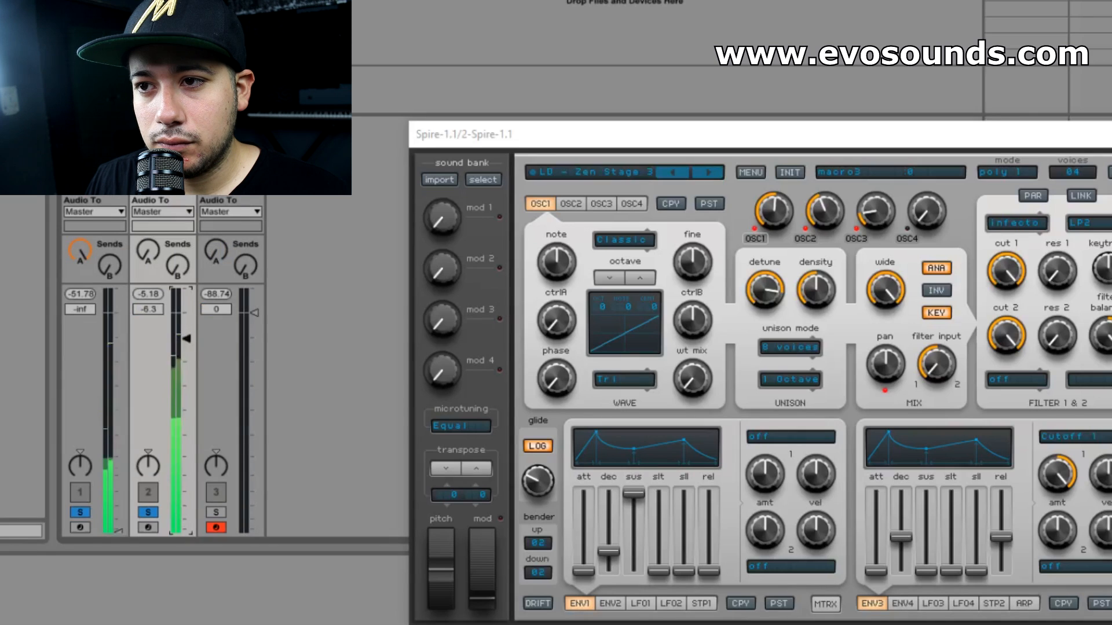
{"action": "left_click_drag", "start_coordinate": [118, 503], "coordinate": [119, 316]}
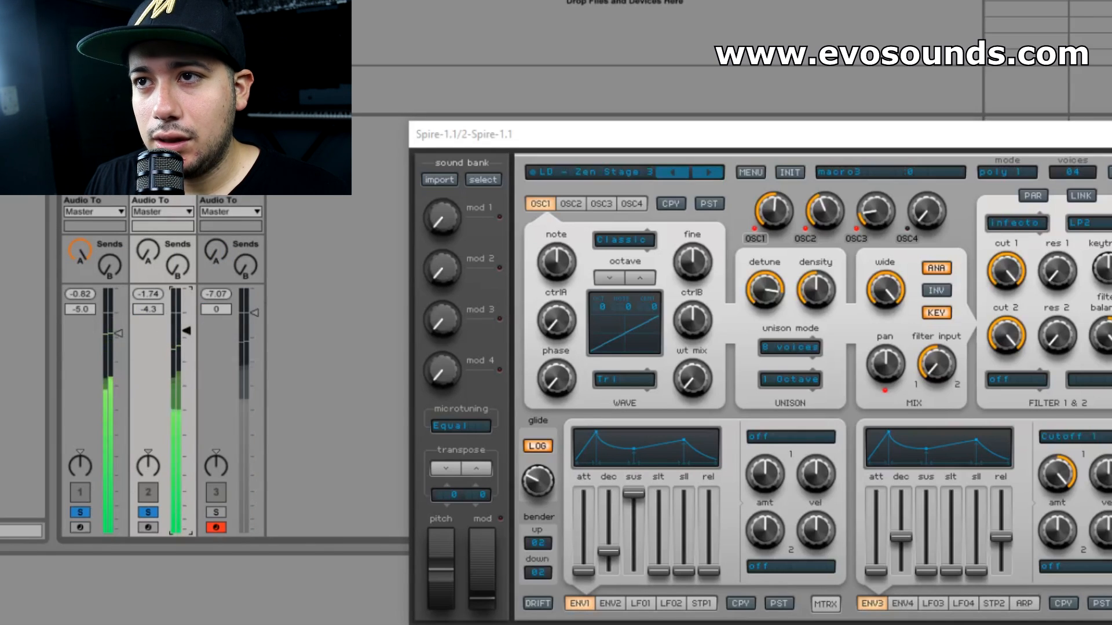
Duplicate the Spire track, load the LD - ZuperSAW preset in the copy and solo it.
{"action": "key", "text": "ctrl+d"}
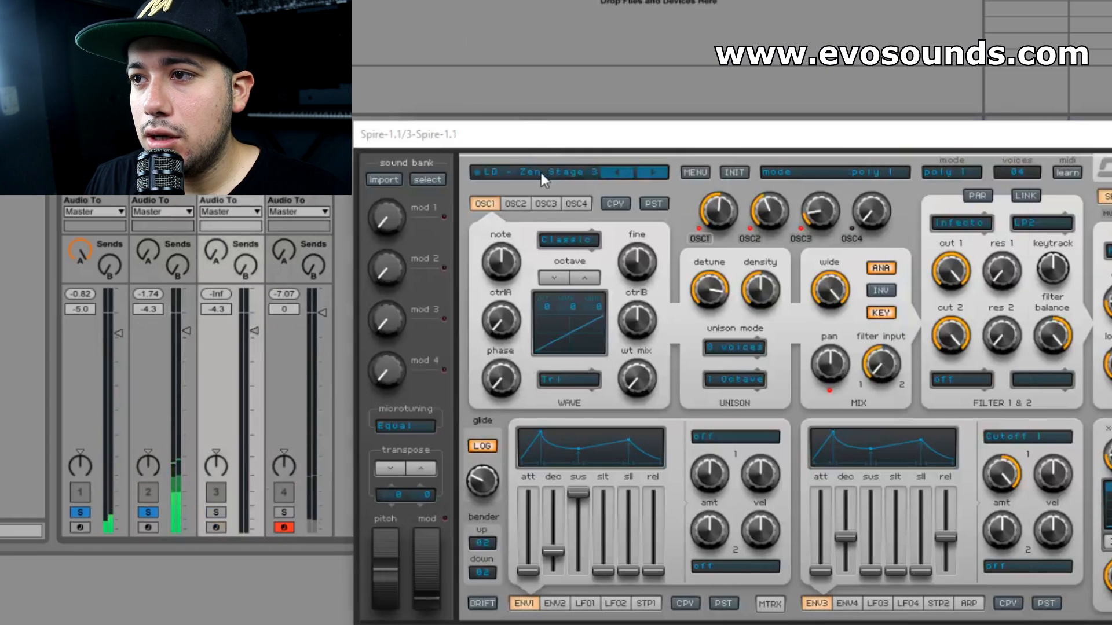
{"action": "left_click", "coordinate": [541, 173]}
{"action": "left_click", "coordinate": [747, 211]}
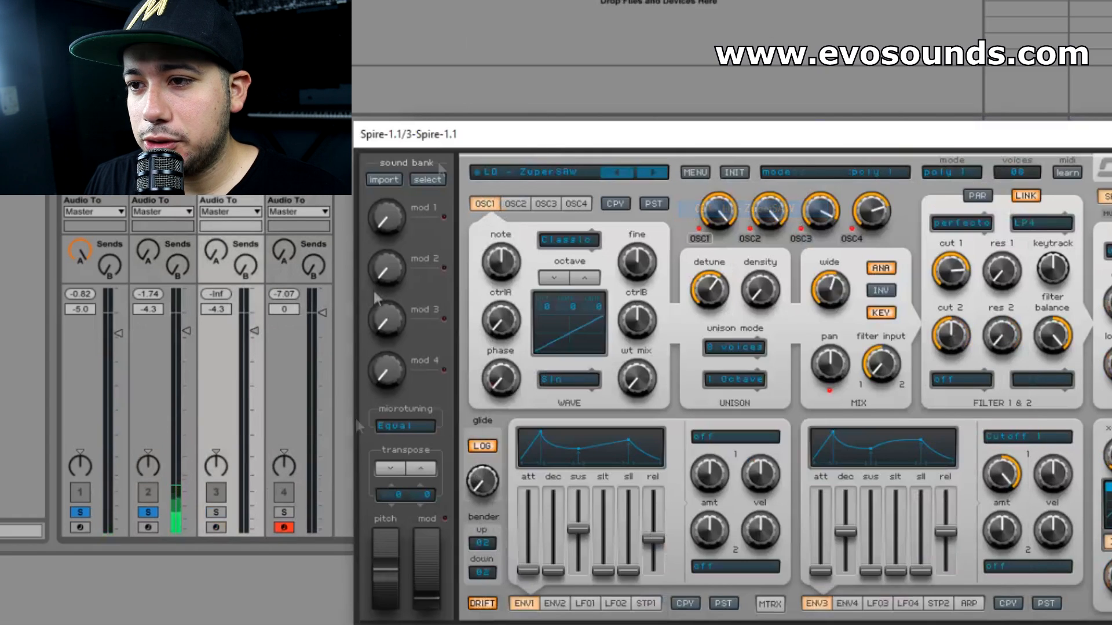
{"action": "left_click", "coordinate": [216, 513]}
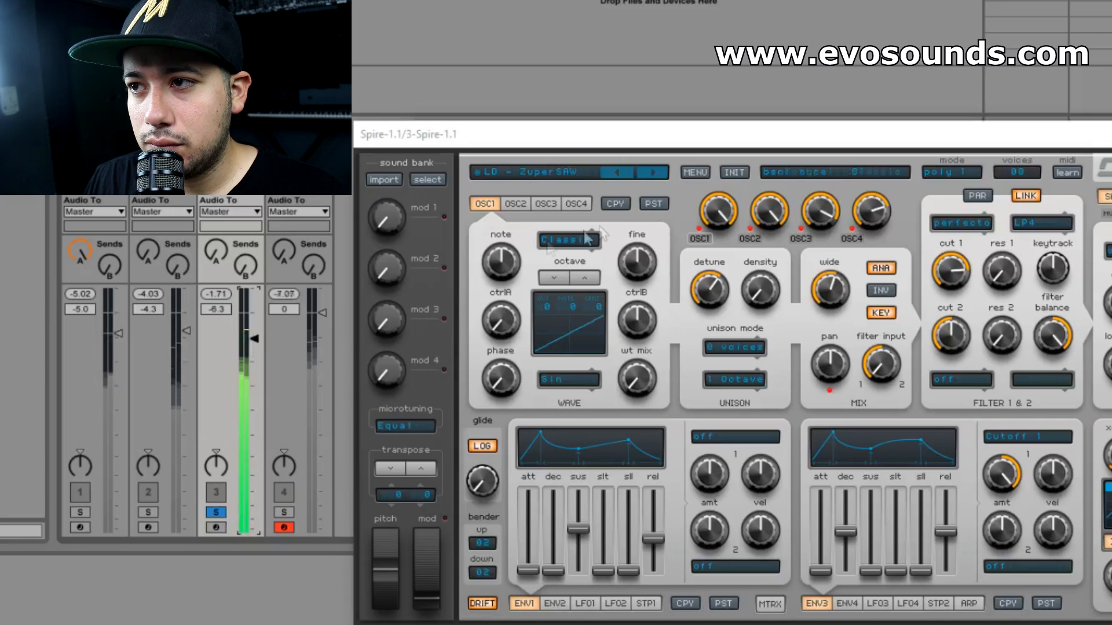
Audition neighbouring lead presets in track 3's Spire and load LD - My Love.
{"action": "left_click", "coordinate": [614, 173]}
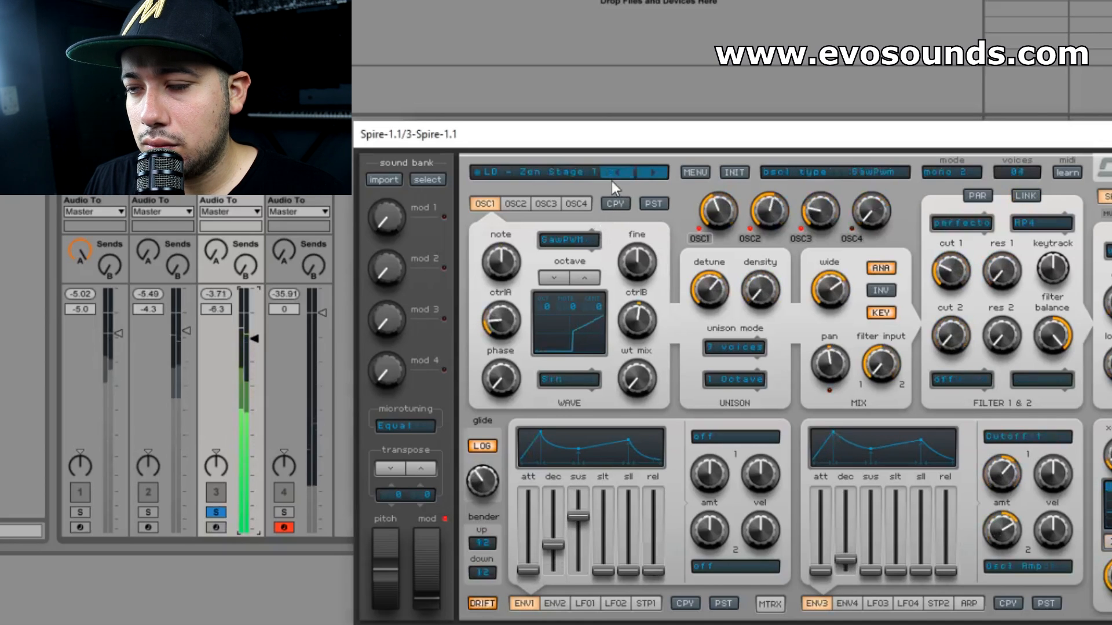
{"action": "left_click", "coordinate": [612, 179]}
{"action": "left_click", "coordinate": [612, 178]}
{"action": "left_click", "coordinate": [589, 176]}
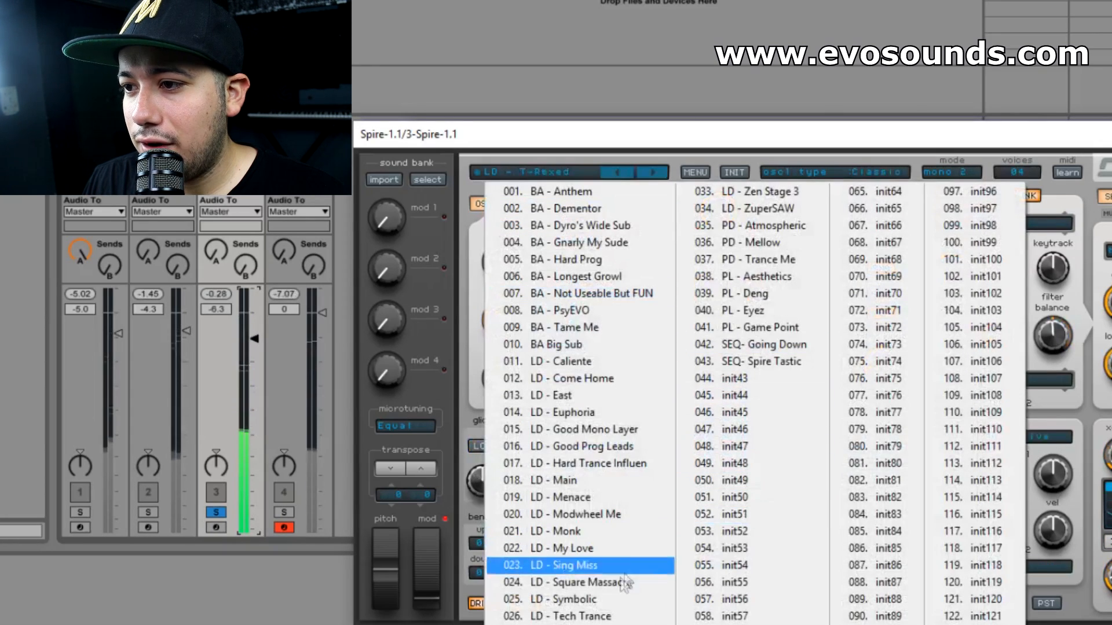
{"action": "left_click", "coordinate": [605, 549]}
{"action": "left_click", "coordinate": [621, 175]}
{"action": "left_click", "coordinate": [646, 174]}
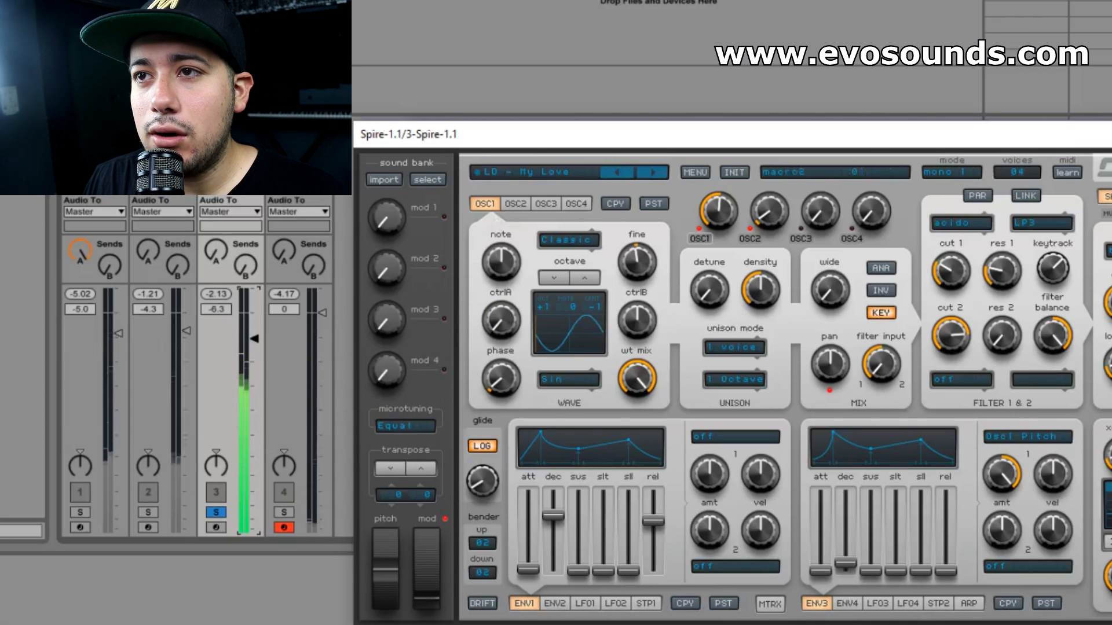
Switch to the arrangement, move the Spire window clear of the clips, and open track 3's first clip in an enlarged note editor.
{"action": "left_click", "coordinate": [225, 25]}
{"action": "left_click_drag", "start_coordinate": [275, 549], "coordinate": [186, 385]}
{"action": "key", "text": "Tab"}
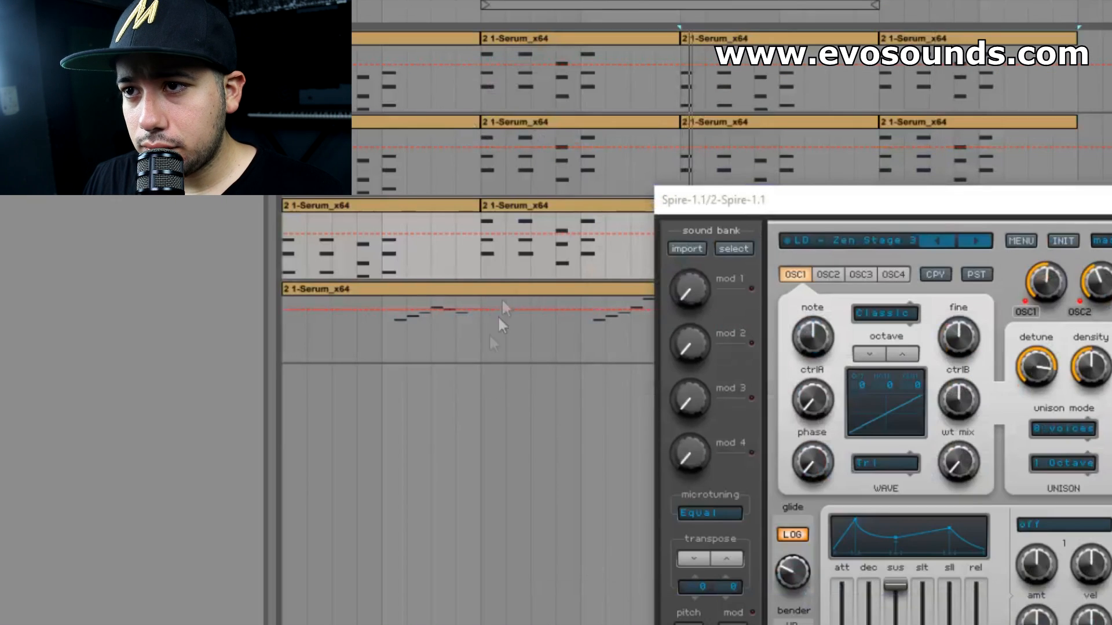
{"action": "key", "text": "space"}
{"action": "left_click_drag", "start_coordinate": [768, 201], "coordinate": [763, 404]}
{"action": "left_click", "coordinate": [736, 204]}
{"action": "double_click", "coordinate": [349, 207]}
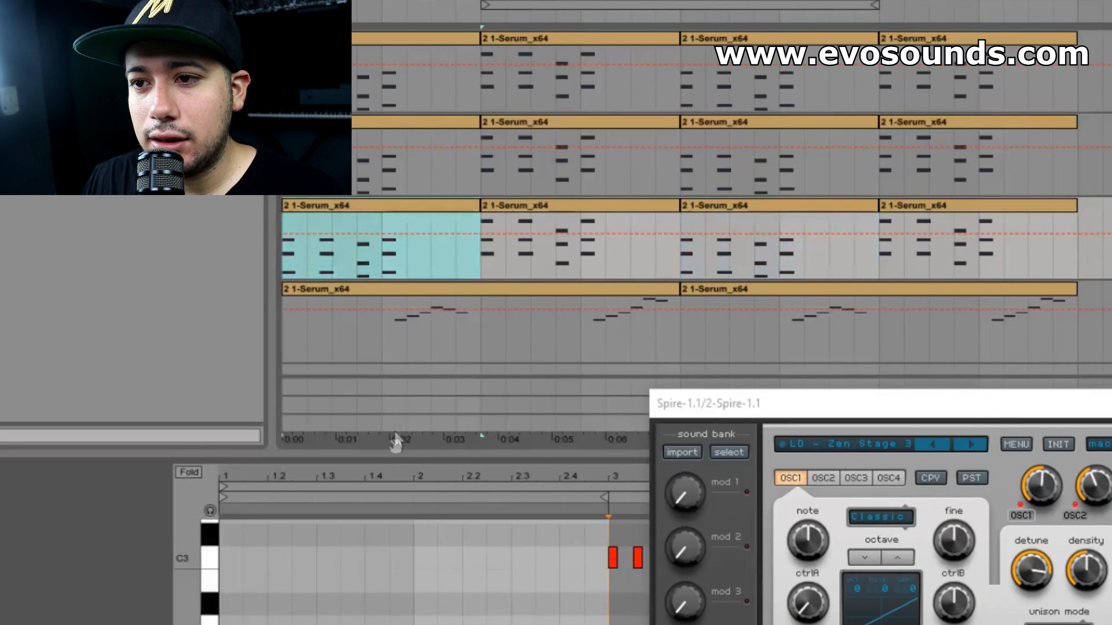
{"action": "left_click_drag", "start_coordinate": [410, 455], "coordinate": [410, 110]}
Reduce the clip's chords to one sustained G#2 note slightly over a bar long, and play it back.
{"action": "left_click", "coordinate": [342, 516]}
{"action": "left_click_drag", "start_coordinate": [242, 311], "coordinate": [219, 562]}
{"action": "key", "text": "Delete"}
{"action": "key", "text": "space"}
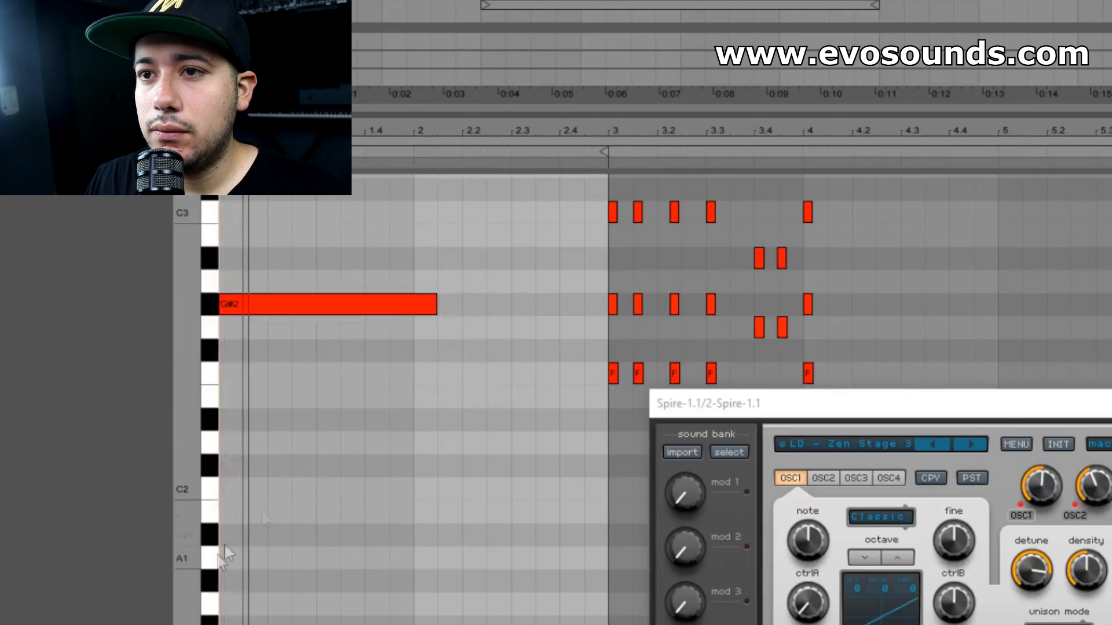
{"action": "left_click", "coordinate": [440, 302]}
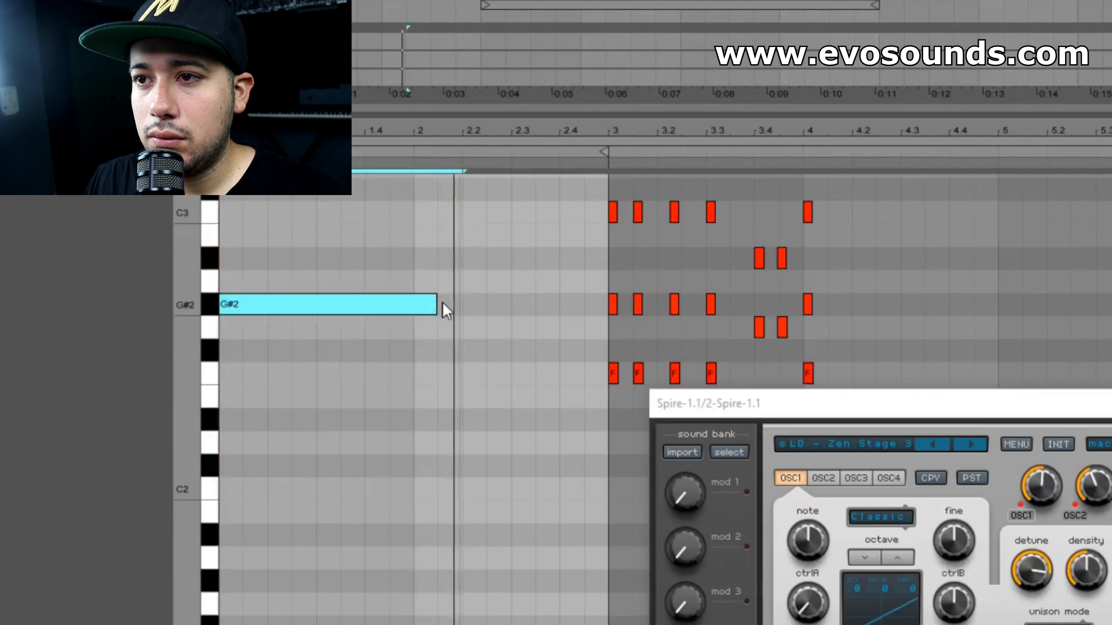
Shrink the note editor and duplicate the sustained-note clip over track 3's second clip.
{"action": "left_click_drag", "start_coordinate": [638, 111], "coordinate": [579, 624]}
{"action": "left_click", "coordinate": [402, 206]}
{"action": "key", "text": "ctrl+d"}
Open the duplicated clip, raise its sustained note four semitones to C3 and play it.
{"action": "double_click", "coordinate": [551, 211]}
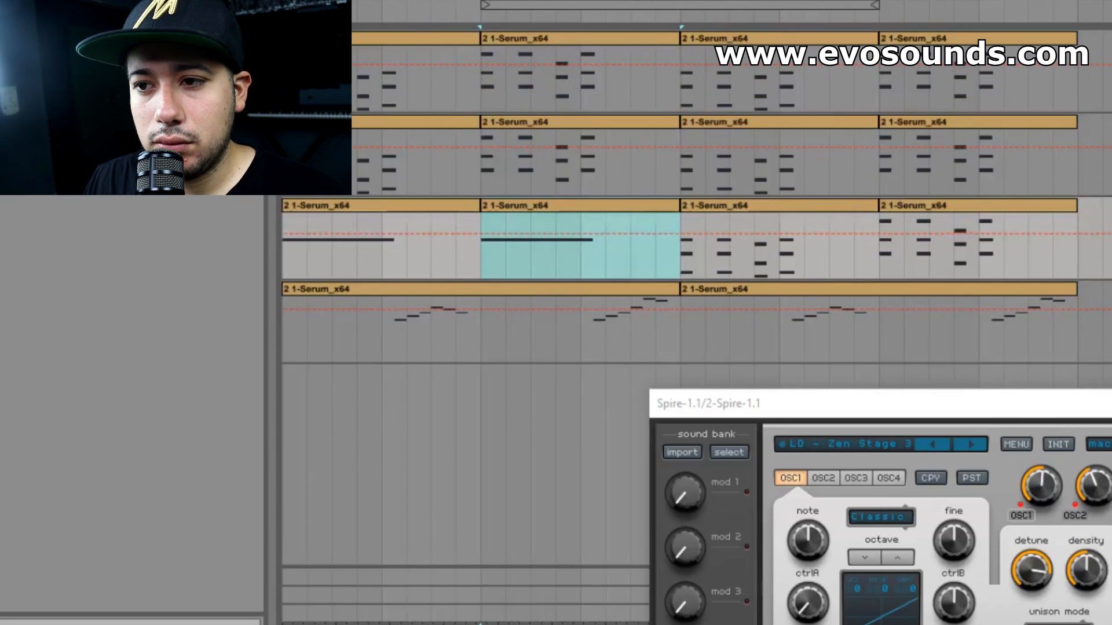
{"action": "left_click", "coordinate": [431, 554]}
{"action": "left_click_drag", "start_coordinate": [429, 624], "coordinate": [400, 285]}
{"action": "left_click", "coordinate": [377, 472]}
{"action": "key", "text": "Up"}
{"action": "key", "text": "Up"}
{"action": "key", "text": "Up"}
{"action": "key", "text": "Up"}
{"action": "key", "text": "space"}
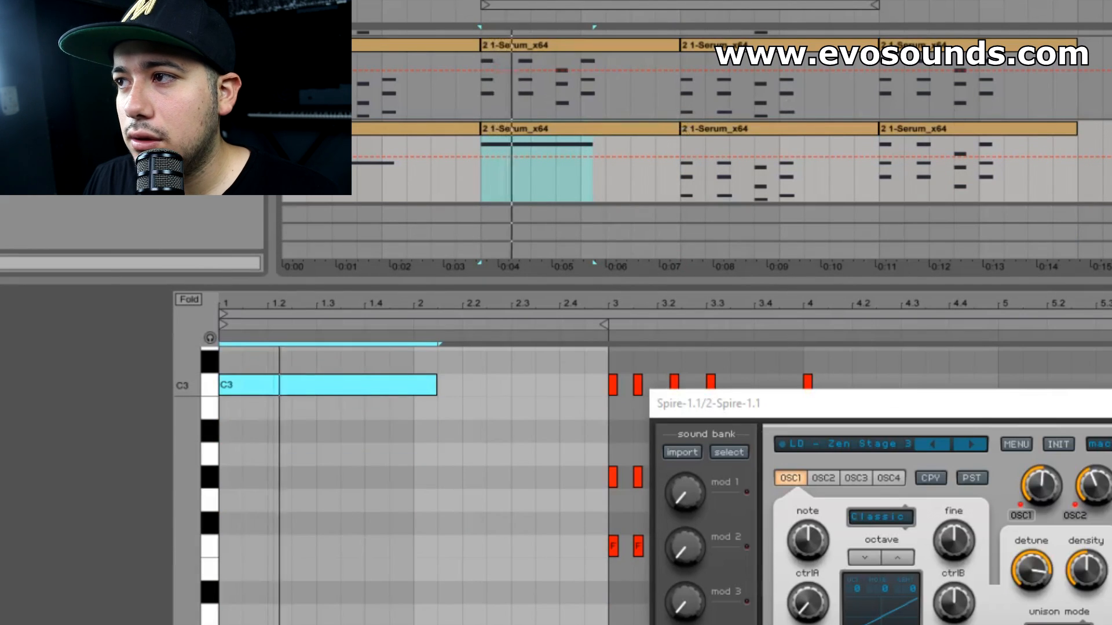
Shrink the note editor and duplicate the two sustained-note clips over the same track's third and fourth clips.
{"action": "left_click", "coordinate": [432, 116]}
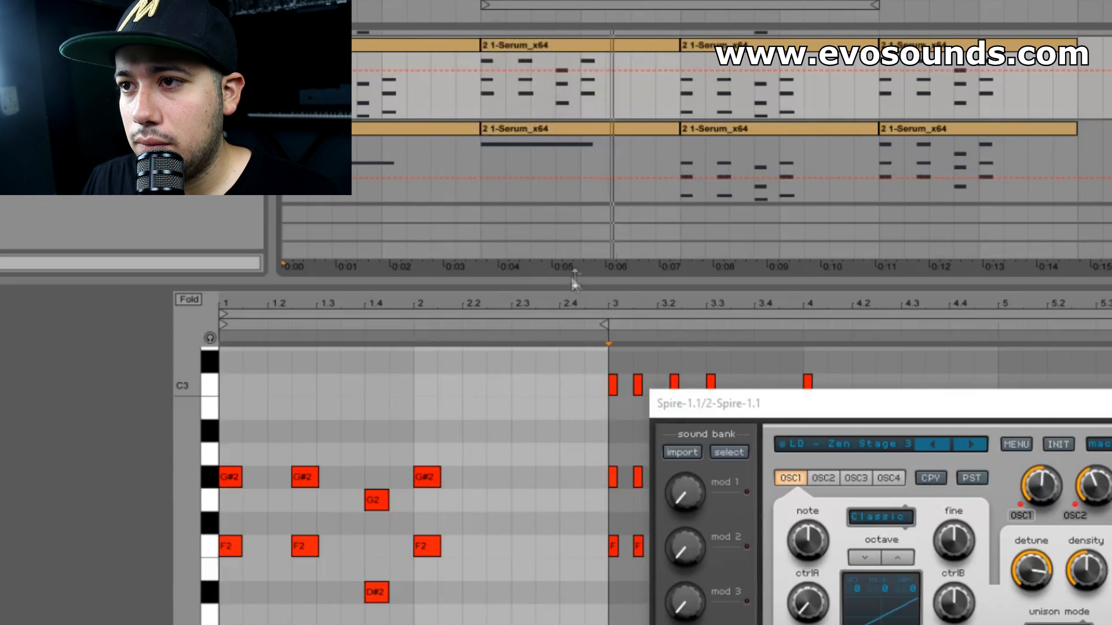
{"action": "left_click_drag", "start_coordinate": [573, 283], "coordinate": [571, 521]}
{"action": "left_click", "coordinate": [679, 235]}
{"action": "left_click_drag", "start_coordinate": [677, 232], "coordinate": [255, 241]}
{"action": "key", "text": "ctrl+d"}
{"action": "left_click_drag", "start_coordinate": [1095, 408], "coordinate": [561, 330]}
{"action": "key", "text": "space"}
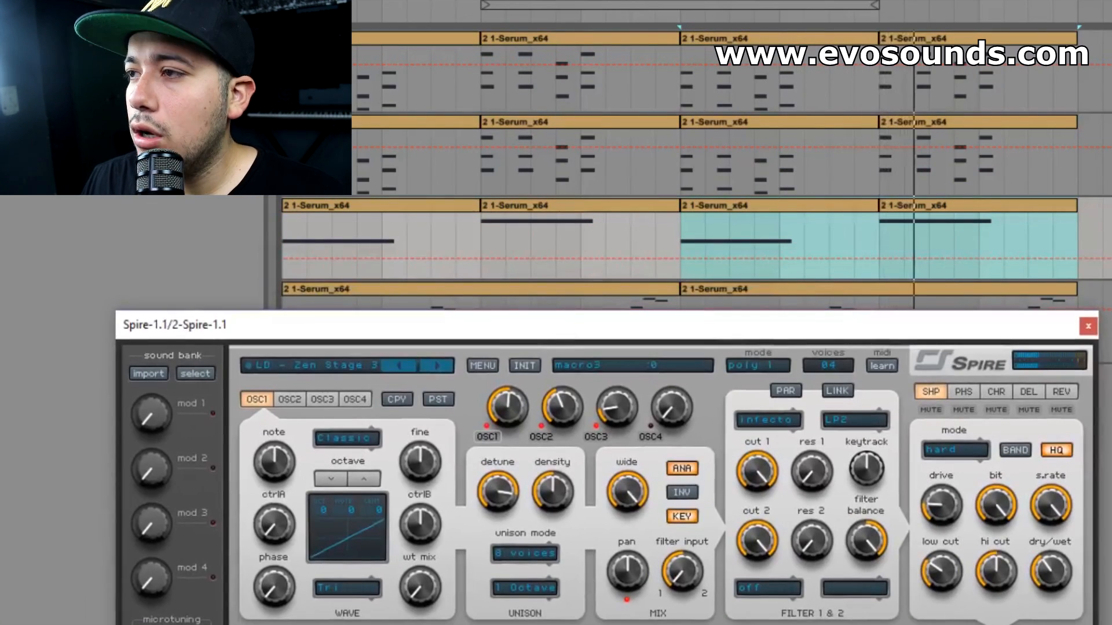
Duplicate the Spire chord track and switch the copy's preset to LD - Come Home.
{"action": "left_click", "coordinate": [1108, 122]}
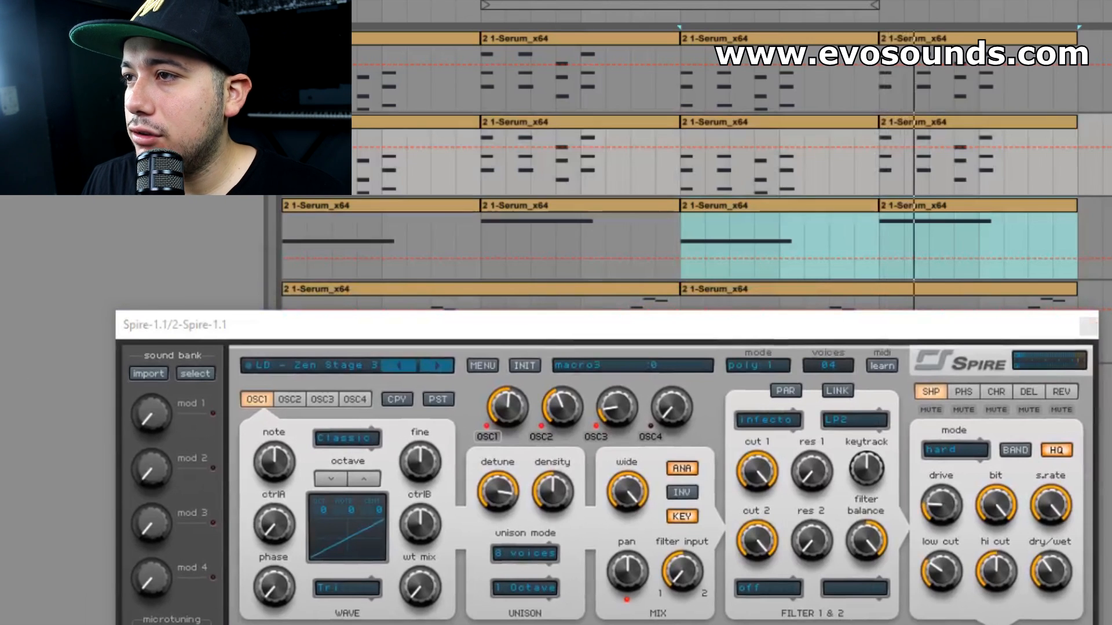
{"action": "key", "text": "ctrl+d"}
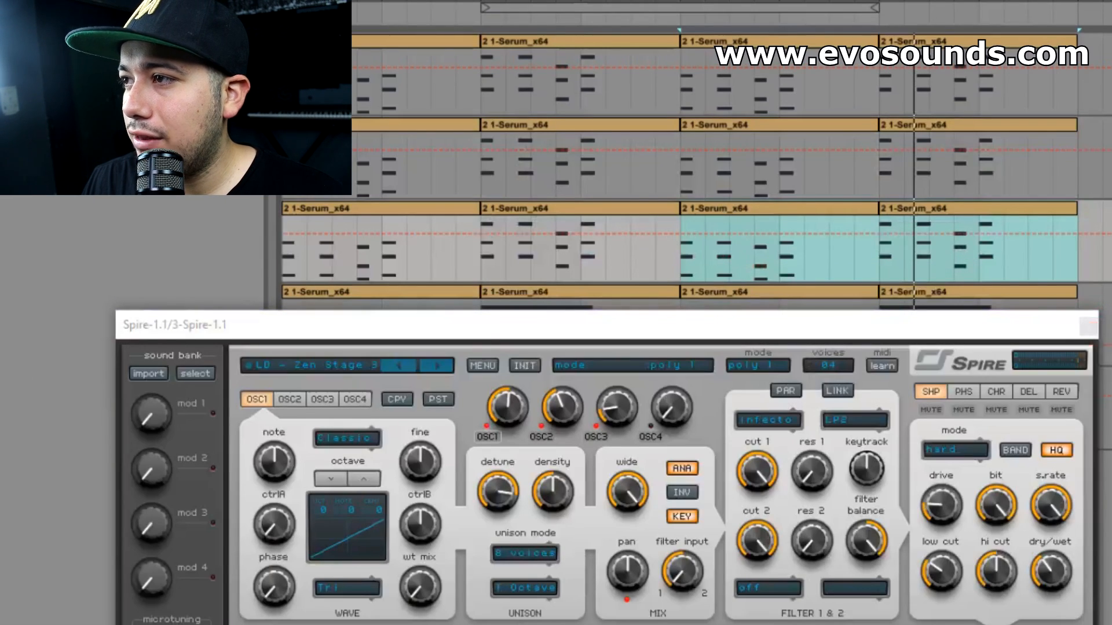
{"action": "left_click", "coordinate": [398, 366]}
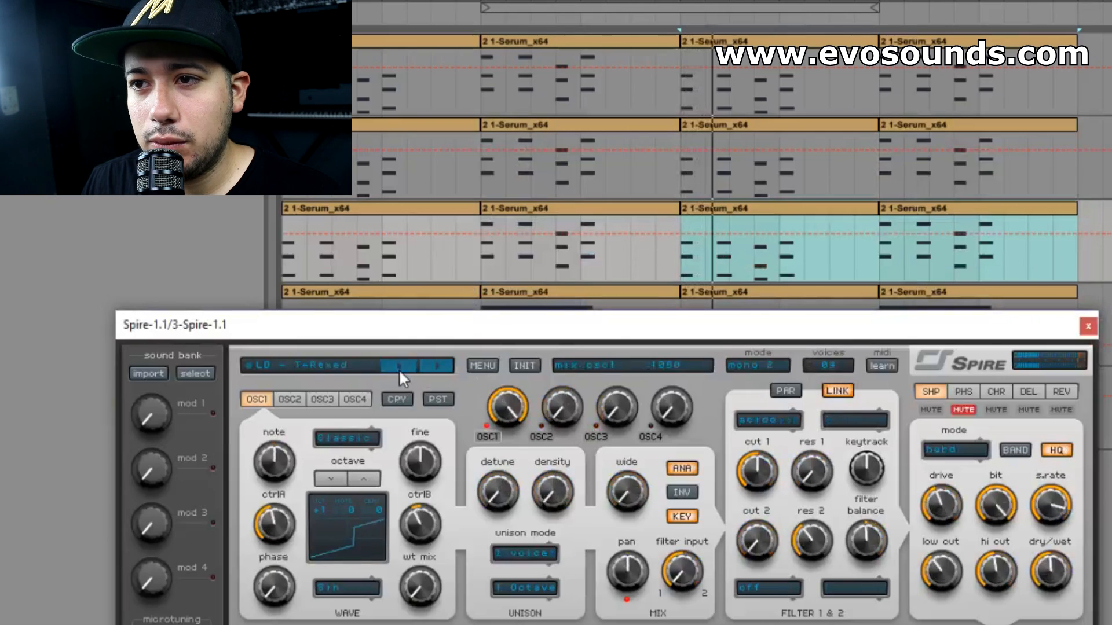
{"action": "left_click", "coordinate": [375, 364]}
{"action": "left_click", "coordinate": [384, 480]}
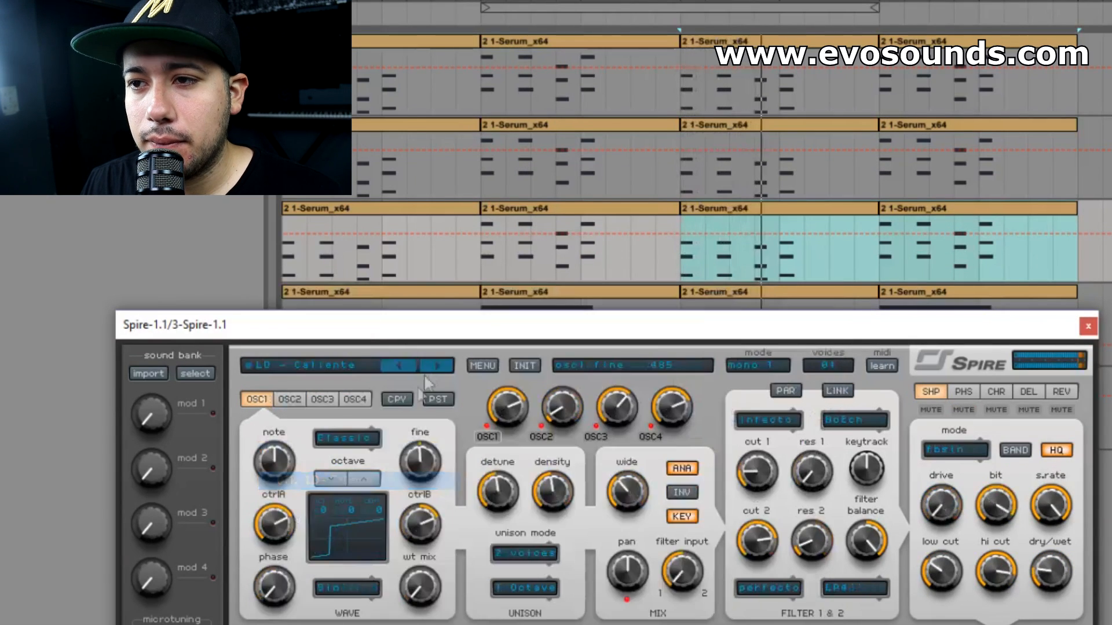
{"action": "left_click", "coordinate": [437, 366]}
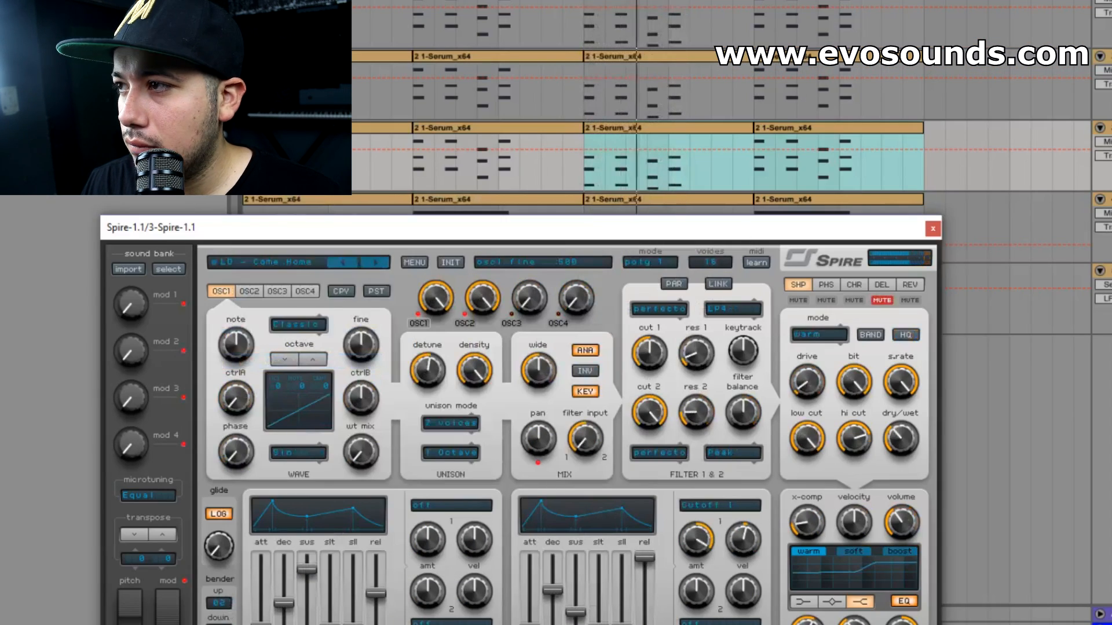
Advance the copied Spire through the lead presets to LD - Sing Miss and adjust its track volume.
{"action": "left_click_drag", "start_coordinate": [1105, 192], "coordinate": [1105, 220]}
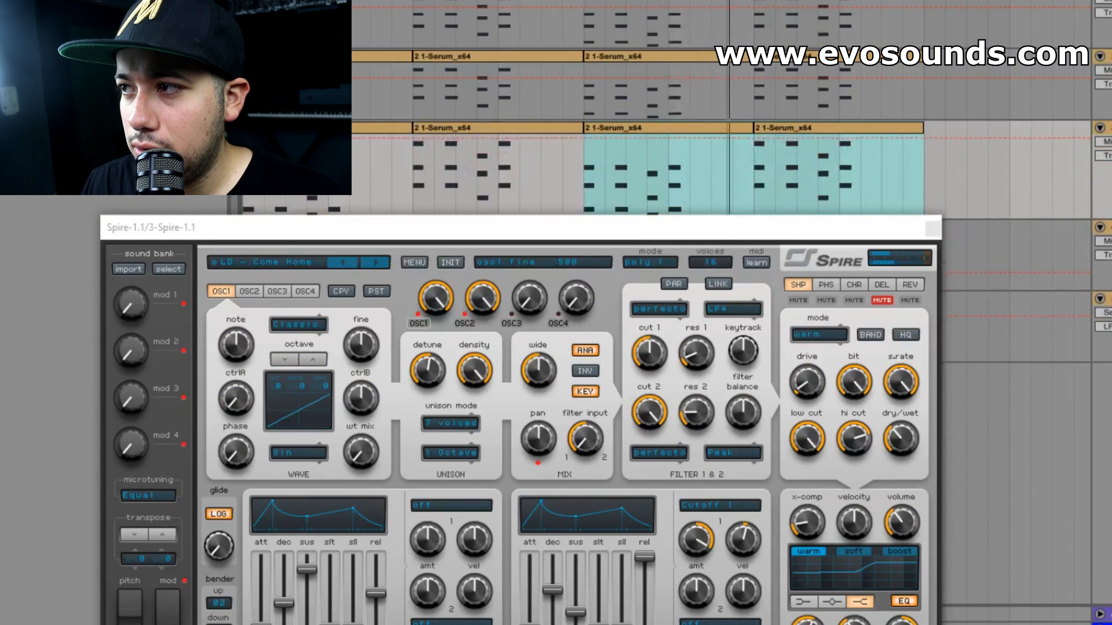
{"action": "left_click", "coordinate": [373, 263]}
{"action": "left_click", "coordinate": [373, 263]}
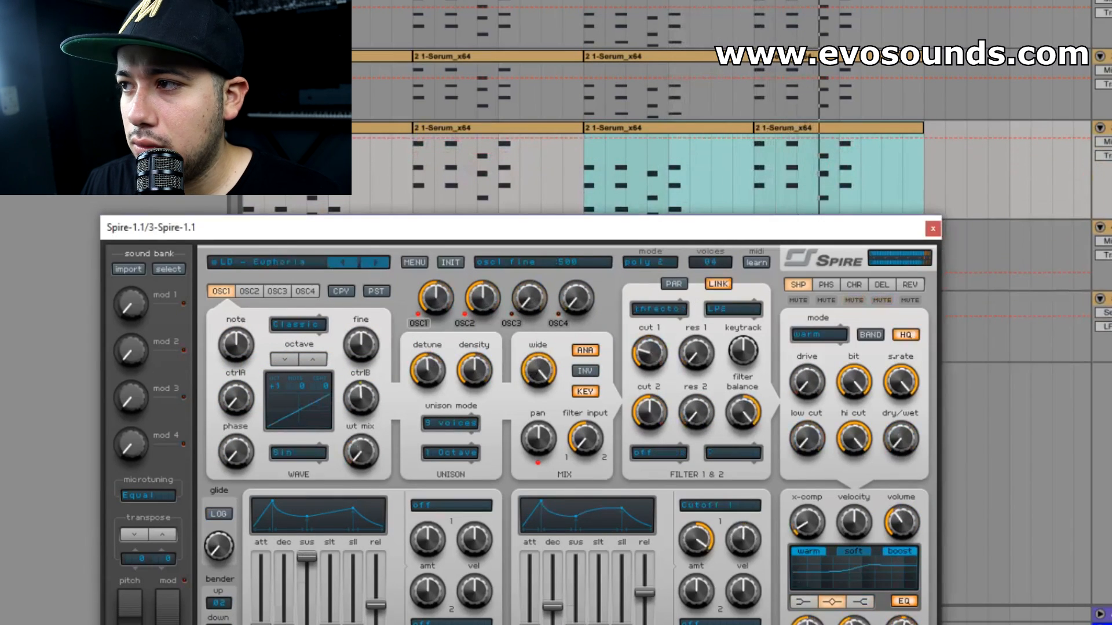
{"action": "left_click", "coordinate": [373, 262]}
{"action": "left_click", "coordinate": [373, 262]}
{"action": "left_click", "coordinate": [373, 262]}
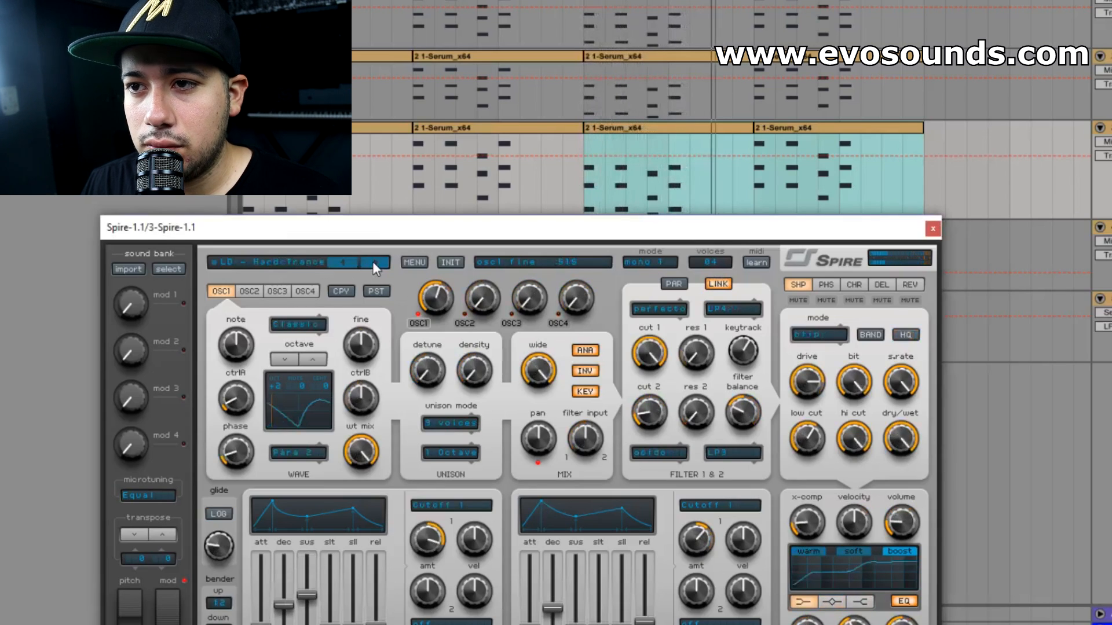
{"action": "left_click", "coordinate": [373, 262]}
{"action": "left_click", "coordinate": [373, 262]}
{"action": "left_click", "coordinate": [373, 261]}
{"action": "left_click", "coordinate": [373, 262]}
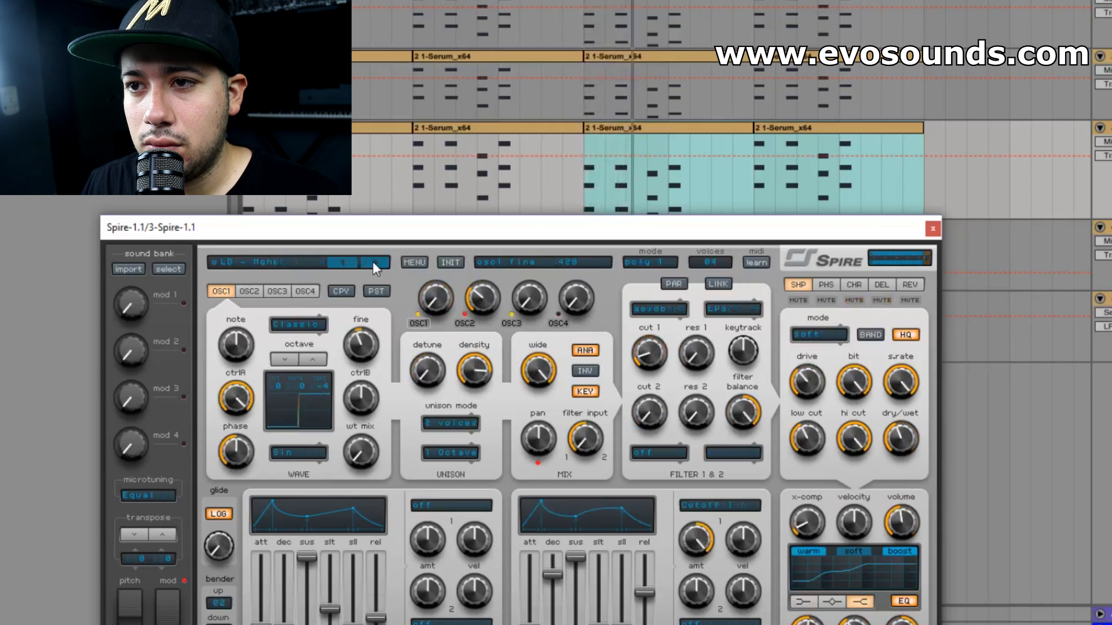
{"action": "left_click", "coordinate": [373, 262]}
{"action": "left_click", "coordinate": [373, 262]}
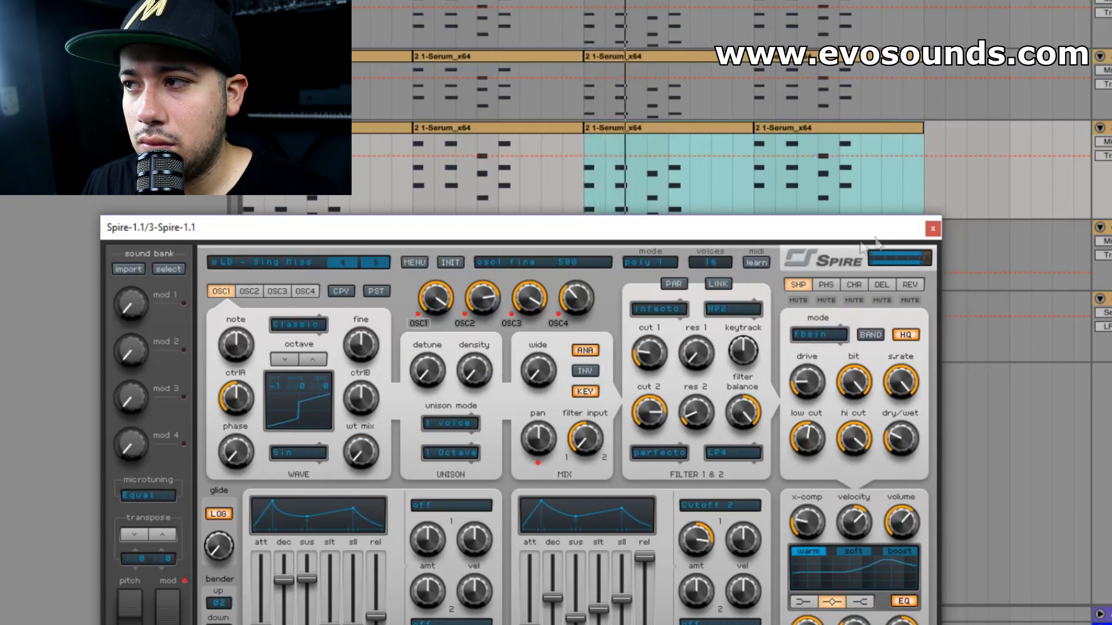
{"action": "left_click_drag", "start_coordinate": [1109, 142], "coordinate": [1109, 137]}
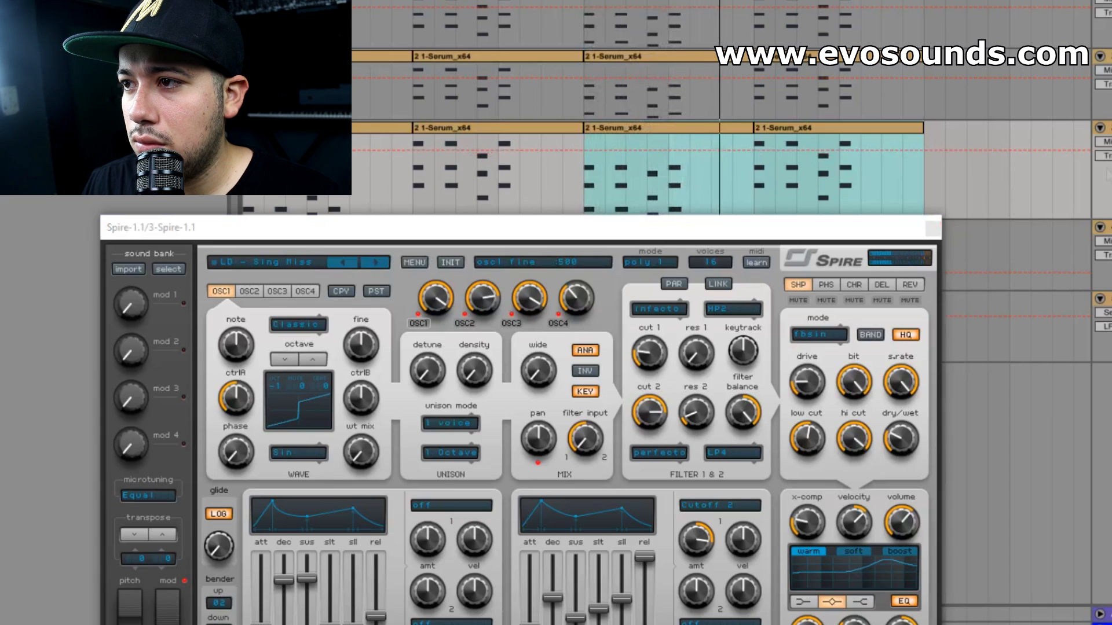
Check the original LD - Zen Stage 3 Spire, reopen the copied Spire and switch its preset to LD - Symbolic.
{"action": "left_click", "coordinate": [933, 228]}
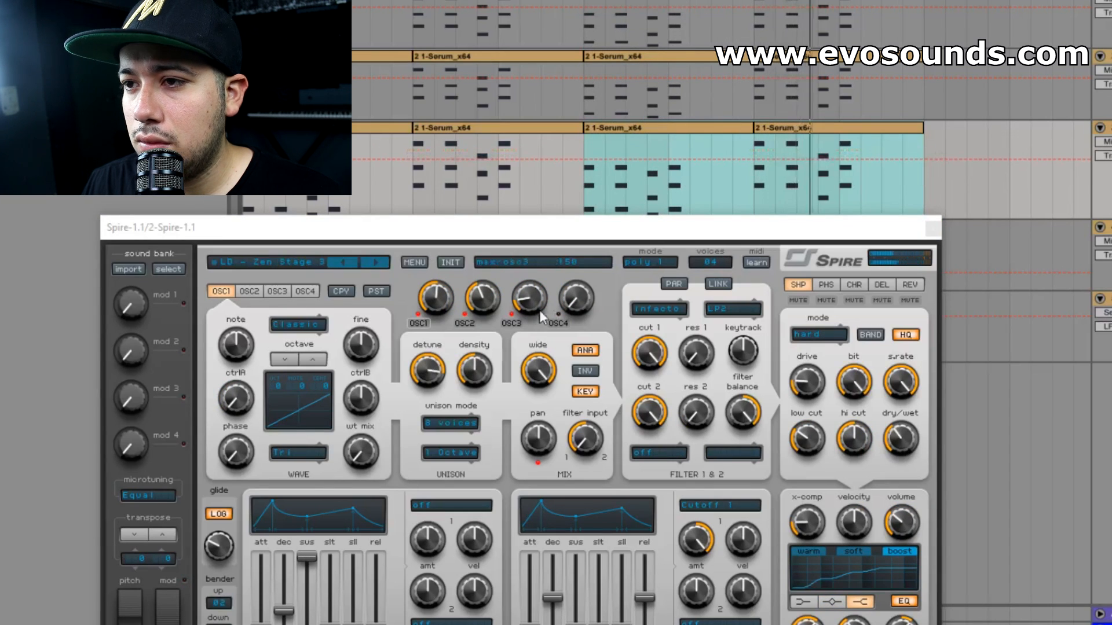
{"action": "left_click", "coordinate": [377, 262]}
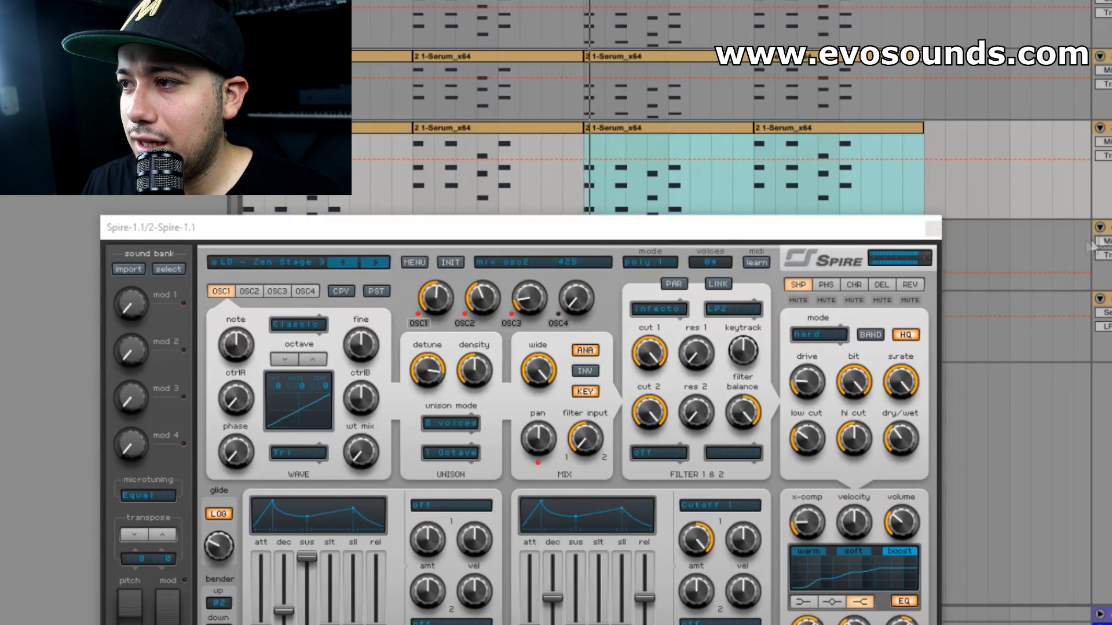
{"action": "left_click", "coordinate": [1104, 228]}
{"action": "mouse_move", "coordinate": [630, 228]}
{"action": "left_mouse_down"}
{"action": "mouse_move", "coordinate": [631, 373]}
{"action": "mouse_move", "coordinate": [643, 220]}
{"action": "left_mouse_up"}
{"action": "key", "text": "space"}
{"action": "left_click", "coordinate": [1104, 128]}
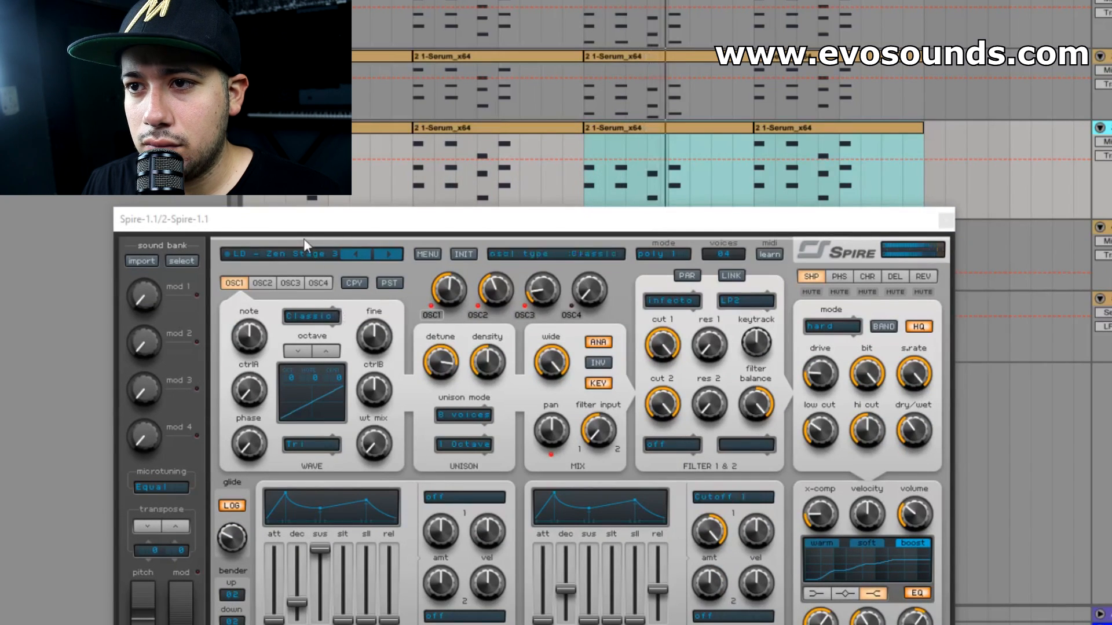
{"action": "double_click", "coordinate": [1105, 128]}
{"action": "left_click", "coordinate": [7, 515]}
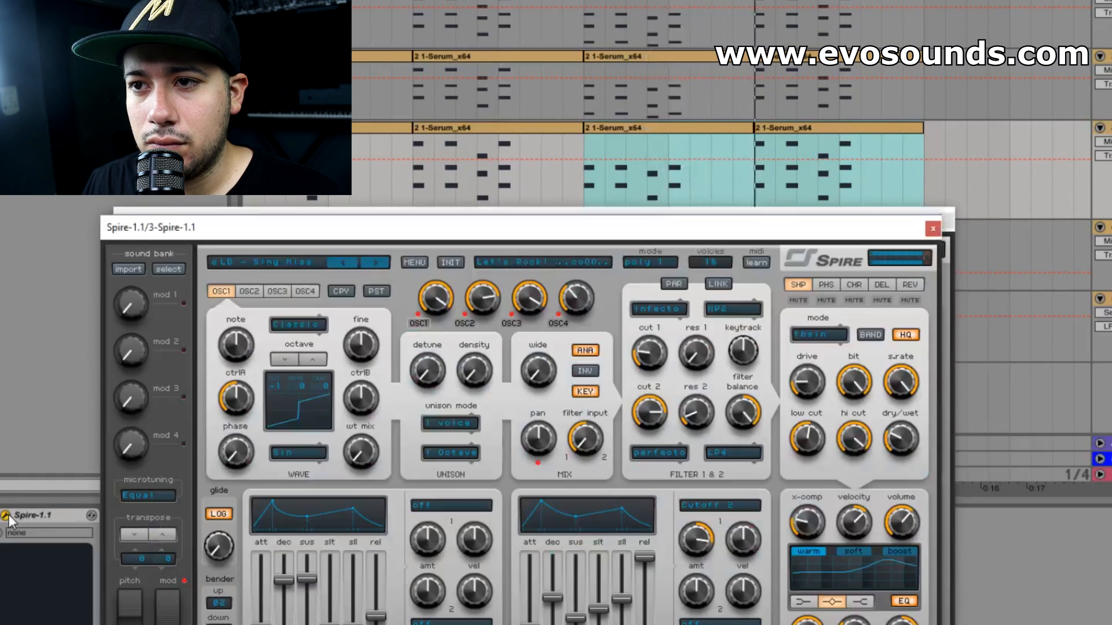
{"action": "left_click", "coordinate": [369, 262]}
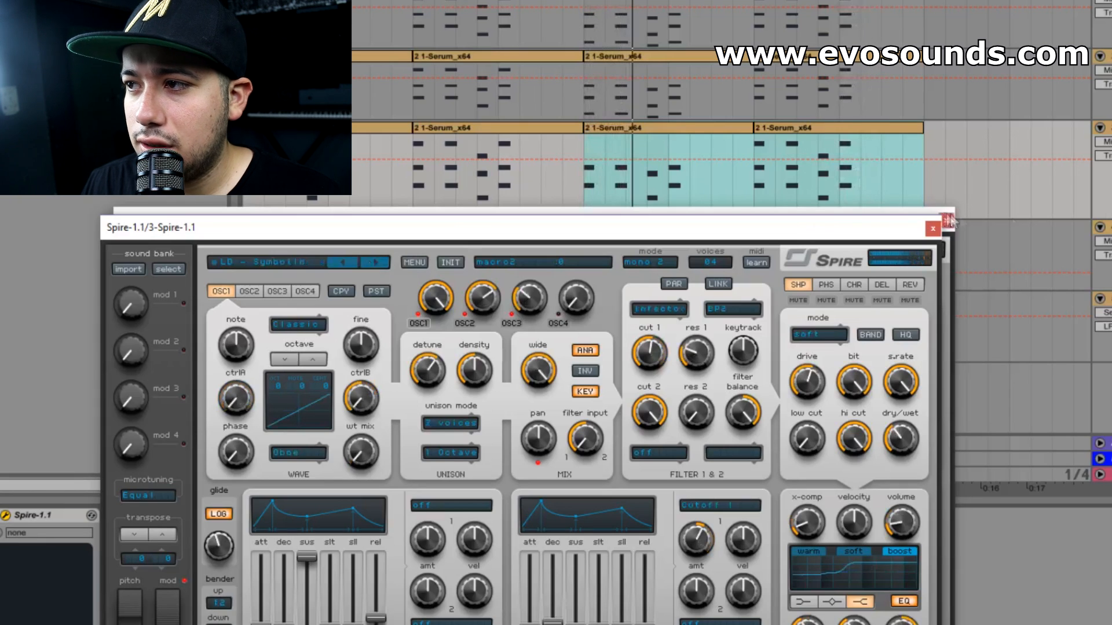
Close both Spire plug-in windows and listen to the layered arrangement.
{"action": "left_click", "coordinate": [933, 229]}
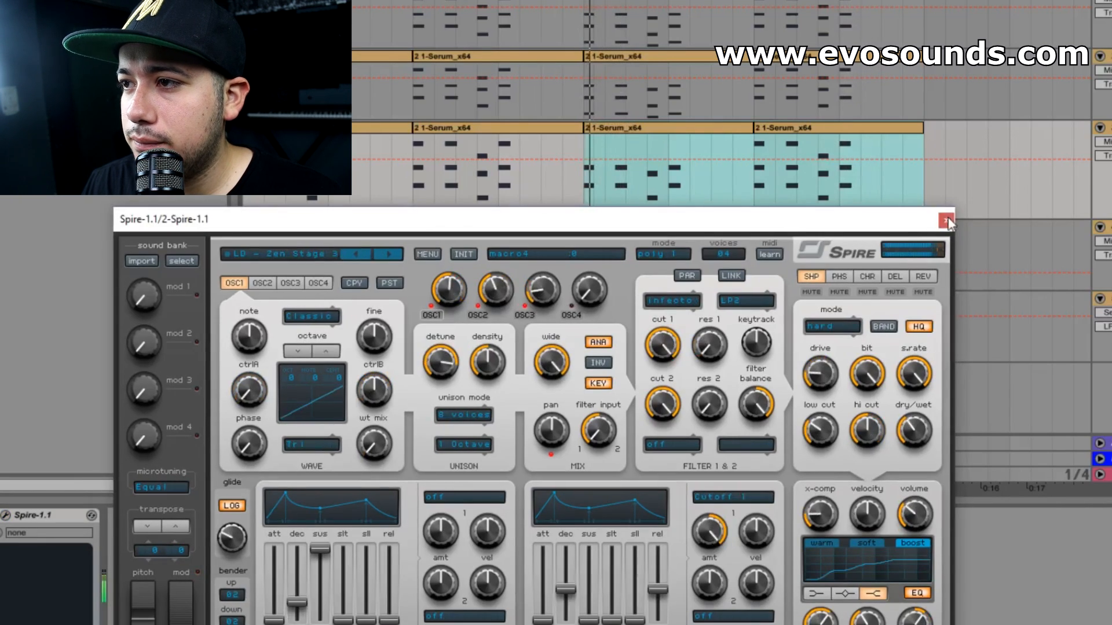
{"action": "left_click", "coordinate": [948, 214]}
{"action": "key", "text": "minus"}
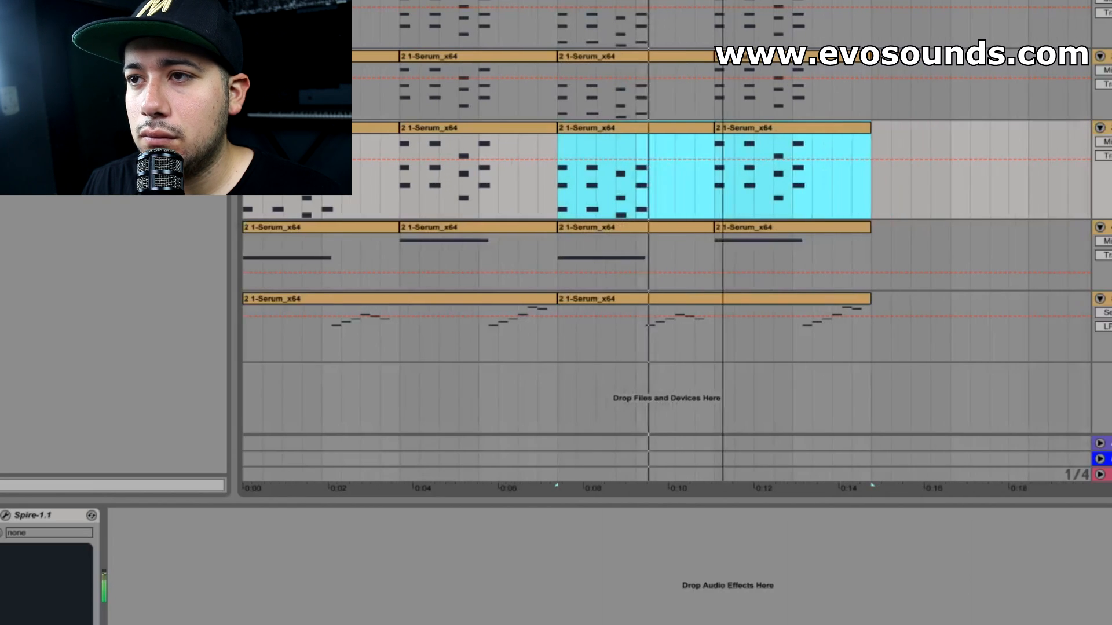
{"action": "left_click", "coordinate": [1109, 142]}
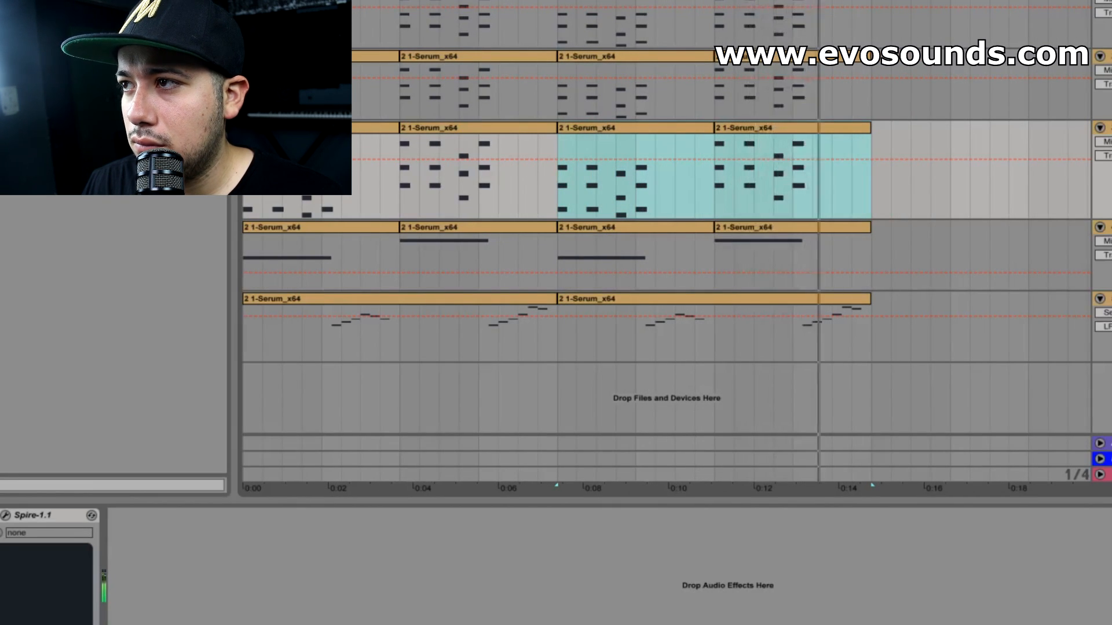
Group the Serum chord track with the two Spire chord tracks and name the group "ld".
{"action": "left_click", "coordinate": [1109, 23]}
{"action": "left_click", "coordinate": [1109, 57], "text": "shift"}
{"action": "left_click", "coordinate": [1109, 128], "text": "shift"}
{"action": "key", "text": "ctrl+g"}
{"action": "key", "text": "ctrl+r"}
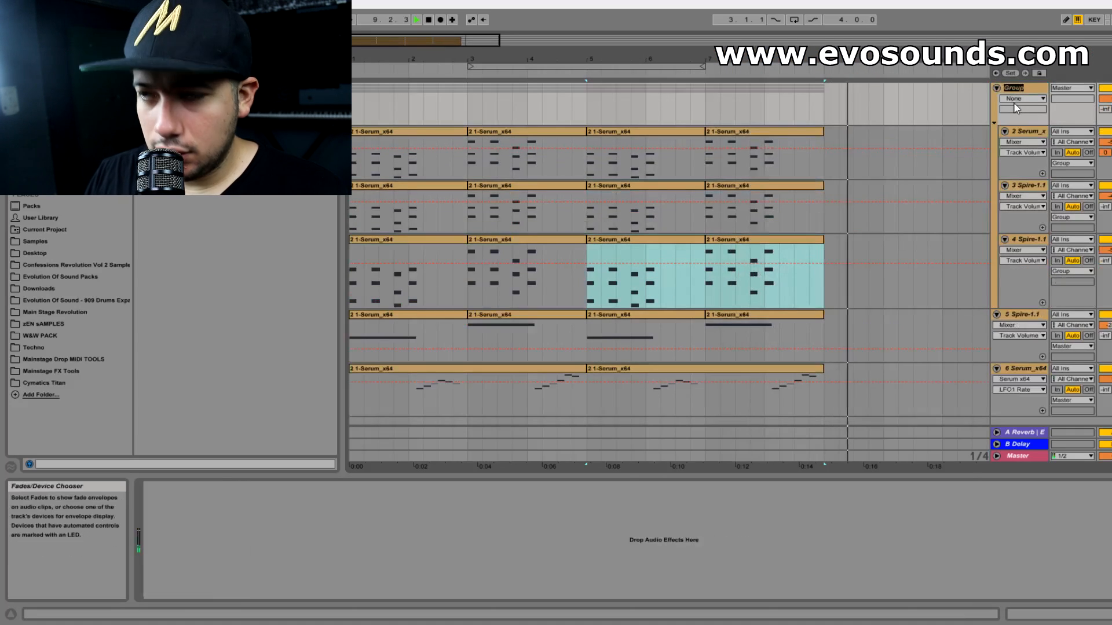
{"action": "type", "text": "ld"}
{"action": "key", "text": "Return"}
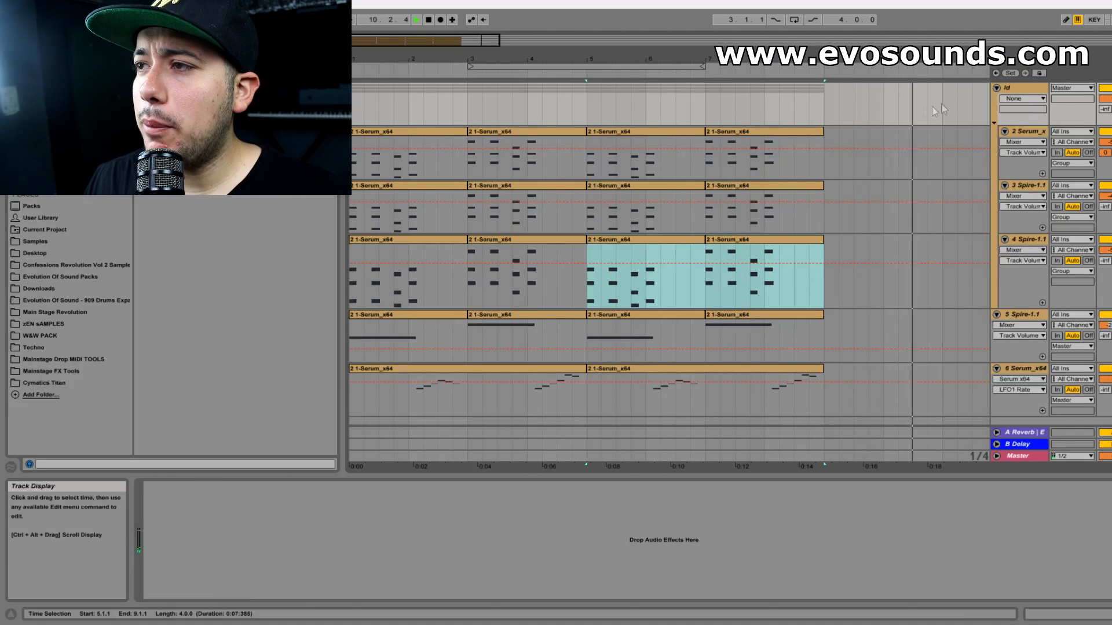
Stop playback, add the OTT effect to the ld group, and set its Amount to 30% while playing.
{"action": "key", "text": "space"}
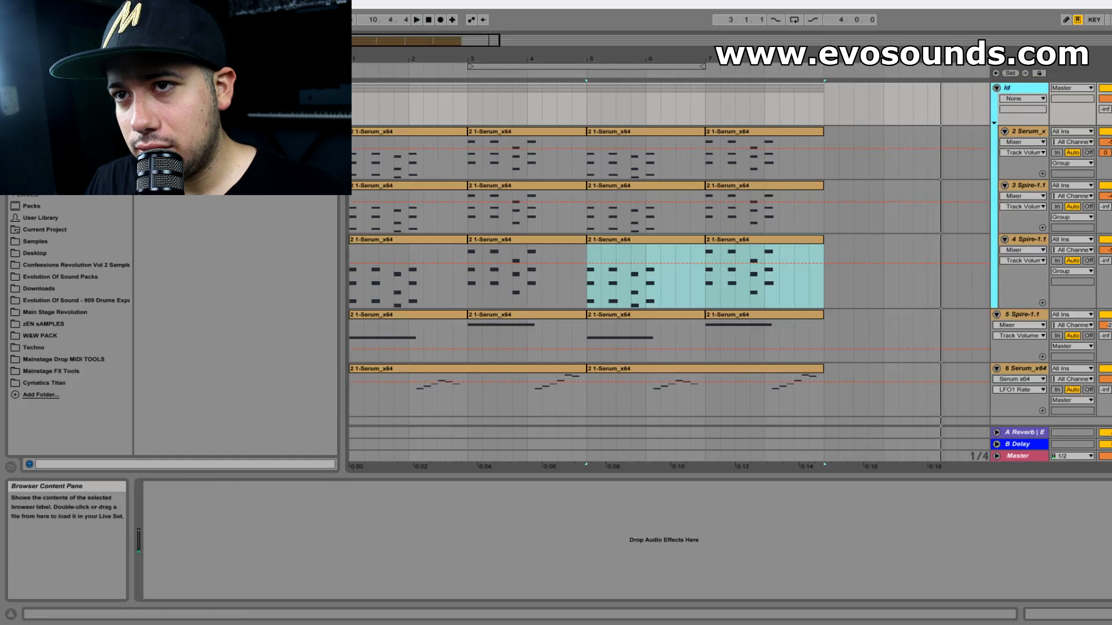
{"action": "key", "text": "ctrl+f"}
{"action": "key", "text": "BackSpace"}
{"action": "type", "text": "ott"}
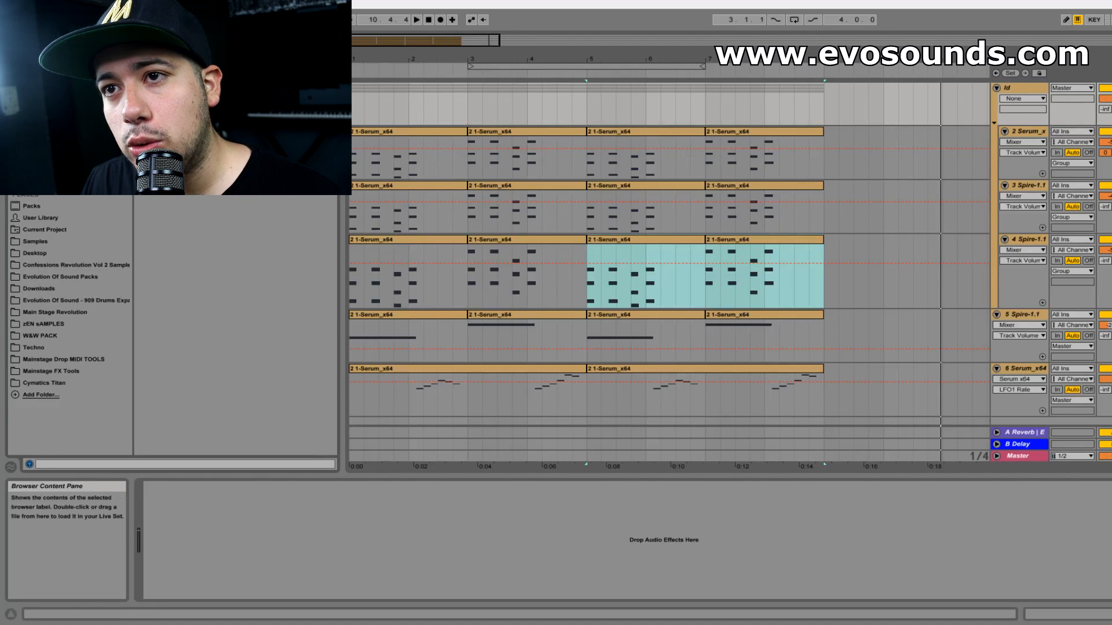
{"action": "left_click_drag", "start_coordinate": [1035, 95], "coordinate": [1035, 95]}
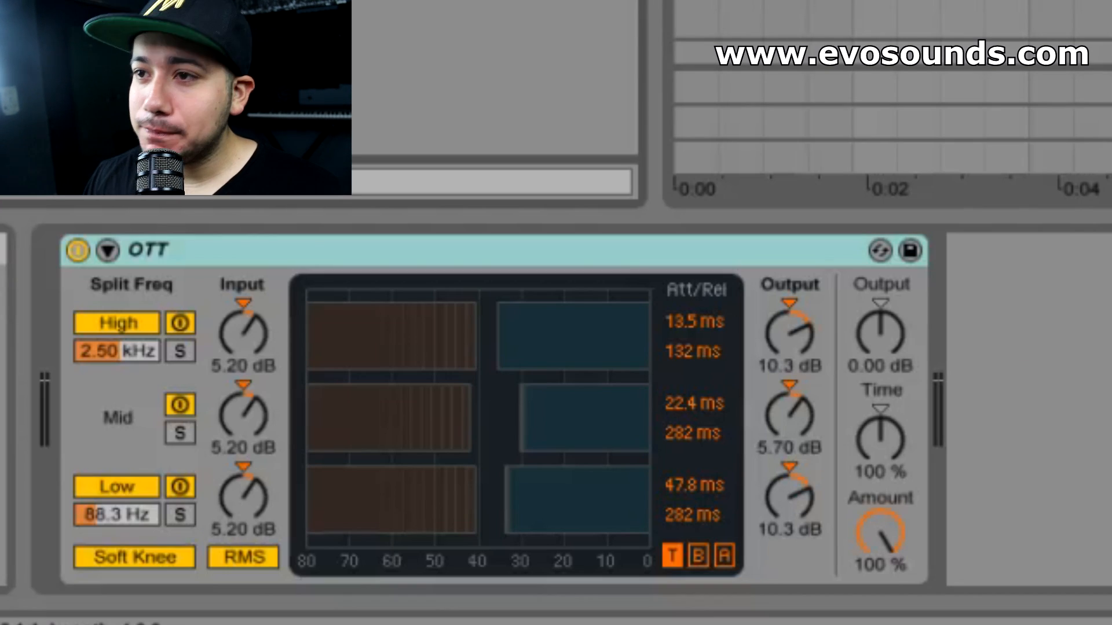
{"action": "key", "text": "space"}
{"action": "left_click_drag", "start_coordinate": [864, 512], "coordinate": [864, 577]}
In the session mixer, raise the reverb sends of Spire chord tracks 3 and 4.
{"action": "key", "text": "Tab"}
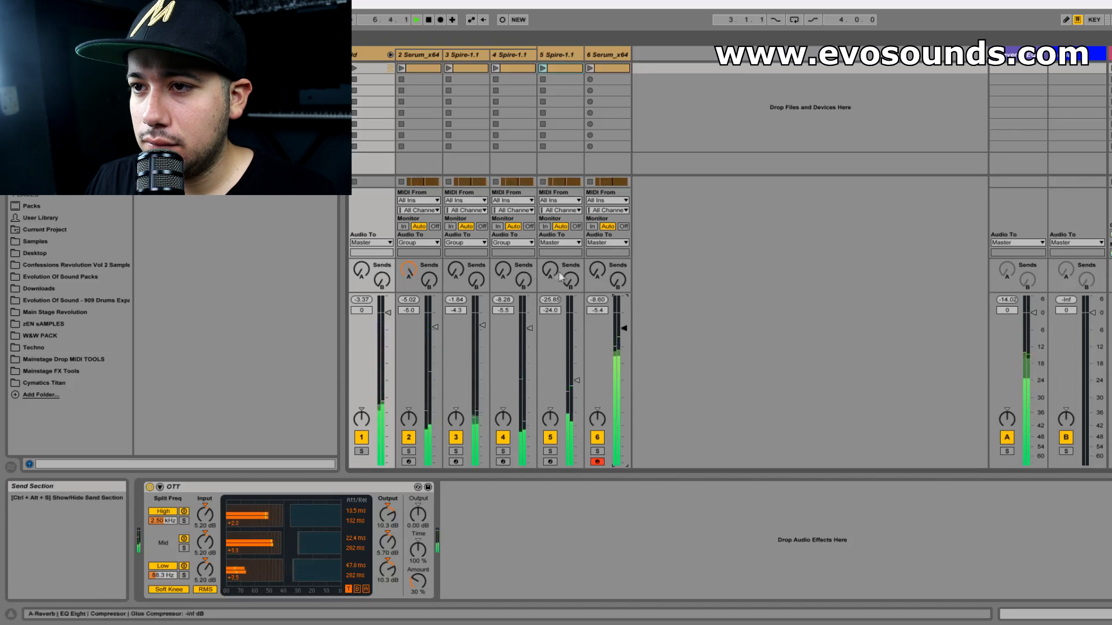
{"action": "left_click_drag", "start_coordinate": [456, 270], "coordinate": [456, 209]}
{"action": "left_click_drag", "start_coordinate": [504, 270], "coordinate": [503, 215]}
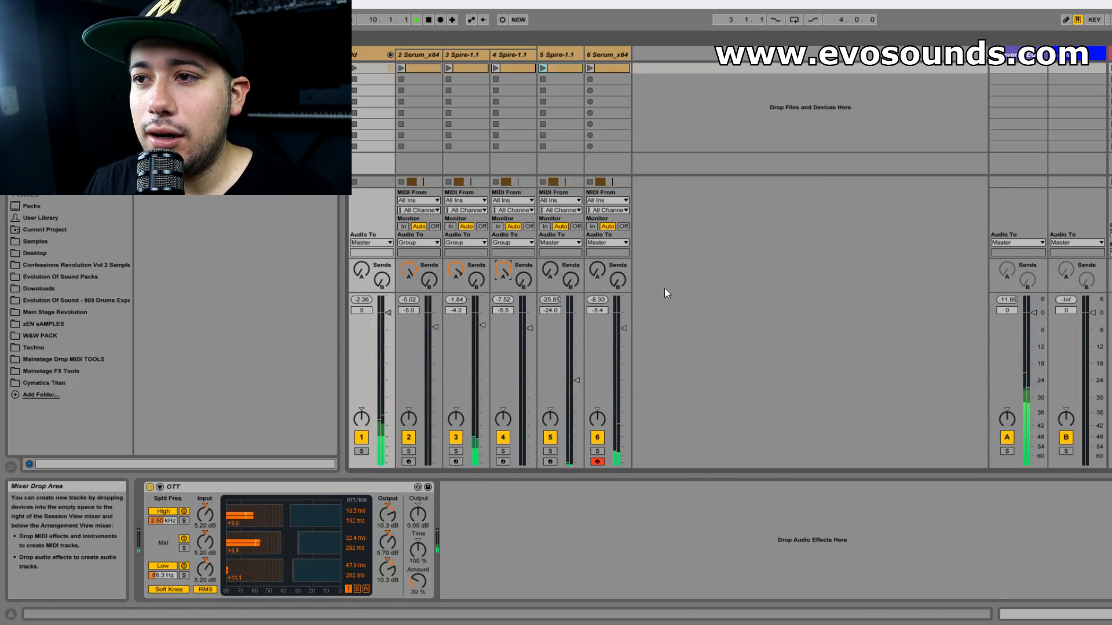
Return to the arrangement and play the layered melody from bar 1 to check the mix.
{"action": "key", "text": "Tab"}
{"action": "left_click", "coordinate": [690, 378]}
{"action": "key", "text": "space"}
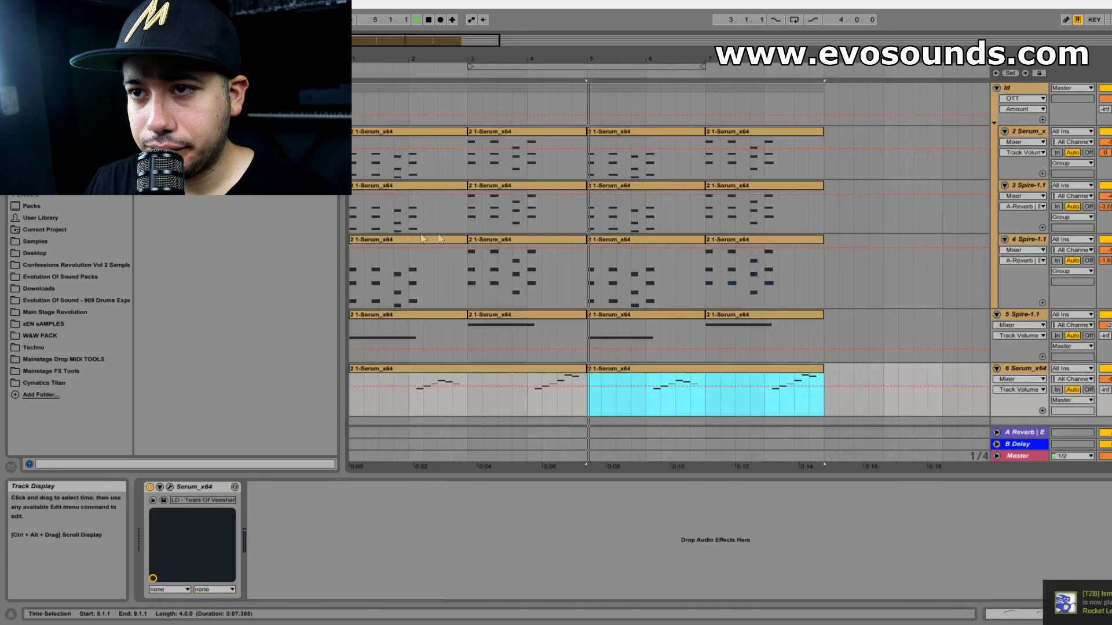
{"action": "left_click", "coordinate": [353, 165]}
{"action": "key", "text": "space"}
{"action": "key", "text": "space"}
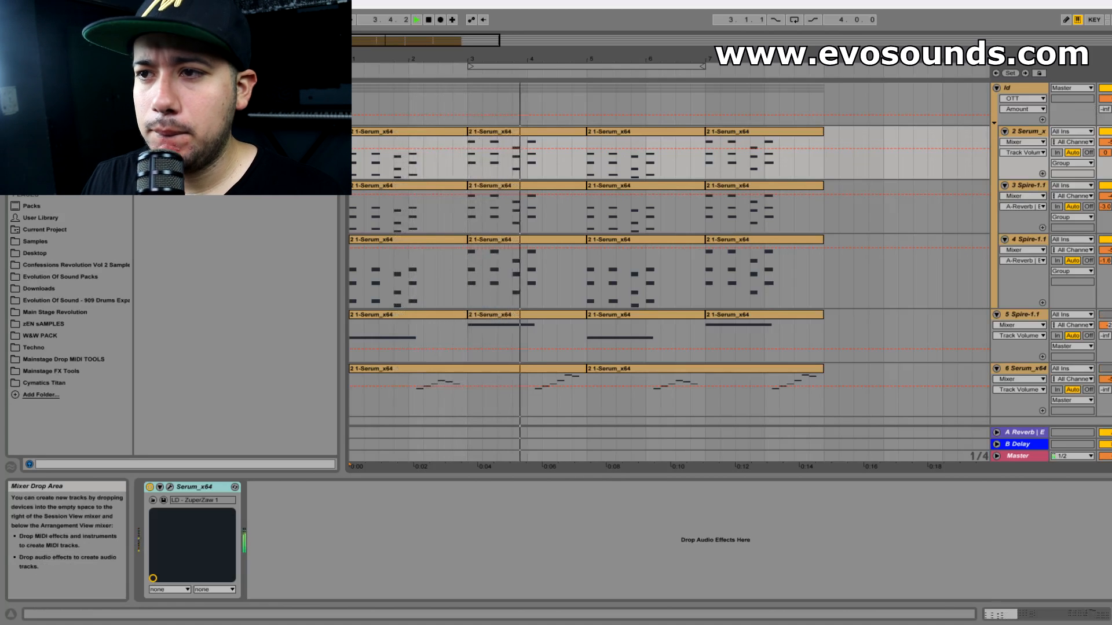
{"action": "key", "text": "space"}
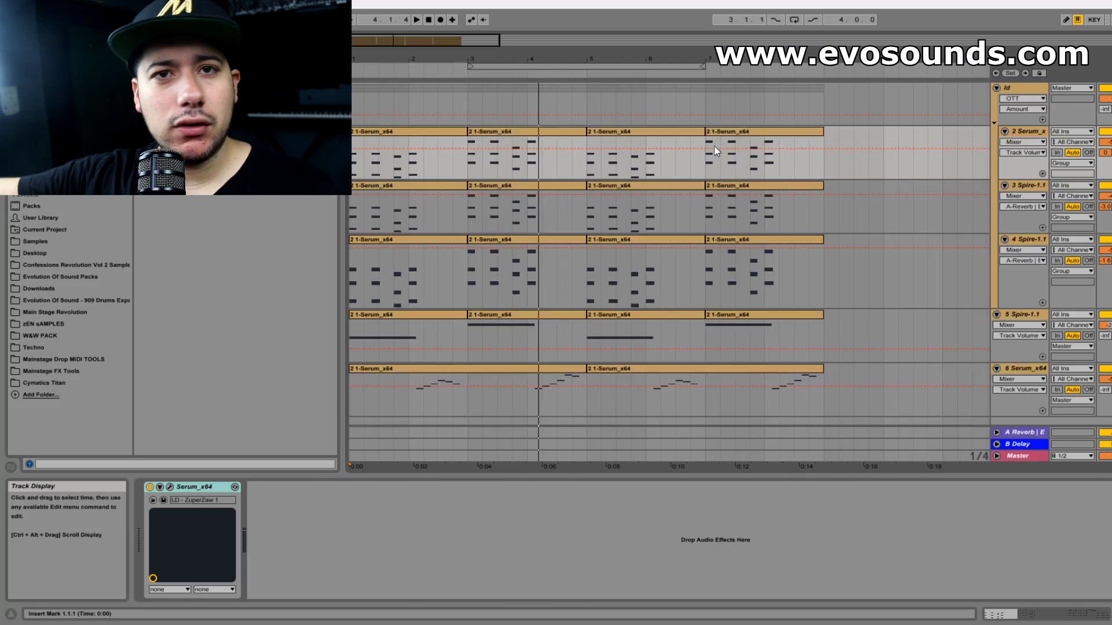
Move all clips so they start at bar 9, and collapse and select the LD Climax group.
{"action": "left_click_drag", "start_coordinate": [376, 369], "coordinate": [578, 383]}
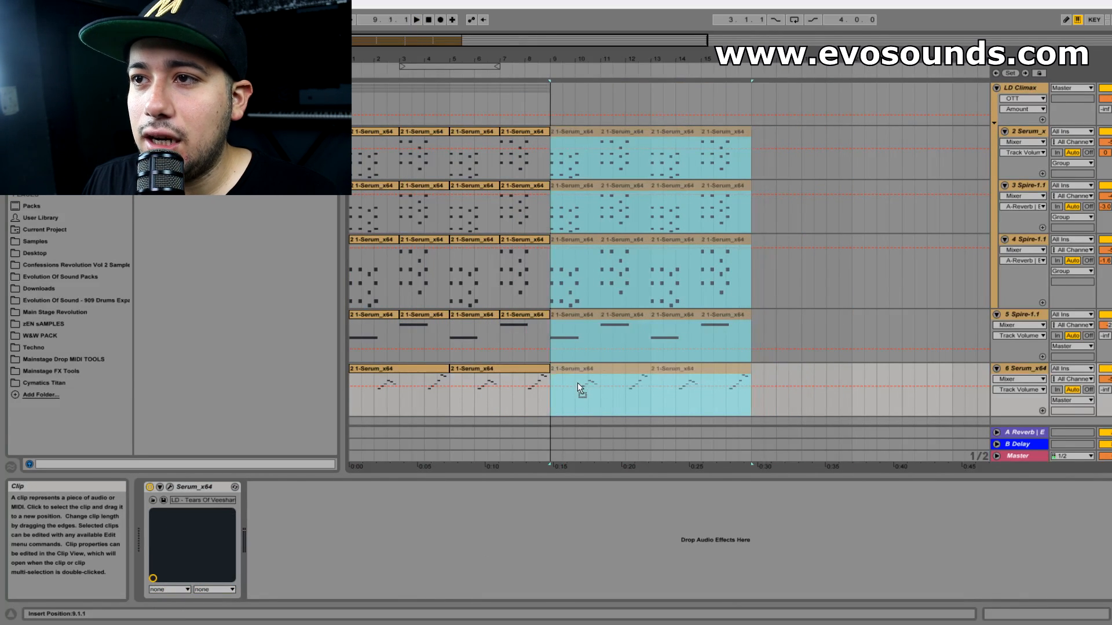
{"action": "left_click", "coordinate": [544, 170]}
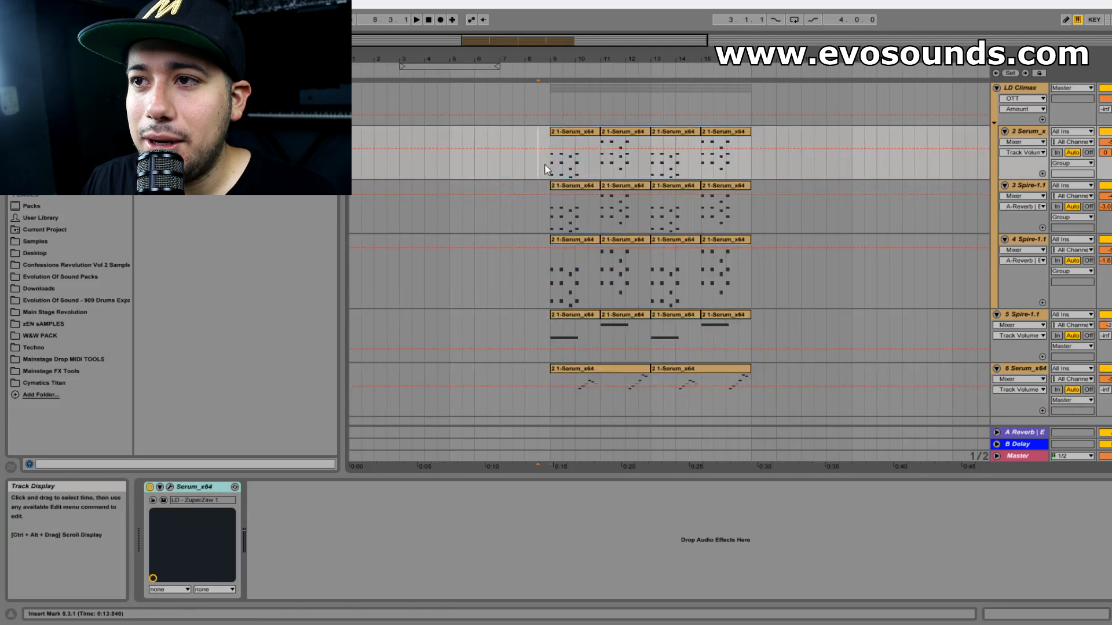
{"action": "mouse_move", "coordinate": [498, 46]}
{"action": "left_mouse_down"}
{"action": "mouse_move", "coordinate": [497, 28]}
{"action": "mouse_move", "coordinate": [484, 38]}
{"action": "left_mouse_up"}
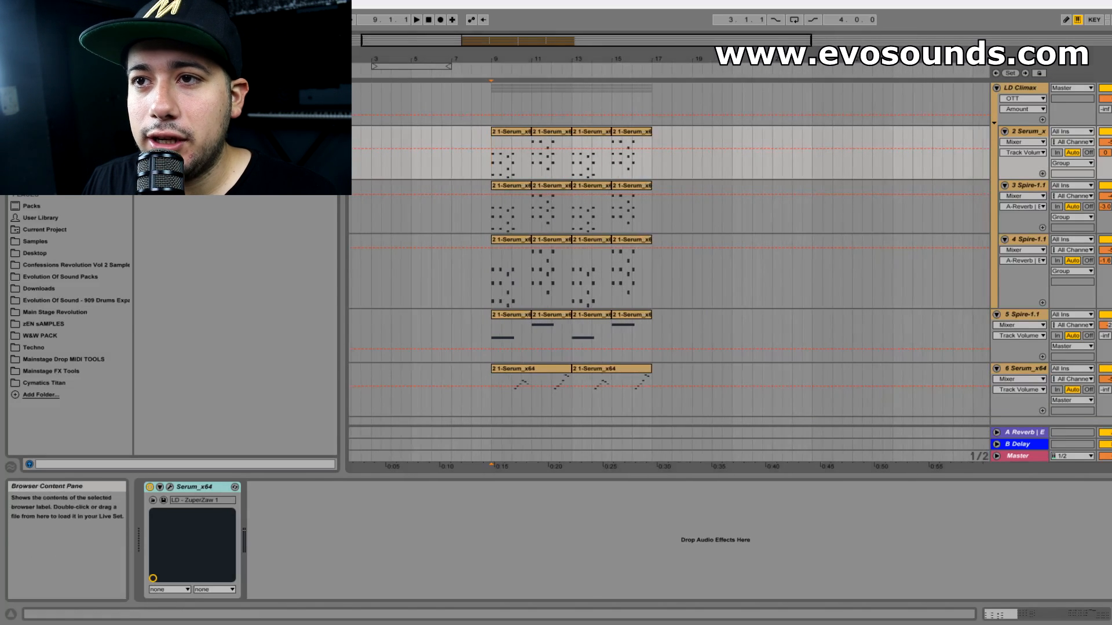
{"action": "left_click_drag", "start_coordinate": [353, 153], "coordinate": [360, 152]}
{"action": "left_click", "coordinate": [996, 88]}
{"action": "left_click_drag", "start_coordinate": [666, 44], "coordinate": [475, 44]}
{"action": "left_click", "coordinate": [1024, 89]}
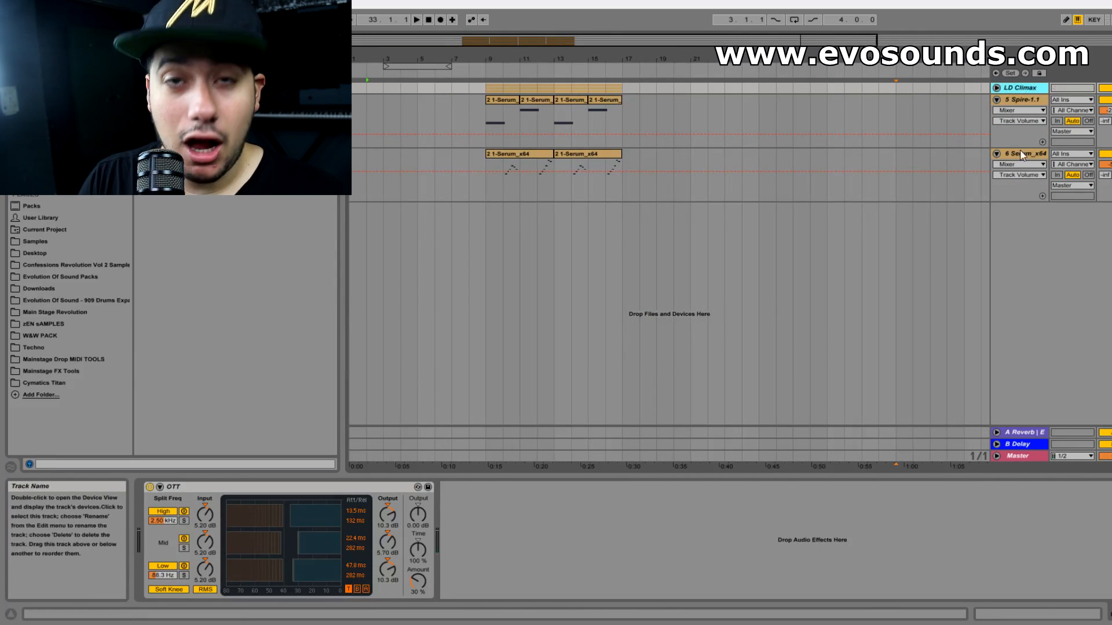
Add a MIDI track with Serum, load the Mainstage Revolution preset "LD - ZuperZaw 4", and set its Pluck macro to 100%.
{"action": "key", "text": "ctrl+shift+t"}
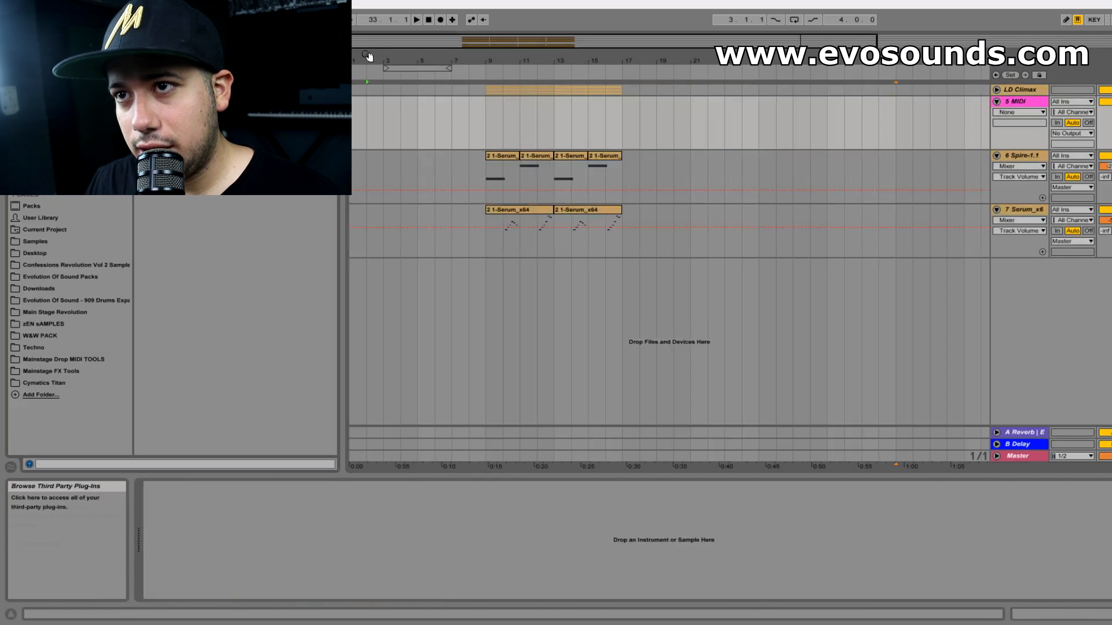
{"action": "left_click_drag", "start_coordinate": [196, 139], "coordinate": [1029, 116]}
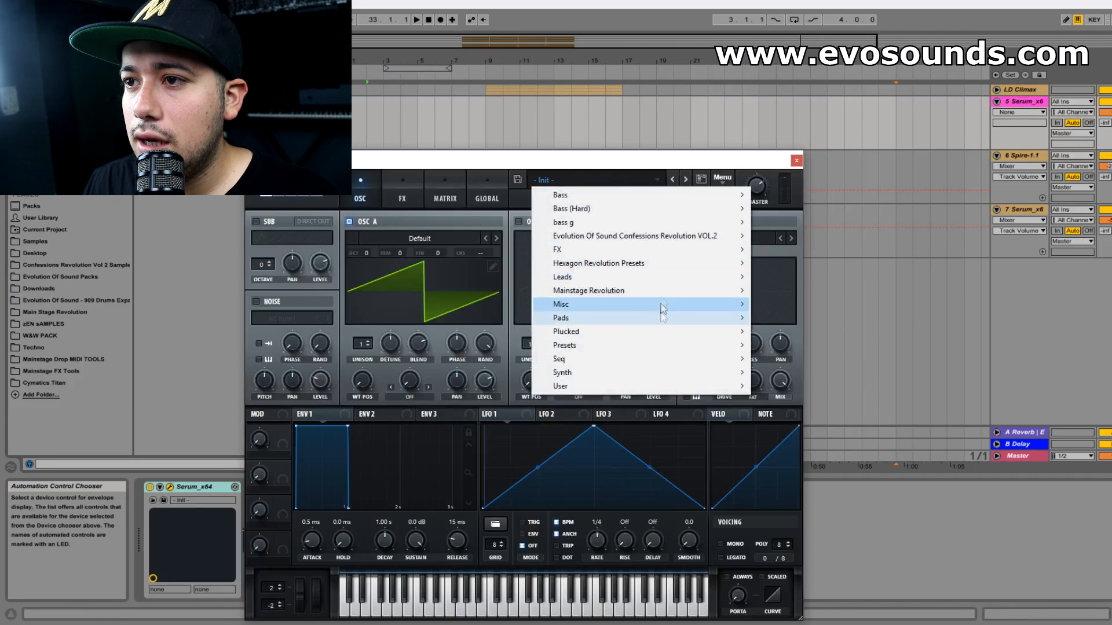
{"action": "mouse_move", "coordinate": [636, 289]}
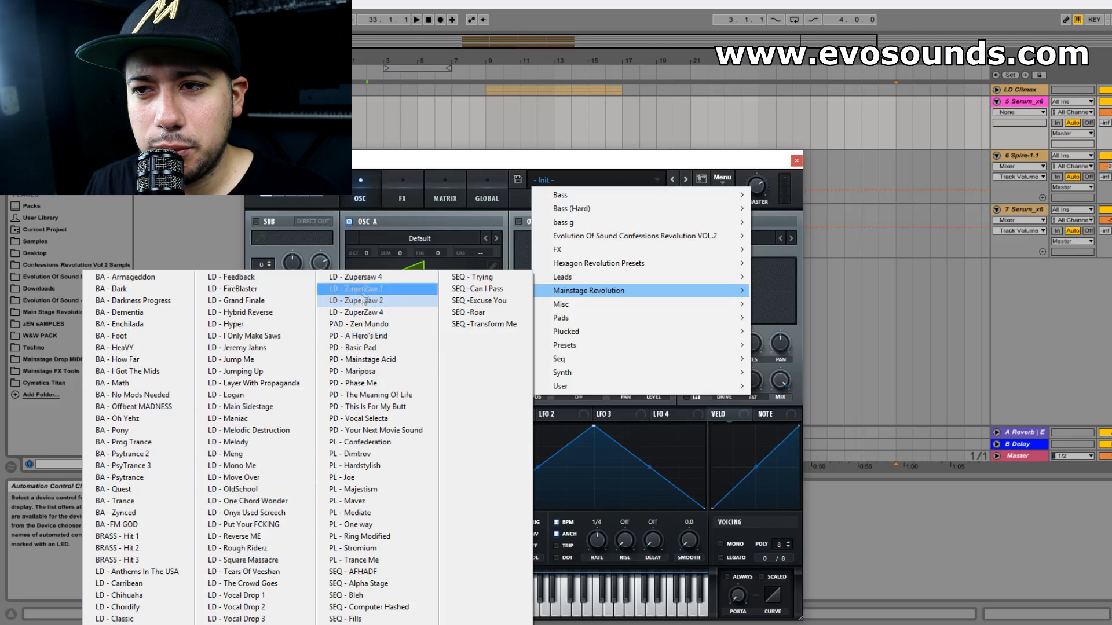
{"action": "left_click", "coordinate": [405, 312]}
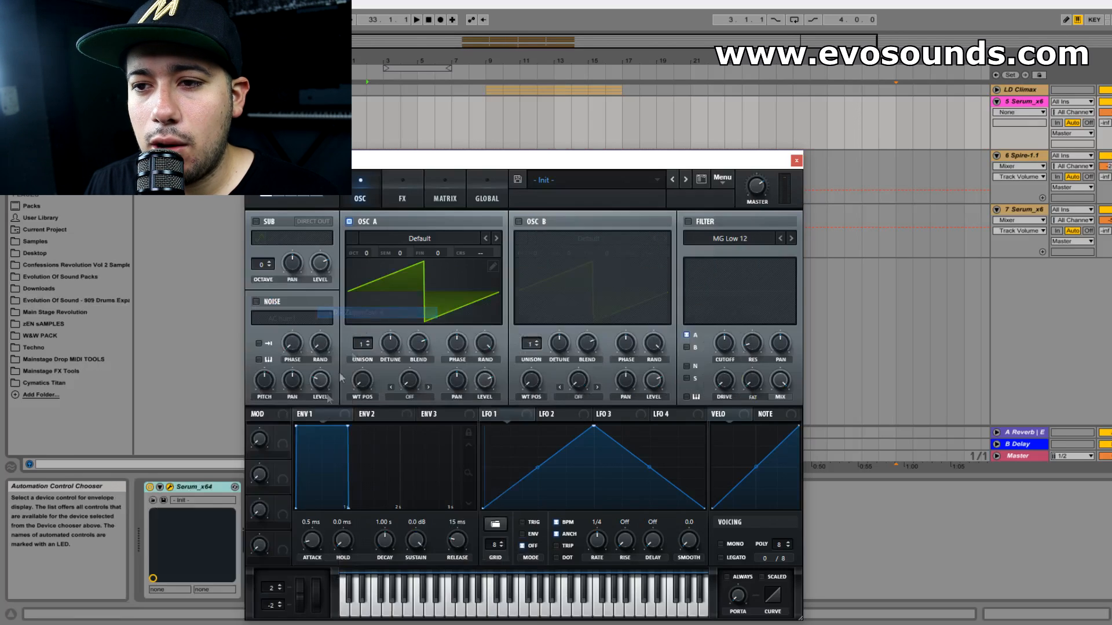
{"action": "left_click_drag", "start_coordinate": [263, 438], "coordinate": [287, 363]}
Audition the ZuperZaw 4 lead by playing notes from the computer keyboard.
{"action": "key", "text": "f"}
{"action": "key", "text": "f"}
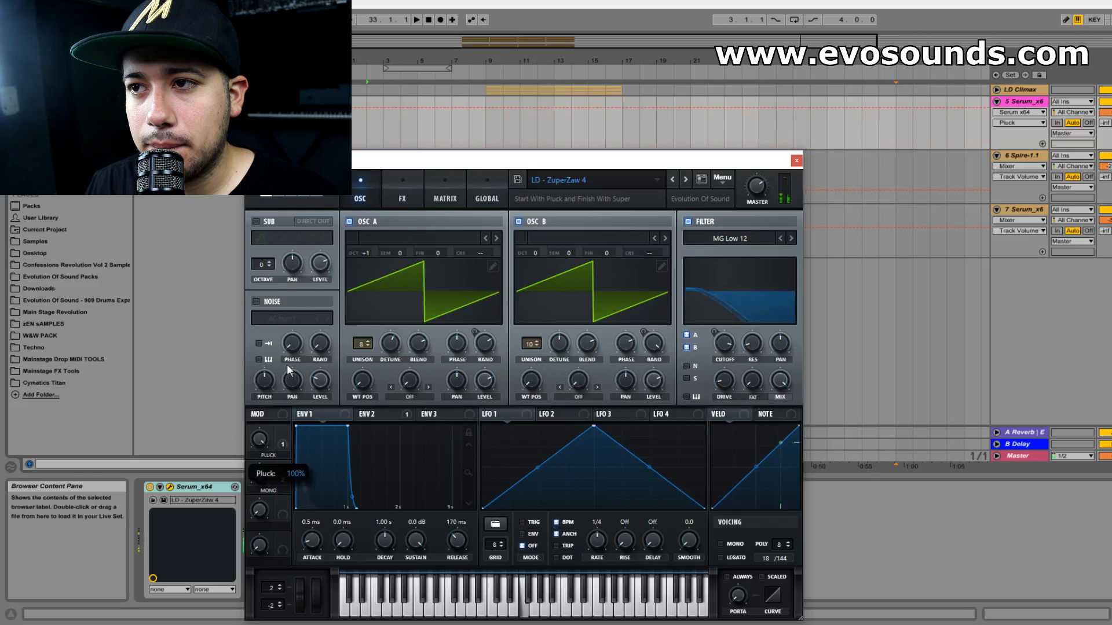
{"action": "key", "text": "z"}
{"action": "key", "text": "z"}
{"action": "key", "text": "f"}
{"action": "key", "text": "f"}
{"action": "key", "text": "x"}
{"action": "key", "text": "f"}
{"action": "key", "text": "y"}
{"action": "key", "text": "k"}
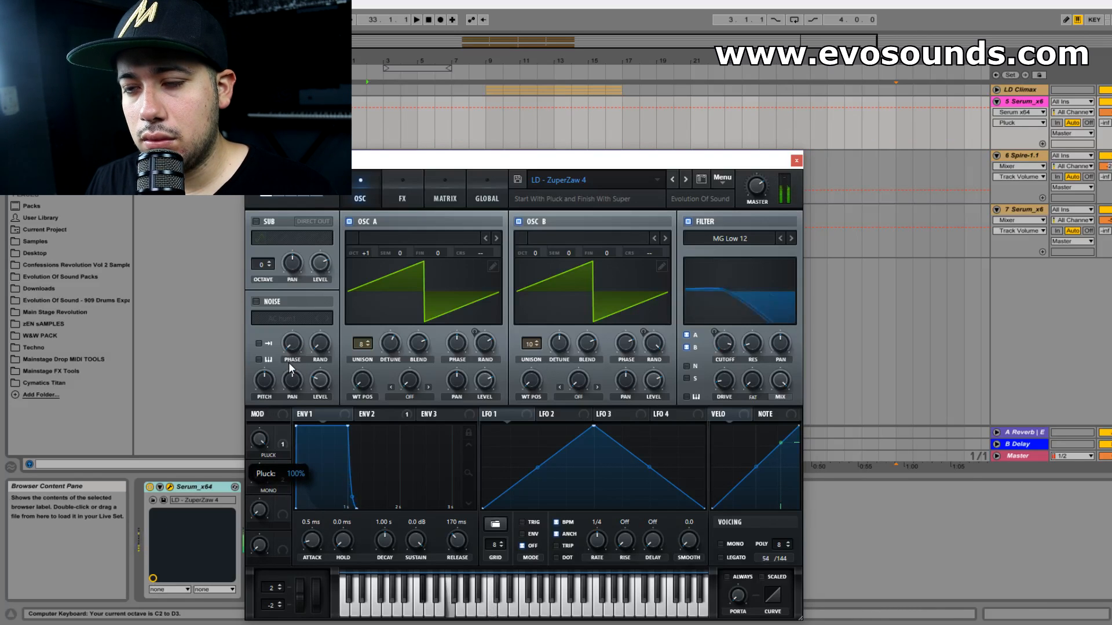
Audition the Mainstage Revolution pluck presets from "PL - Confederation" onward, settle on "PL - Mavez", and close Serum.
{"action": "left_click", "coordinate": [602, 181]}
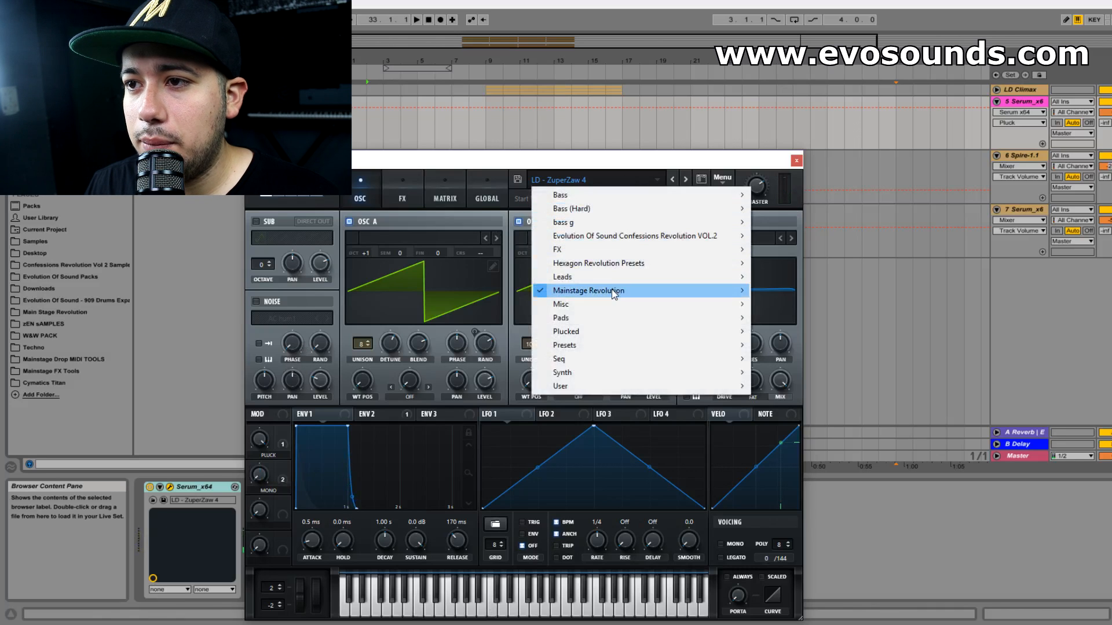
{"action": "mouse_move", "coordinate": [612, 290]}
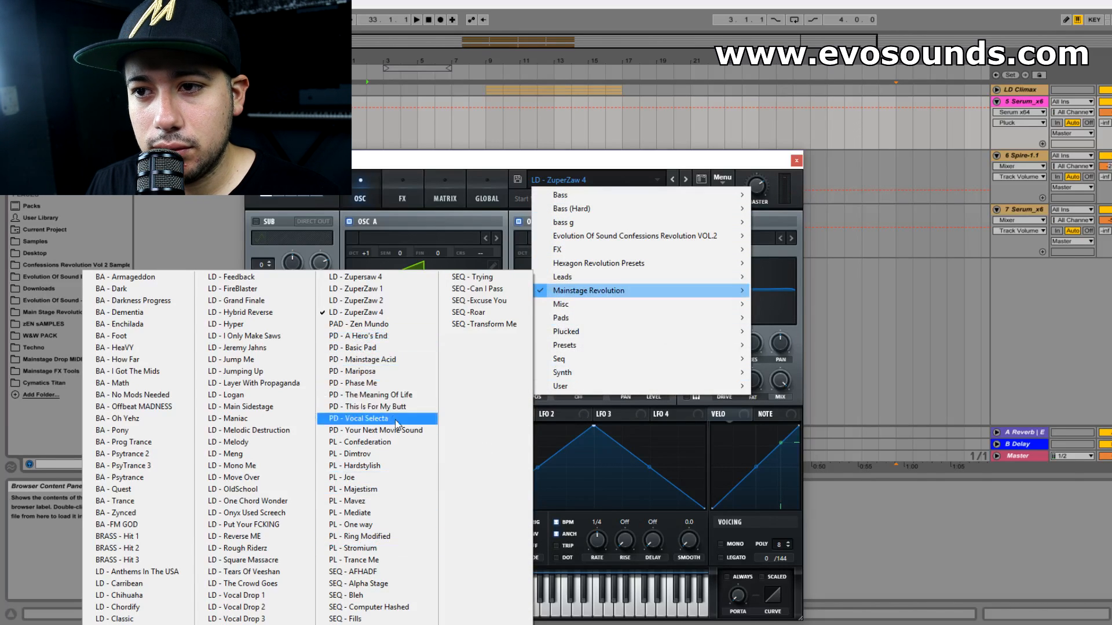
{"action": "left_click", "coordinate": [400, 442]}
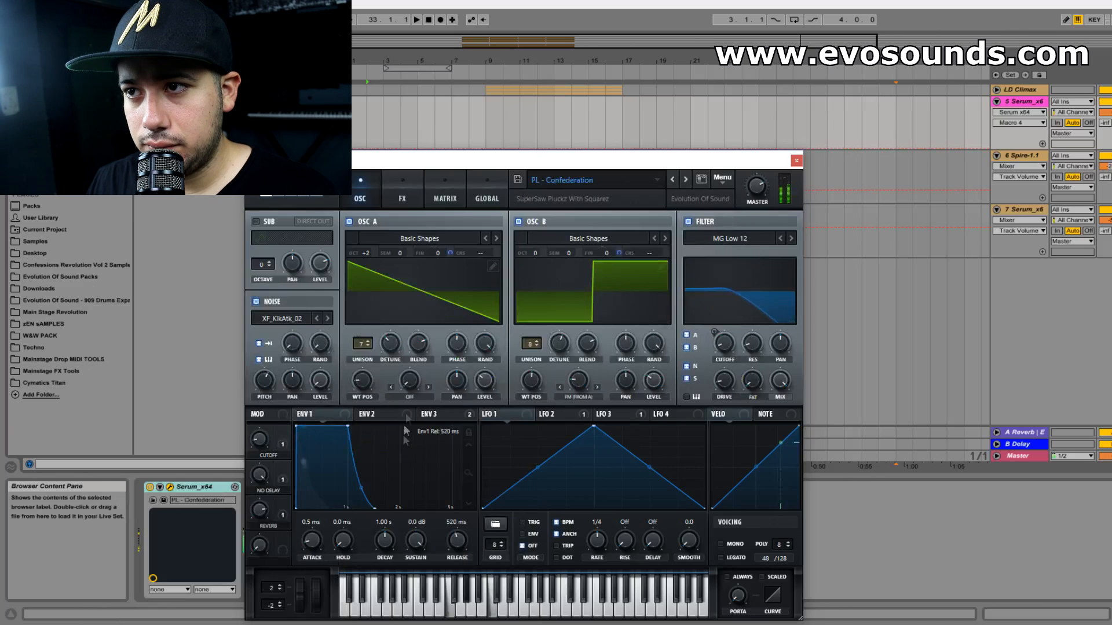
{"action": "left_click", "coordinate": [685, 180]}
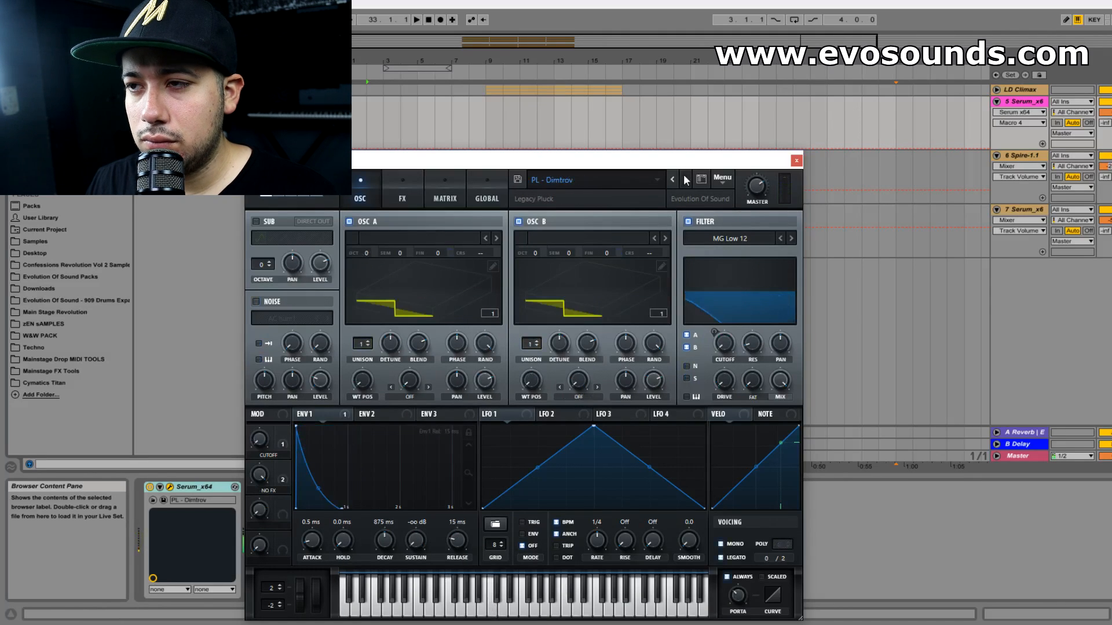
{"action": "left_click", "coordinate": [685, 180]}
{"action": "left_click", "coordinate": [685, 180]}
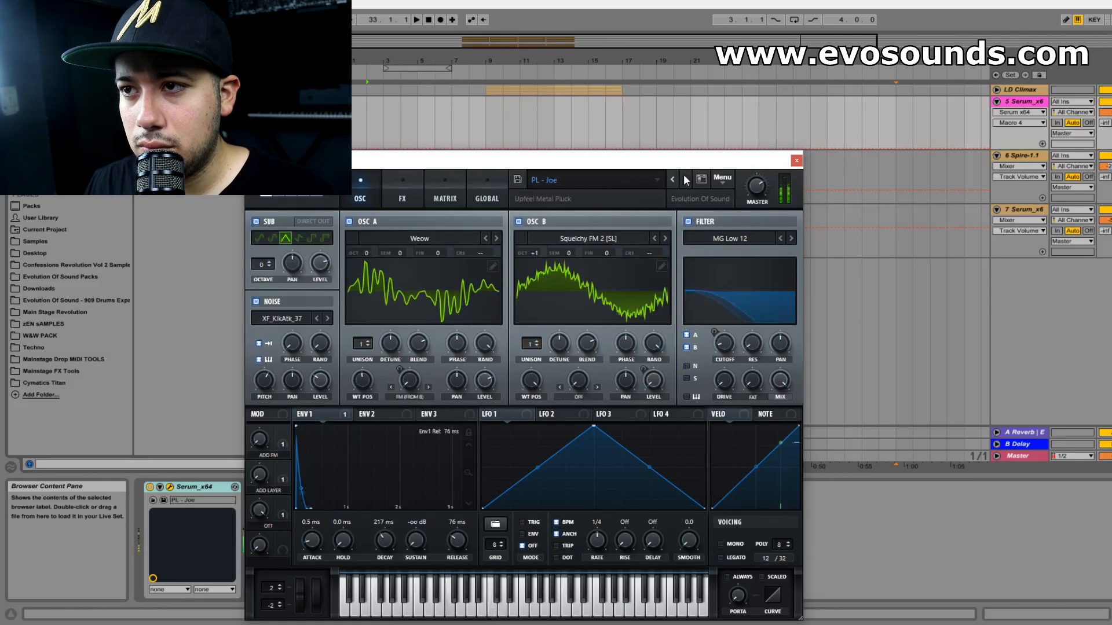
{"action": "left_click", "coordinate": [685, 180]}
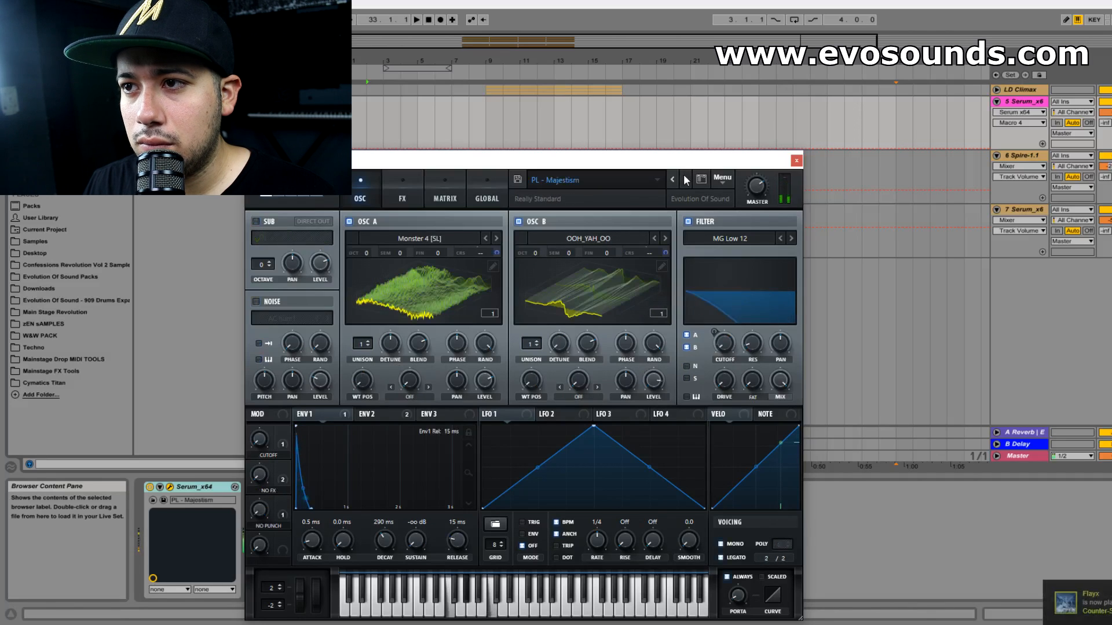
{"action": "left_click", "coordinate": [686, 181]}
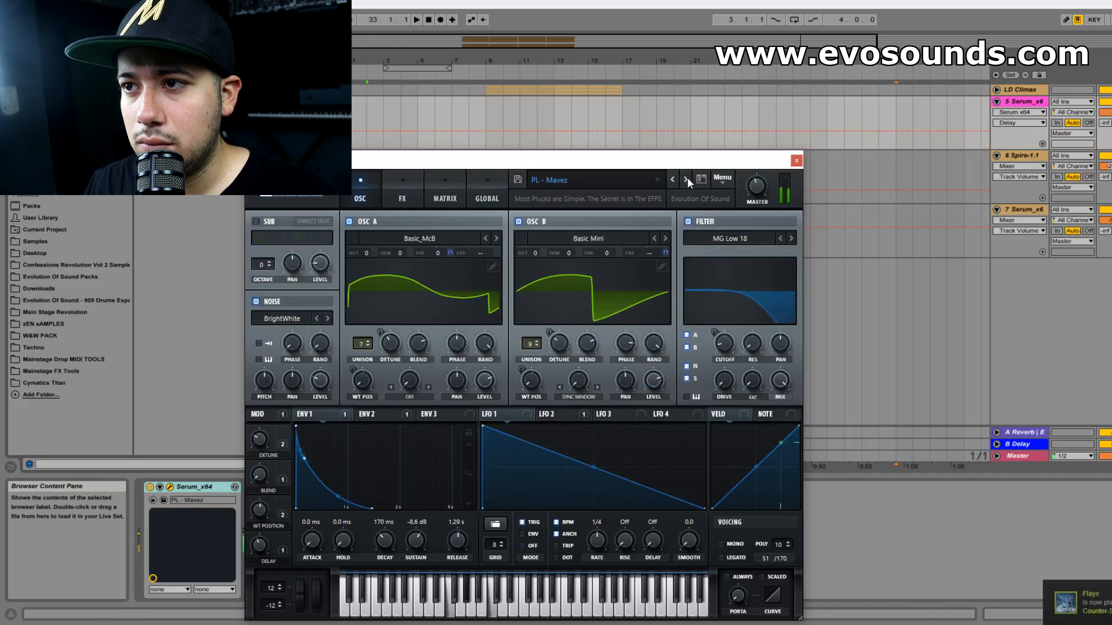
{"action": "left_click", "coordinate": [796, 161]}
Expand the LD Climax group and copy its bar 9 Serum chord clip to bar 1 of the new Serum track.
{"action": "left_click_drag", "start_coordinate": [457, 62], "coordinate": [515, 266]}
{"action": "left_click", "coordinate": [996, 90]}
{"action": "left_click", "coordinate": [562, 135]}
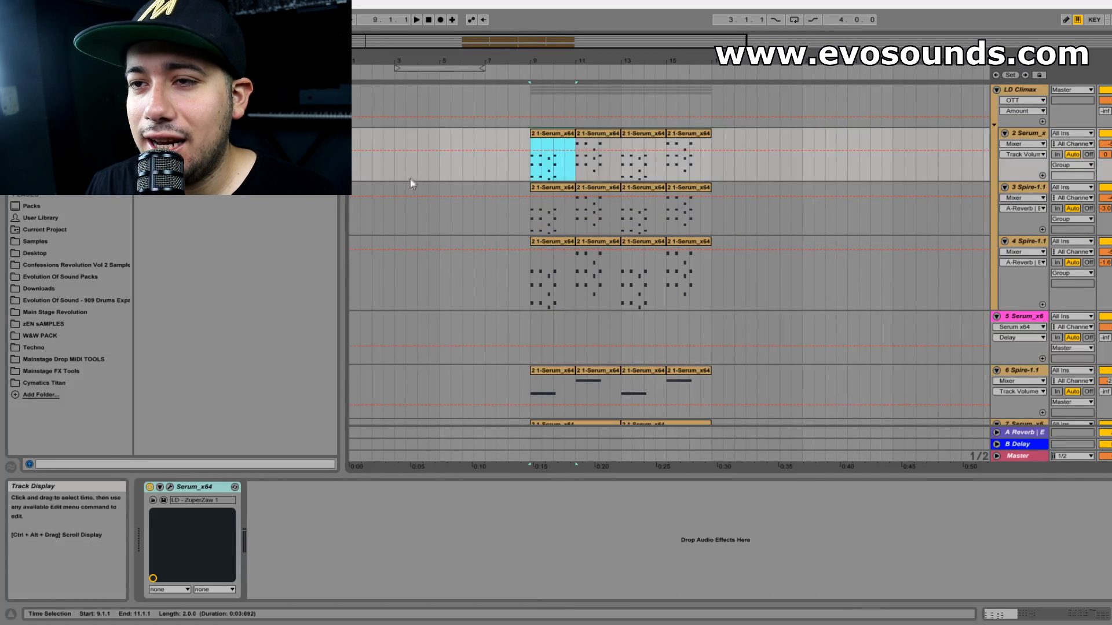
{"action": "left_click", "coordinate": [350, 332]}
{"action": "key", "text": "ctrl+v"}
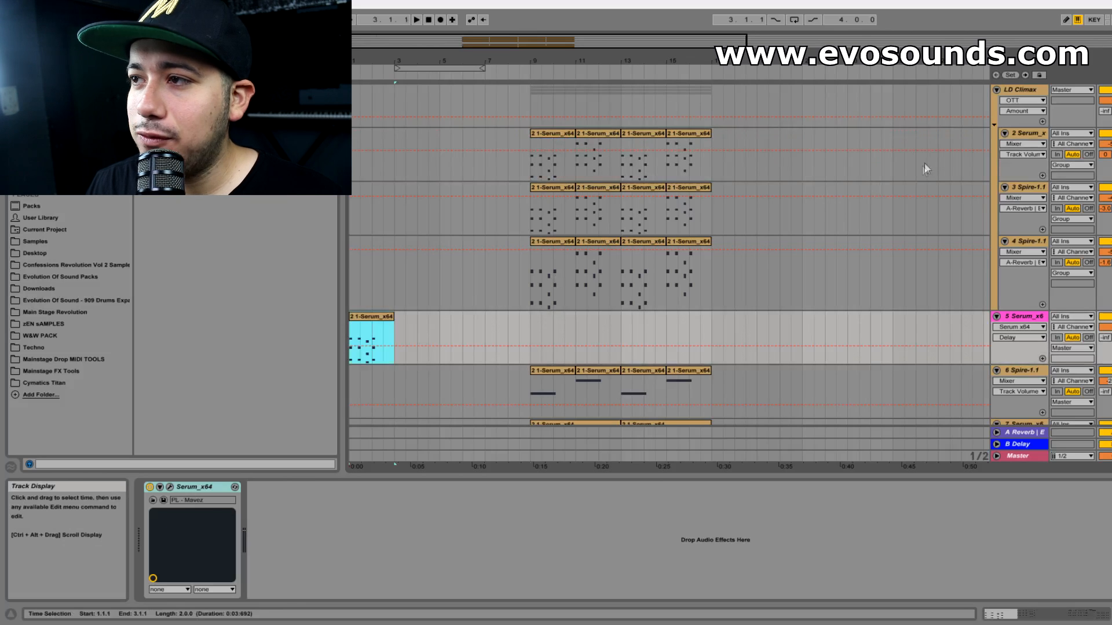
Copy the bar 11 chord clip from Spire track 3 to bar 3 of the new Serum track.
{"action": "left_click", "coordinate": [996, 89]}
{"action": "left_click_drag", "start_coordinate": [432, 60], "coordinate": [491, 129]}
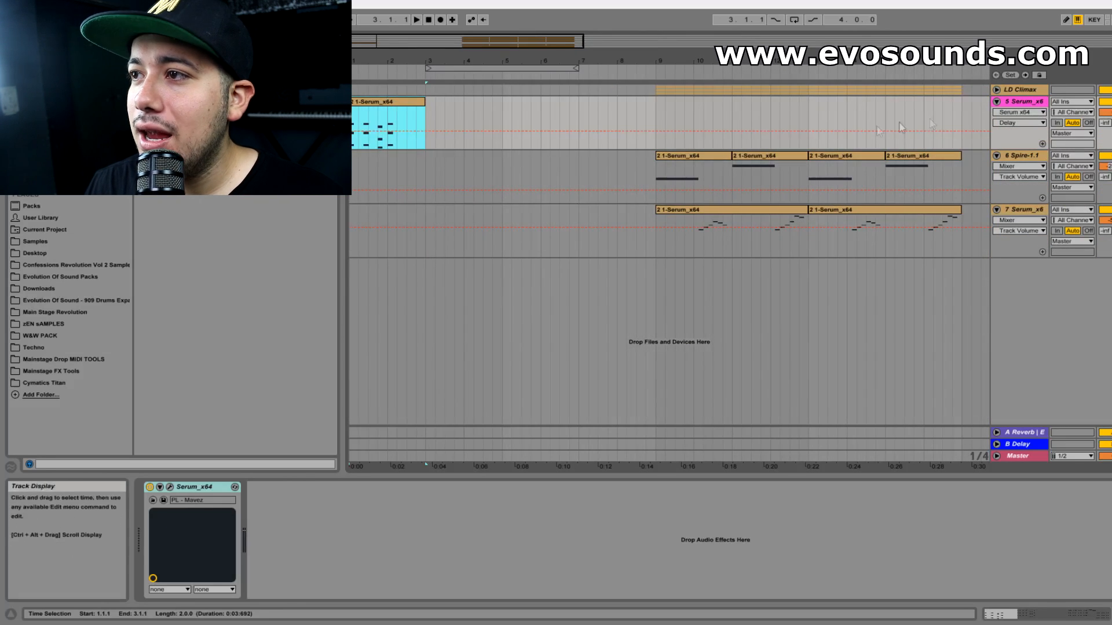
{"action": "left_click", "coordinate": [996, 89]}
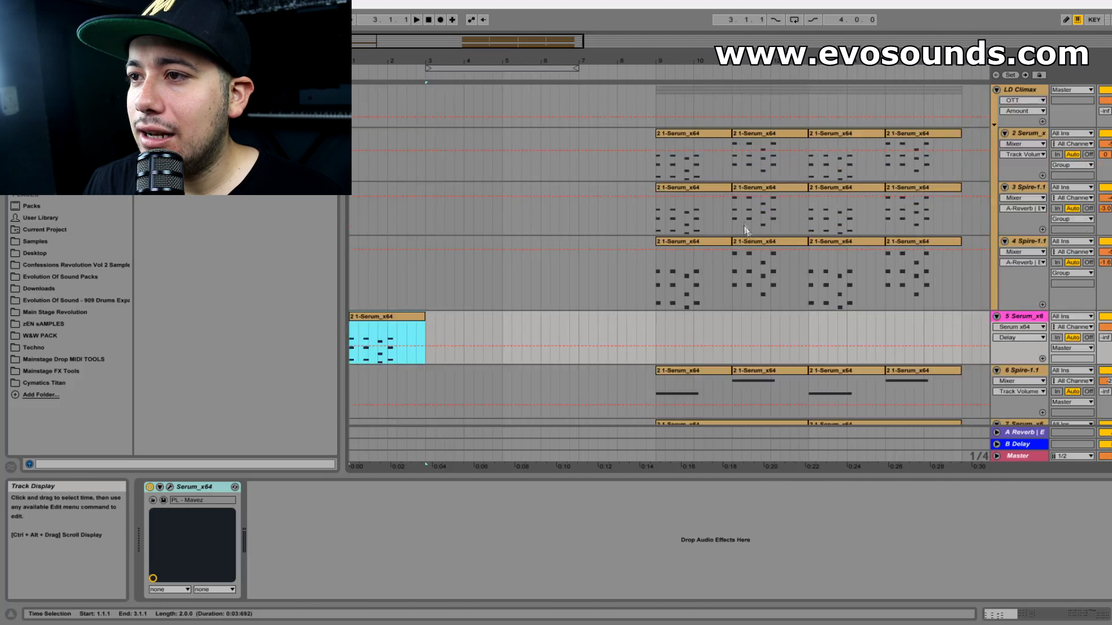
{"action": "left_click", "coordinate": [770, 188]}
{"action": "key", "text": "ctrl+c"}
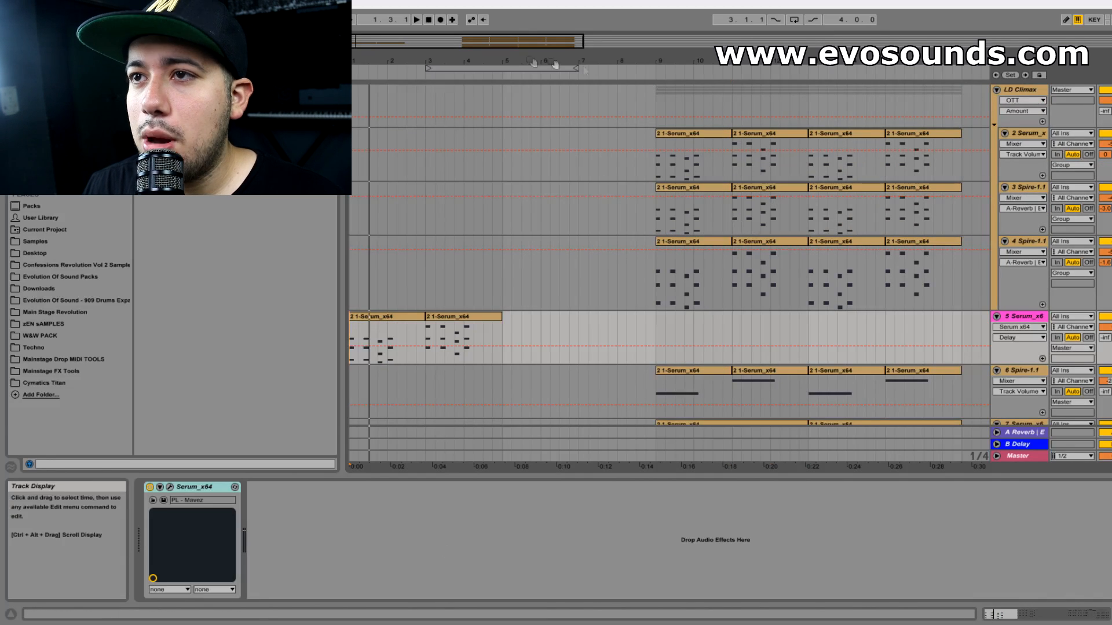
Open the bar 1 clip, move the short chords at its bar 3 to the clip start, and raise the first chords' middle notes to F2.
{"action": "left_click_drag", "start_coordinate": [504, 44], "coordinate": [398, 44]}
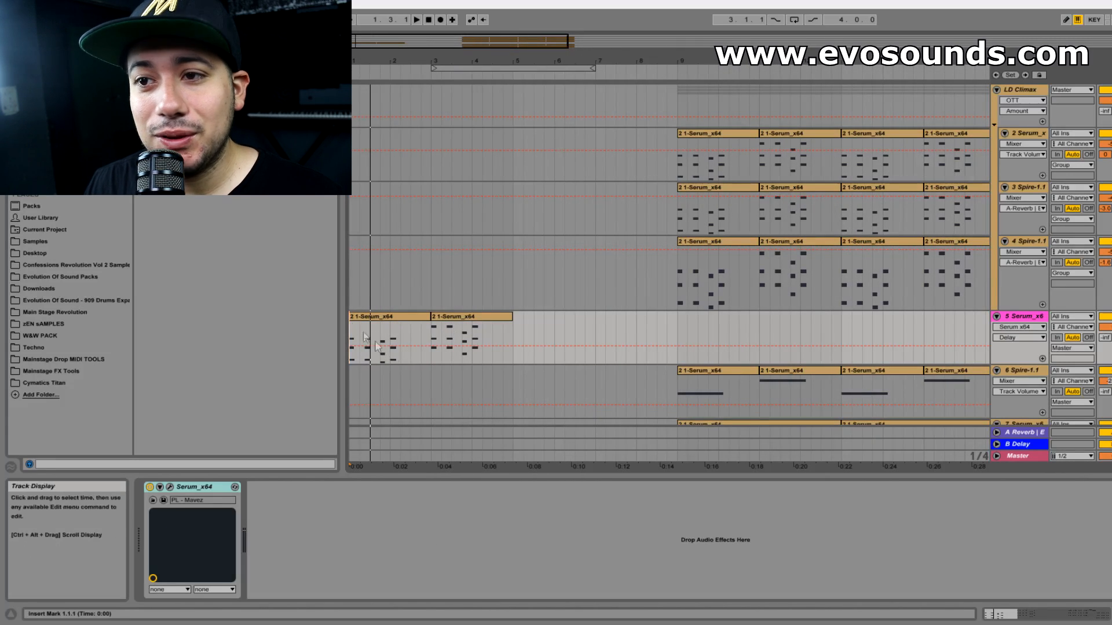
{"action": "double_click", "coordinate": [387, 355]}
{"action": "left_click_drag", "start_coordinate": [458, 471], "coordinate": [437, 206]}
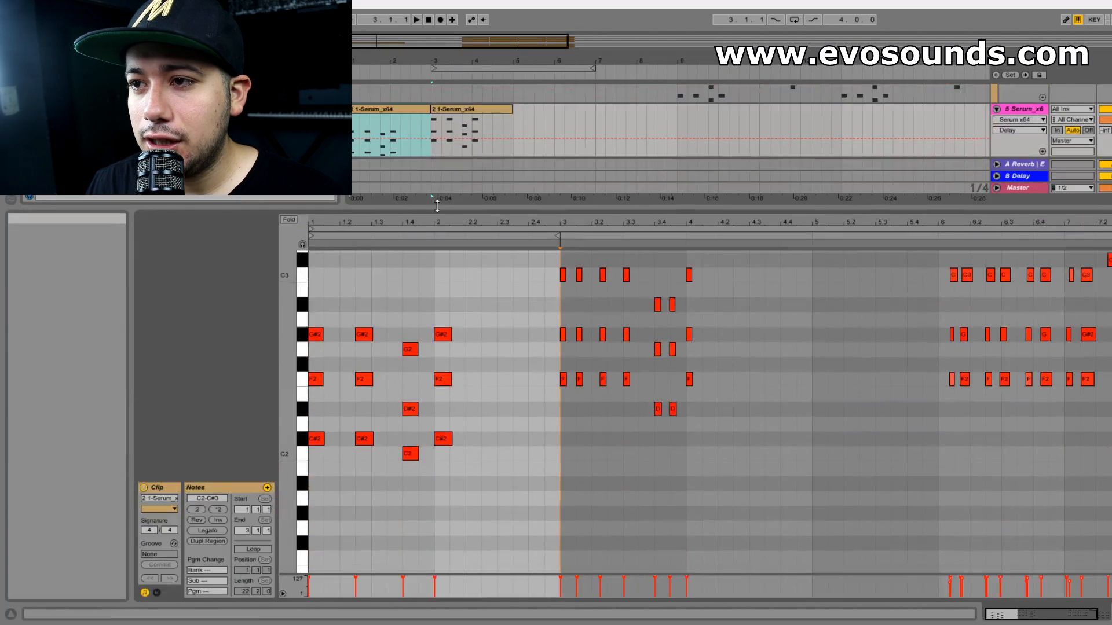
{"action": "left_click_drag", "start_coordinate": [557, 430], "coordinate": [702, 272]}
{"action": "left_click_drag", "start_coordinate": [564, 384], "coordinate": [366, 405]}
{"action": "key", "text": "Up"}
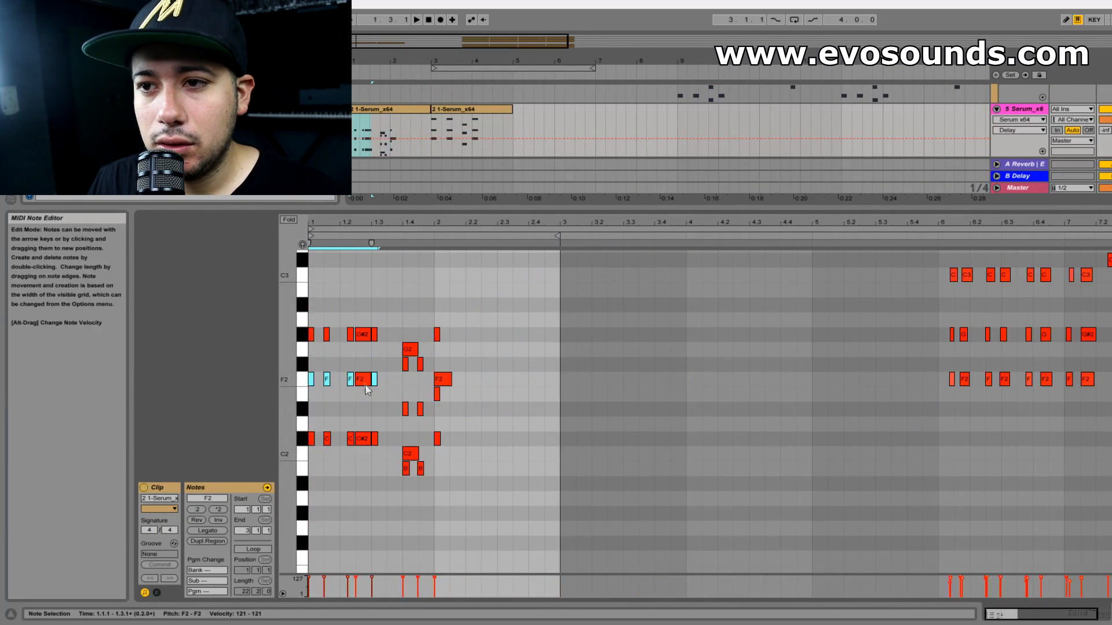
Delete the leftover long chord notes overlapping the short pluck rhythm in the first clip, checking it by playback.
{"action": "left_click_drag", "start_coordinate": [365, 305], "coordinate": [365, 491]}
{"action": "key", "text": "Delete"}
{"action": "key", "text": "space"}
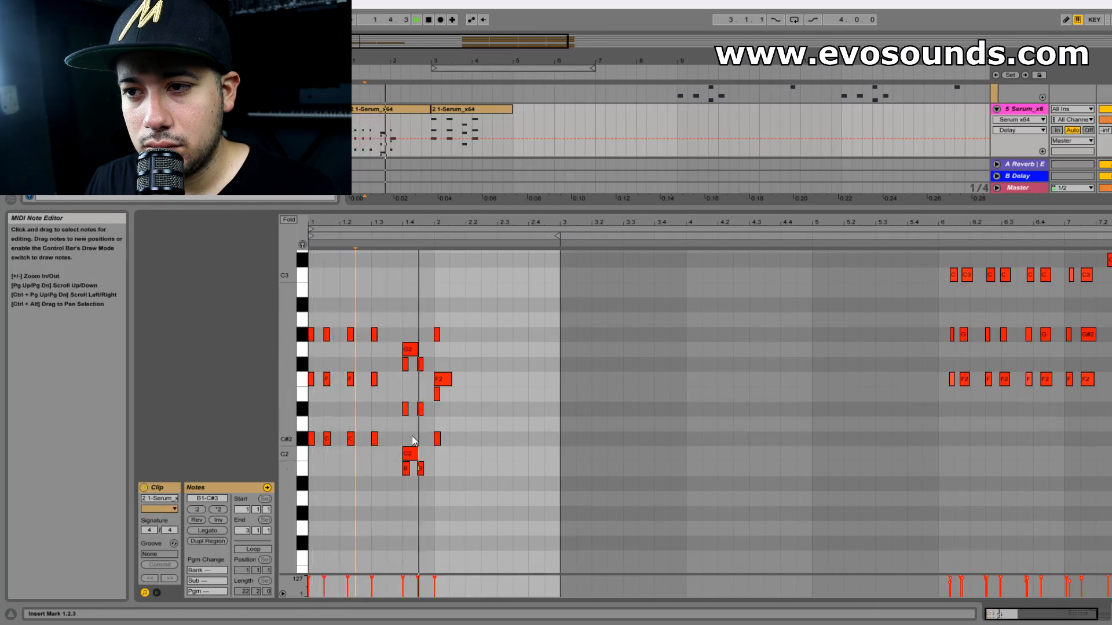
{"action": "key", "text": "space"}
{"action": "left_click", "coordinate": [410, 453]}
{"action": "key", "text": "Delete"}
{"action": "left_click", "coordinate": [410, 349]}
{"action": "key", "text": "Delete"}
{"action": "left_click", "coordinate": [447, 377]}
{"action": "key", "text": "Delete"}
Duplicate the short chord at 2.1 onto beats 2.2, 2.3 and 2.4 of the first clip.
{"action": "left_click_drag", "start_coordinate": [451, 482], "coordinate": [454, 375]}
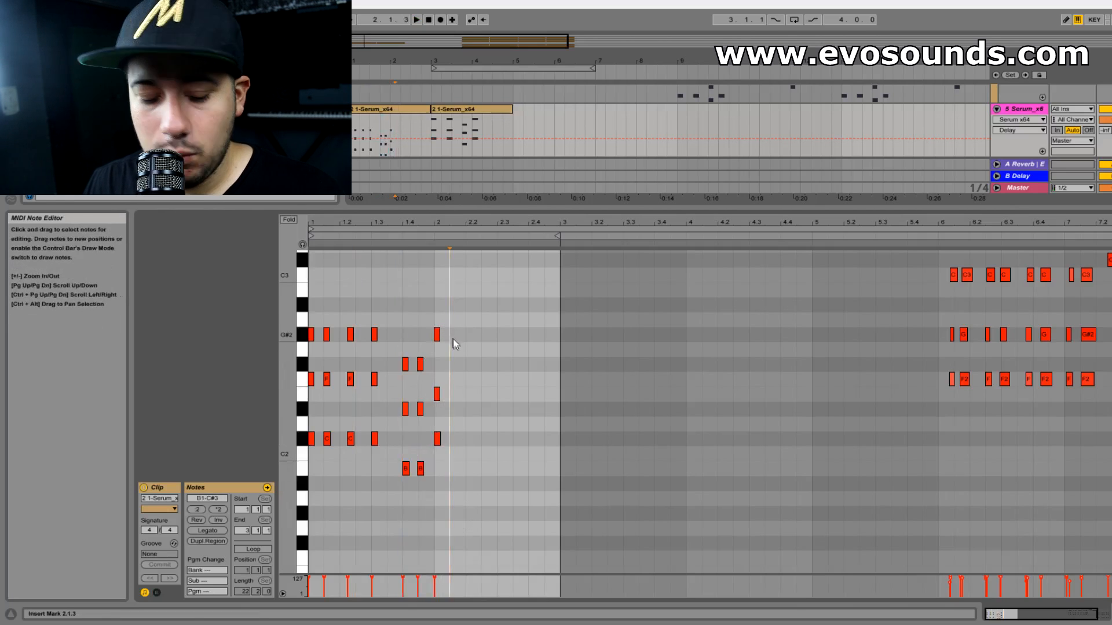
{"action": "left_click_drag", "start_coordinate": [468, 321], "coordinate": [433, 459]}
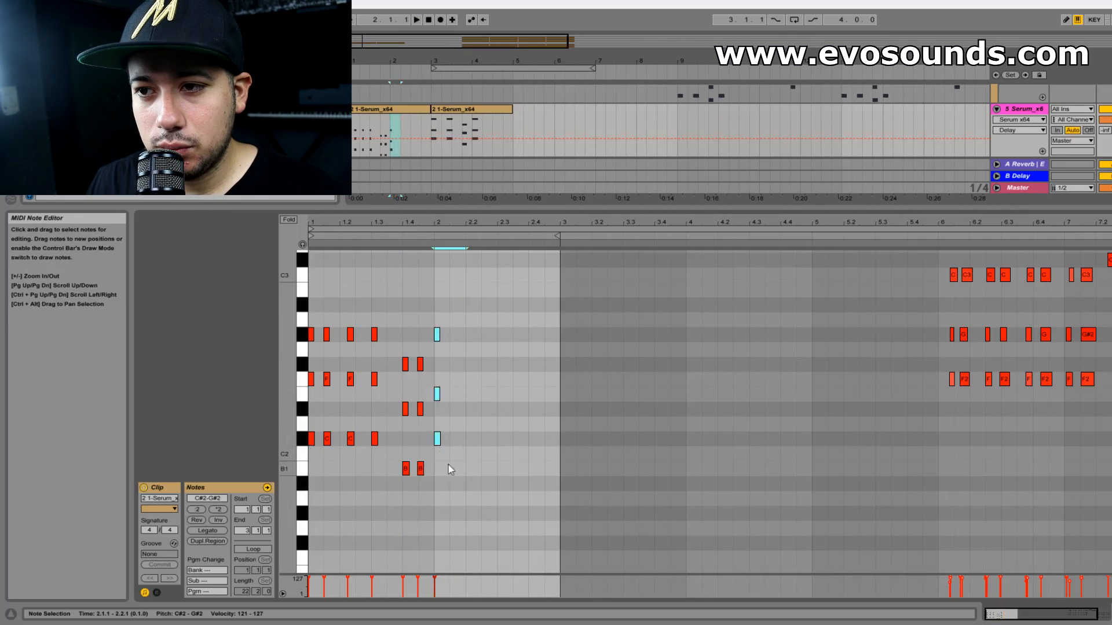
{"action": "key", "text": "space"}
{"action": "key", "text": "ctrl+d"}
{"action": "key", "text": "ctrl+d"}
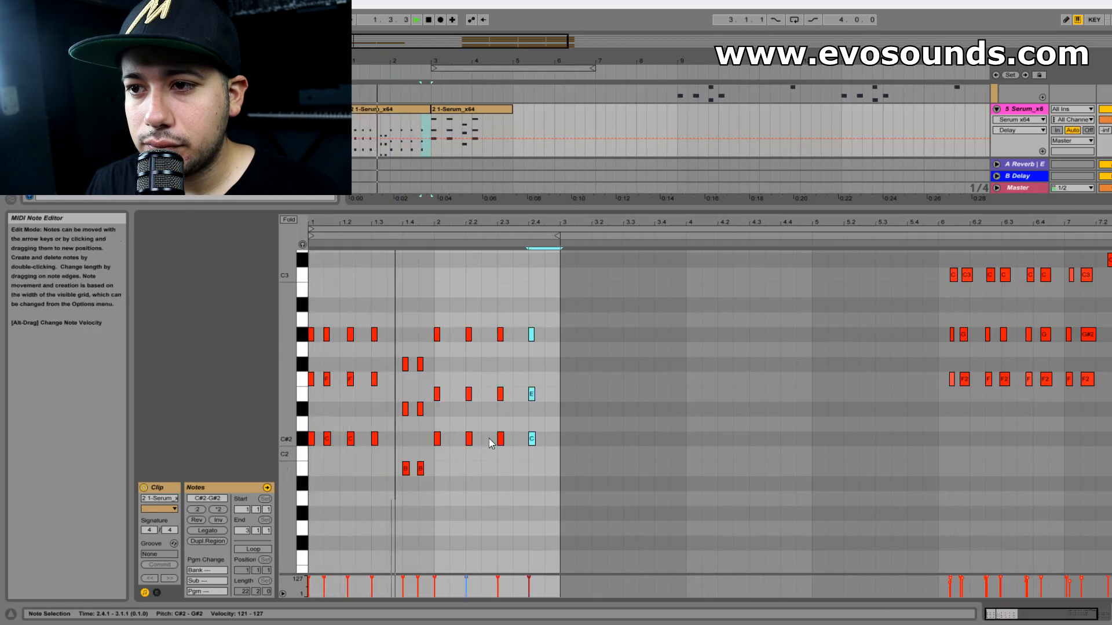
Raise the outer notes of the two chords at beat 1.4 to C2 and G2, keeping the middle notes at D#2.
{"action": "key", "text": "space"}
{"action": "left_click_drag", "start_coordinate": [429, 481], "coordinate": [404, 387]}
{"action": "key", "text": "Up"}
{"action": "key", "text": "Down"}
{"action": "key", "text": "Down"}
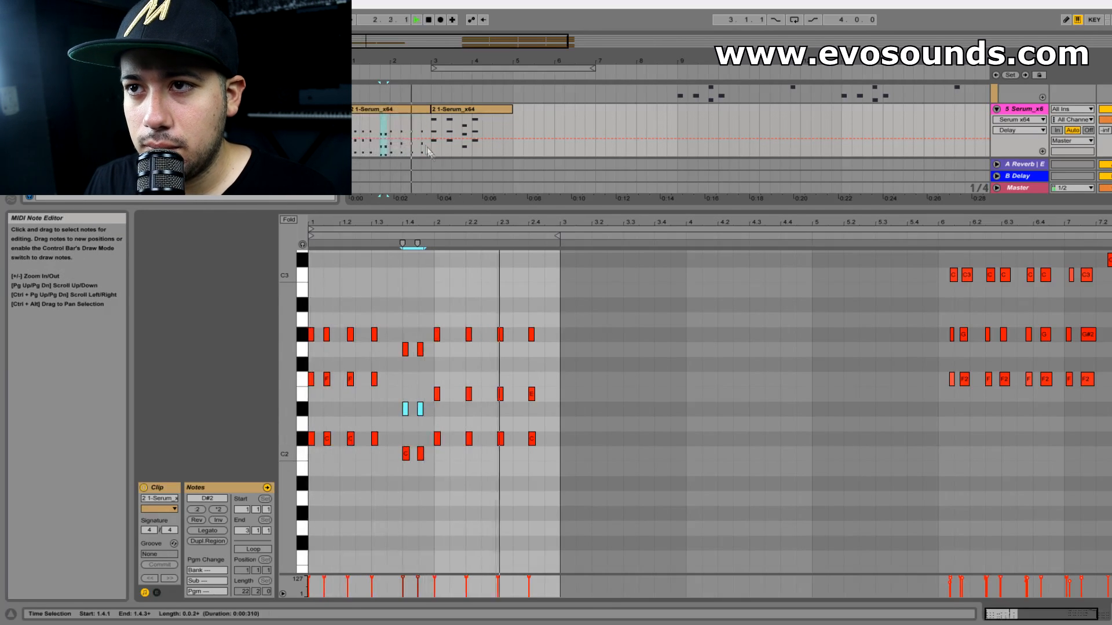
{"action": "left_click", "coordinate": [421, 109]}
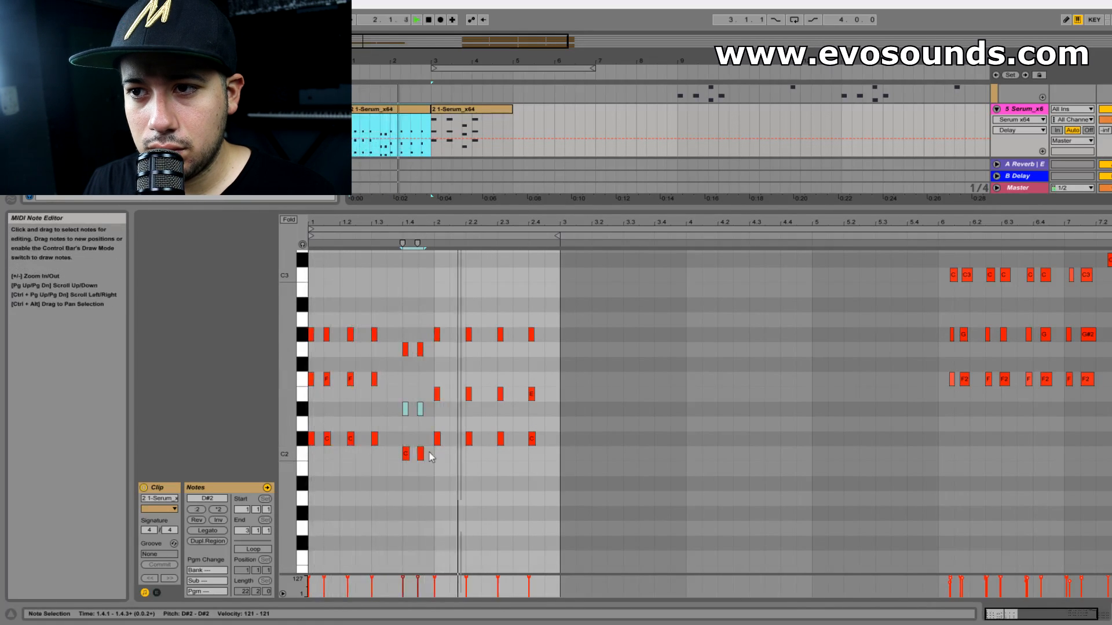
Raise the middle notes of the four bar 2 chords to F2 and play the clip.
{"action": "left_click_drag", "start_coordinate": [548, 448], "coordinate": [446, 300]}
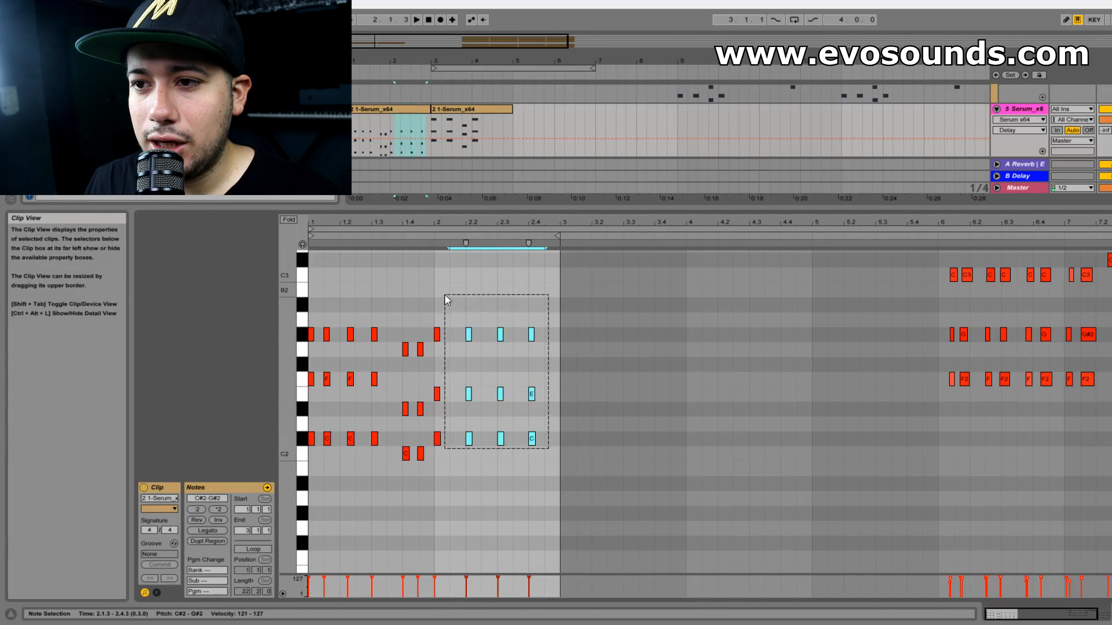
{"action": "left_click_drag", "start_coordinate": [578, 367], "coordinate": [440, 405]}
{"action": "key", "text": "Up"}
{"action": "key", "text": "space"}
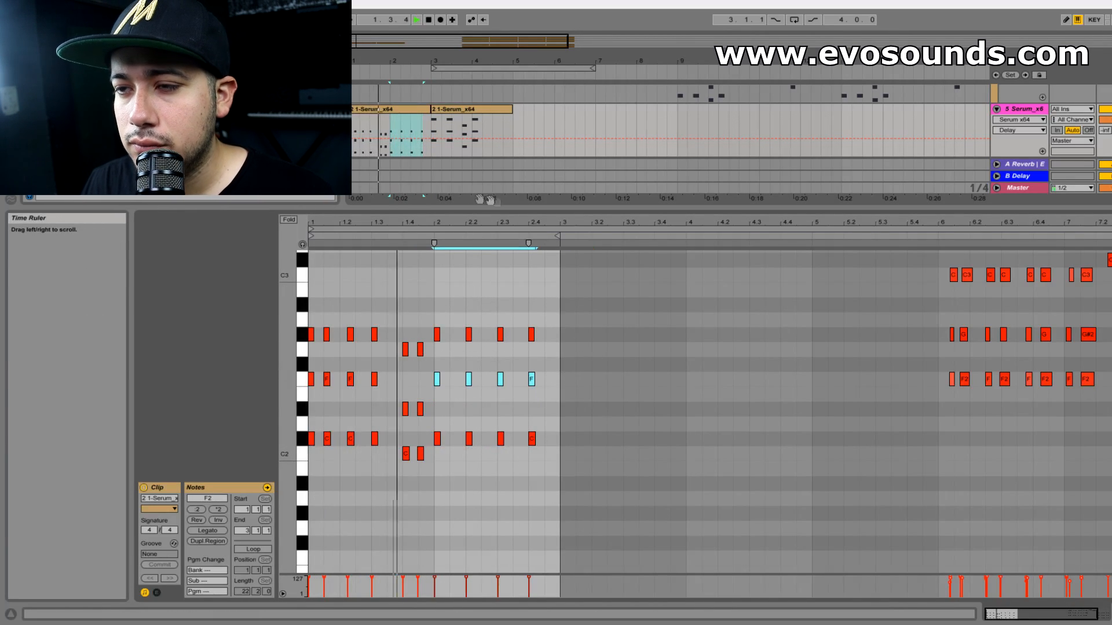
{"action": "left_click", "coordinate": [401, 109]}
{"action": "key", "text": "ctrl+d"}
{"action": "key", "text": "ctrl+z"}
Stop playback, open the second Serum clip, and move its short chord notes from bar 3 back to the clip start.
{"action": "key", "text": "space"}
{"action": "left_click", "coordinate": [453, 111]}
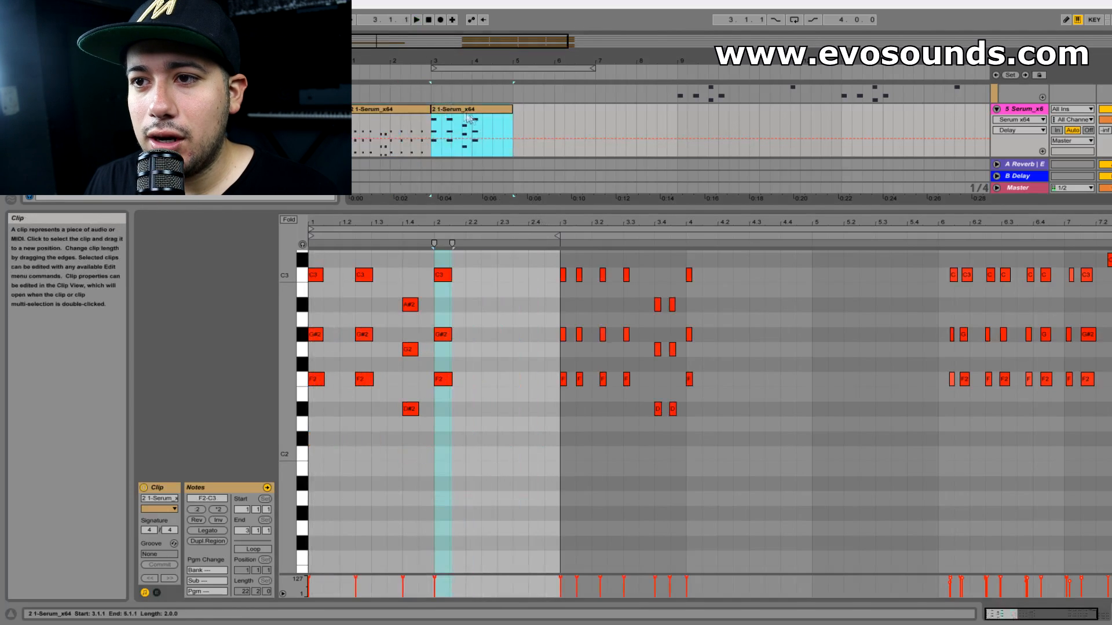
{"action": "left_click", "coordinate": [574, 426]}
{"action": "left_click_drag", "start_coordinate": [561, 429], "coordinate": [756, 241]}
{"action": "key", "text": "Left"}
{"action": "key", "text": "Left"}
{"action": "key", "text": "Left"}
{"action": "key", "text": "Left"}
{"action": "key", "text": "Left"}
{"action": "key", "text": "Left"}
{"action": "key", "text": "Left"}
{"action": "key", "text": "Left"}
{"action": "key", "text": "Left"}
{"action": "key", "text": "Left"}
{"action": "key", "text": "Left"}
{"action": "key", "text": "Left"}
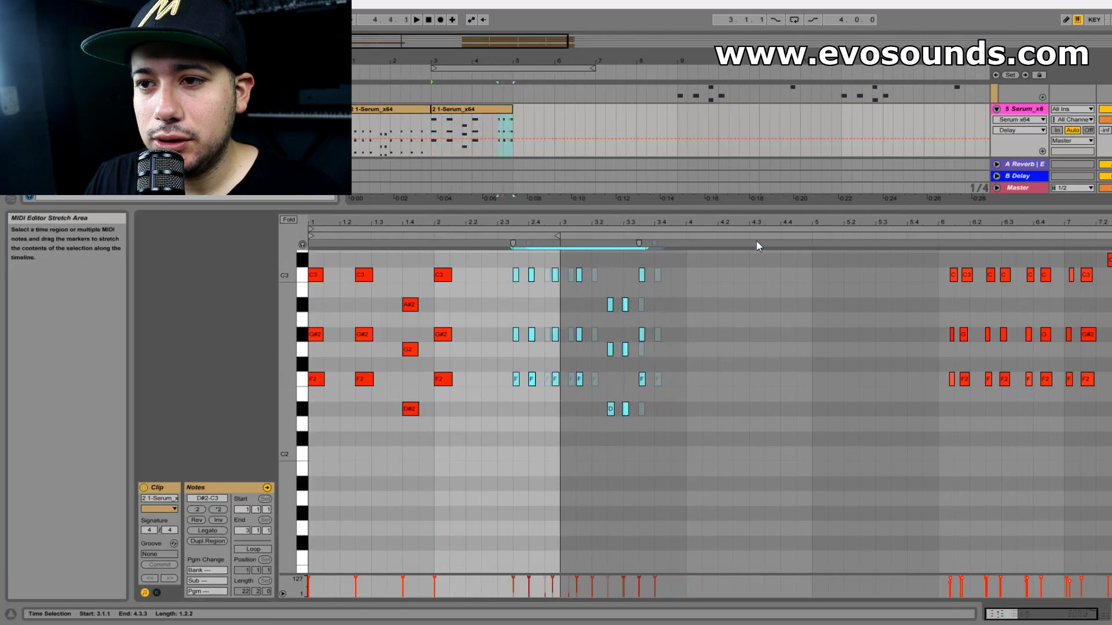
{"action": "key", "text": "Left"}
{"action": "key", "text": "Left"}
{"action": "key", "text": "Left"}
{"action": "key", "text": "Left"}
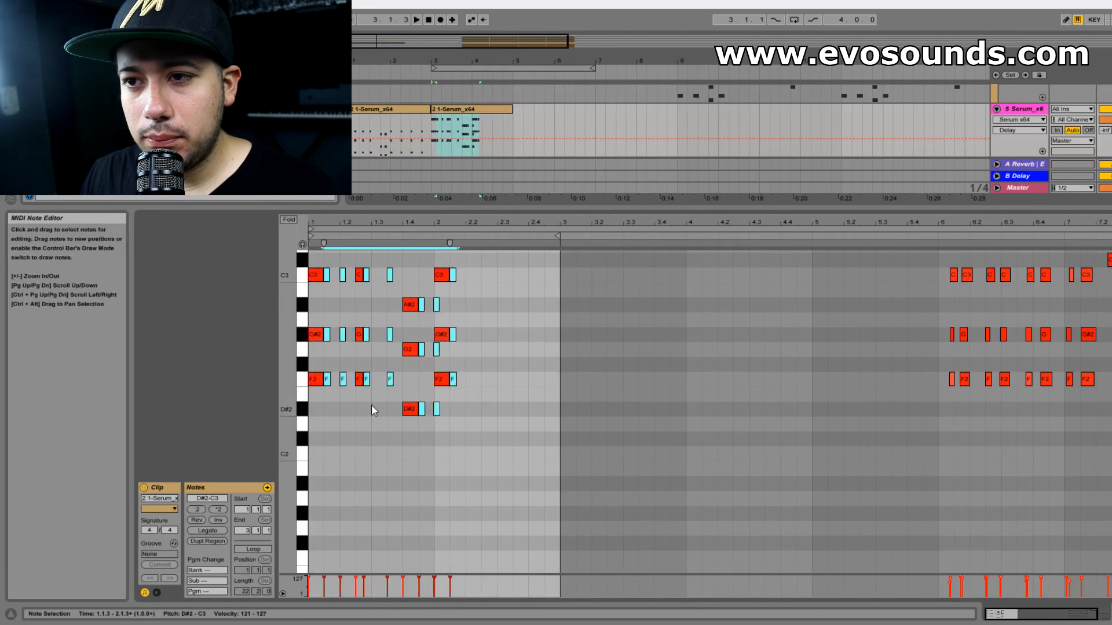
Delete the leftover long chord notes from the second clip and play the remaining pluck rhythm.
{"action": "left_click_drag", "start_coordinate": [372, 406], "coordinate": [363, 253]}
{"action": "key", "text": "Delete"}
{"action": "key", "text": "space"}
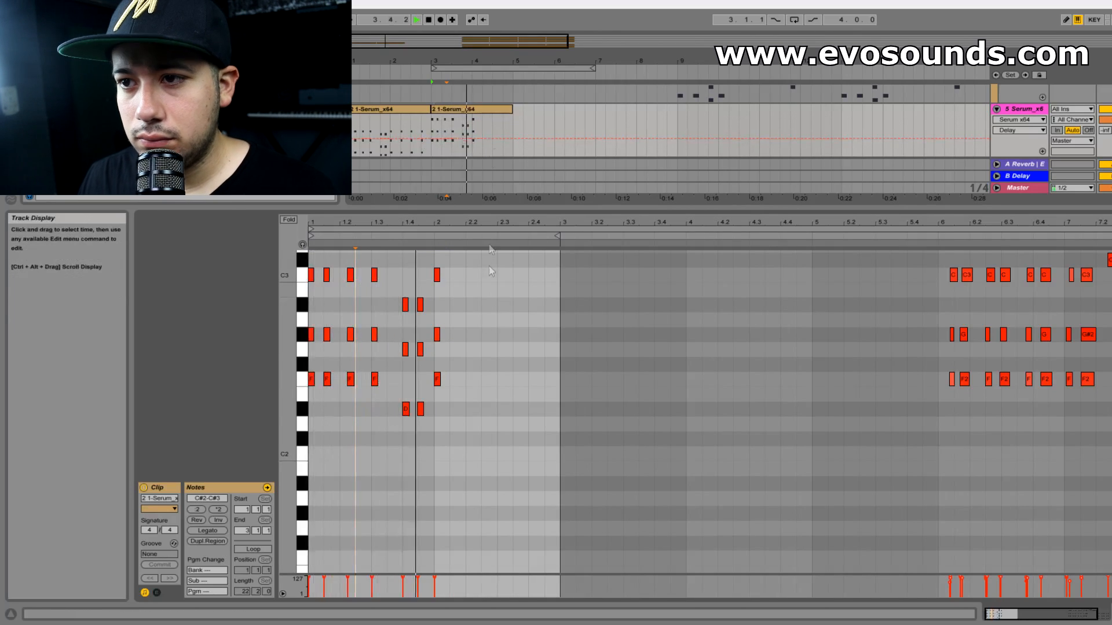
Duplicate the chord at the start of bar 2 so it repeats on beats 2.2, 2.3 and 2.4, and play the clip.
{"action": "key", "text": "space"}
{"action": "left_click_drag", "start_coordinate": [440, 409], "coordinate": [461, 255]}
{"action": "key", "text": "ctrl+d"}
{"action": "key", "text": "ctrl+d"}
{"action": "key", "text": "ctrl+d"}
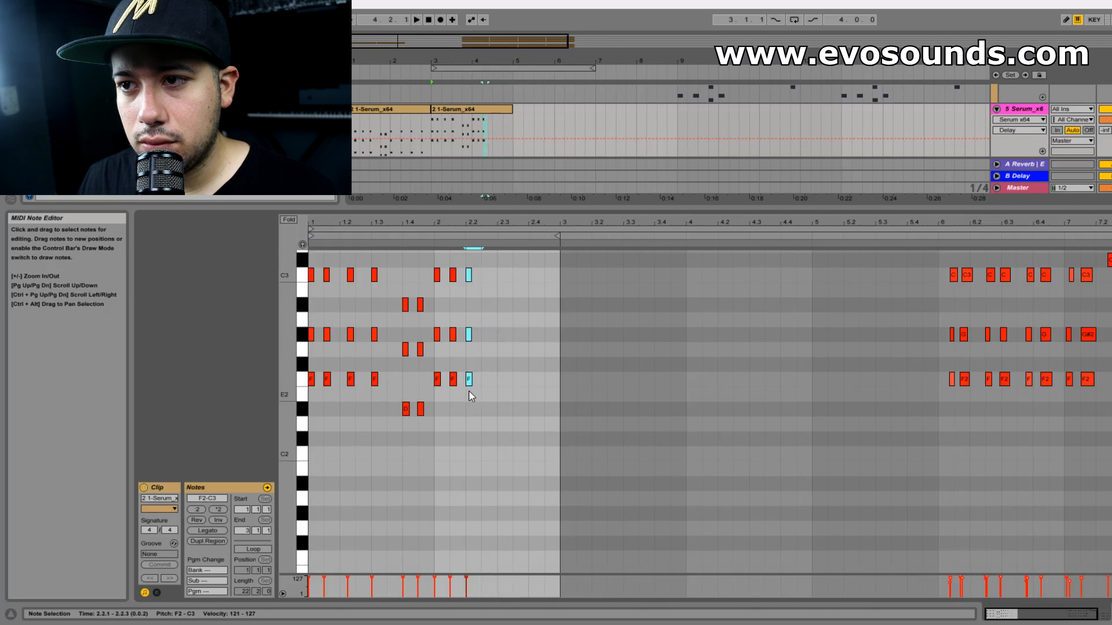
{"action": "key", "text": "ctrl+d"}
{"action": "key", "text": "ctrl+d"}
{"action": "key", "text": "ctrl+d"}
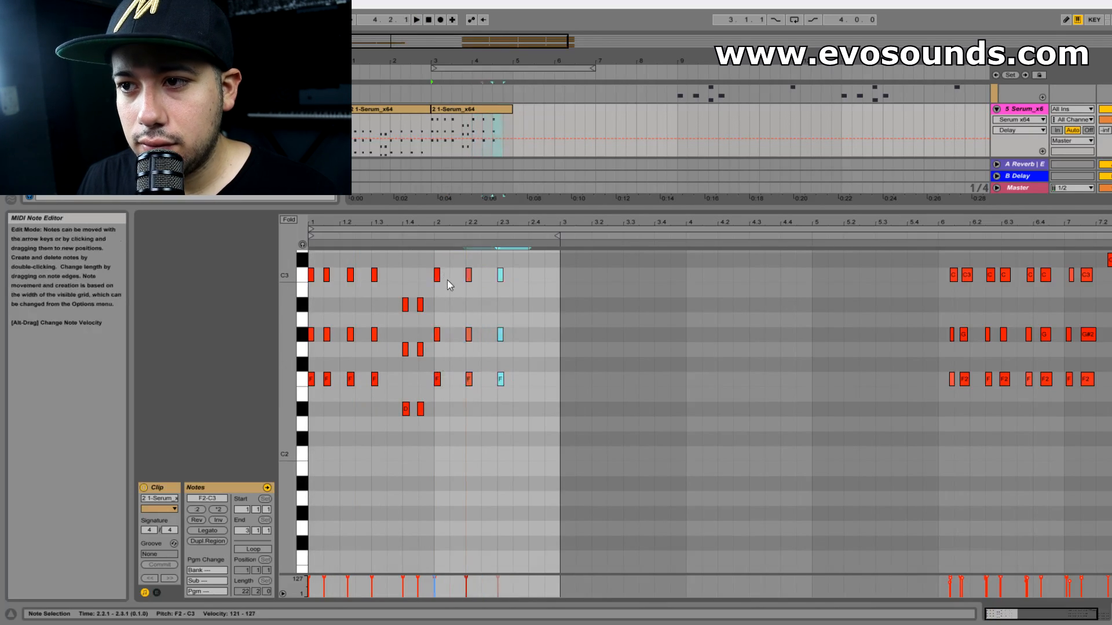
{"action": "key", "text": "space"}
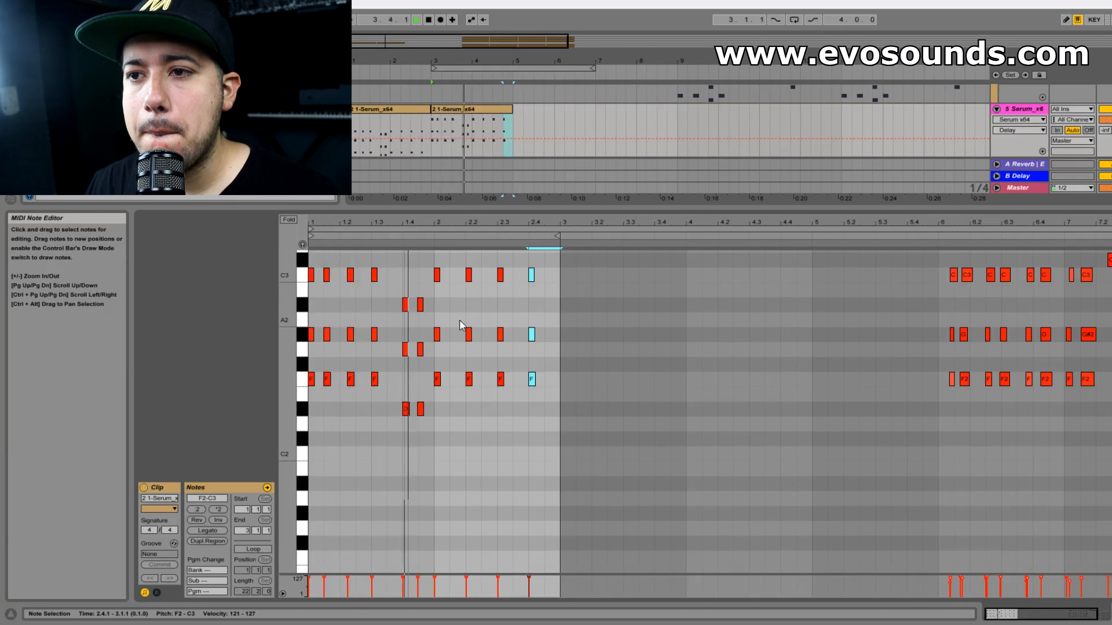
Duplicate the two Serum pluck clips of bars 1 to 4 into bars 5 to 8 and stop playback.
{"action": "left_click", "coordinate": [499, 139]}
{"action": "left_click_drag", "start_coordinate": [509, 138], "coordinate": [349, 145]}
{"action": "key", "text": "ctrl+d"}
{"action": "key", "text": "space"}
Add an EQ Eight after Serum on the pluck track and set its band 8 low-pass filter to 160 Hz.
{"action": "left_click_drag", "start_coordinate": [627, 211], "coordinate": [570, 550]}
{"action": "double_click", "coordinate": [1015, 317]}
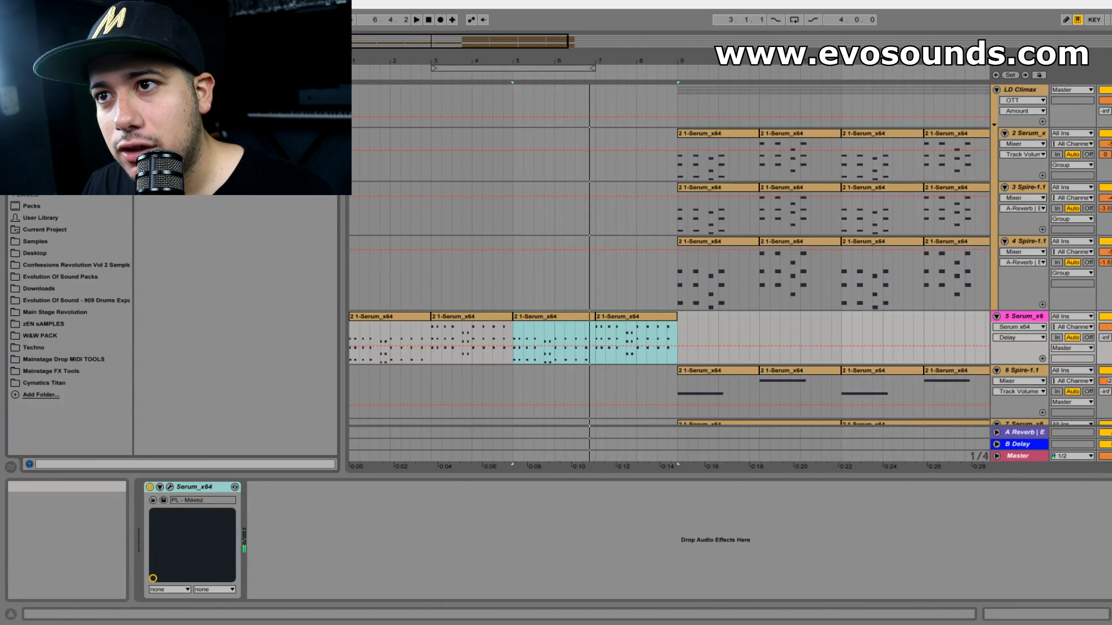
{"action": "left_click", "coordinate": [40, 118]}
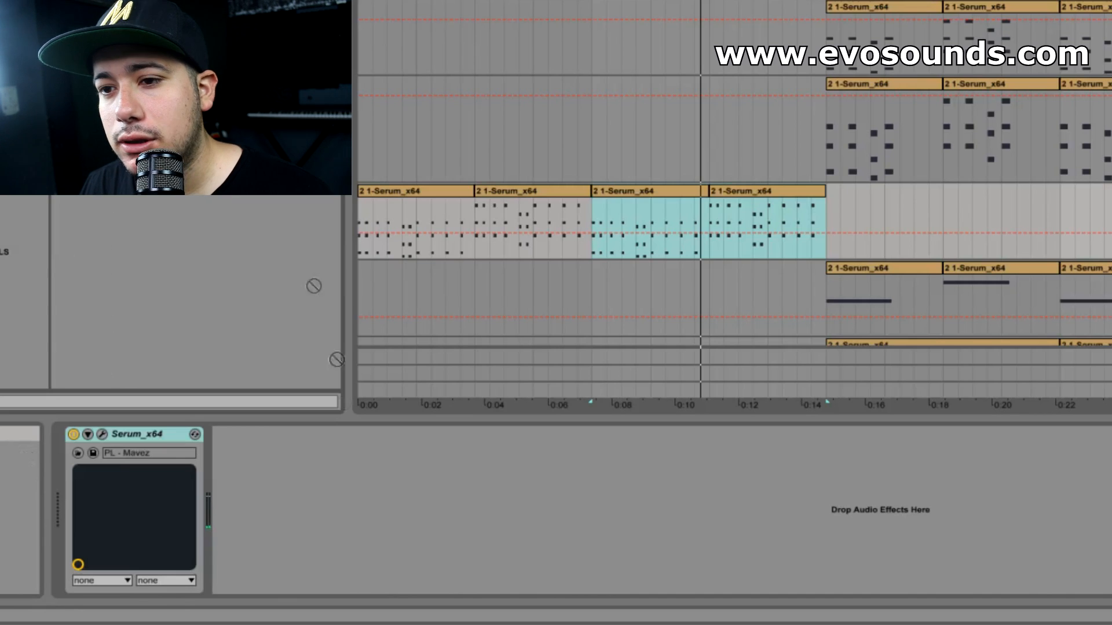
{"action": "left_click_drag", "start_coordinate": [0, 510], "coordinate": [454, 558]}
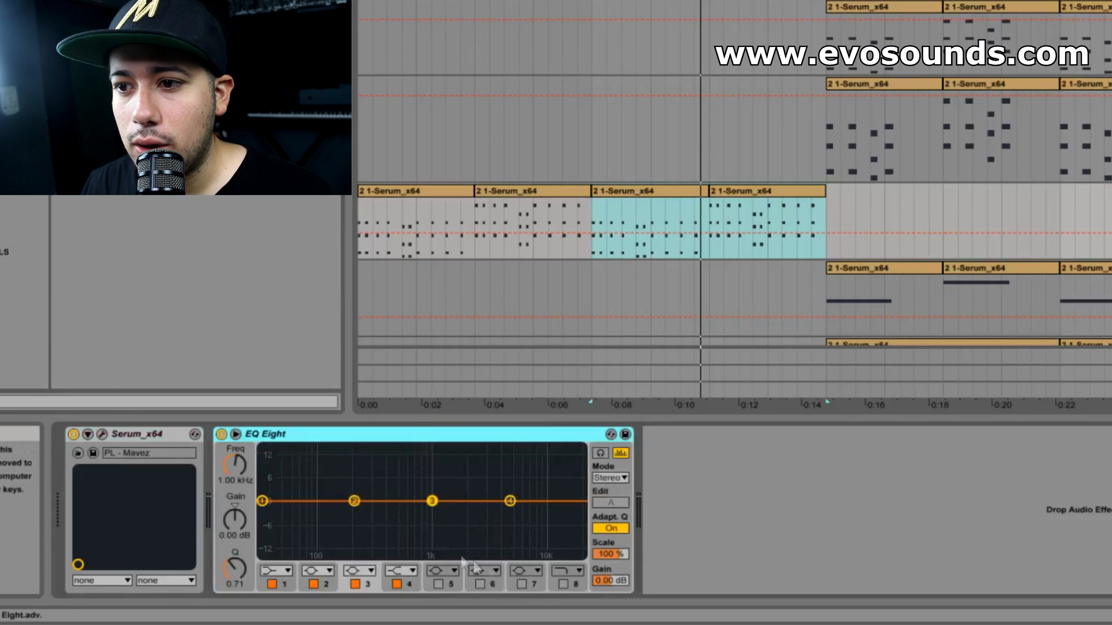
{"action": "left_click", "coordinate": [553, 590]}
{"action": "left_click_drag", "start_coordinate": [232, 466], "coordinate": [232, 510]}
Automate the low-pass frequency to rise from bar 1 to 22 kHz at bar 7, and shorten the last pluck clip to end at 8.2.1.
{"action": "left_click", "coordinate": [367, 244]}
{"action": "key", "text": "space"}
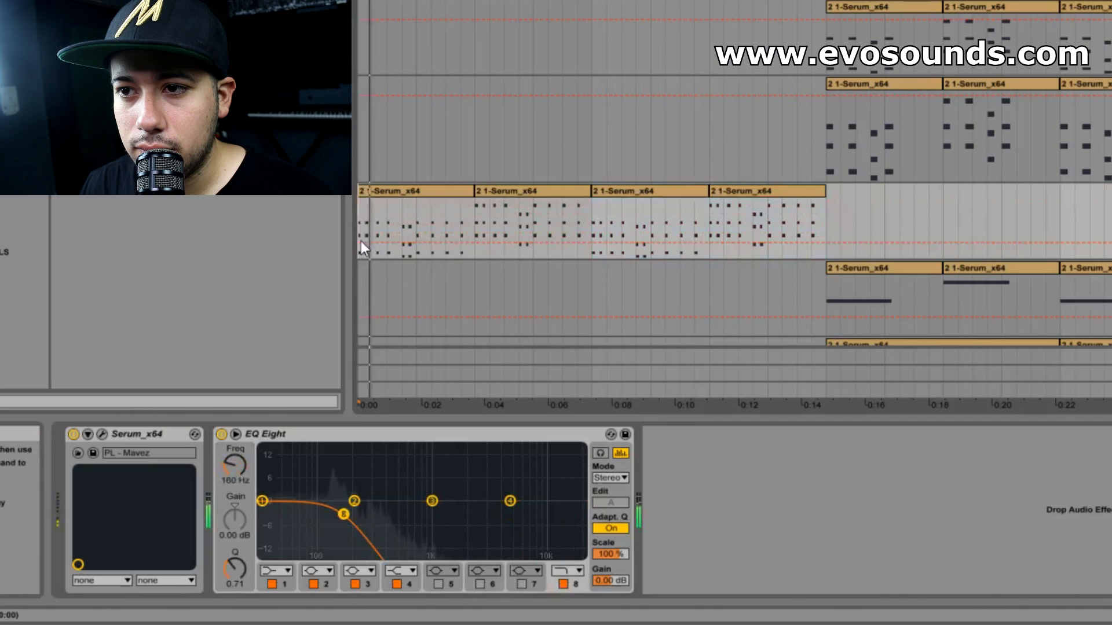
{"action": "left_click", "coordinate": [362, 243]}
{"action": "left_click_drag", "start_coordinate": [378, 242], "coordinate": [710, 200]}
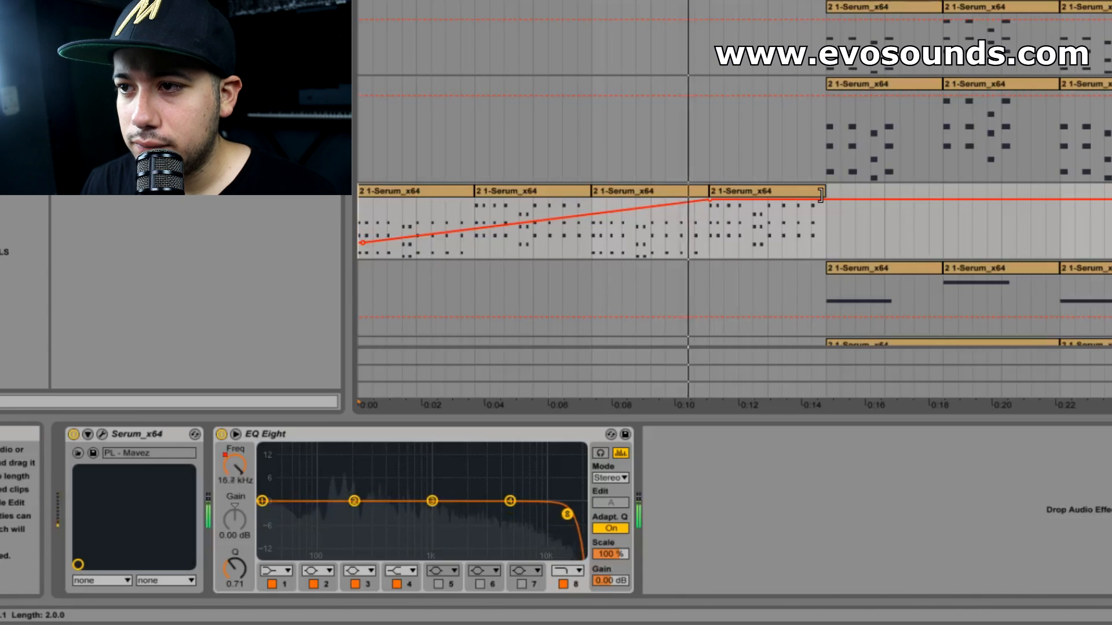
{"action": "left_click_drag", "start_coordinate": [824, 192], "coordinate": [782, 194]}
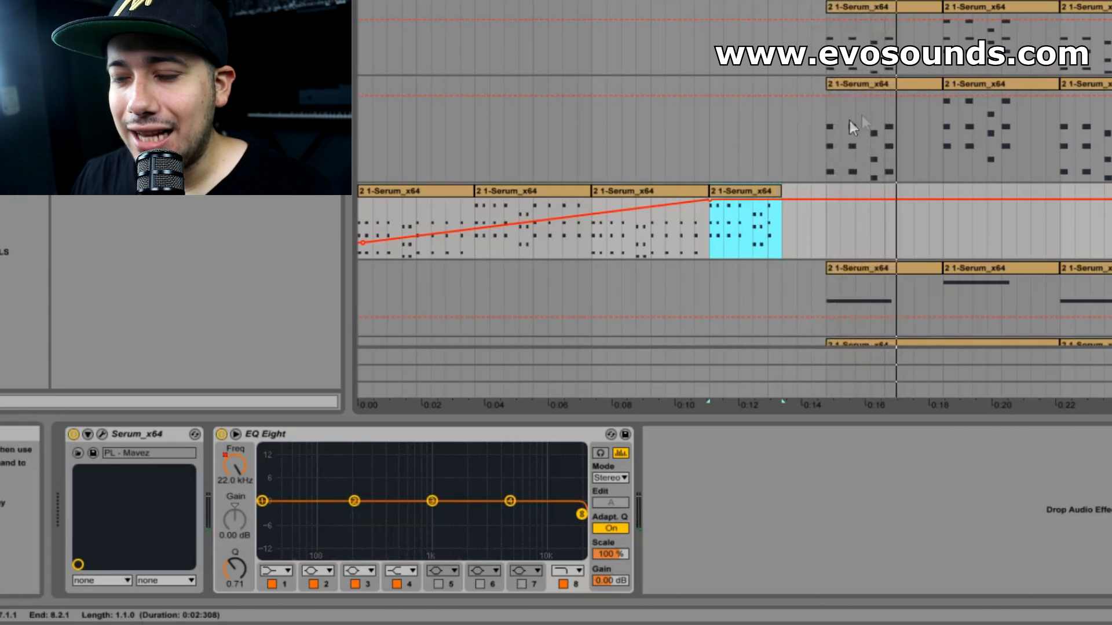
Insert a return track after the Reverb return and rename it "stabndard".
{"action": "scroll", "coordinate": [802, 185], "scroll_direction": "down", "scroll_amount": 3}
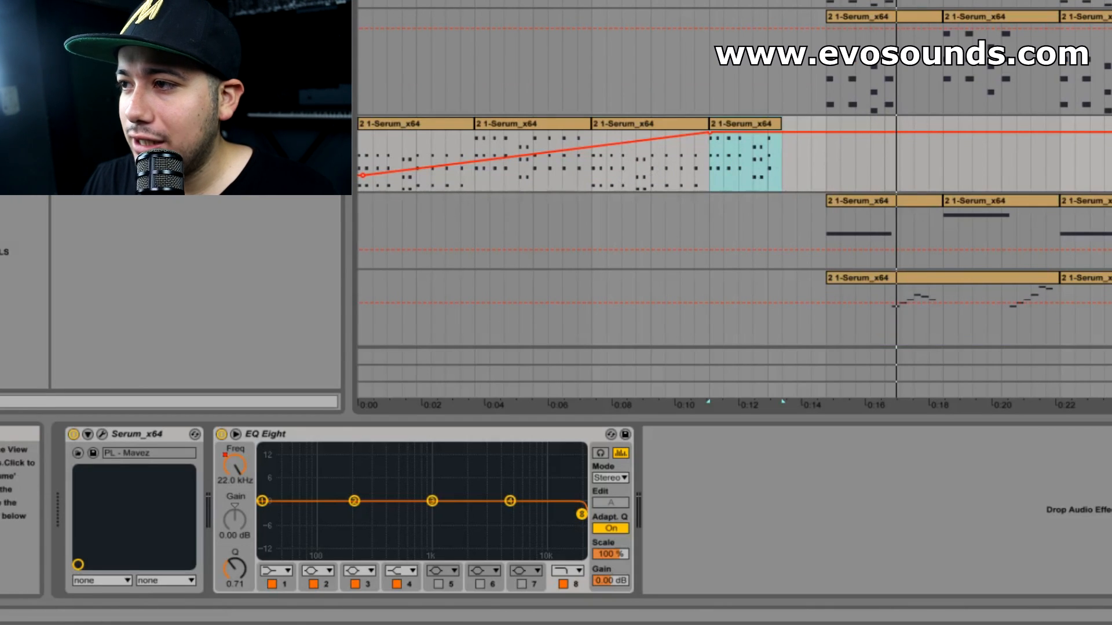
{"action": "key", "text": "Tab"}
{"action": "right_click", "coordinate": [980, 32]}
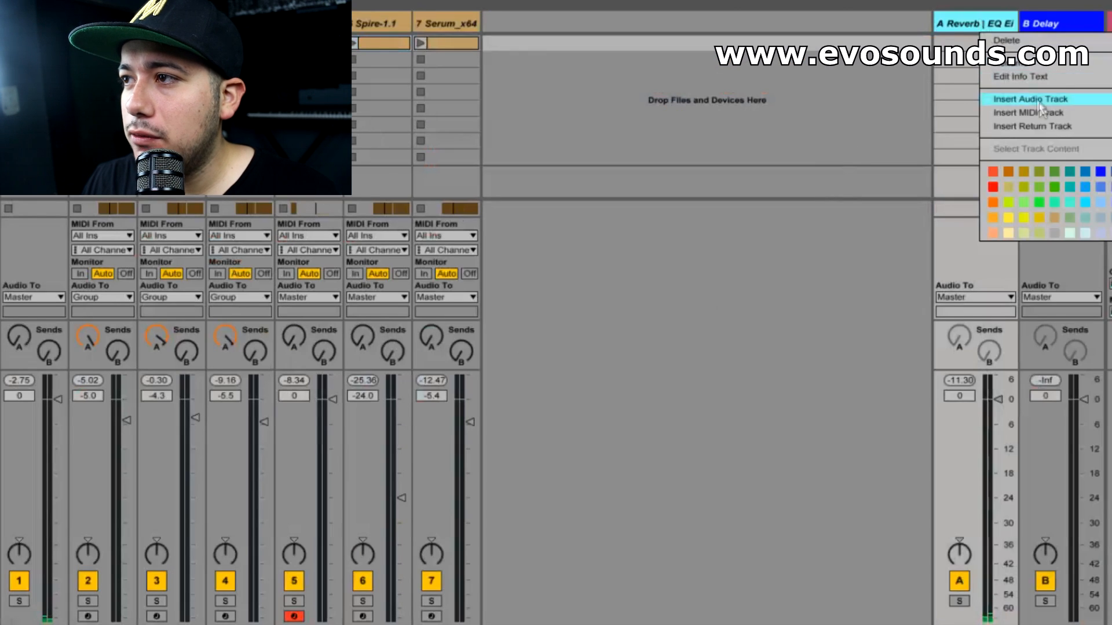
{"action": "left_click", "coordinate": [1033, 126]}
{"action": "key", "text": "ctrl+r"}
{"action": "type", "text": "stabndard"}
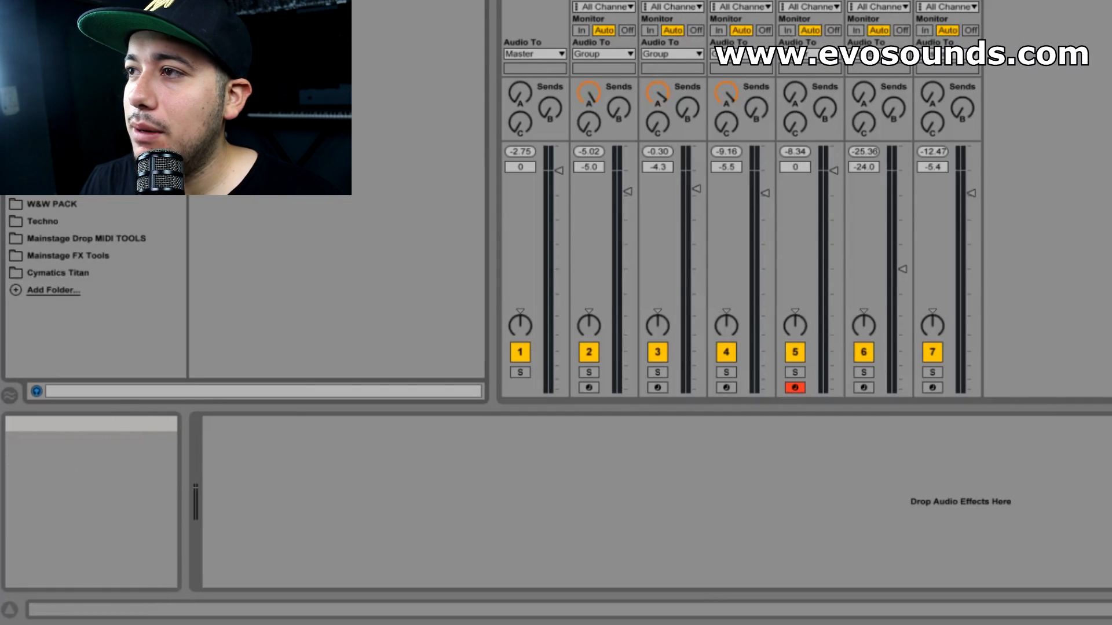
Set the new return's Reverb to 100% wet and adjust the pluck track's send to it, checking it from the arrangement start.
{"action": "left_click_drag", "start_coordinate": [621, 562], "coordinate": [621, 510]}
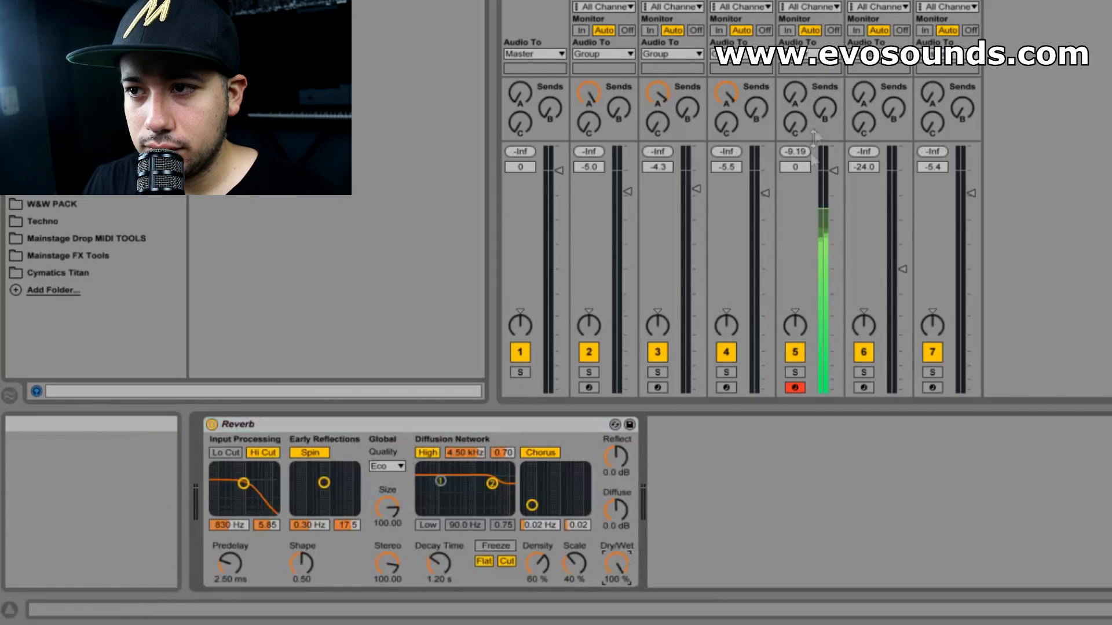
{"action": "left_click", "coordinate": [825, 108]}
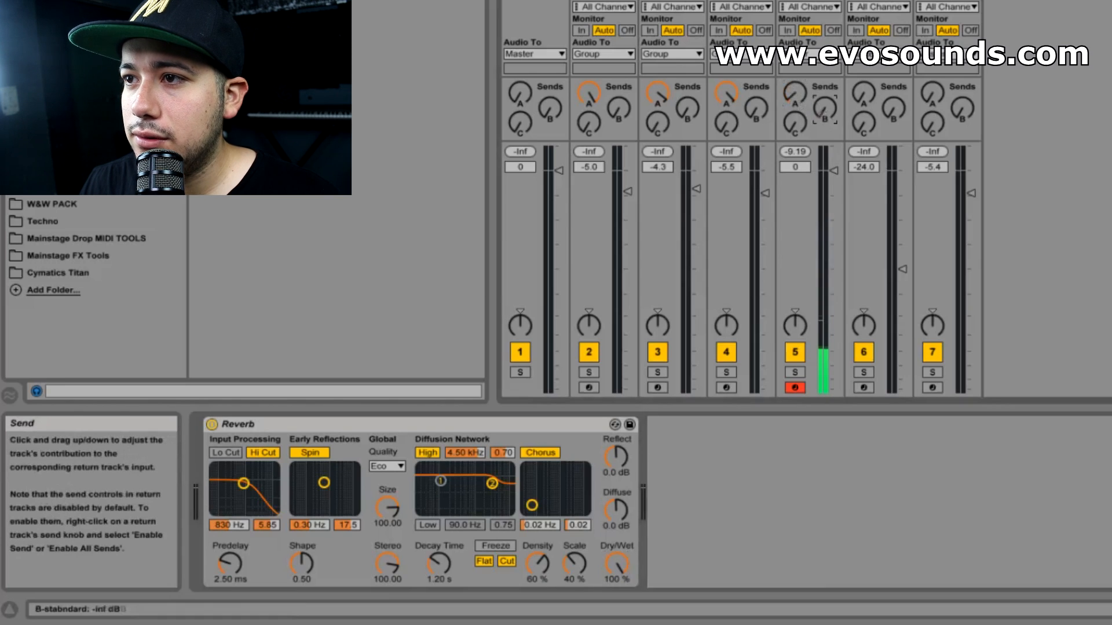
{"action": "key", "text": "Tab"}
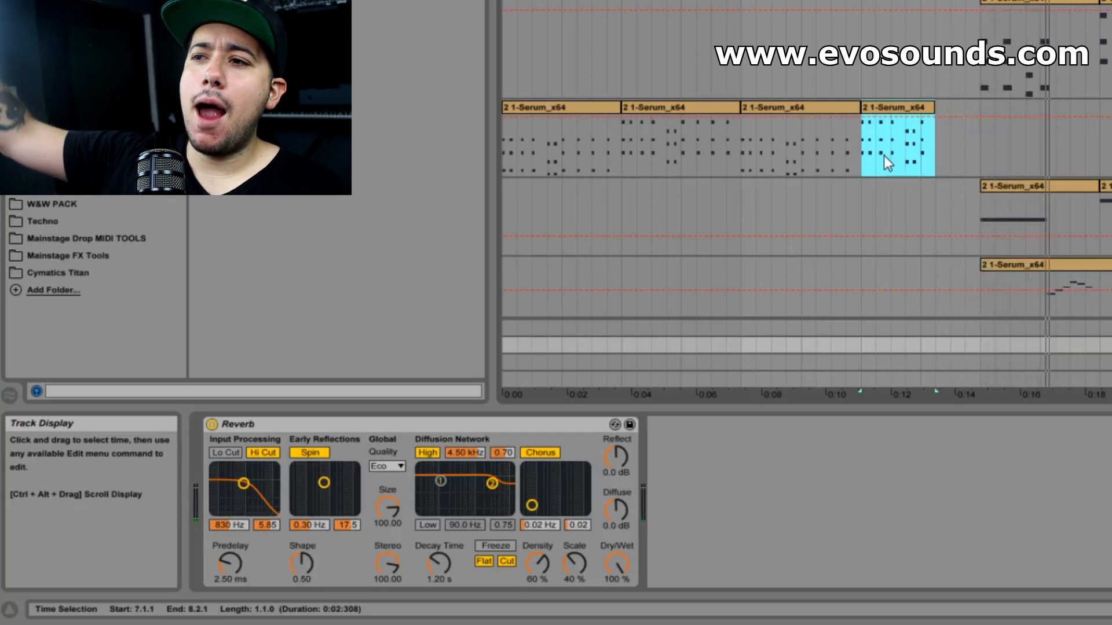
{"action": "left_click", "coordinate": [501, 161]}
{"action": "left_click", "coordinate": [510, 148]}
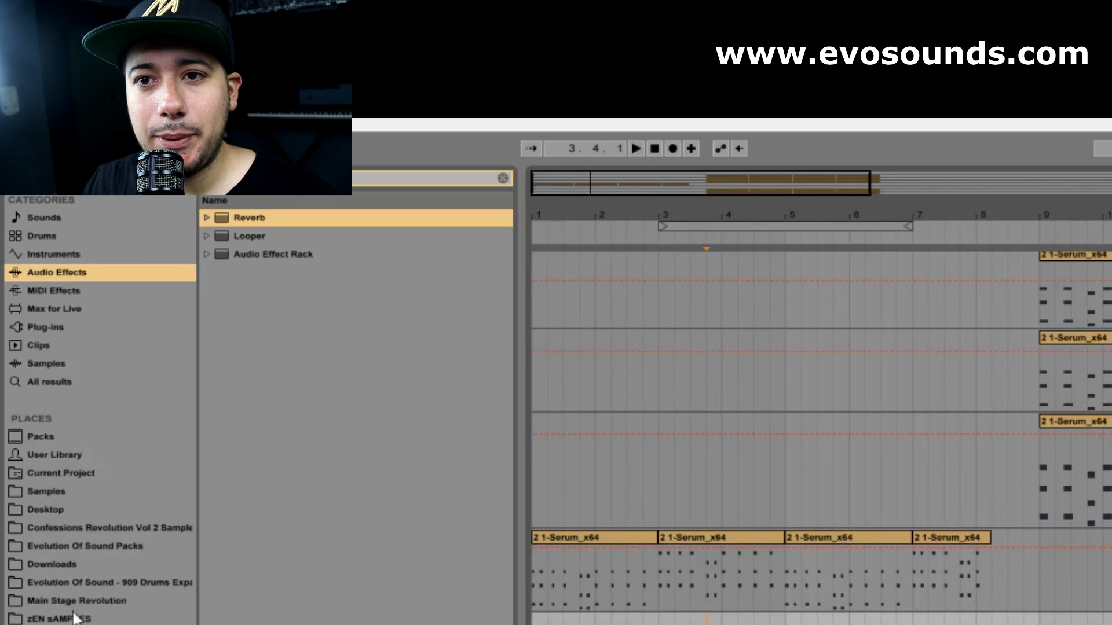
Audition the Mainstage FX Tools atmospheres and place Evolution Of Sound - Atmosphere 5 on the Uplifter track from bar 1.
{"action": "key", "text": "ctrl+f"}
{"action": "left_click", "coordinate": [502, 178]}
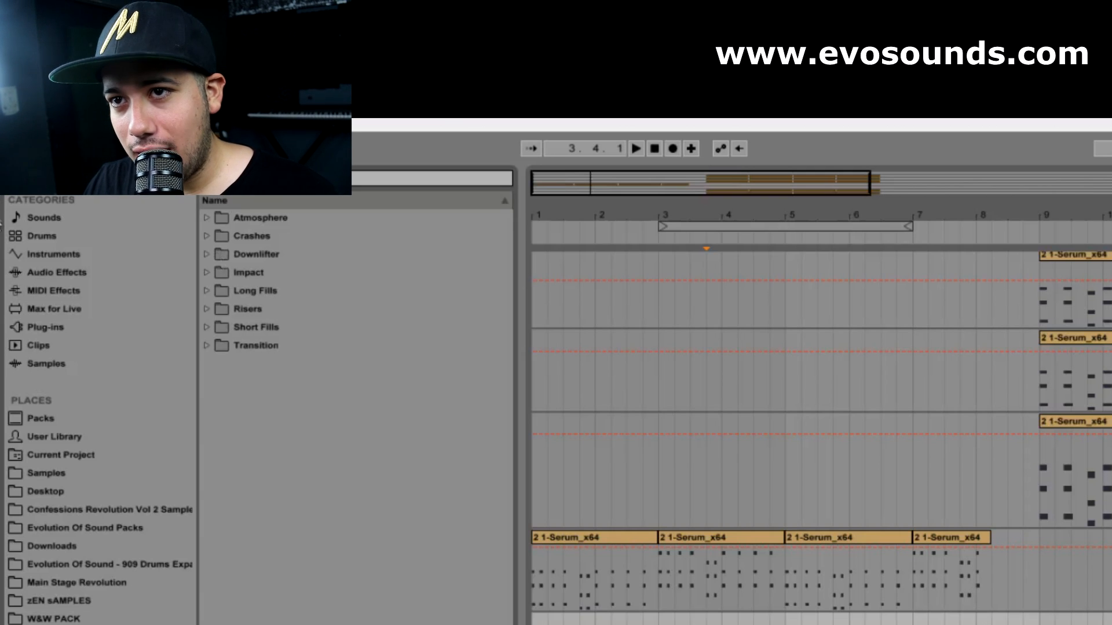
{"action": "left_click", "coordinate": [207, 218]}
{"action": "left_click", "coordinate": [325, 254]}
{"action": "left_click", "coordinate": [345, 273]}
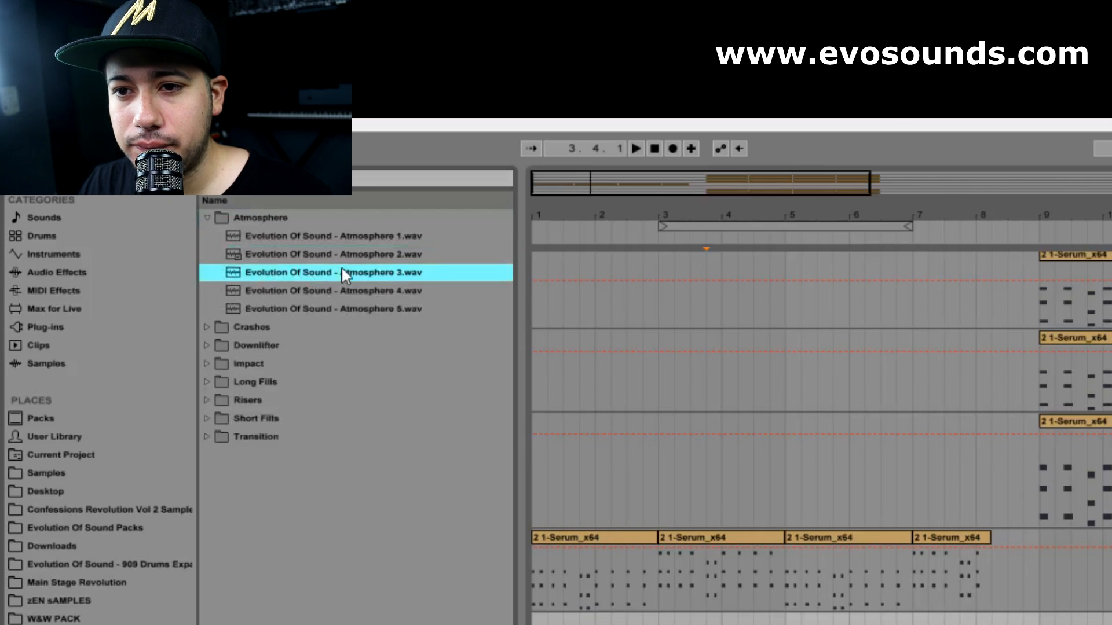
{"action": "left_click", "coordinate": [384, 290]}
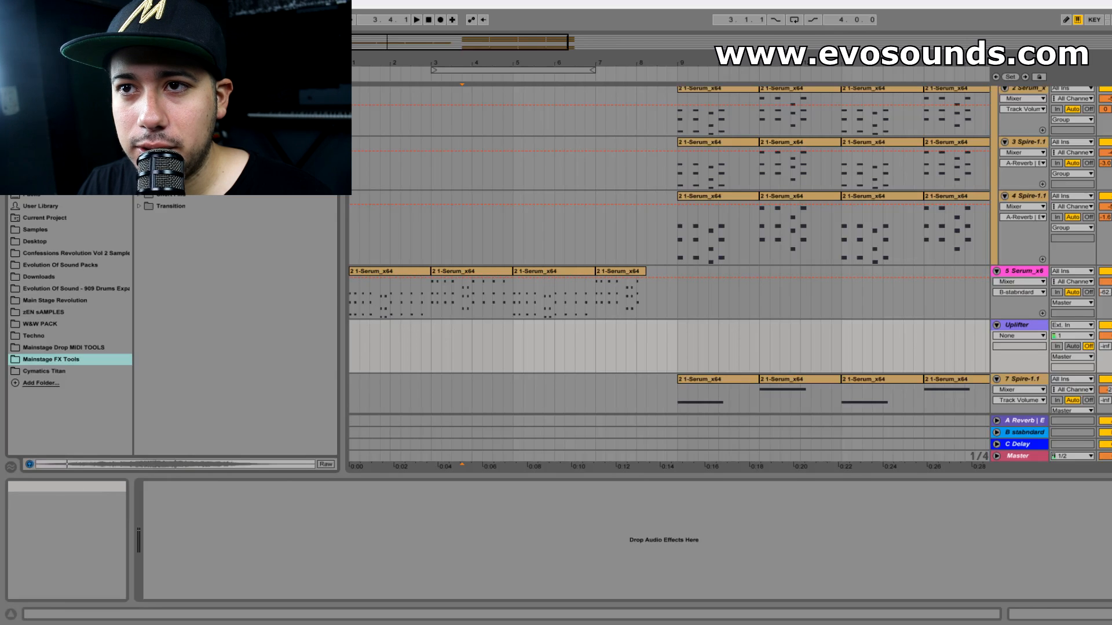
{"action": "left_click_drag", "start_coordinate": [191, 147], "coordinate": [350, 322]}
{"action": "key", "text": "space"}
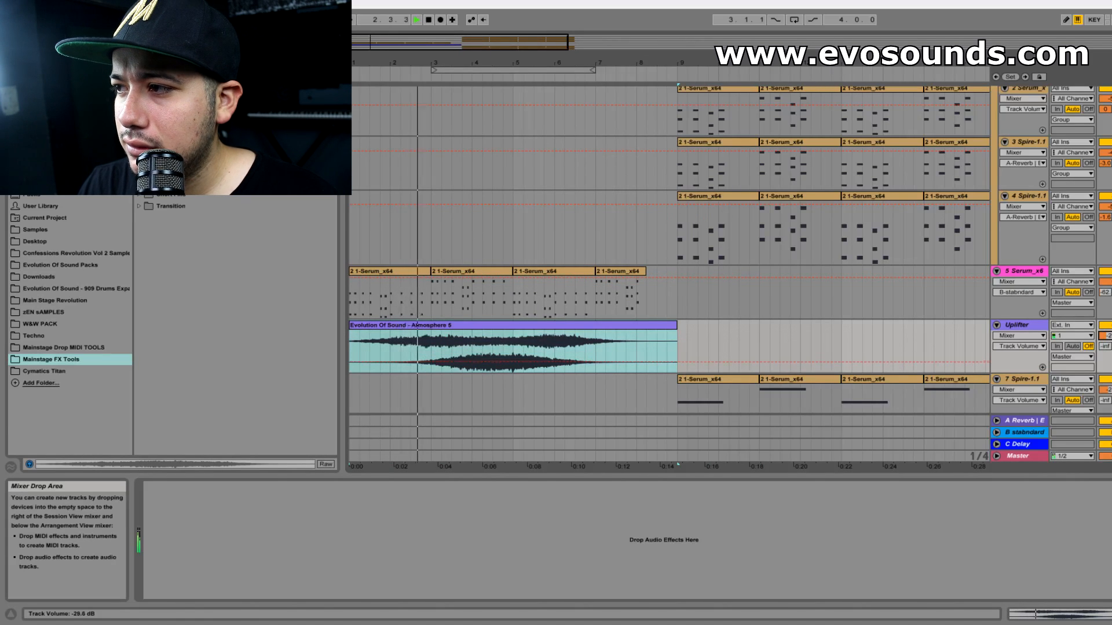
Rename the track holding the atmosphere sample to "ATMO".
{"action": "left_click", "coordinate": [1028, 324]}
{"action": "key", "text": "ctrl+r"}
{"action": "type", "text": "ATMO"}
{"action": "key", "text": "Return"}
Insert a new audio track below the atmosphere track and name it "uPLIFTER".
{"action": "left_click", "coordinate": [1026, 271]}
{"action": "left_click", "coordinate": [1025, 325]}
{"action": "key", "text": "ctrl+t"}
{"action": "type", "text": "uPLIFTER"}
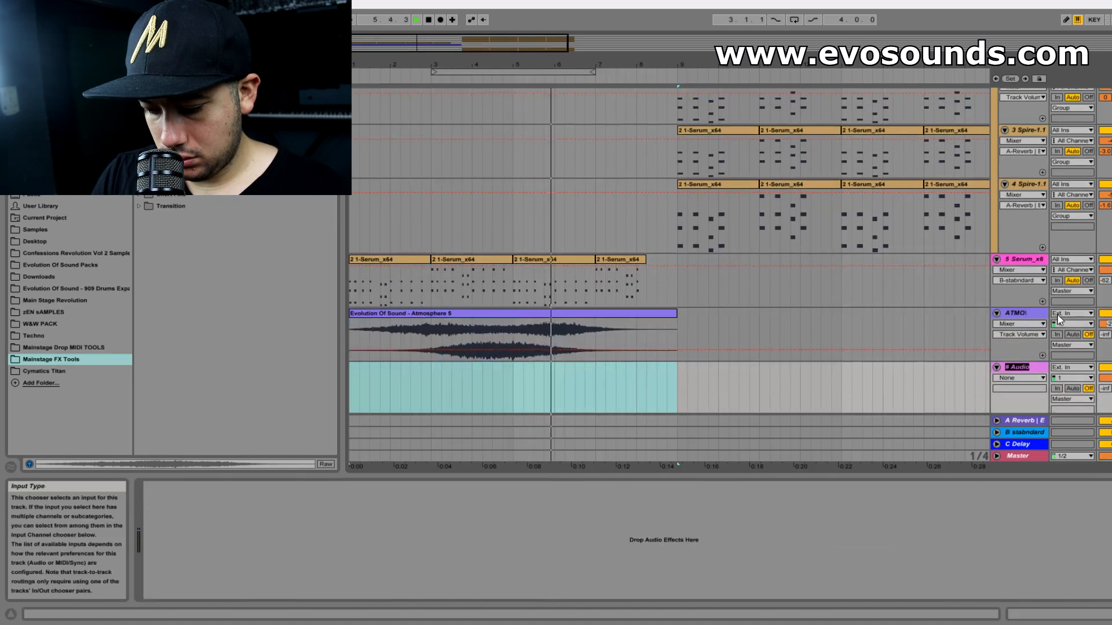
{"action": "key", "text": "Return"}
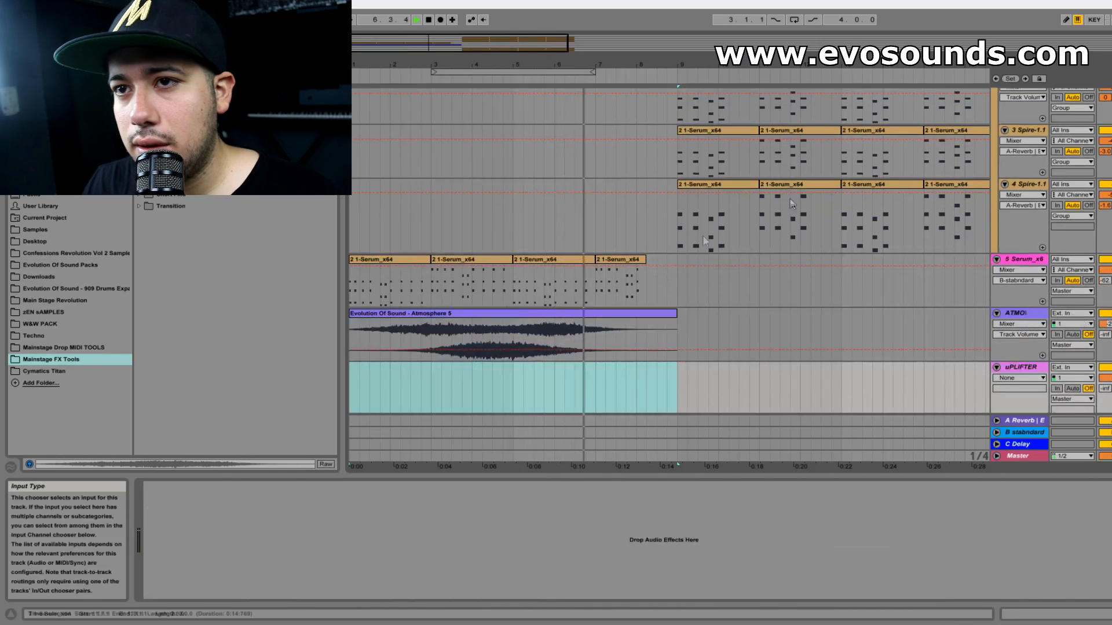
Place the Transiction 01 (G#) sample on the uPLIFTER track at bar 5 and shorten its tail.
{"action": "left_click", "coordinate": [140, 206]}
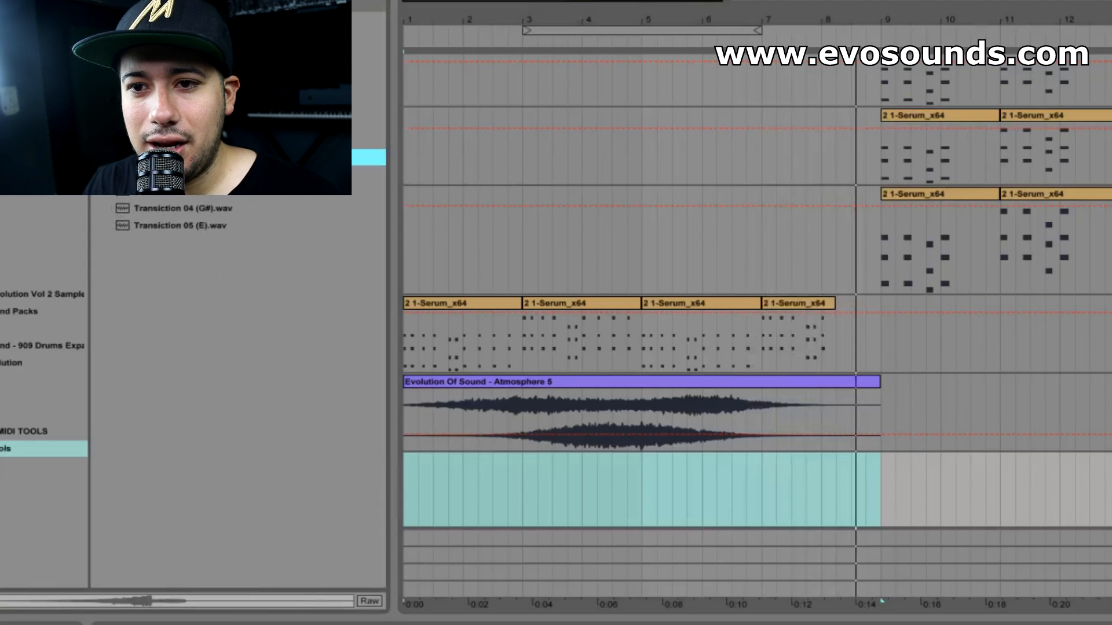
{"action": "left_click_drag", "start_coordinate": [183, 156], "coordinate": [643, 469]}
{"action": "left_click_drag", "start_coordinate": [1109, 490], "coordinate": [955, 490]}
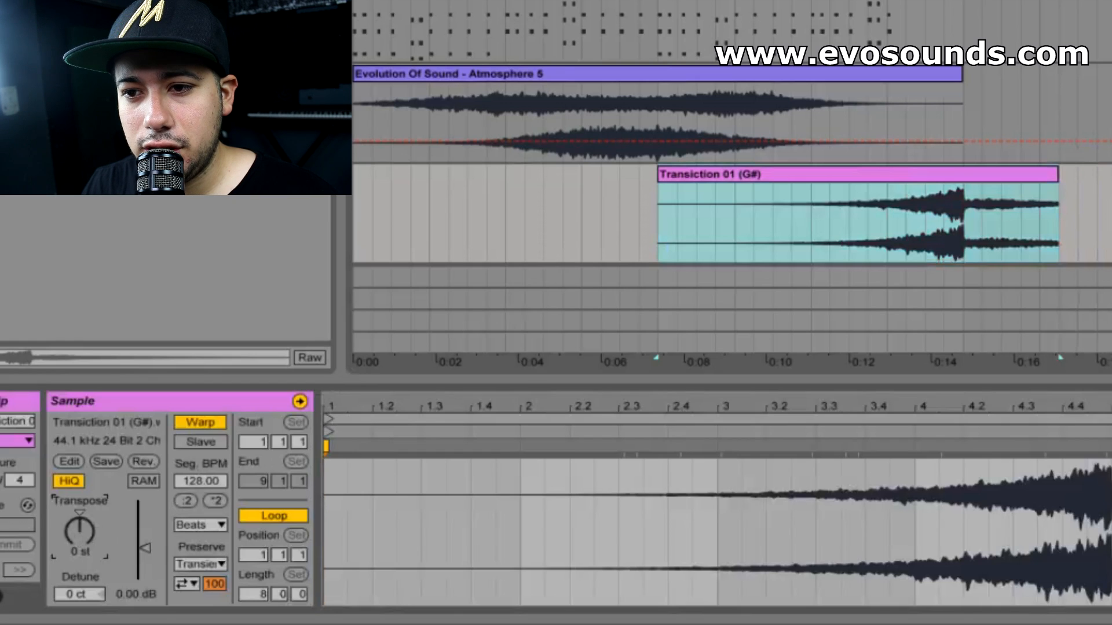
Transpose the transition clip by -3 st and switch its warp mode to Pro while playing it back.
{"action": "key", "text": "space"}
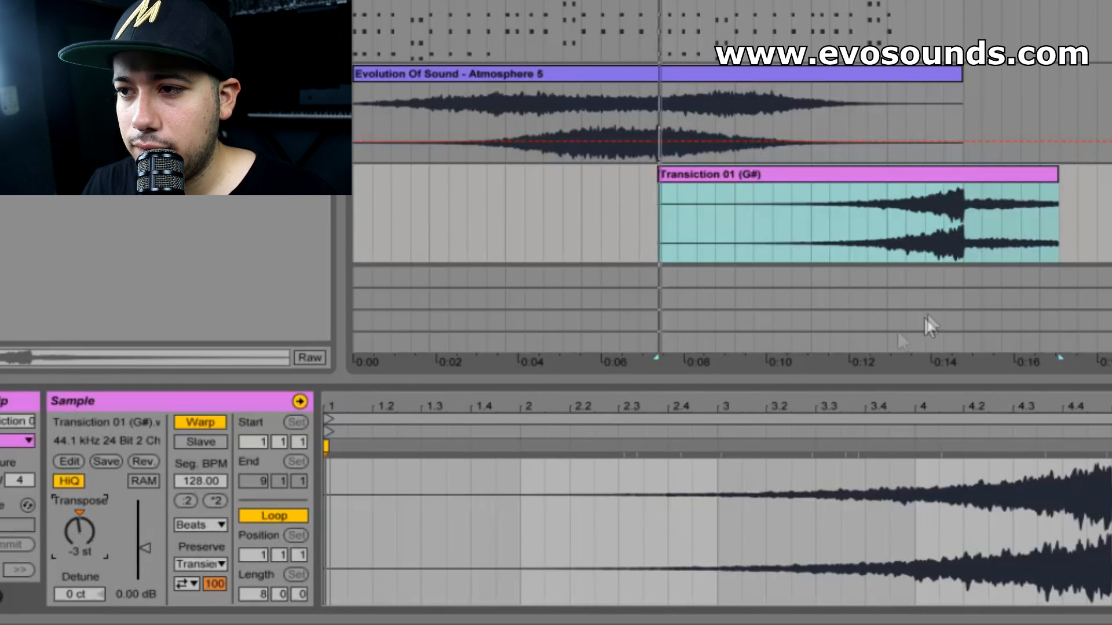
{"action": "left_click", "coordinate": [870, 247]}
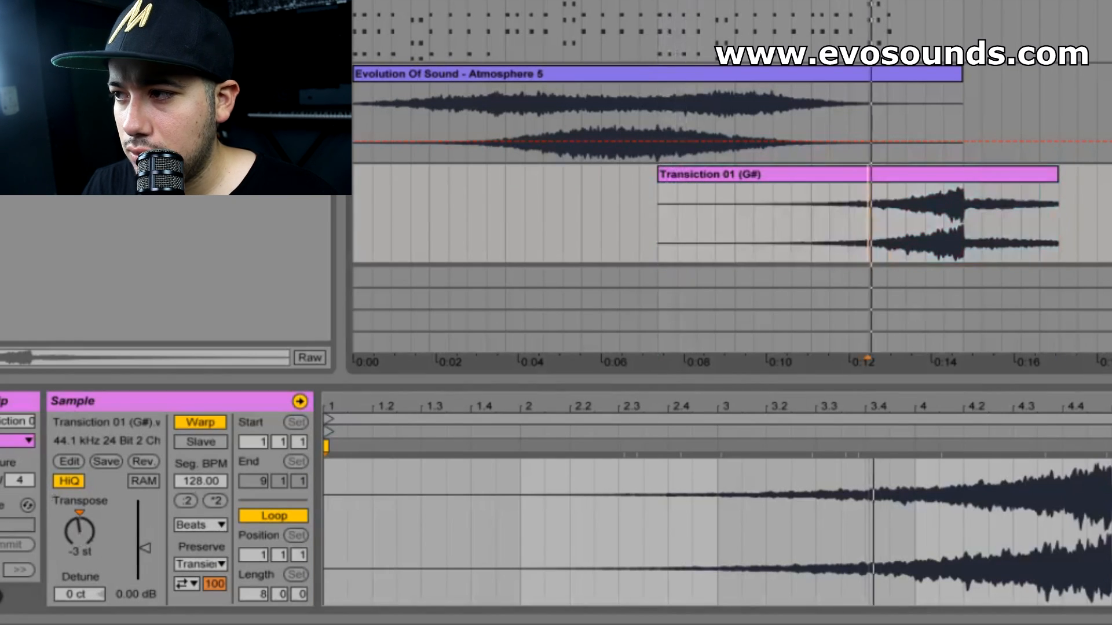
{"action": "left_click", "coordinate": [209, 525]}
{"action": "left_click", "coordinate": [203, 619]}
{"action": "left_click_drag", "start_coordinate": [200, 562], "coordinate": [201, 614]}
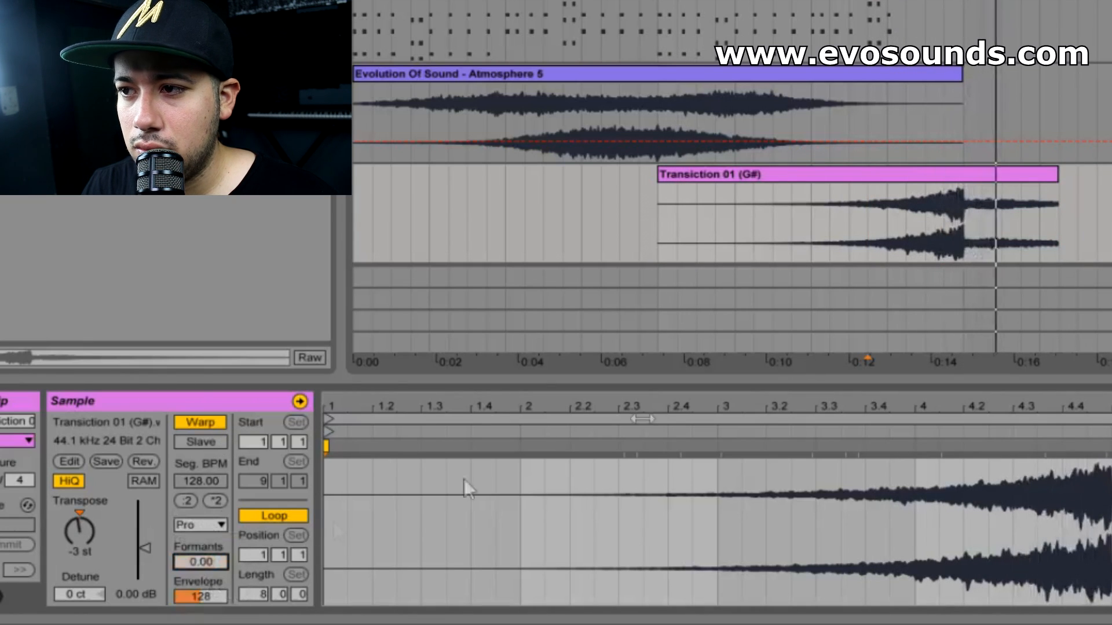
Trim the end of the transition clip to bar 9 and play the last part of the break.
{"action": "key", "text": "space"}
{"action": "left_click_drag", "start_coordinate": [1056, 175], "coordinate": [963, 176]}
{"action": "left_click", "coordinate": [907, 148]}
{"action": "key", "text": "space"}
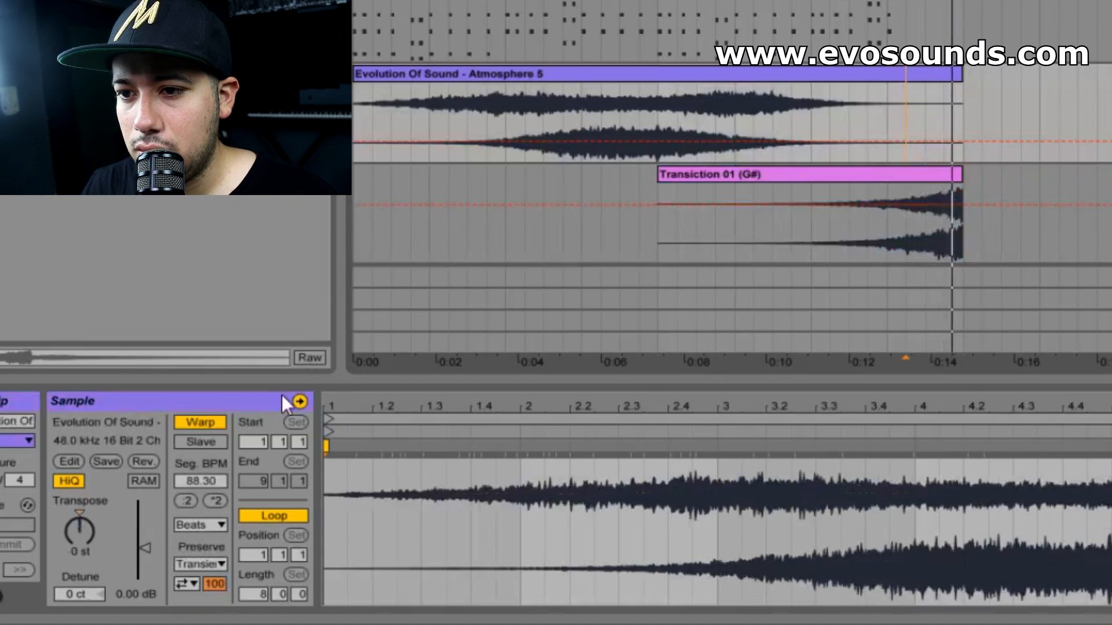
Listen to how the atmosphere and transition effects lead from the break into the climax section.
{"action": "left_click", "coordinate": [754, 145]}
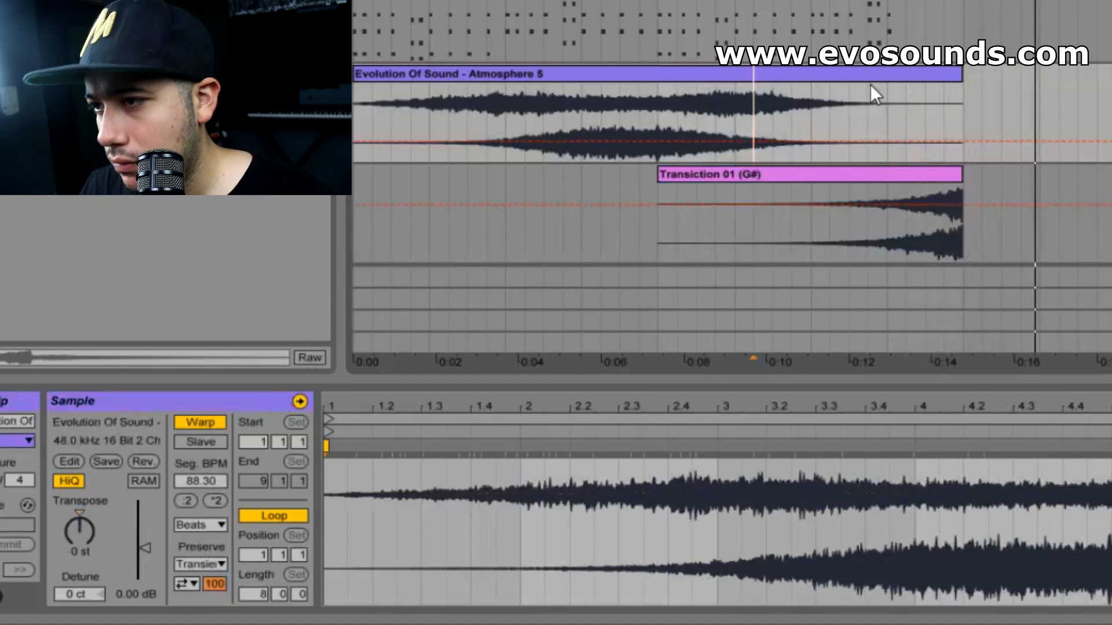
{"action": "scroll", "coordinate": [732, 145], "scroll_direction": "down", "scroll_amount": 5}
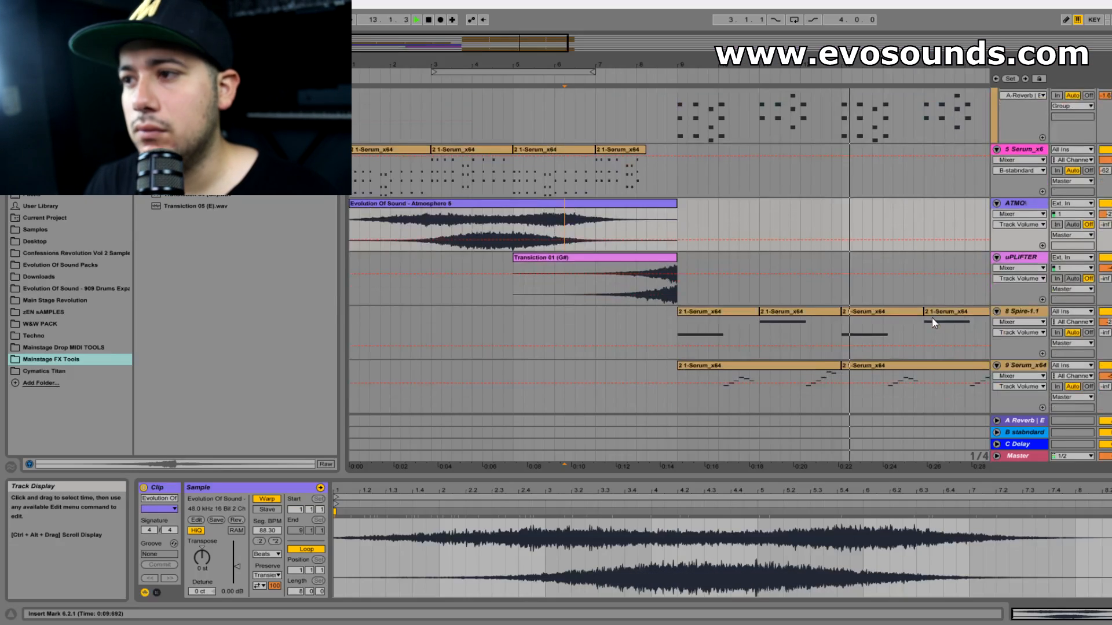
{"action": "scroll", "coordinate": [932, 321], "scroll_direction": "down", "scroll_amount": 3}
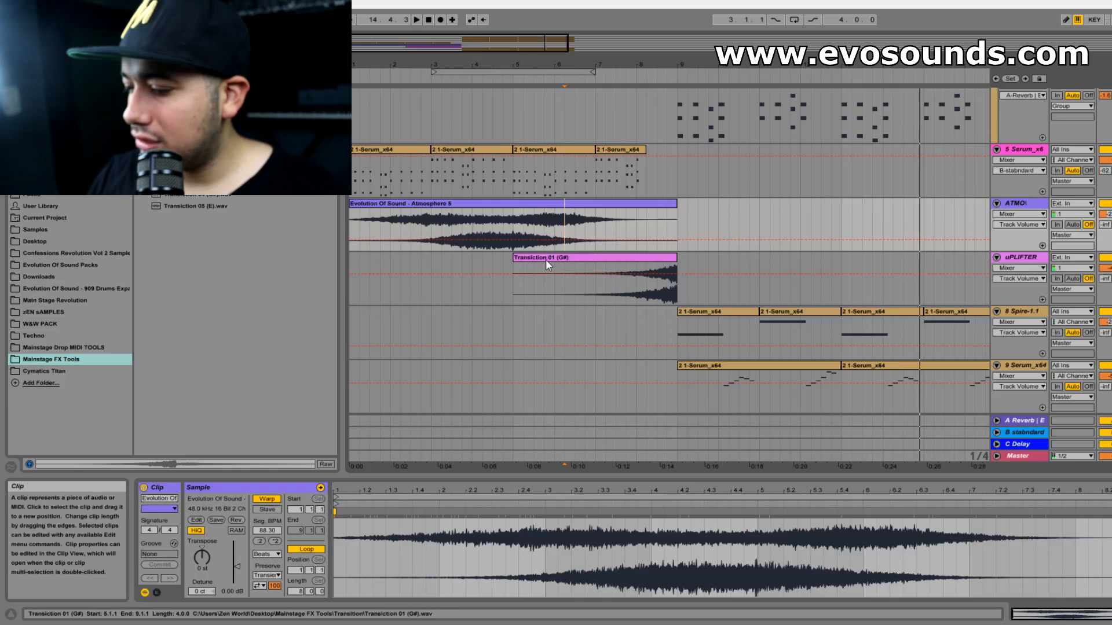
{"action": "left_click", "coordinate": [509, 225]}
{"action": "left_click", "coordinate": [508, 223]}
{"action": "scroll", "coordinate": [734, 207], "scroll_direction": "up", "scroll_amount": 1}
{"action": "scroll", "coordinate": [734, 208], "scroll_direction": "down", "scroll_amount": 1}
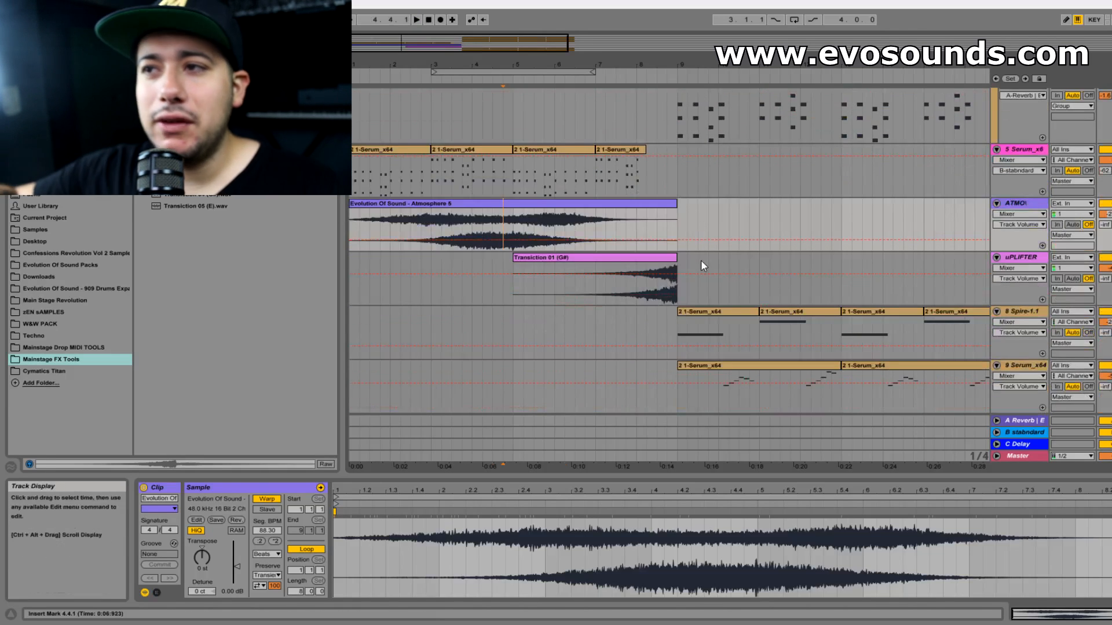
Insert another audio track below the uPLIFTER track.
{"action": "left_click", "coordinate": [615, 301]}
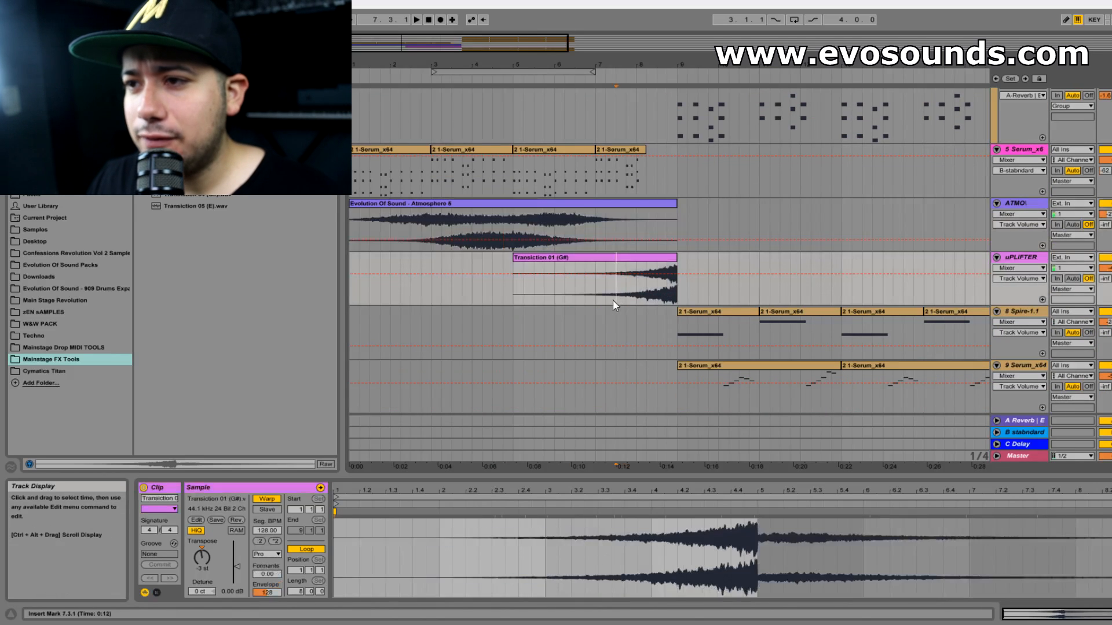
{"action": "left_click_drag", "start_coordinate": [640, 294], "coordinate": [668, 297]}
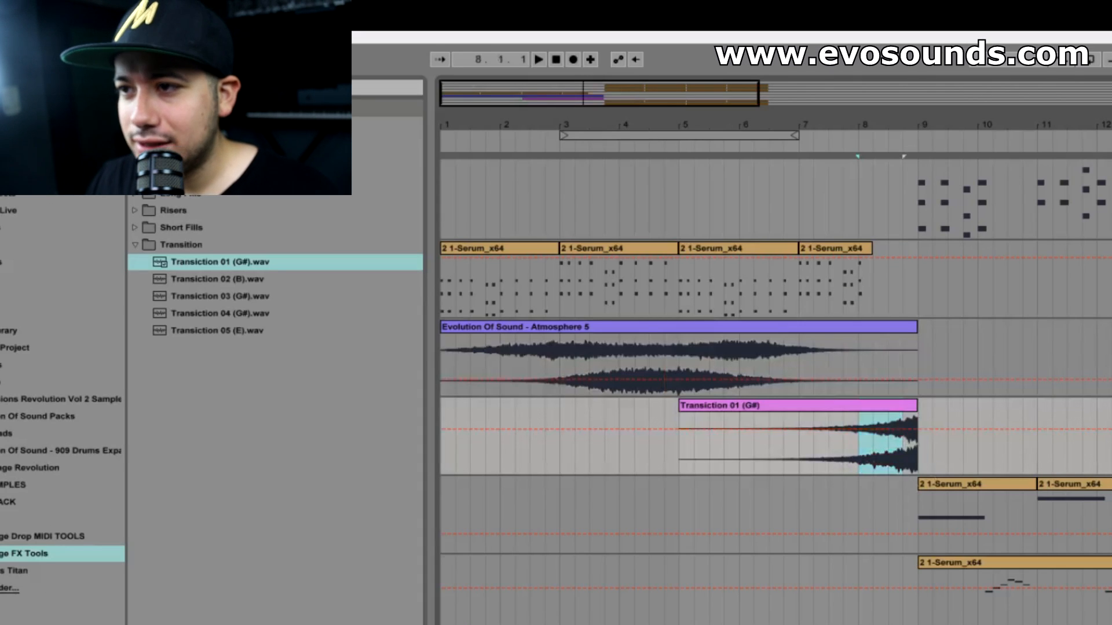
{"action": "key", "text": "ctrl+t"}
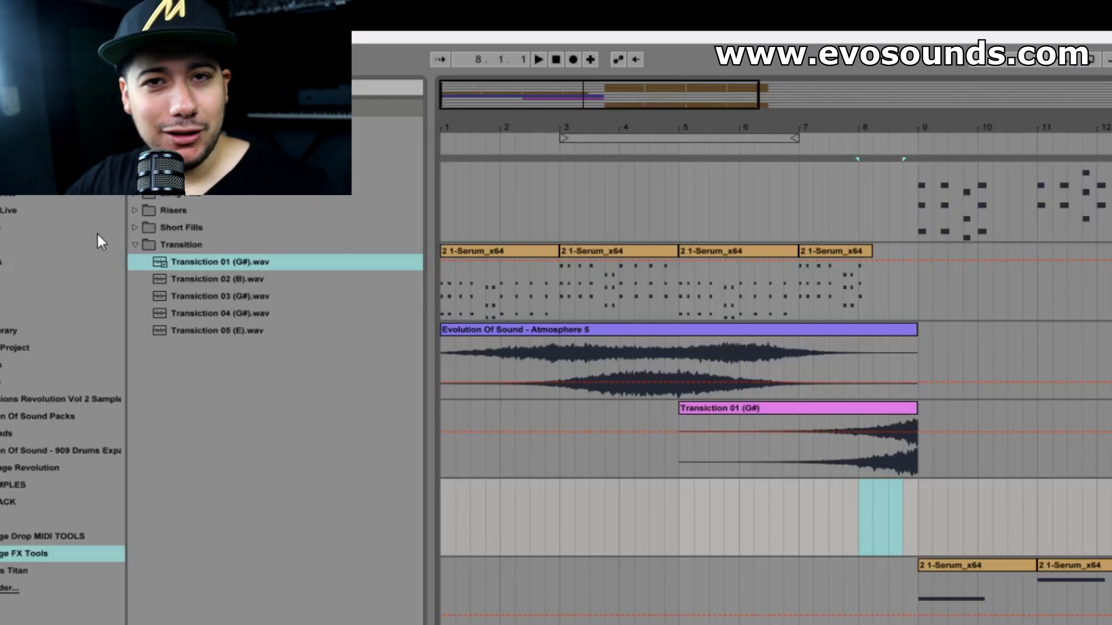
Place Riser 01 (F).wav at bar 1 on the new audio track below uPLIFTER and play it.
{"action": "left_click", "coordinate": [132, 213]}
{"action": "left_click", "coordinate": [199, 228]}
{"action": "left_click_drag", "start_coordinate": [200, 228], "coordinate": [441, 513]}
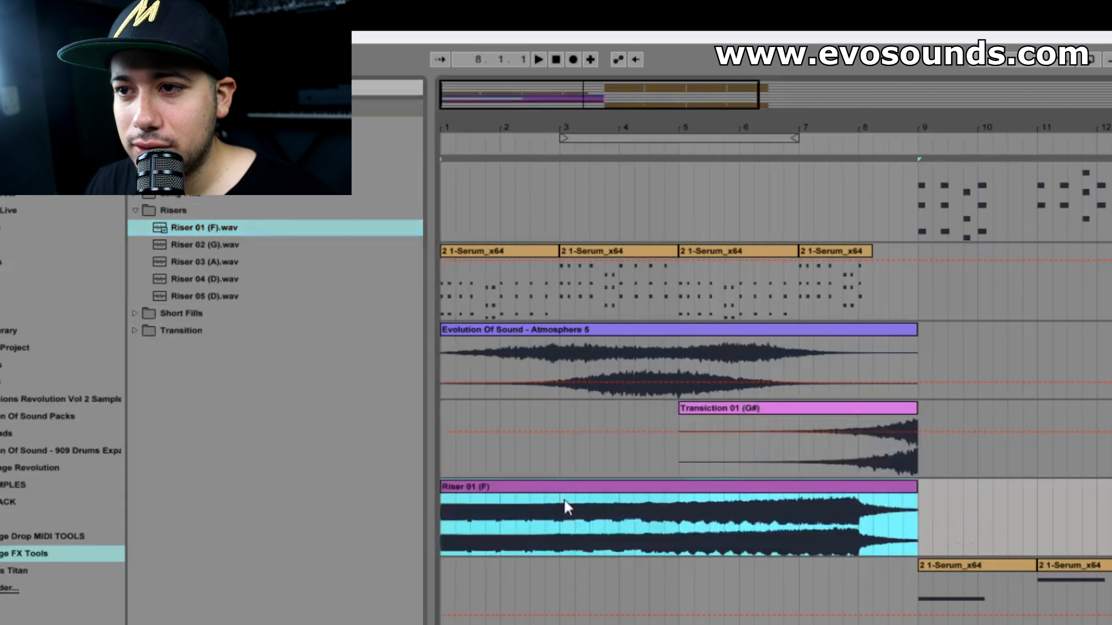
{"action": "key", "text": "space"}
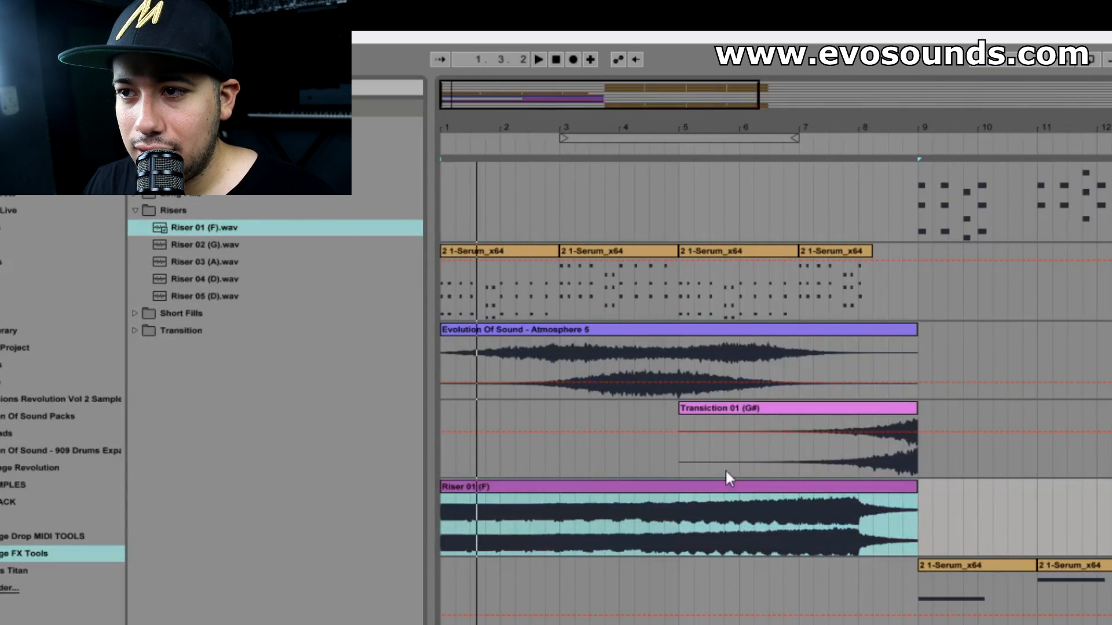
Fade in the Riser 01 clip across its whole length and bend the curve so it swells late.
{"action": "right_click", "coordinate": [738, 497]}
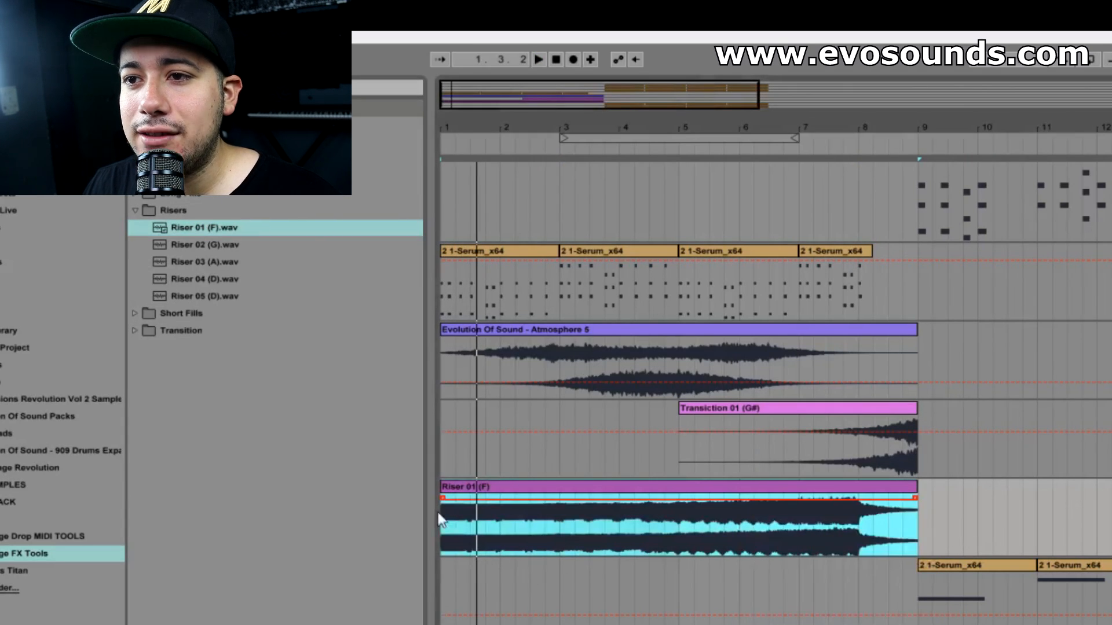
{"action": "left_click_drag", "start_coordinate": [442, 498], "coordinate": [915, 498]}
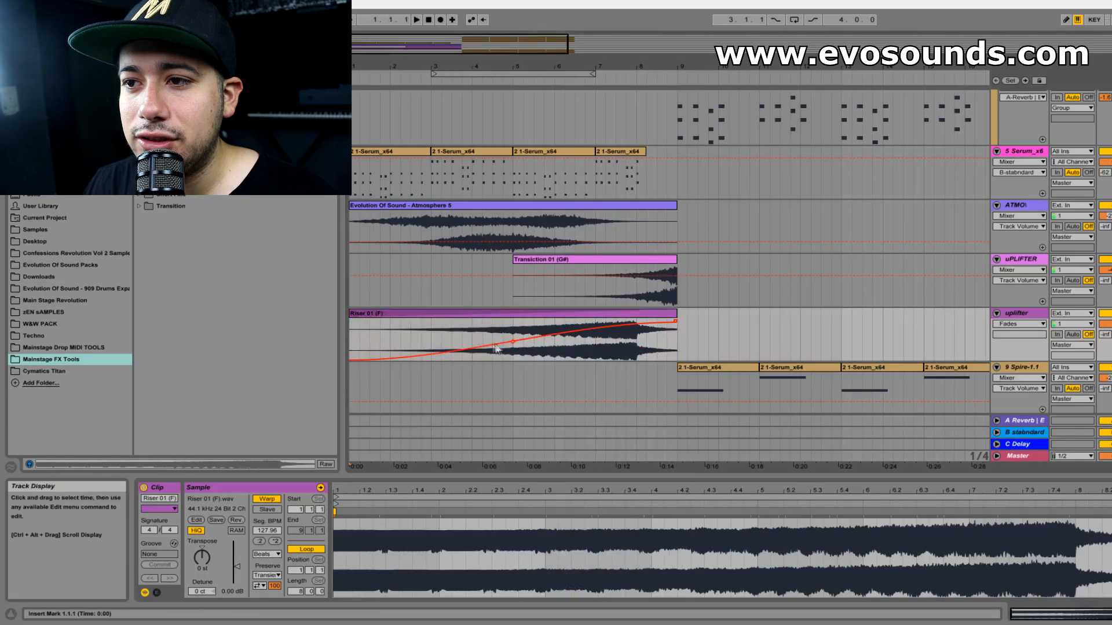
{"action": "left_click_drag", "start_coordinate": [513, 342], "coordinate": [623, 514]}
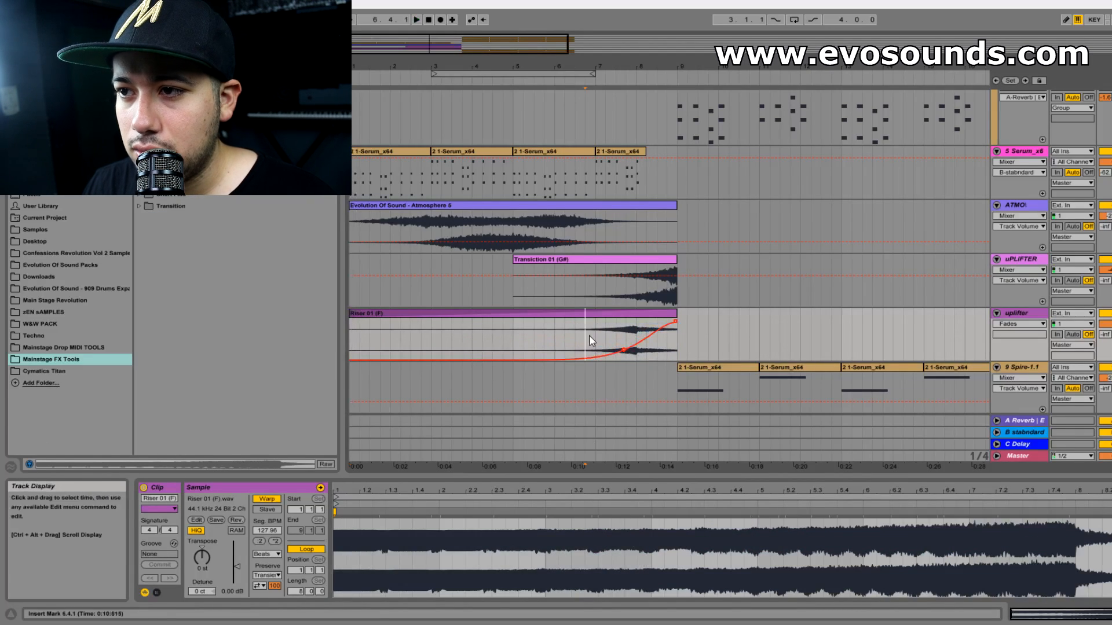
Trim the start of the riser clip to bar 5, readjust its fade-in curve, and play the build-up.
{"action": "left_click_drag", "start_coordinate": [351, 330], "coordinate": [514, 327]}
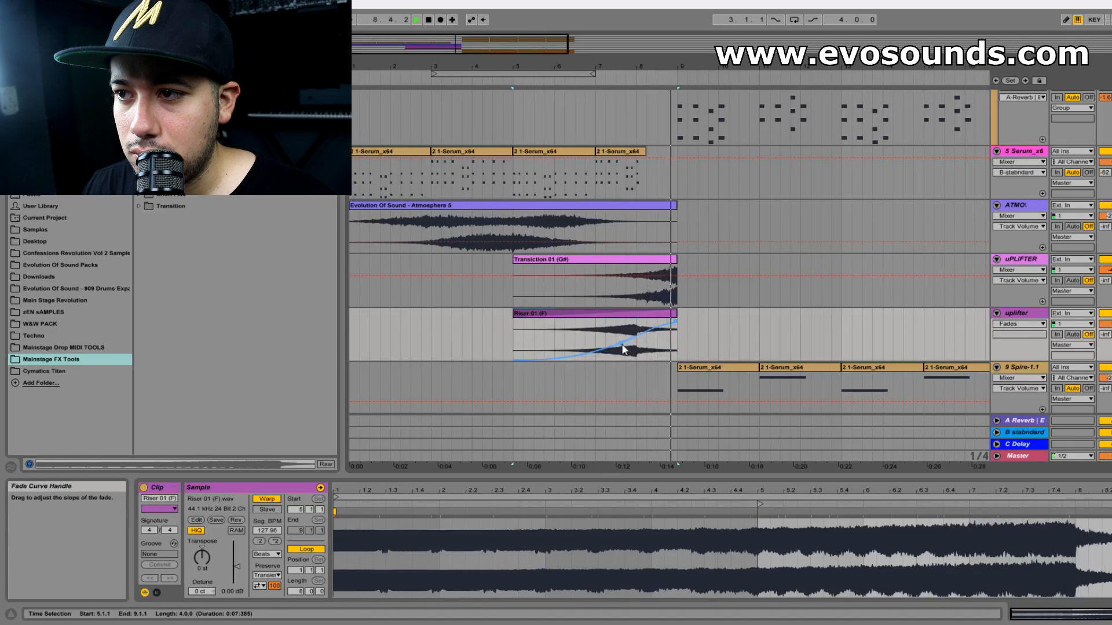
{"action": "left_click_drag", "start_coordinate": [642, 313], "coordinate": [626, 364]}
{"action": "key", "text": "space"}
{"action": "left_click", "coordinate": [554, 342]}
{"action": "key", "text": "space"}
{"action": "key", "text": "space"}
Raise the uplifter track's send B to about -12.6 dB and play the build-up into the climax.
{"action": "key", "text": "Tab"}
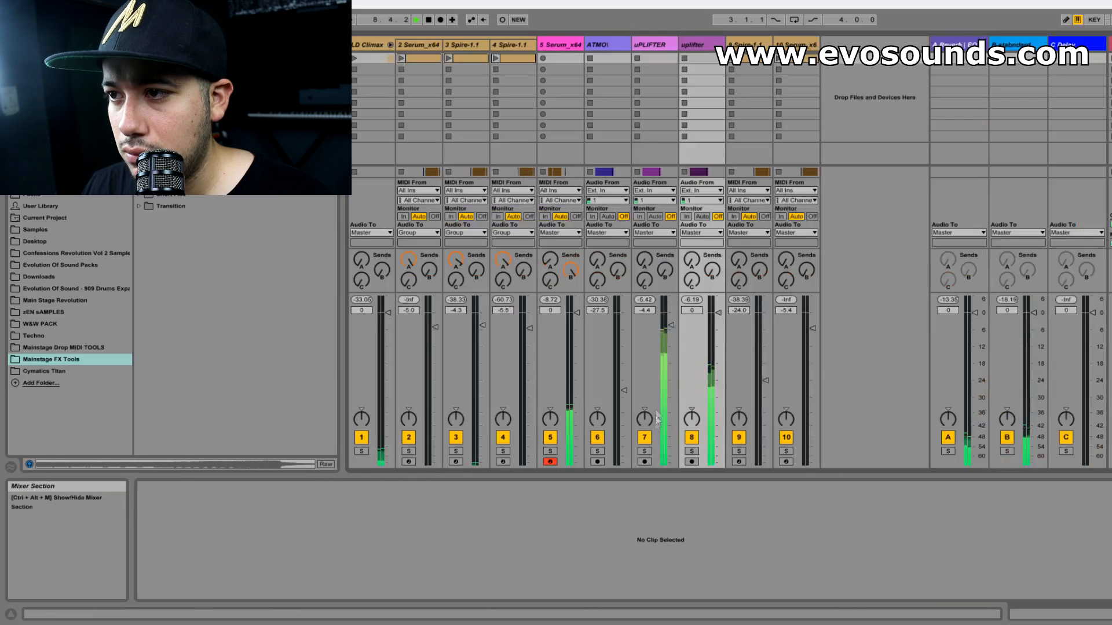
{"action": "left_click", "coordinate": [714, 273]}
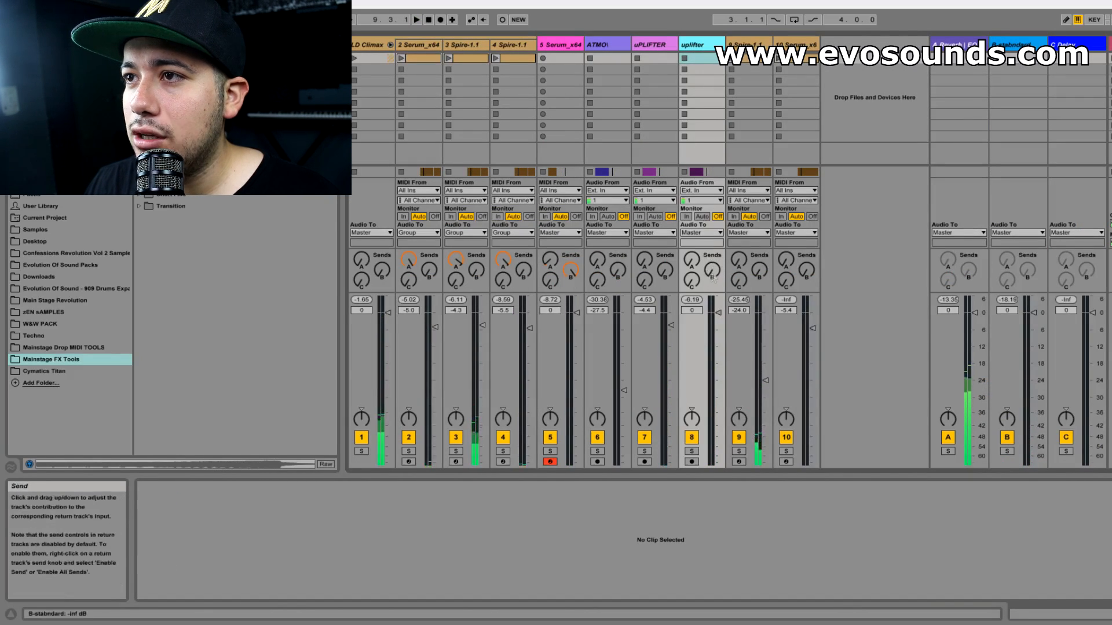
{"action": "key", "text": "space"}
{"action": "left_click_drag", "start_coordinate": [714, 272], "coordinate": [713, 249]}
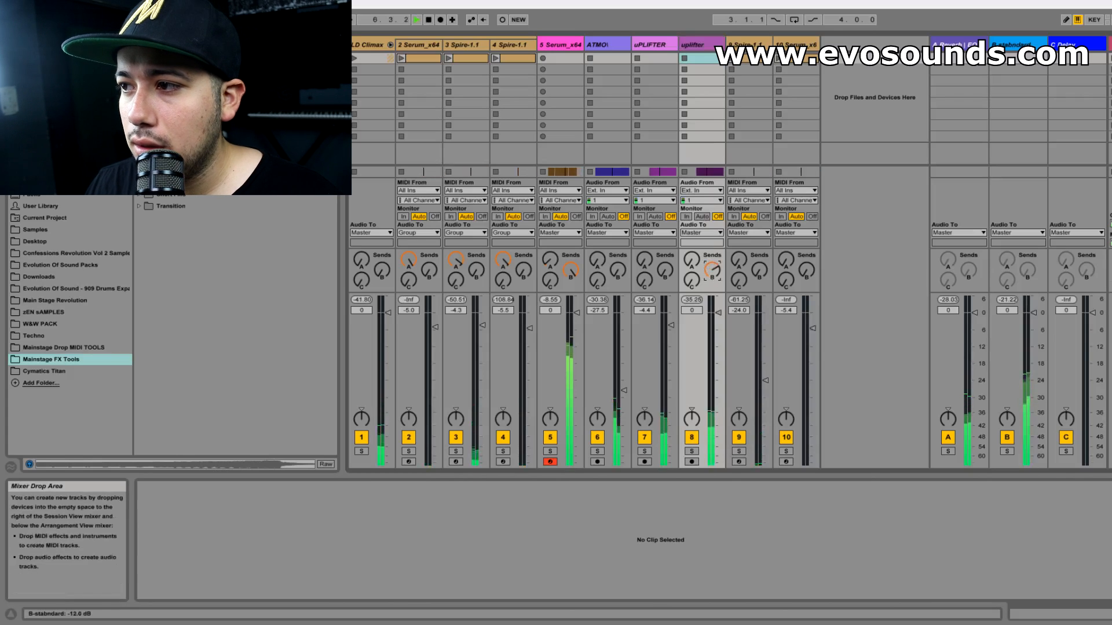
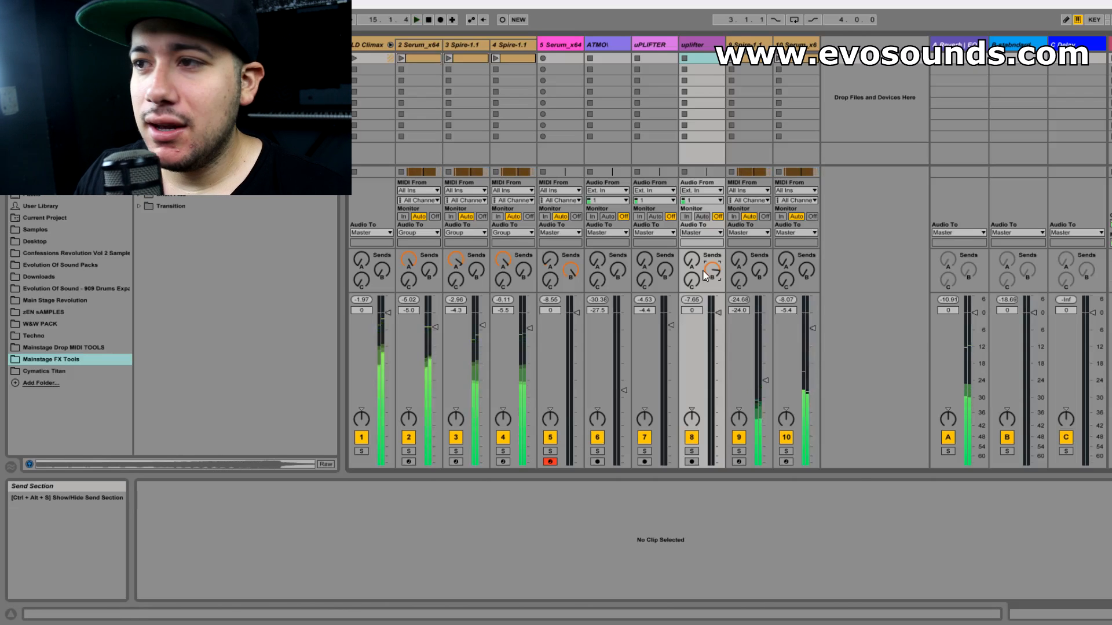
Insert an audio track named downlifter below the uplifter track.
{"action": "left_click", "coordinate": [796, 44]}
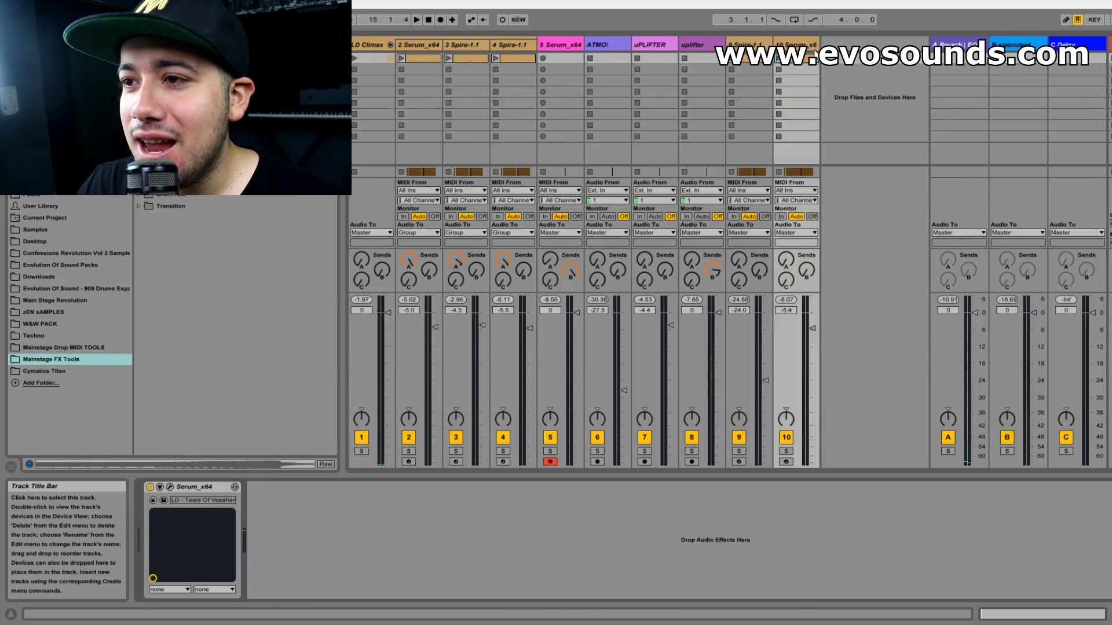
{"action": "key", "text": "Tab"}
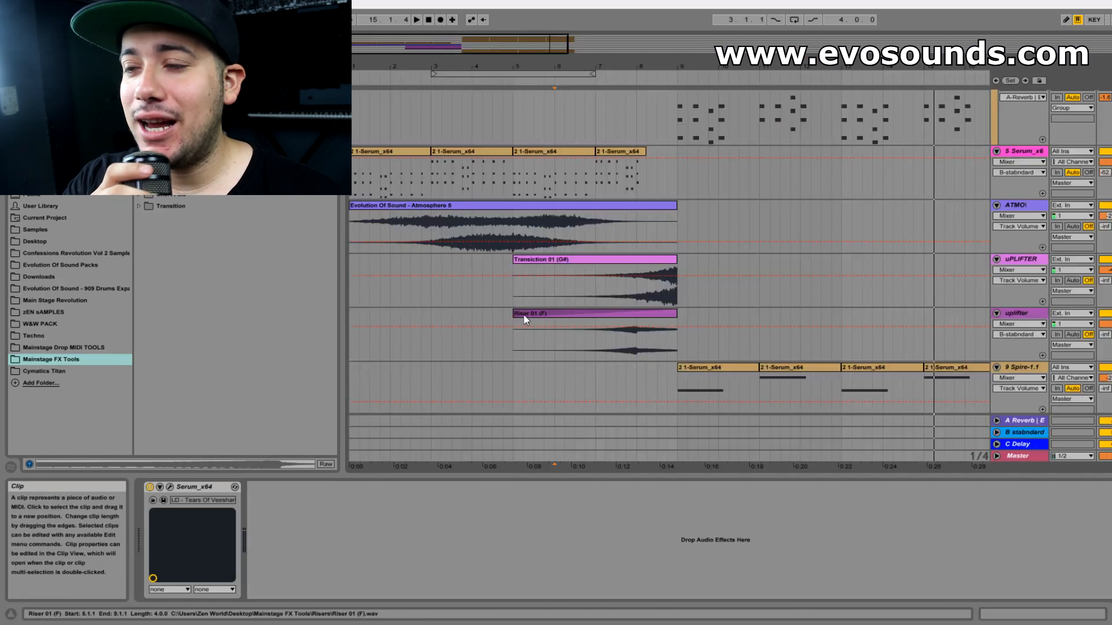
{"action": "left_click", "coordinate": [525, 319]}
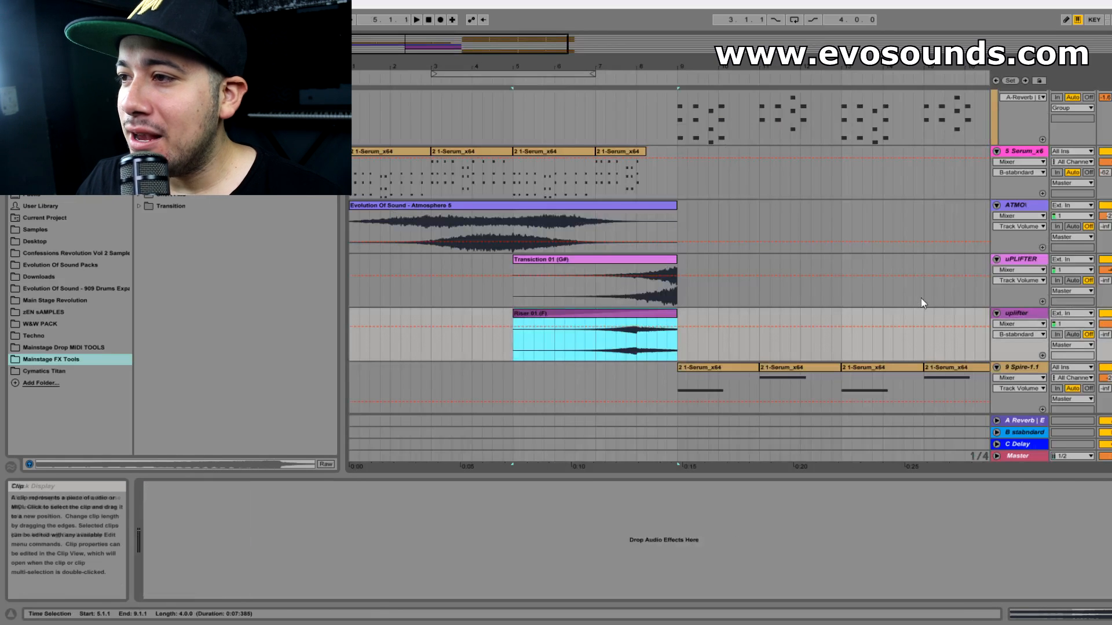
{"action": "left_click", "coordinate": [1033, 314]}
{"action": "left_click_drag", "start_coordinate": [445, 68], "coordinate": [446, 61]}
{"action": "scroll", "coordinate": [585, 264], "scroll_direction": "up", "scroll_amount": 2}
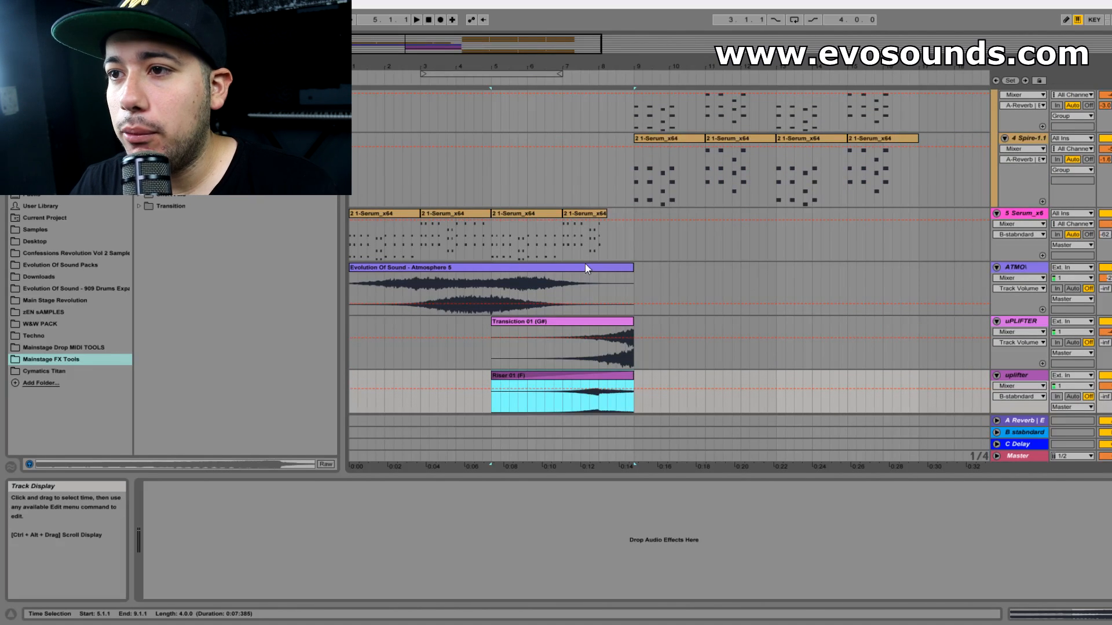
{"action": "scroll", "coordinate": [597, 272], "scroll_direction": "down", "scroll_amount": 3}
{"action": "left_click", "coordinate": [1023, 262]}
{"action": "key", "text": "ctrl+t"}
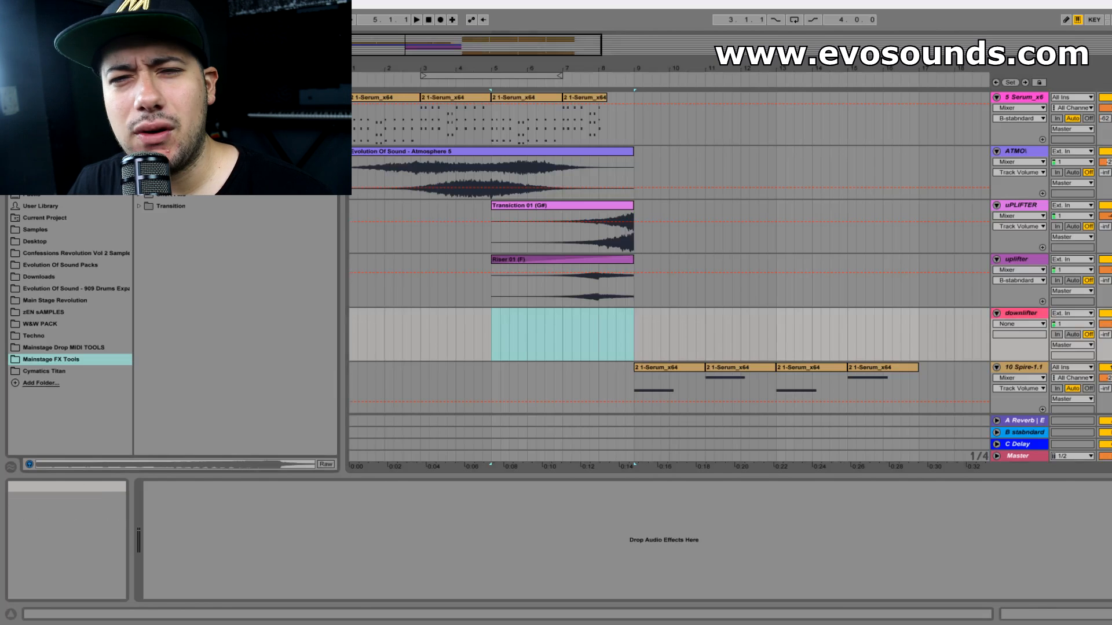
Place Evolution Of Sound - Impact 1 at bar 9 on the downlifter track and lower the track's volume during playback.
{"action": "mouse_move", "coordinate": [185, 133]}
{"action": "left_mouse_down"}
{"action": "mouse_move", "coordinate": [638, 321]}
{"action": "mouse_move", "coordinate": [628, 324]}
{"action": "mouse_move", "coordinate": [642, 326]}
{"action": "mouse_move", "coordinate": [641, 313]}
{"action": "left_mouse_up"}
{"action": "left_click", "coordinate": [631, 313]}
{"action": "left_click", "coordinate": [616, 278]}
{"action": "key", "text": "space"}
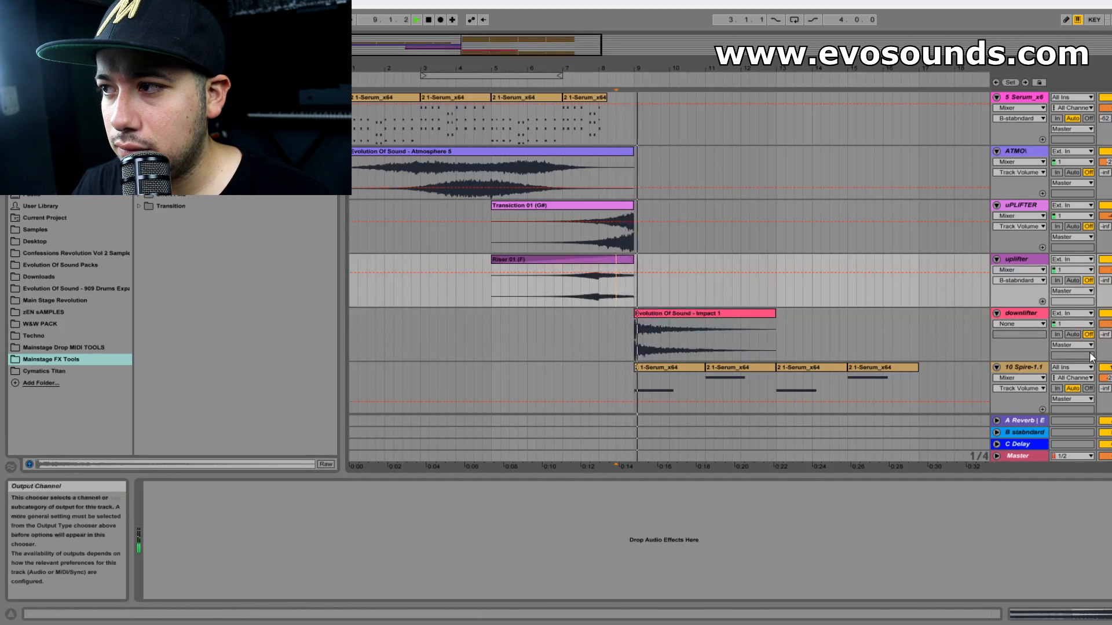
{"action": "left_click_drag", "start_coordinate": [1104, 325], "coordinate": [1104, 342]}
{"action": "left_click", "coordinate": [701, 314]}
{"action": "key", "text": "space"}
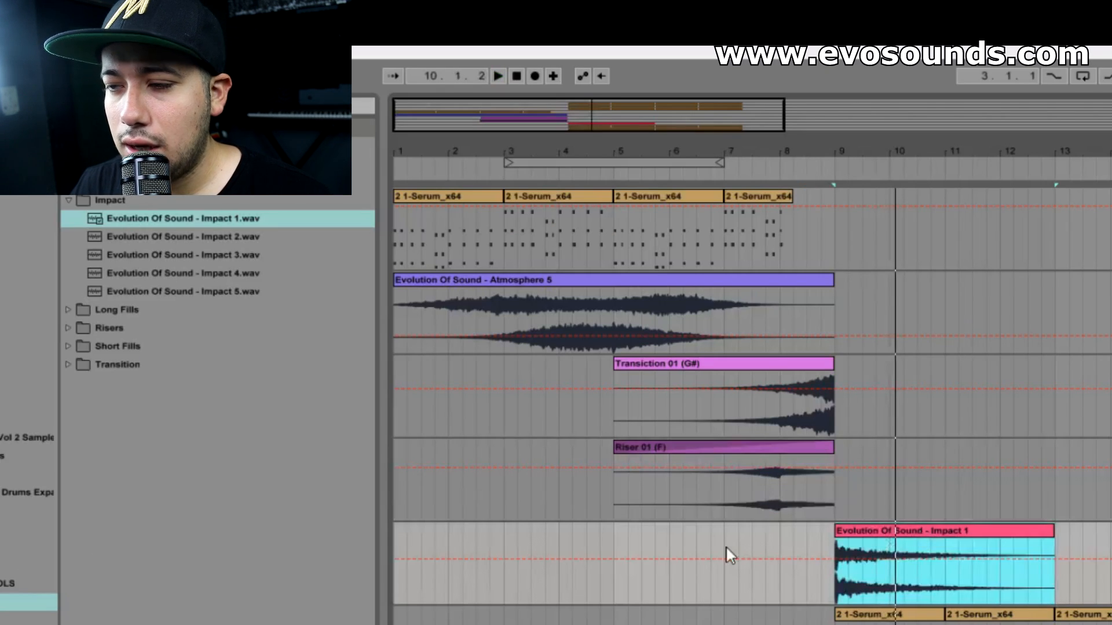
Copy the Impact 1 clip to bar 1 of the downlifter track and play the start of the break.
{"action": "key", "text": "ctrl+c"}
{"action": "left_click", "coordinate": [395, 538]}
{"action": "key", "text": "ctrl+v"}
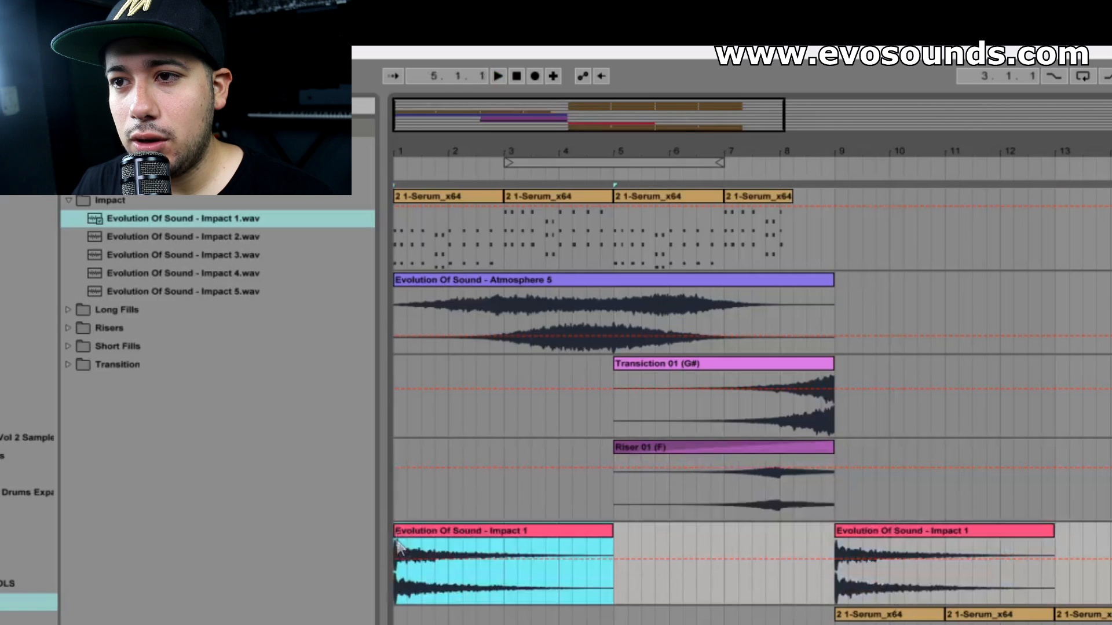
{"action": "key", "text": "space"}
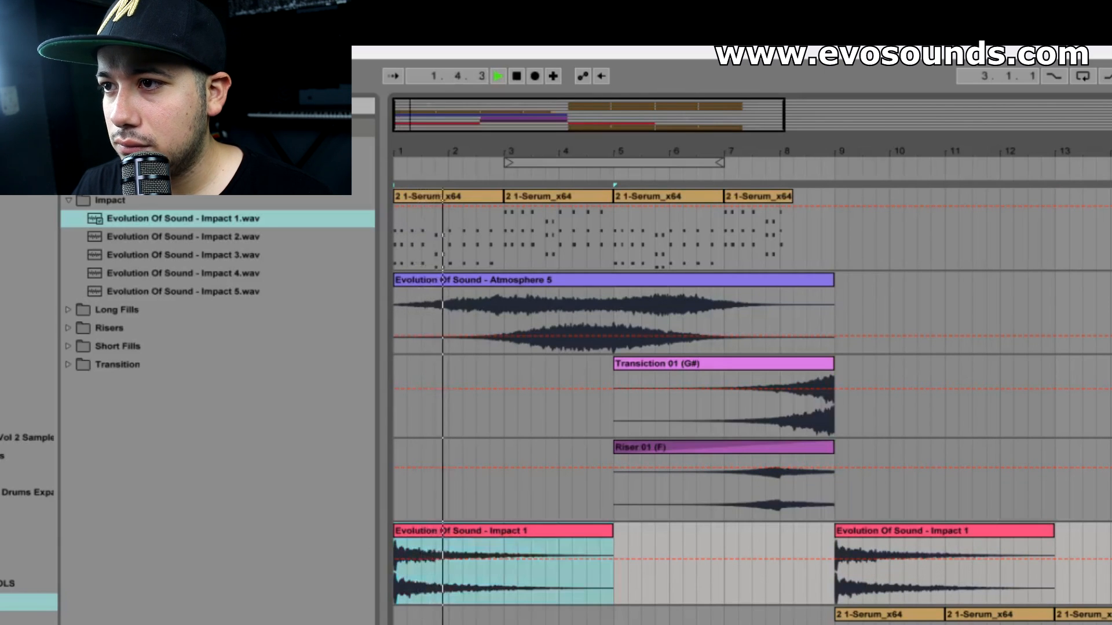
Insert another audio track below the downlifter track and audition the Evolution Of Sound downlifter samples.
{"action": "key", "text": "ctrl+t"}
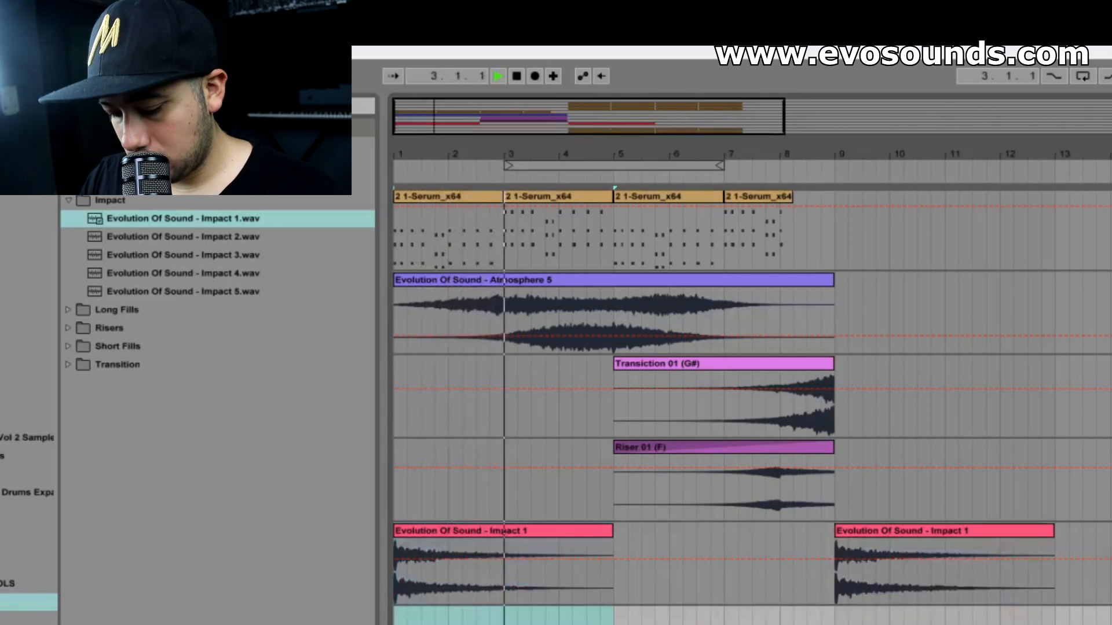
{"action": "key", "text": "space"}
{"action": "left_click", "coordinate": [110, 182]}
{"action": "left_click", "coordinate": [162, 219]}
{"action": "left_click", "coordinate": [216, 204]}
{"action": "left_click", "coordinate": [221, 260]}
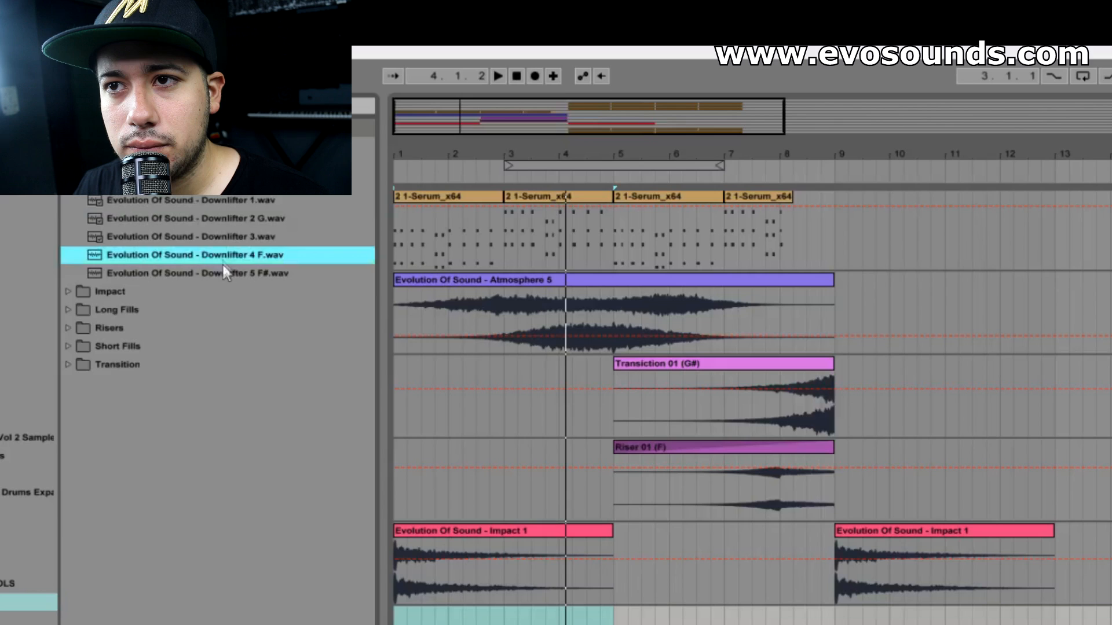
{"action": "left_click", "coordinate": [207, 235]}
{"action": "left_click", "coordinate": [211, 275]}
{"action": "left_click", "coordinate": [223, 251]}
Place Evolution Of Sound - Downlifter 3 on the new track, trim off its quiet start, and align it to bar 1.
{"action": "left_click_drag", "start_coordinate": [220, 237], "coordinate": [400, 622]}
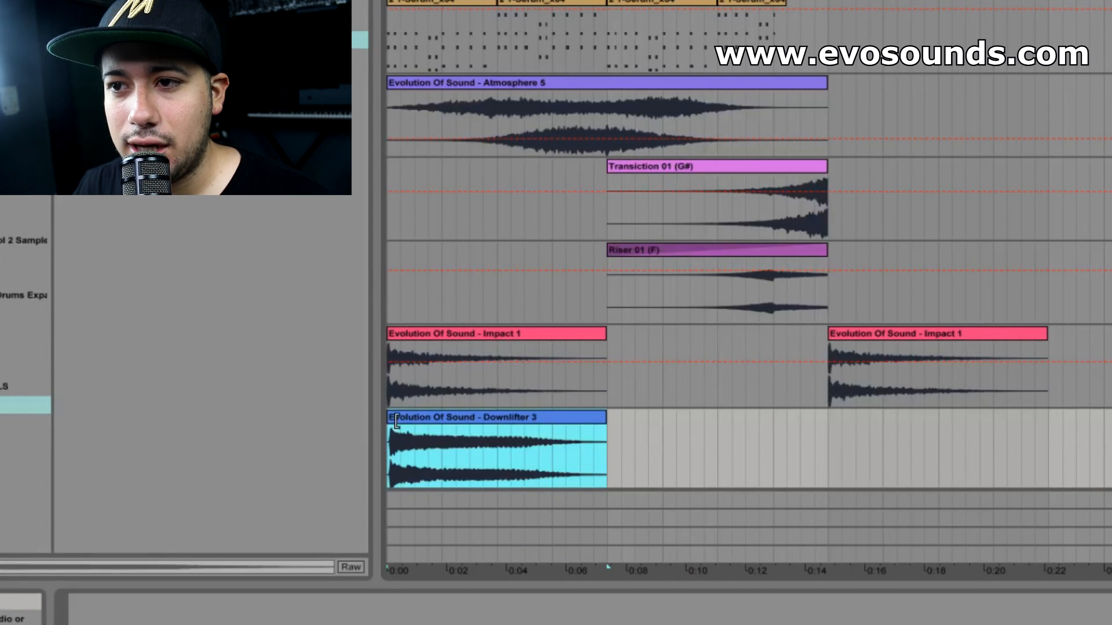
{"action": "key", "text": "z"}
{"action": "left_click_drag", "start_coordinate": [393, 421], "coordinate": [404, 423]}
{"action": "left_click_drag", "start_coordinate": [413, 423], "coordinate": [390, 423]}
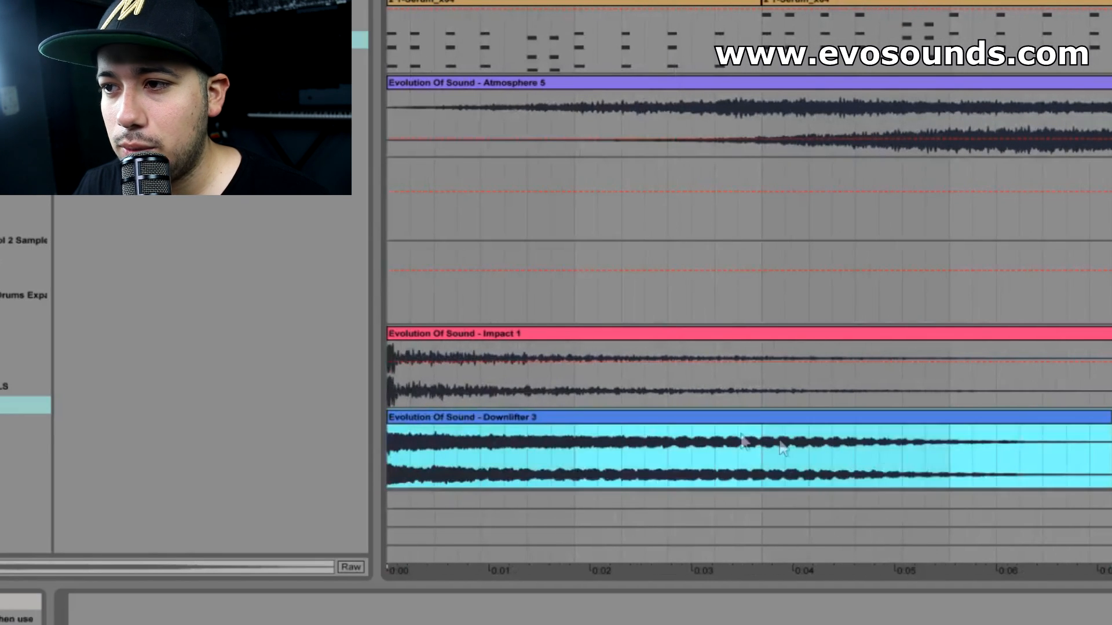
Fade out the Downlifter 3 clip across its whole length and bend the curve so it drops off early.
{"action": "right_click", "coordinate": [979, 433]}
{"action": "left_click", "coordinate": [984, 215]}
{"action": "left_click_drag", "start_coordinate": [1109, 429], "coordinate": [389, 457]}
{"action": "left_click_drag", "start_coordinate": [751, 460], "coordinate": [721, 480]}
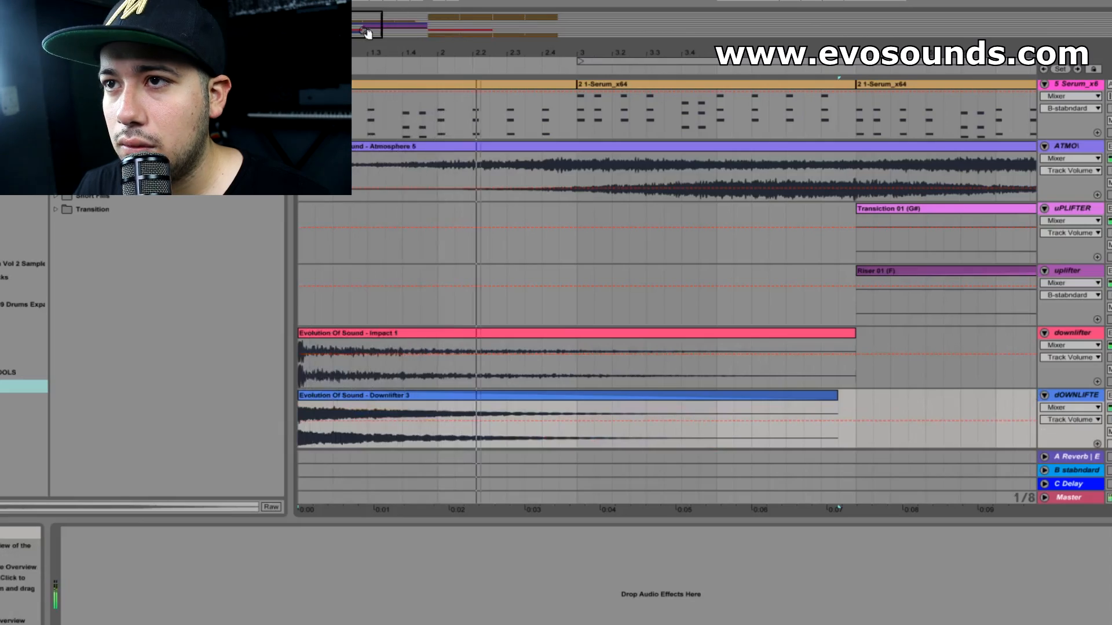
Copy the first clip of the Spire track below the downlifters from bar 9 to bar 1.
{"action": "left_click_drag", "start_coordinate": [380, 32], "coordinate": [514, 30]}
{"action": "scroll", "coordinate": [521, 255], "scroll_direction": "up", "scroll_amount": 3}
{"action": "scroll", "coordinate": [526, 267], "scroll_direction": "down", "scroll_amount": 4}
{"action": "scroll", "coordinate": [556, 278], "scroll_direction": "up", "scroll_amount": 5}
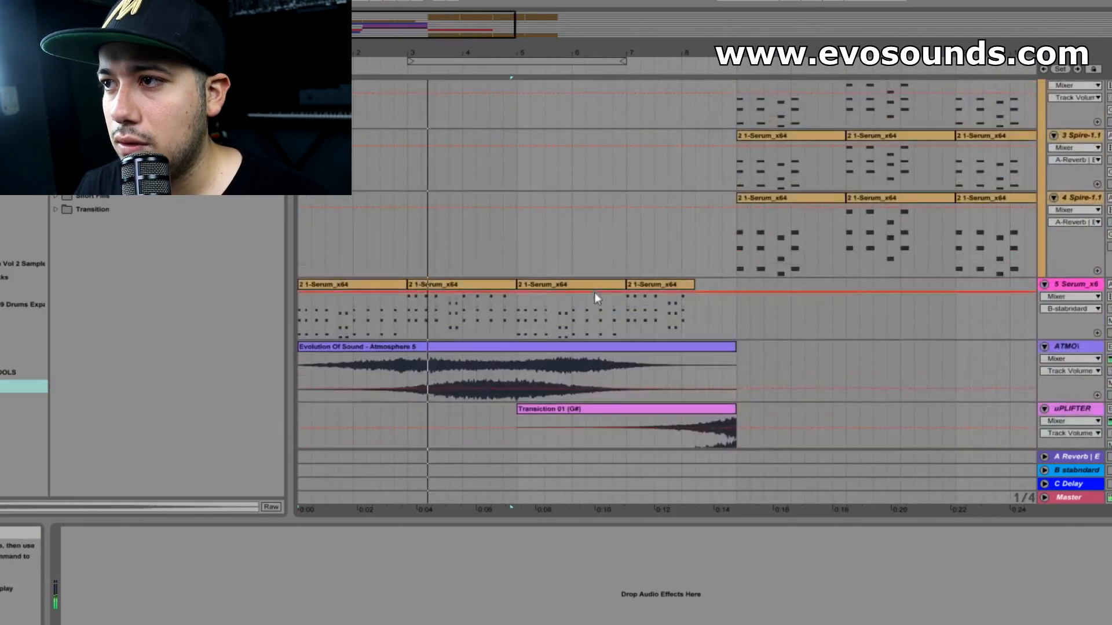
{"action": "left_click_drag", "start_coordinate": [515, 31], "coordinate": [593, 31]}
{"action": "scroll", "coordinate": [654, 260], "scroll_direction": "down", "scroll_amount": 3}
{"action": "scroll", "coordinate": [655, 260], "scroll_direction": "down", "scroll_amount": 4}
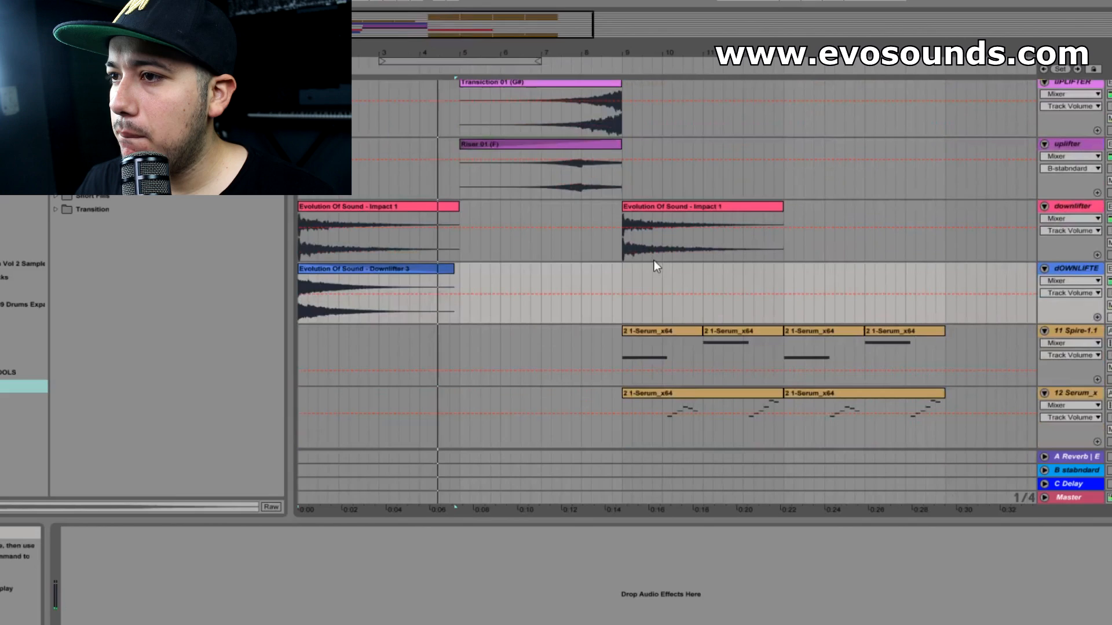
{"action": "left_click", "coordinate": [669, 328]}
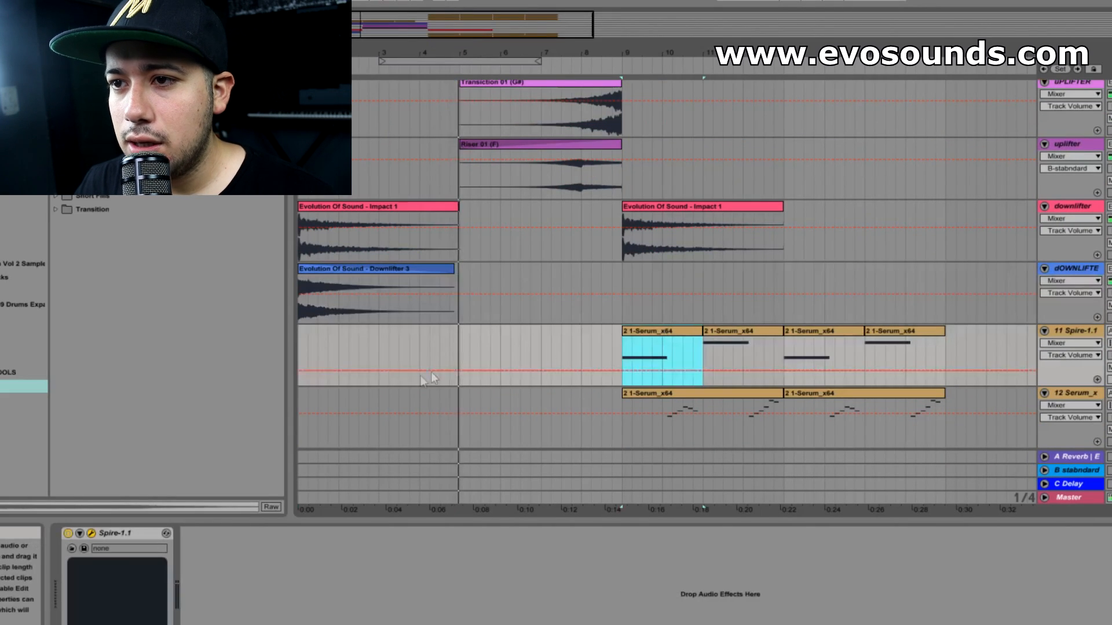
{"action": "left_click", "coordinate": [300, 357]}
{"action": "key", "text": "ctrl+v"}
Duplicate the first bar of the copied Spire clip seven times to fill the break up to bar 9, and play it.
{"action": "left_click_drag", "start_coordinate": [304, 350], "coordinate": [338, 355]}
{"action": "key", "text": "ctrl+d"}
{"action": "key", "text": "ctrl+d"}
{"action": "key", "text": "ctrl+d"}
{"action": "key", "text": "ctrl+d"}
{"action": "key", "text": "ctrl+d"}
{"action": "key", "text": "ctrl+d"}
{"action": "key", "text": "ctrl+d"}
{"action": "left_click", "coordinate": [303, 353]}
{"action": "key", "text": "space"}
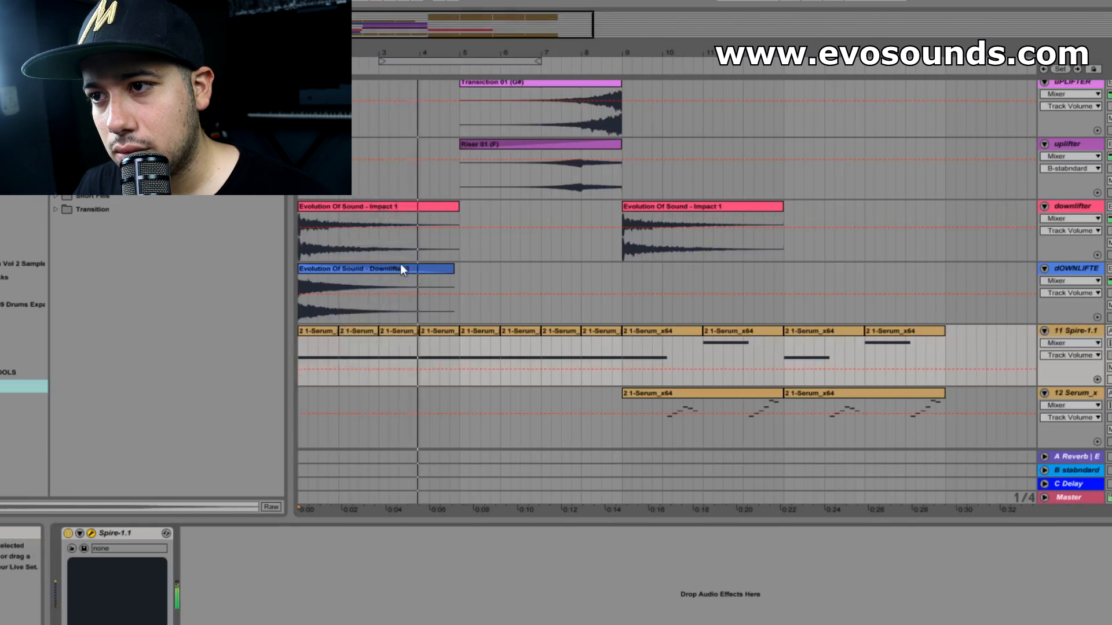
Consolidate the Spire clips from bar 1 to bar 9 into one clip and open its notes.
{"action": "left_click_drag", "start_coordinate": [458, 346], "coordinate": [300, 354]}
{"action": "mouse_move", "coordinate": [300, 354]}
{"action": "left_mouse_down"}
{"action": "mouse_move", "coordinate": [585, 361]}
{"action": "mouse_move", "coordinate": [618, 339]}
{"action": "mouse_move", "coordinate": [297, 366]}
{"action": "left_mouse_up"}
{"action": "key", "text": "ctrl+j"}
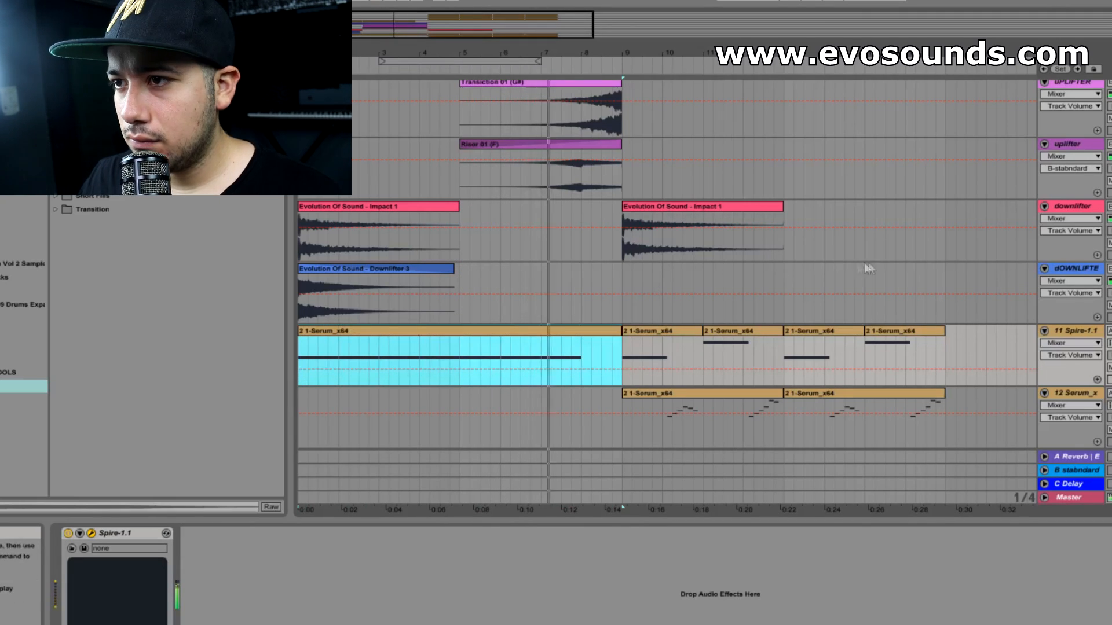
{"action": "double_click", "coordinate": [529, 335]}
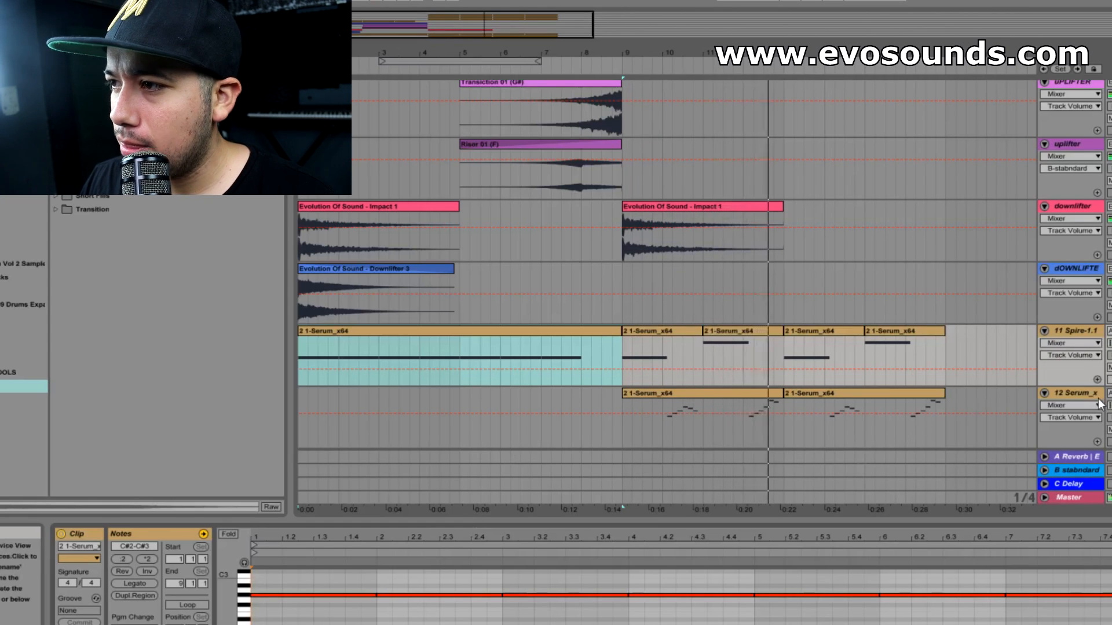
Load the LD - Square Massacre preset in Serum on track 12 and play the climax from bar 10.
{"action": "double_click", "coordinate": [1075, 394]}
{"action": "left_click", "coordinate": [91, 533]}
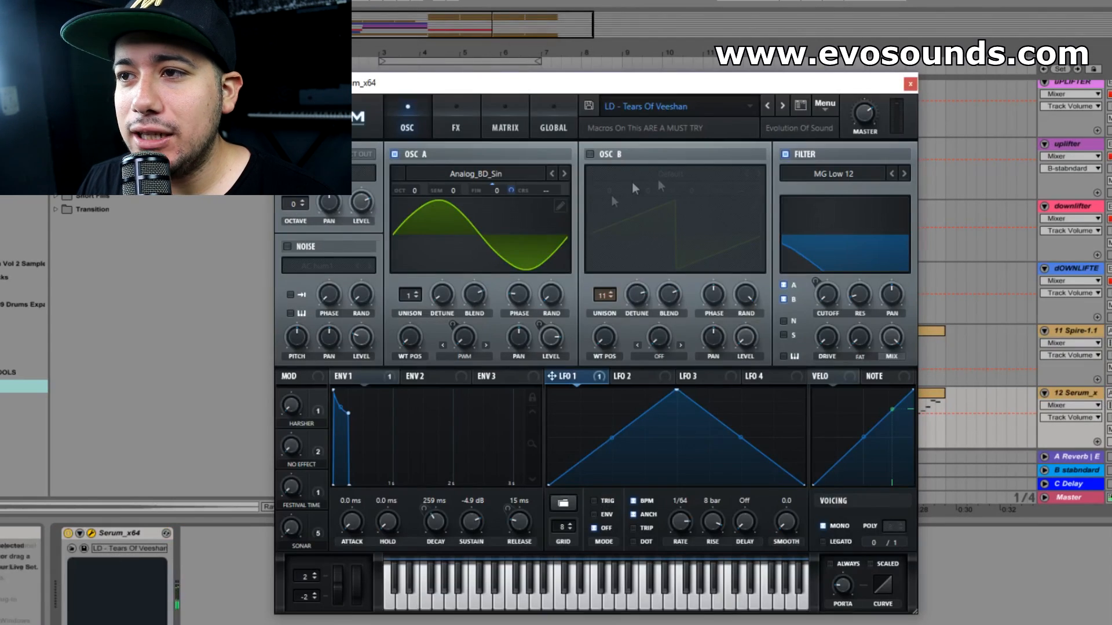
{"action": "left_click", "coordinate": [719, 108]}
{"action": "mouse_move", "coordinate": [704, 240]}
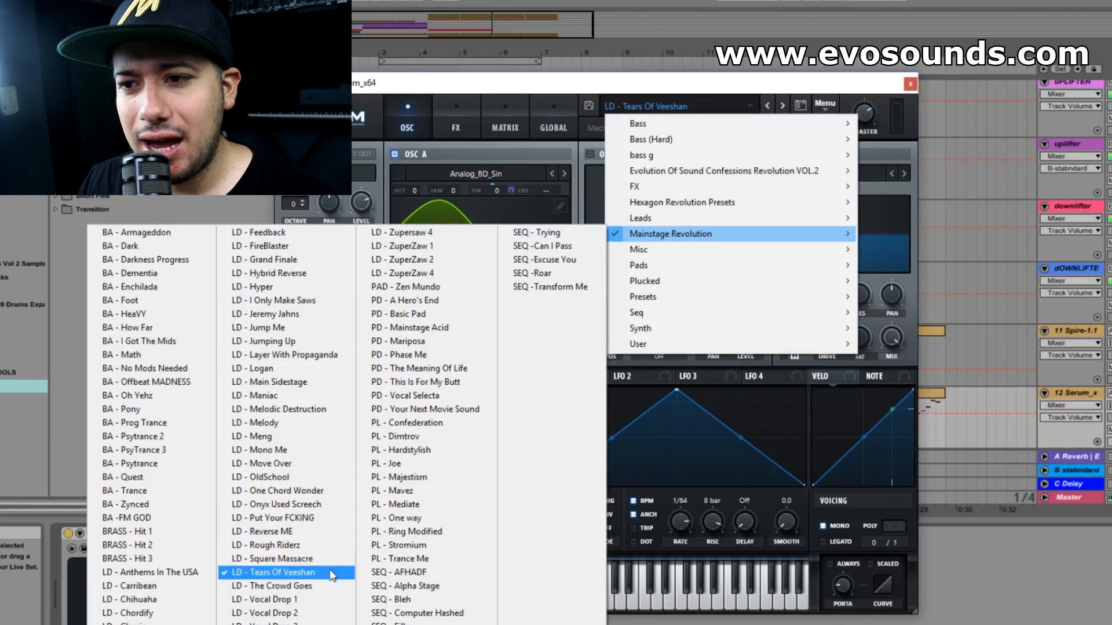
{"action": "left_click", "coordinate": [315, 559]}
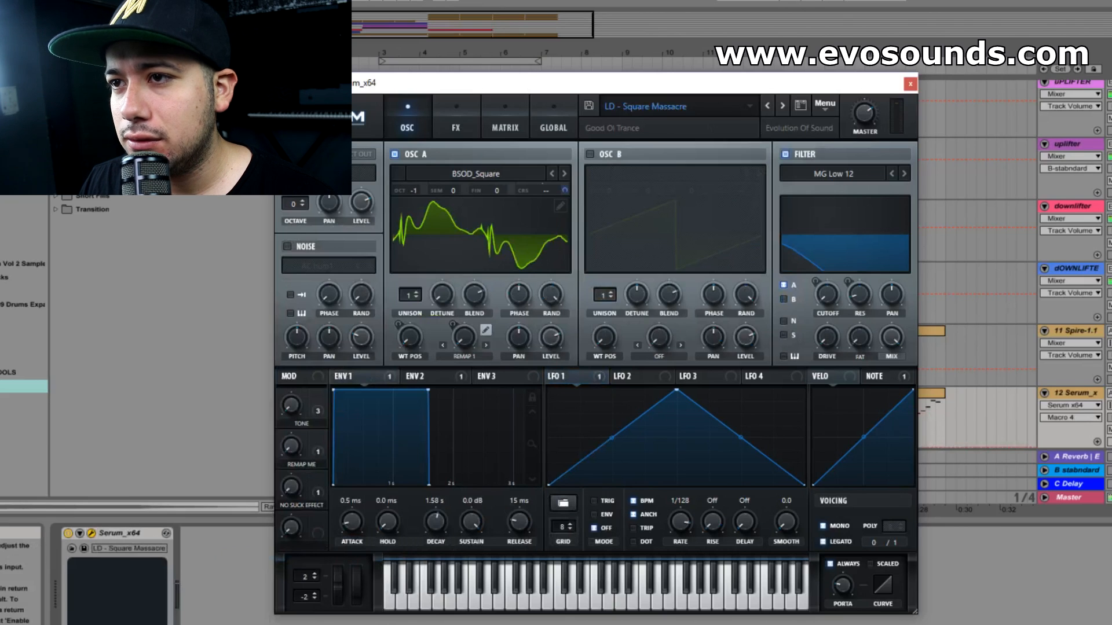
{"action": "left_click_drag", "start_coordinate": [842, 86], "coordinate": [485, 89]}
{"action": "left_click", "coordinate": [661, 441]}
{"action": "key", "text": "space"}
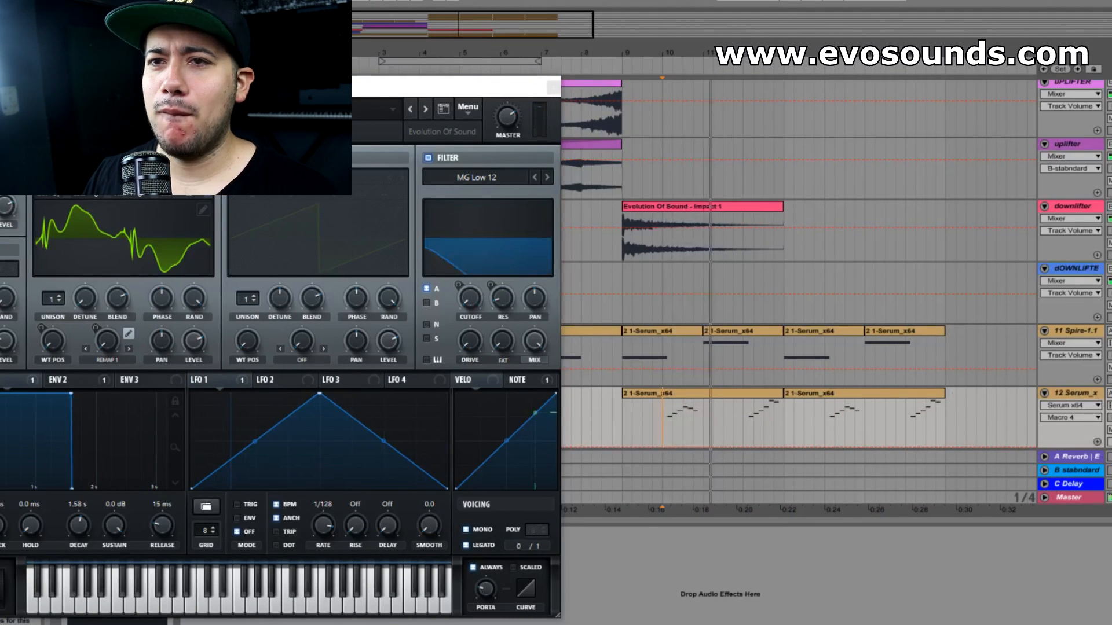
Load the PL - Hardstylish preset from the Mainstage Revolution bank in Serum on track 12.
{"action": "left_click", "coordinate": [363, 109]}
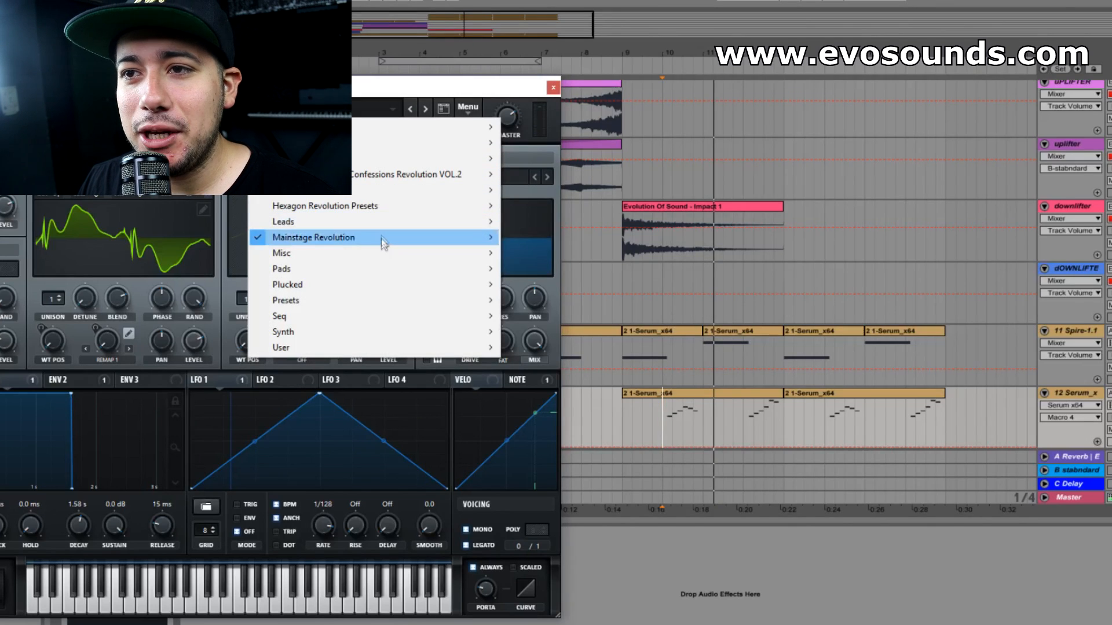
{"action": "mouse_move", "coordinate": [381, 239]}
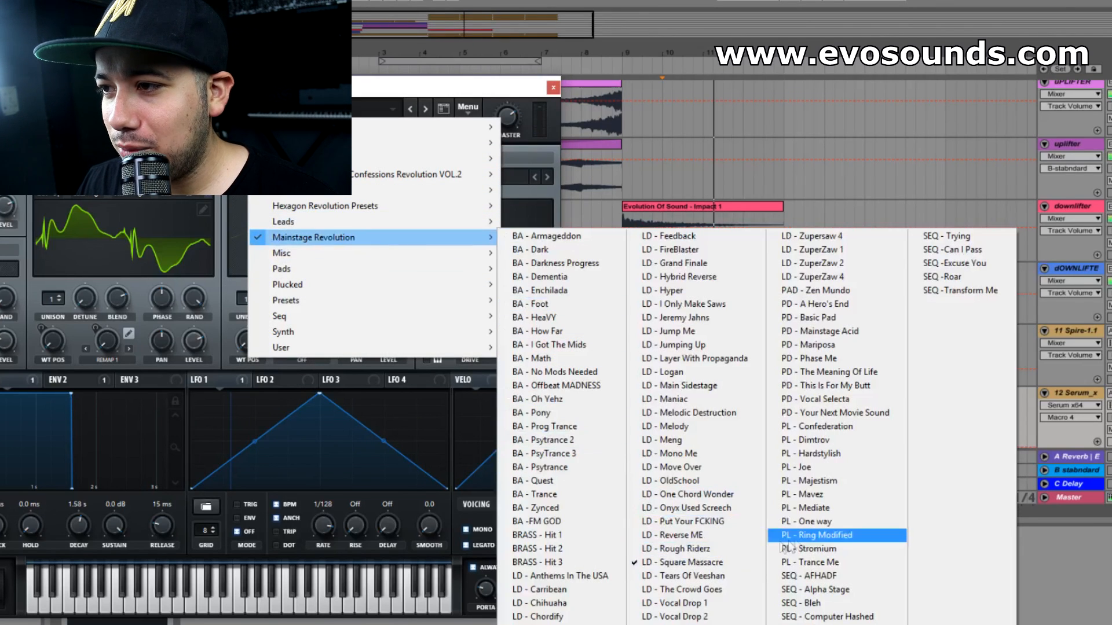
{"action": "left_click", "coordinate": [823, 455]}
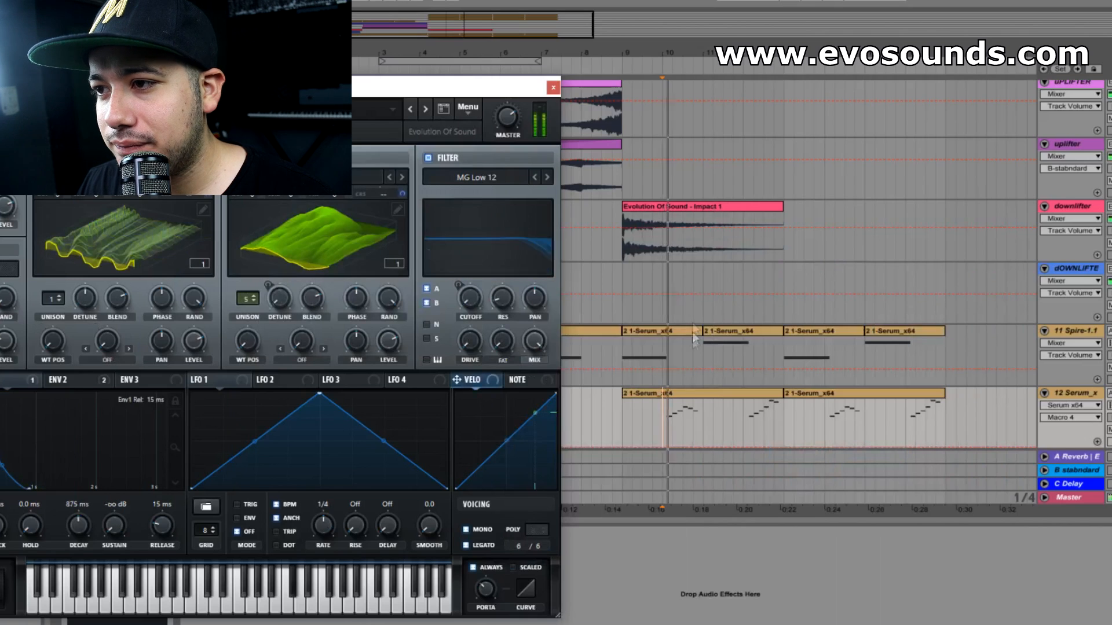
Transpose all notes of the first Serum clip on track 12 down one octave, then select the clip after it.
{"action": "double_click", "coordinate": [658, 387]}
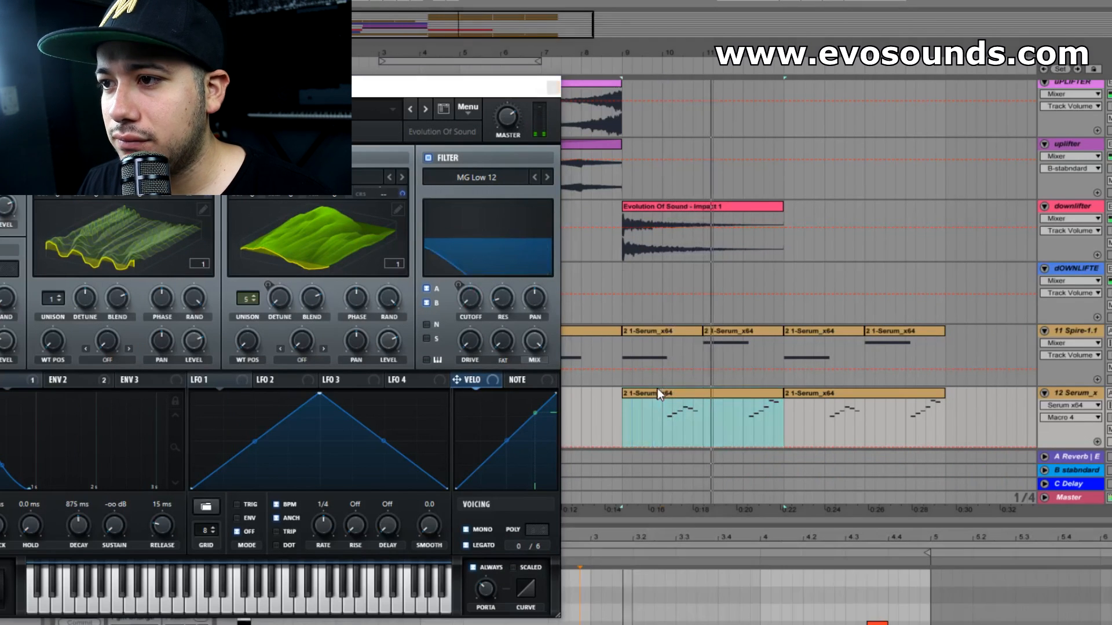
{"action": "left_click_drag", "start_coordinate": [720, 521], "coordinate": [773, 226]}
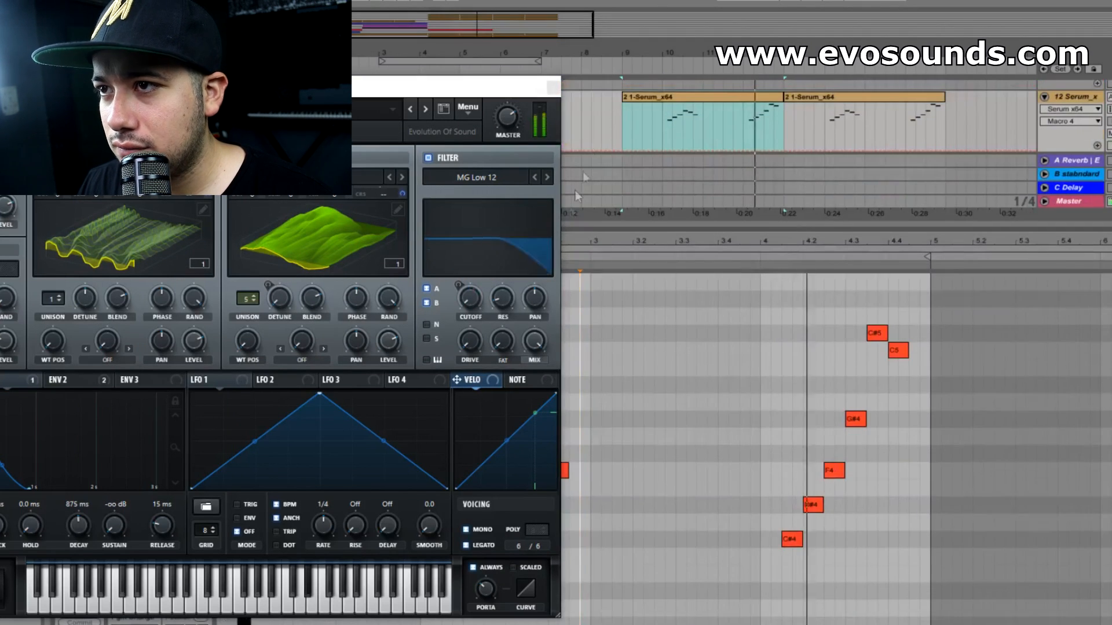
{"action": "left_click", "coordinate": [553, 86]}
{"action": "key", "text": "ctrl+a"}
{"action": "key", "text": "shift+Down"}
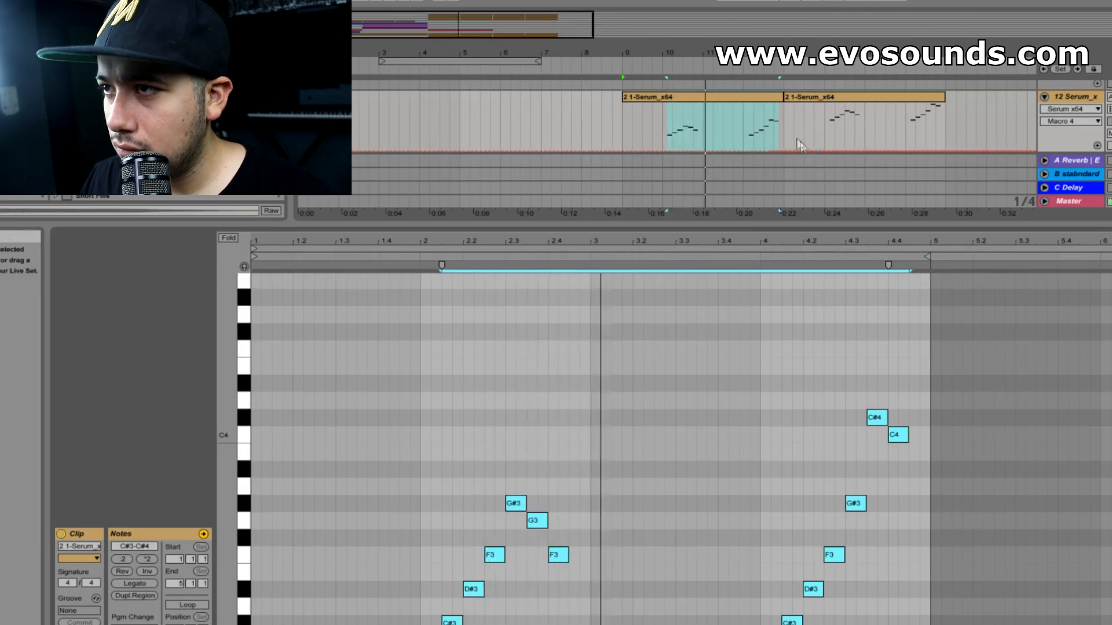
{"action": "left_click", "coordinate": [810, 97]}
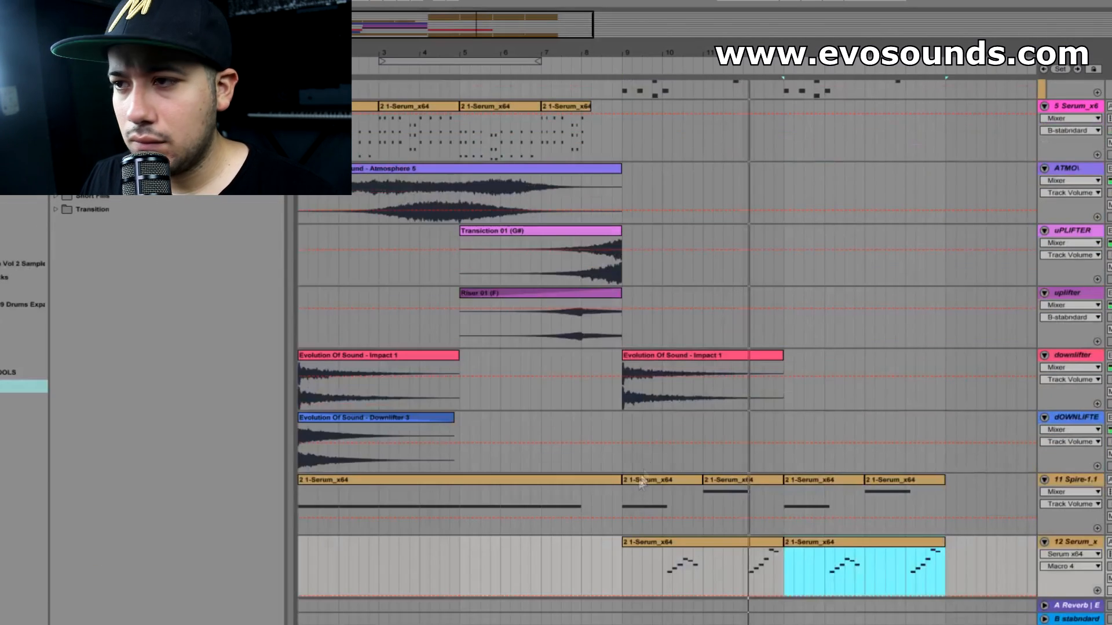
Copy the first break clip from Serum track 5 to bar 17 of track 2 and repeat it up to bar 25.
{"action": "scroll", "coordinate": [892, 240], "scroll_direction": "up", "scroll_amount": 3}
{"action": "scroll", "coordinate": [892, 240], "scroll_direction": "up", "scroll_amount": 3}
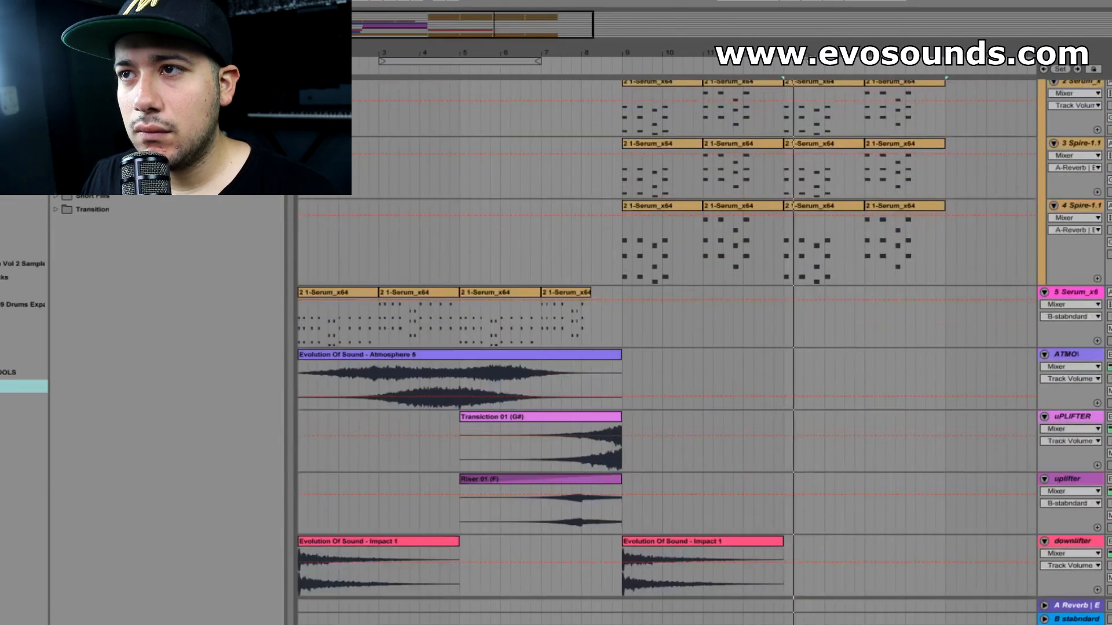
{"action": "key", "text": "minus"}
{"action": "scroll", "coordinate": [689, 276], "scroll_direction": "up", "scroll_amount": 2}
{"action": "left_click", "coordinate": [545, 176]}
{"action": "left_click", "coordinate": [320, 348]}
{"action": "left_click", "coordinate": [624, 174]}
{"action": "key", "text": "ctrl+v"}
{"action": "key", "text": "ctrl+v"}
{"action": "key", "text": "ctrl+v"}
{"action": "key", "text": "ctrl+v"}
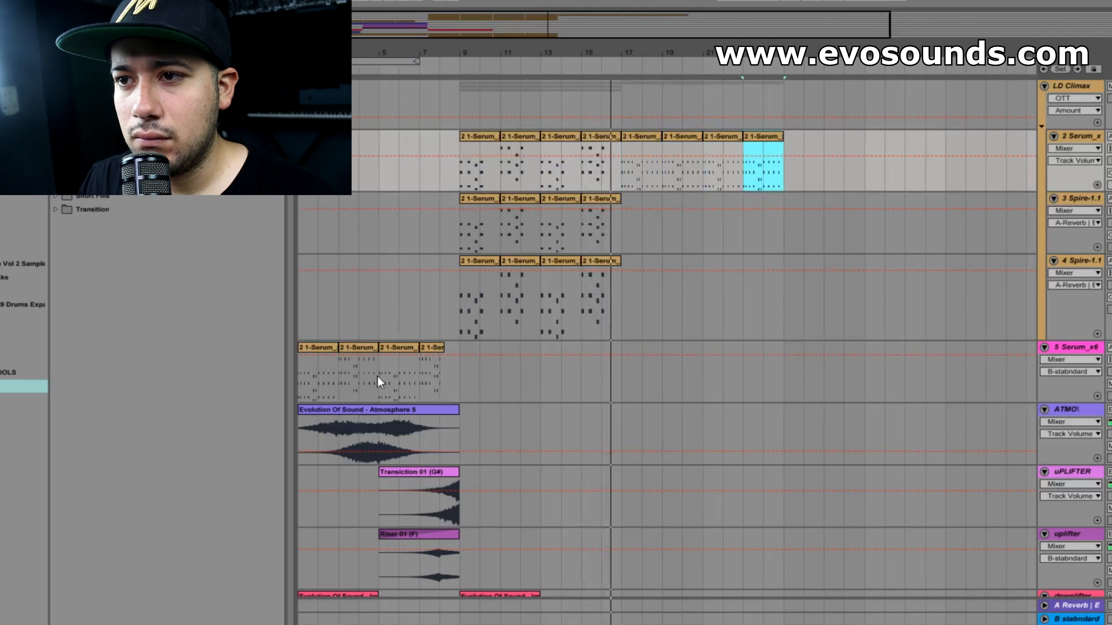
Copy the whole row of break clips from Serum track 5 to track 2 from bar 17.
{"action": "left_click_drag", "start_coordinate": [377, 377], "coordinate": [289, 379]}
{"action": "left_click", "coordinate": [621, 173]}
{"action": "key", "text": "ctrl+v"}
{"action": "key", "text": "ctrl+v"}
Copy the track 2 clips from bar 17 to bar 25 onto Spire tracks 3 and 4 at bar 17.
{"action": "left_click_drag", "start_coordinate": [623, 178], "coordinate": [776, 188]}
{"action": "key", "text": "ctrl+c"}
{"action": "left_click", "coordinate": [621, 224]}
{"action": "key", "text": "ctrl+v"}
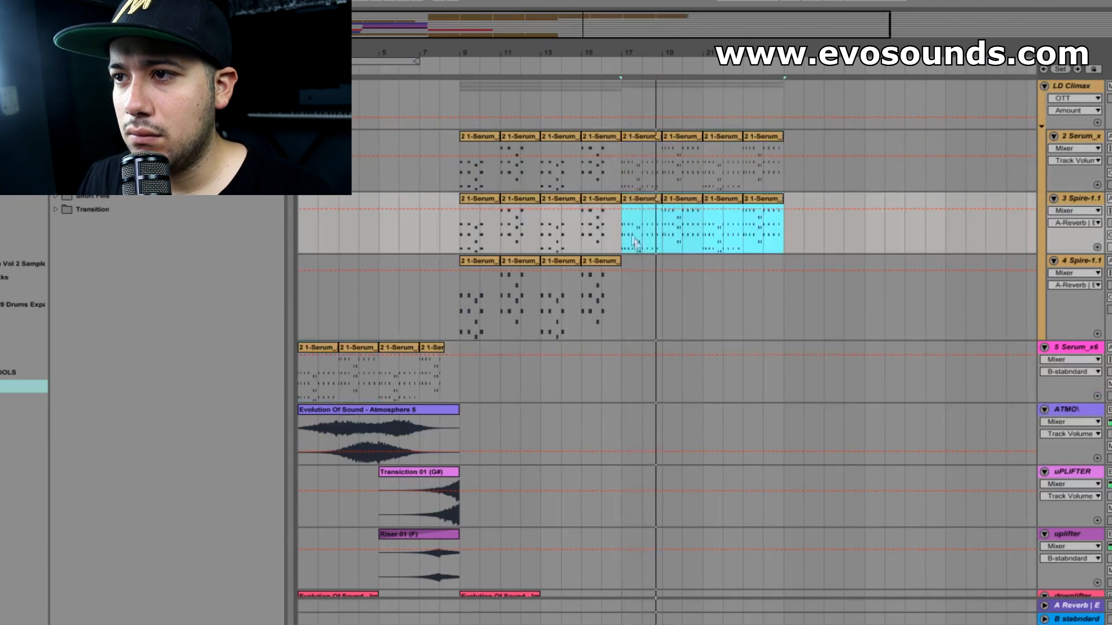
{"action": "left_click", "coordinate": [621, 290]}
{"action": "key", "text": "ctrl+v"}
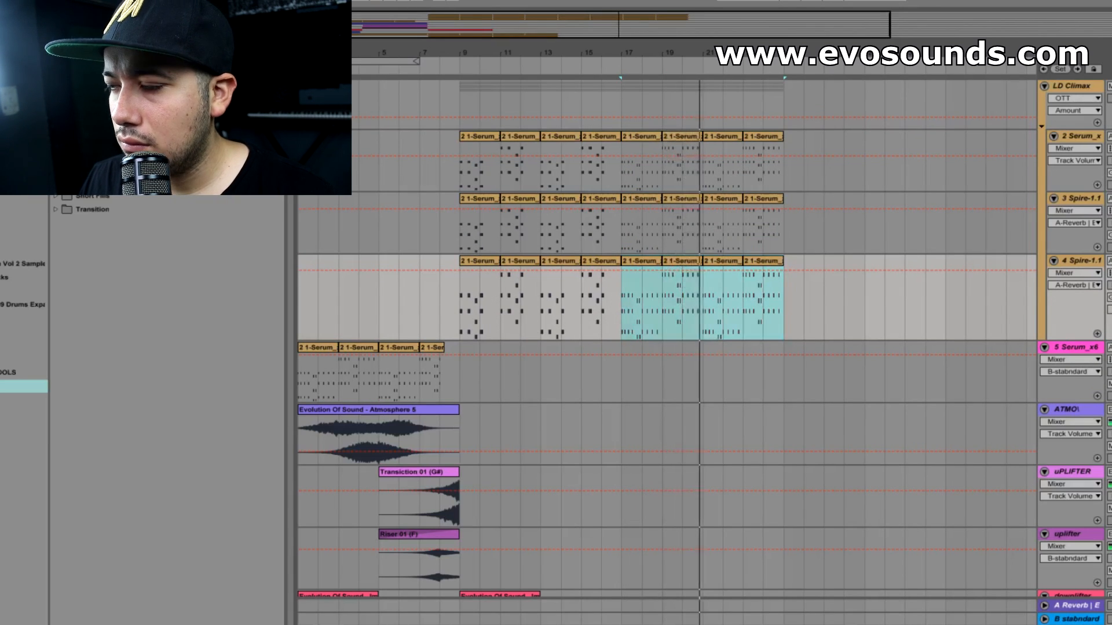
Play the transition into bar 17 and open the notes of the track 2 clip just before it.
{"action": "left_click", "coordinate": [606, 252]}
{"action": "left_click", "coordinate": [598, 250]}
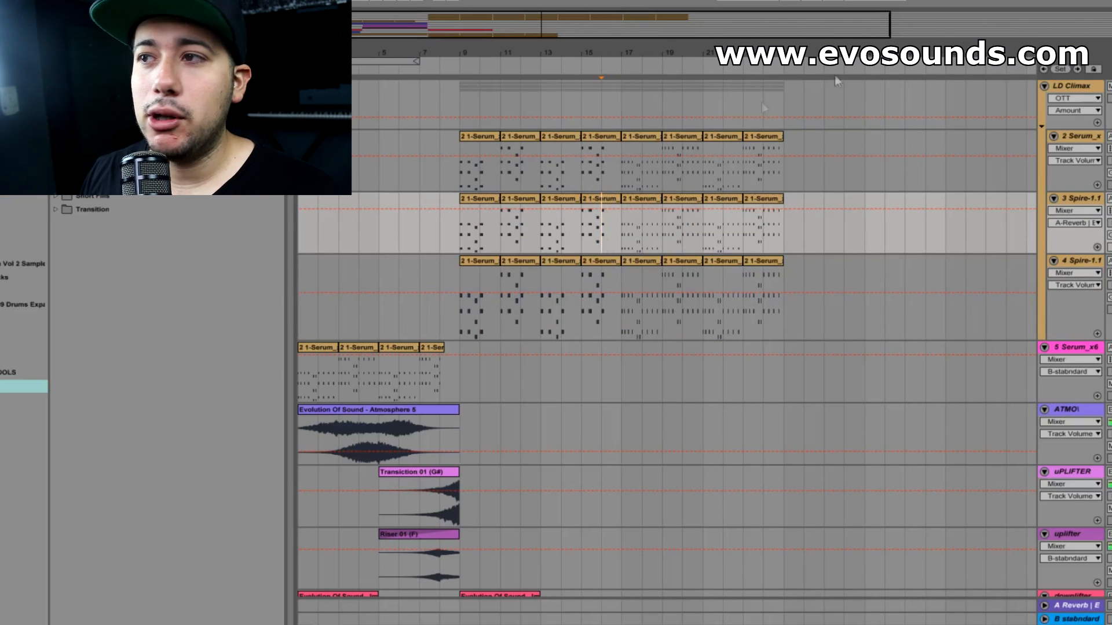
{"action": "left_click", "coordinate": [611, 180]}
{"action": "double_click", "coordinate": [599, 134]}
Copy the Transiction 01 (G#) uplifter clip to bar 13, leading into bar 17.
{"action": "scroll", "coordinate": [521, 347], "scroll_direction": "down", "scroll_amount": 5}
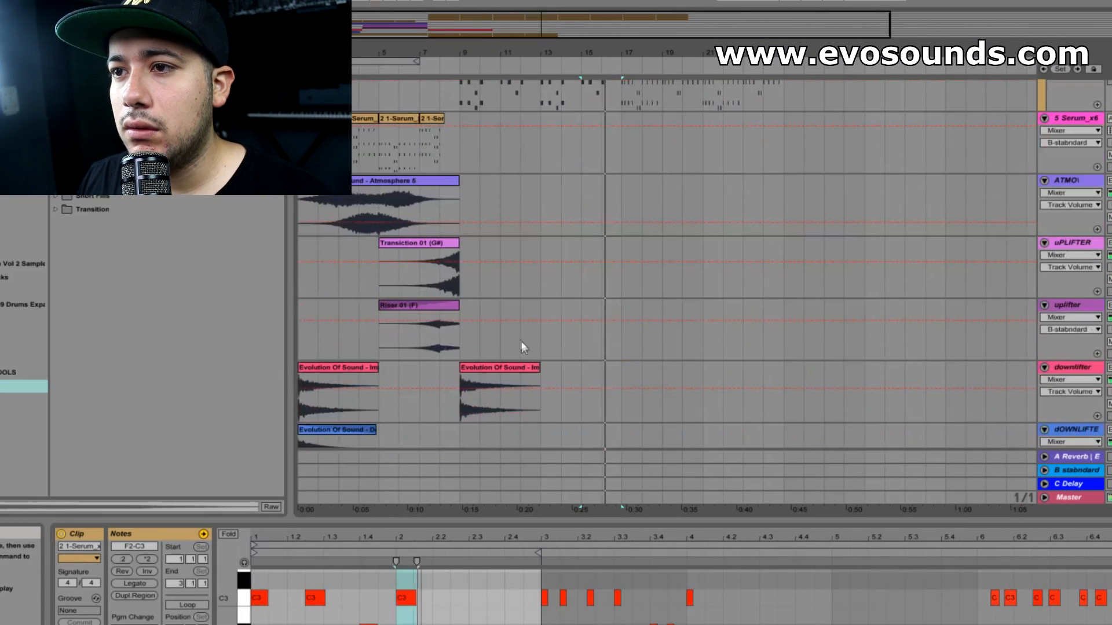
{"action": "left_click", "coordinate": [449, 244]}
{"action": "key", "text": "ctrl+c"}
{"action": "left_click", "coordinate": [549, 281]}
{"action": "key", "text": "ctrl+v"}
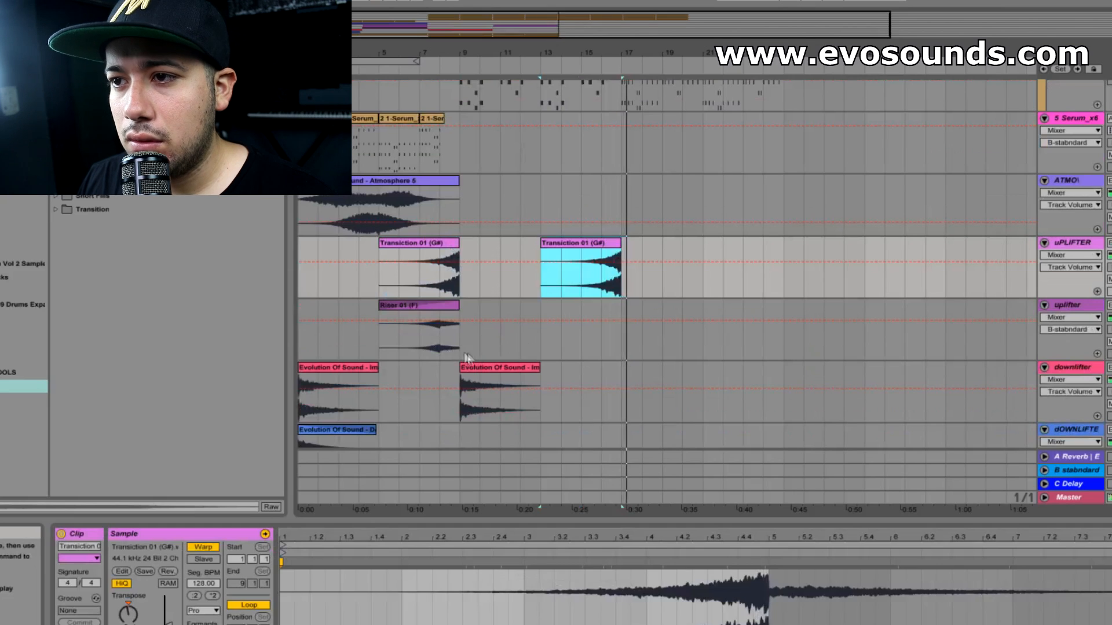
Copy the Evolution Of Sound - Impact 1 clip from bar 9 to bar 17.
{"action": "left_click", "coordinate": [466, 370]}
{"action": "key", "text": "ctrl+c"}
{"action": "left_click", "coordinate": [621, 380]}
{"action": "key", "text": "ctrl+v"}
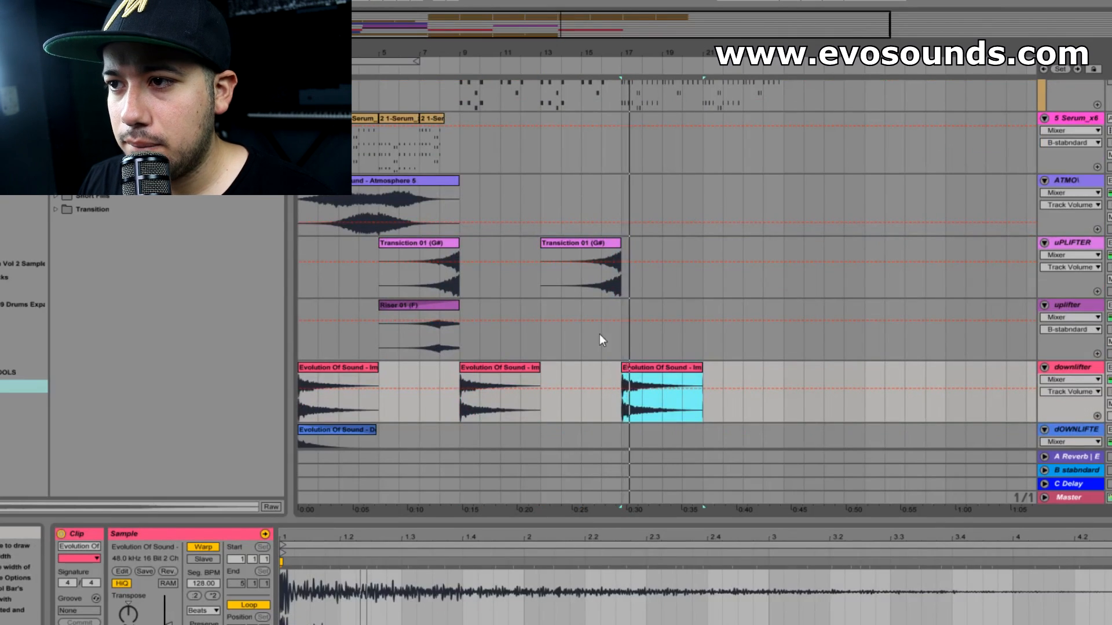
Duplicate the Evolution Of Sound - Atmosphere 5 clip twice to extend the atmosphere to bar 25.
{"action": "scroll", "coordinate": [599, 335], "scroll_direction": "up", "scroll_amount": 2}
{"action": "scroll", "coordinate": [622, 286], "scroll_direction": "down", "scroll_amount": 3}
{"action": "left_click", "coordinate": [378, 174]}
{"action": "key", "text": "ctrl+d"}
{"action": "key", "text": "ctrl+d"}
Copy the Evolution Of Sound - Downlifter 3 clip from bar 1 to bar 17 on its track.
{"action": "left_click", "coordinate": [328, 400]}
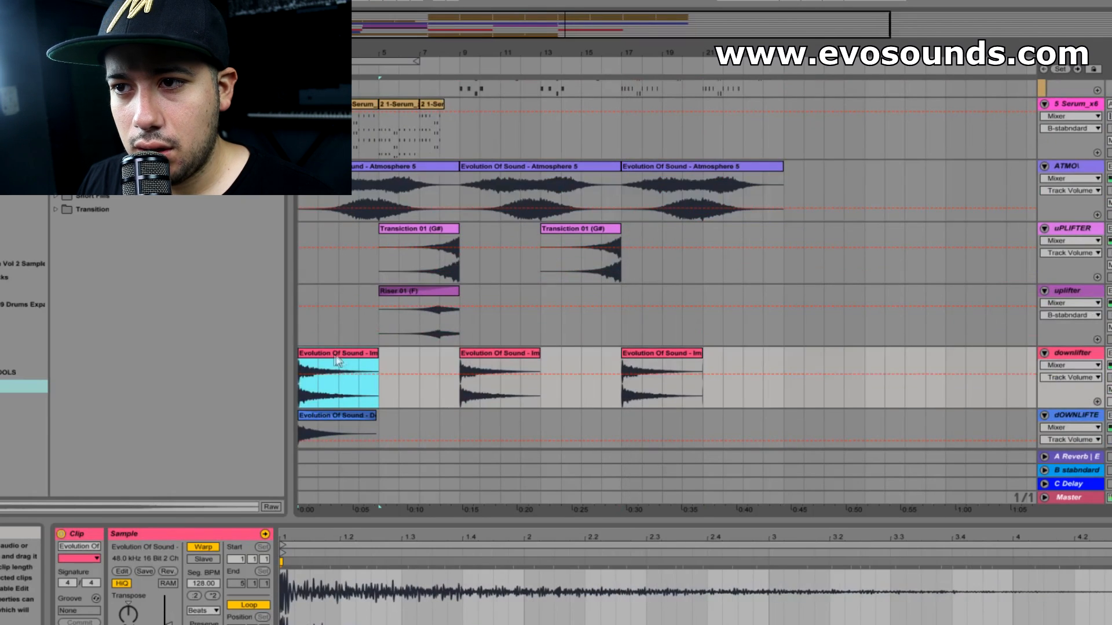
{"action": "scroll", "coordinate": [338, 361], "scroll_direction": "down", "scroll_amount": 2}
{"action": "left_click", "coordinate": [362, 318]}
{"action": "left_click", "coordinate": [616, 331]}
{"action": "key", "text": "ctrl+v"}
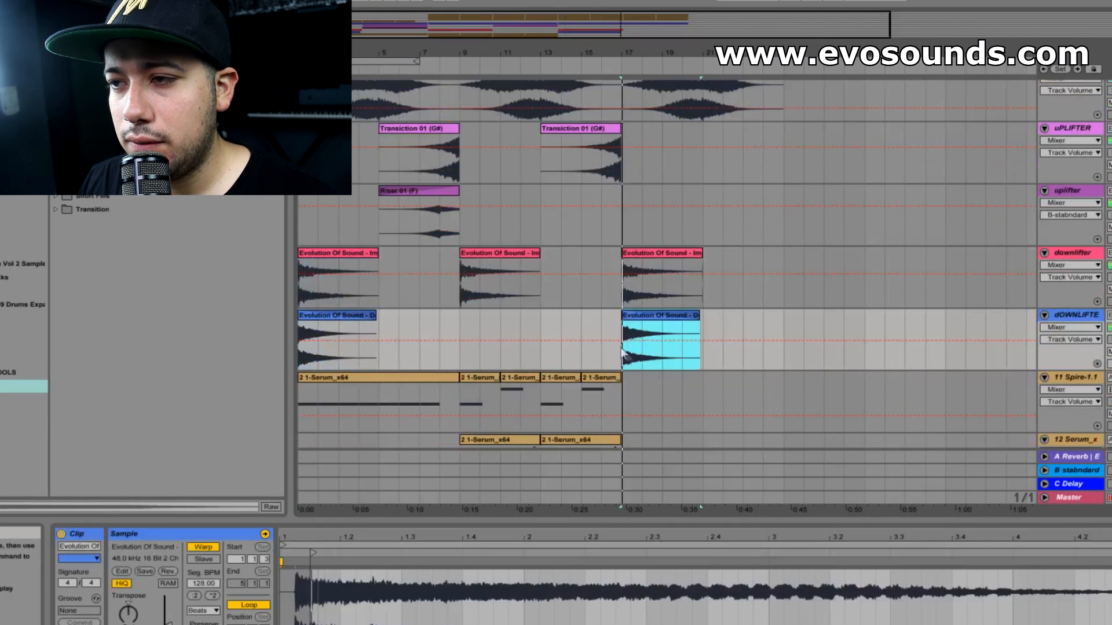
Play from about bar 16 and add an EQ Eight after OTT on the LD Climax group.
{"action": "scroll", "coordinate": [621, 341], "scroll_direction": "up", "scroll_amount": 3}
{"action": "left_click", "coordinate": [620, 249]}
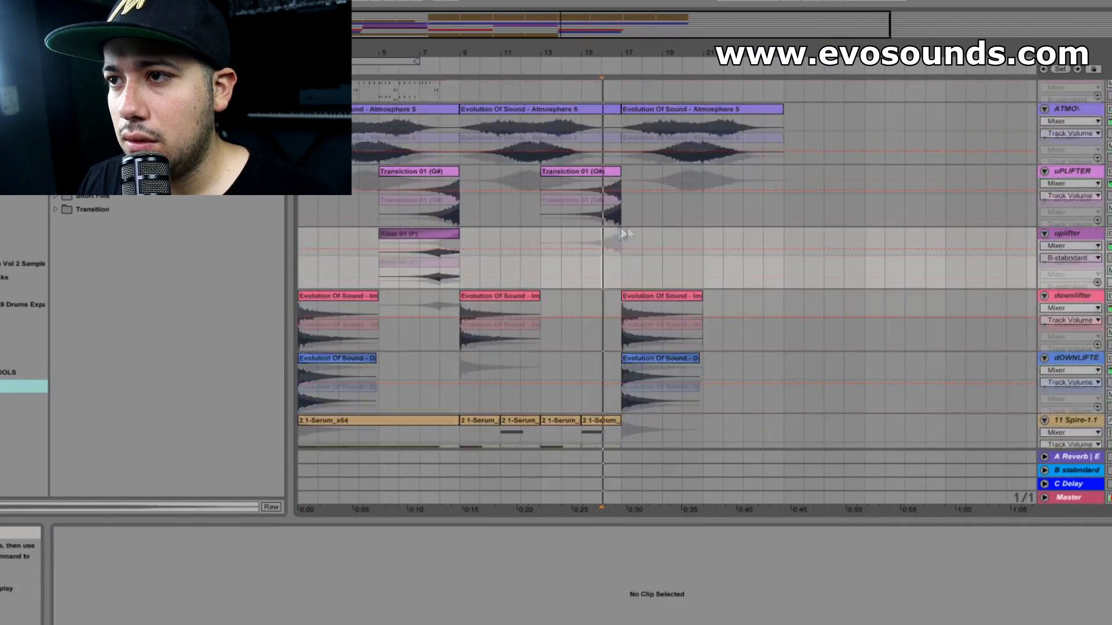
{"action": "scroll", "coordinate": [622, 235], "scroll_direction": "up", "scroll_amount": 5}
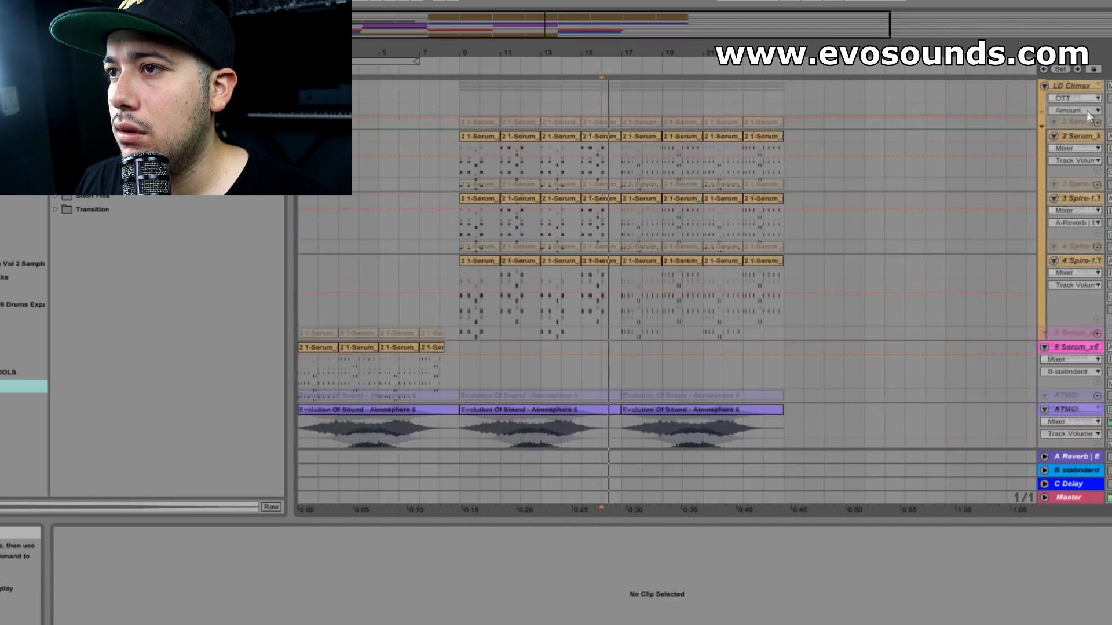
{"action": "left_click", "coordinate": [1037, 123]}
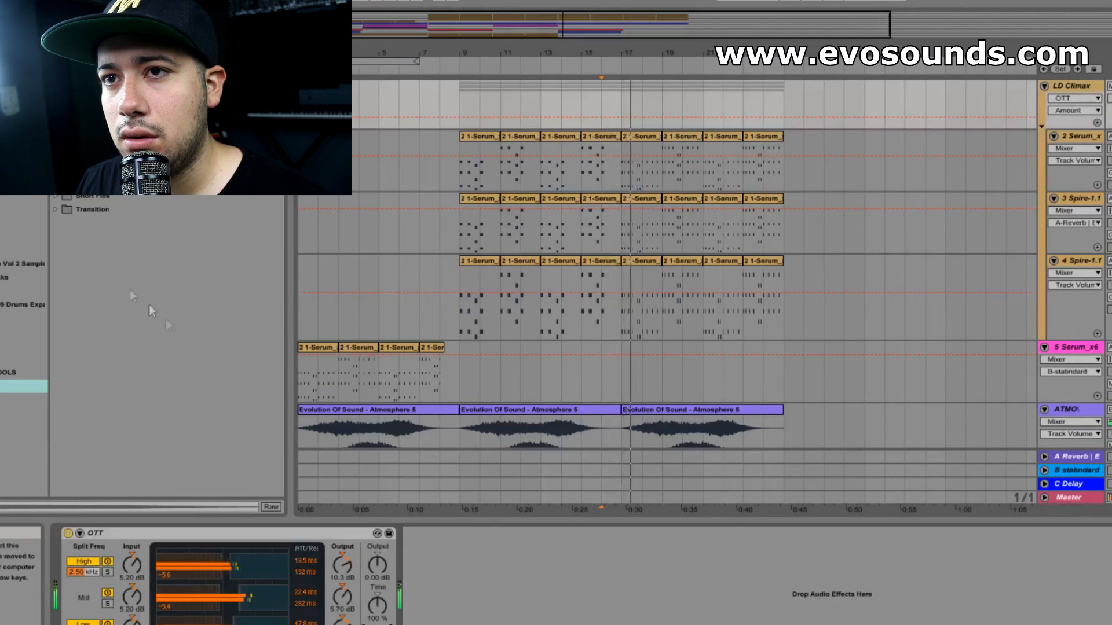
{"action": "left_click", "coordinate": [20, 88]}
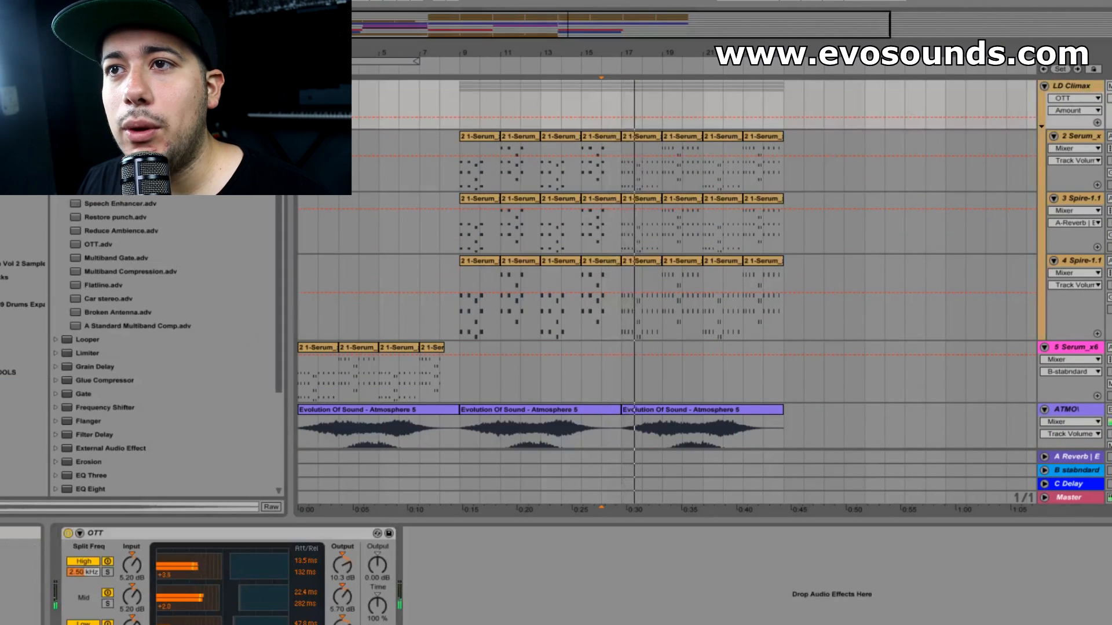
{"action": "key", "text": "ctrl+f"}
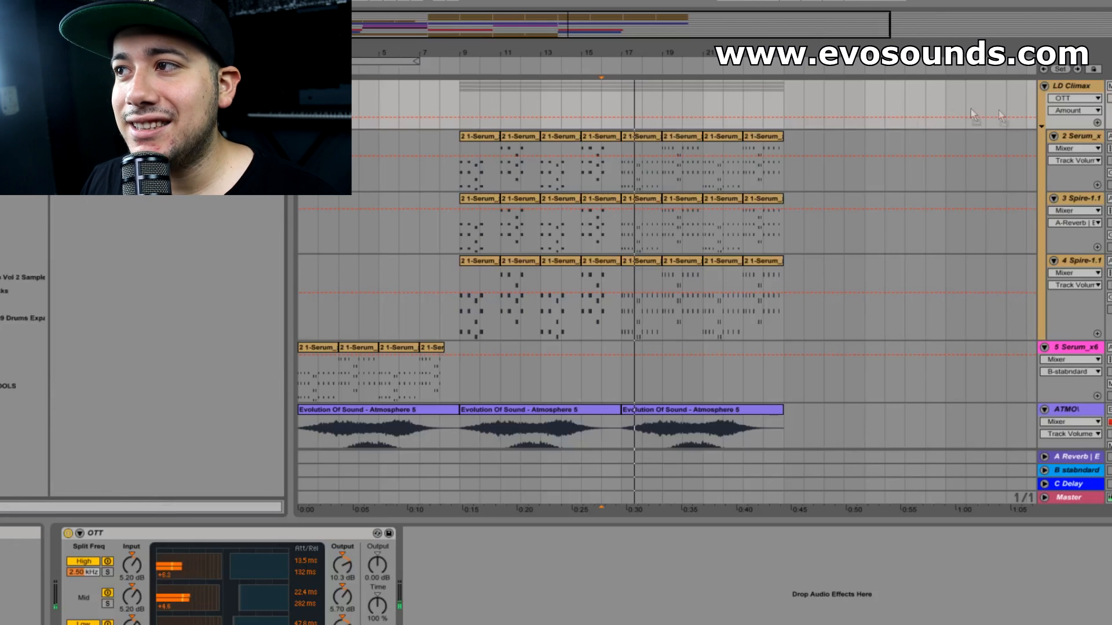
{"action": "left_click_drag", "start_coordinate": [1088, 106], "coordinate": [1086, 90]}
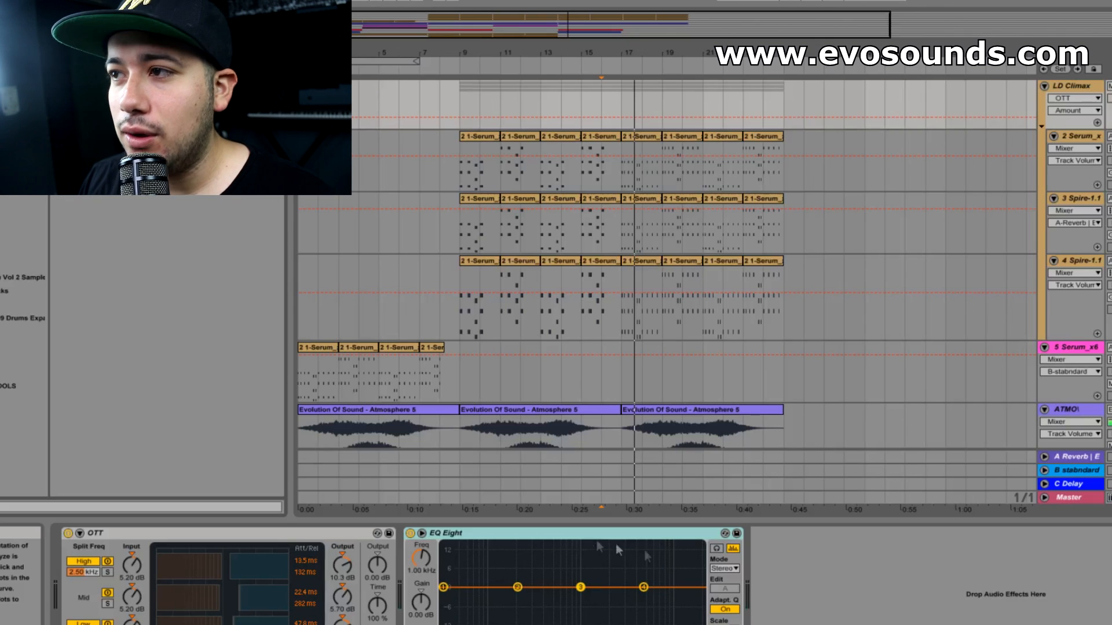
Automate the low-pass frequency of band 8 in the LD Climax EQ Eight to drop to about 77 Hz at bar 17.
{"action": "left_click", "coordinate": [690, 624]}
{"action": "left_click", "coordinate": [613, 94]}
{"action": "left_click_drag", "start_coordinate": [620, 95], "coordinate": [621, 123]}
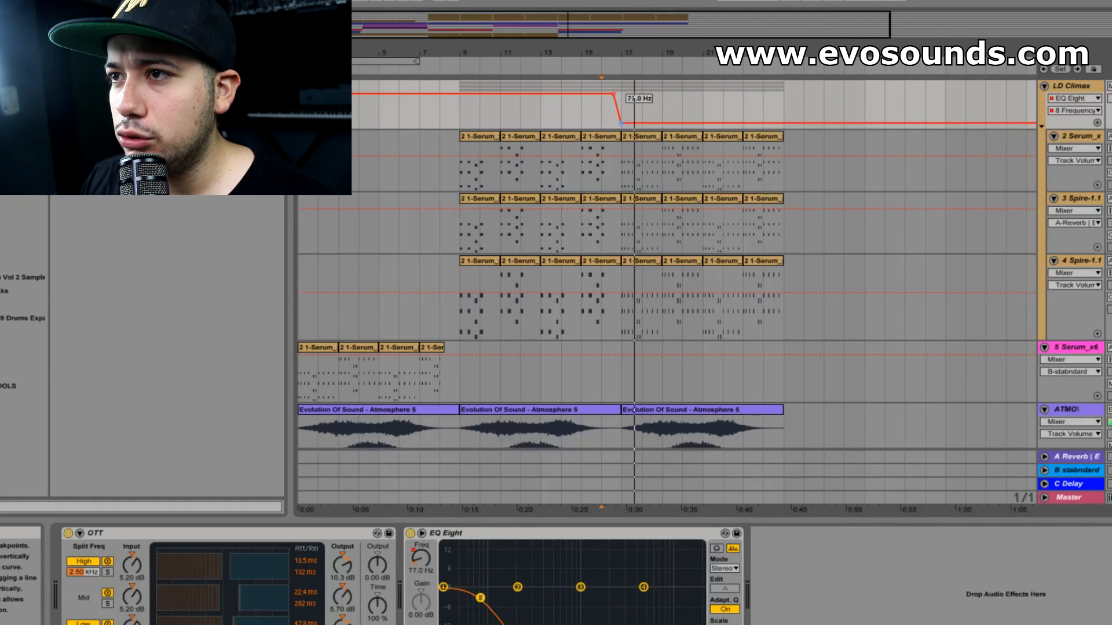
Play the drop and ramp the LD Climax filter frequency back up in a straight line from bar 17 to just before bar 25.
{"action": "key", "text": "space"}
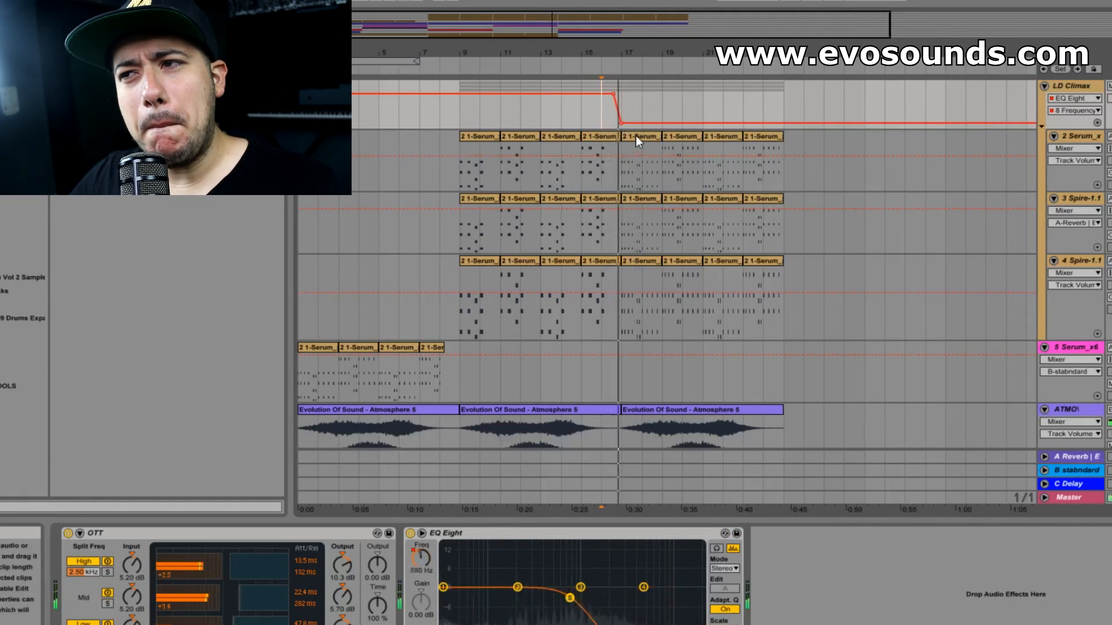
{"action": "left_click_drag", "start_coordinate": [718, 123], "coordinate": [771, 92]}
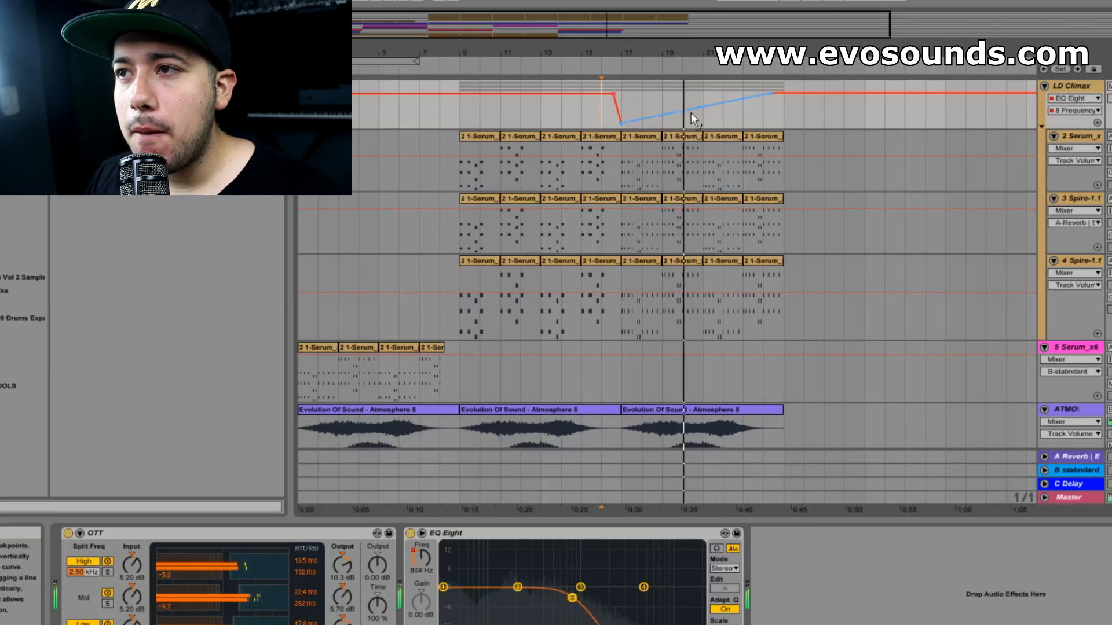
{"action": "scroll", "coordinate": [746, 185], "scroll_direction": "down", "scroll_amount": 5}
{"action": "scroll", "coordinate": [747, 185], "scroll_direction": "up", "scroll_amount": 2}
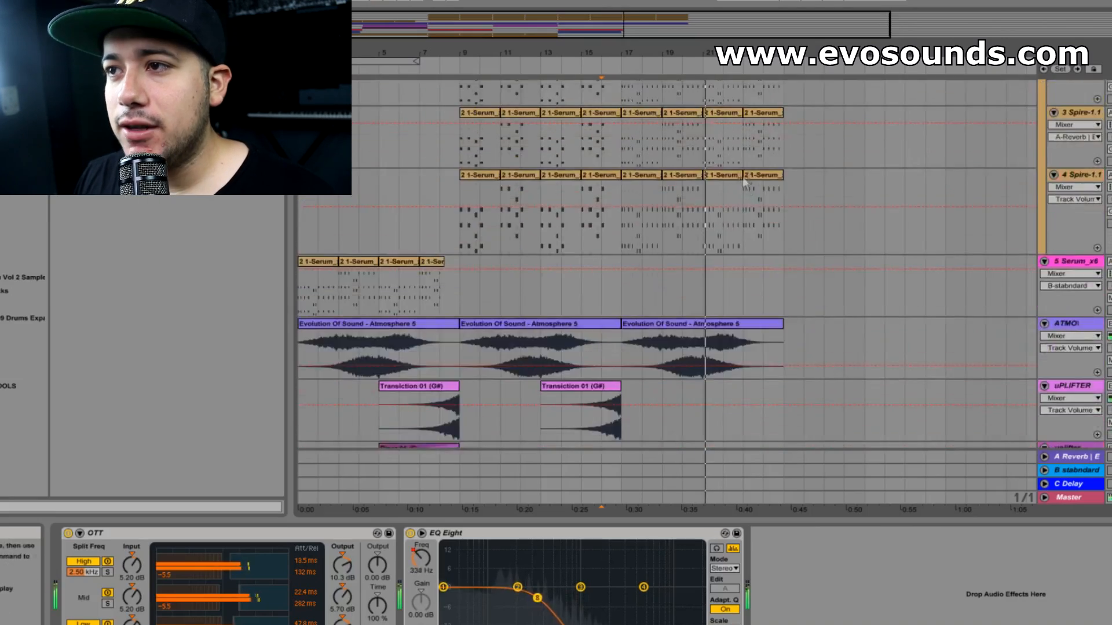
{"action": "scroll", "coordinate": [747, 183], "scroll_direction": "up", "scroll_amount": 3}
{"action": "double_click", "coordinate": [693, 120], "text": "alt"}
Add an audio track below Serum track 12 and name it snare build.
{"action": "scroll", "coordinate": [680, 130], "scroll_direction": "down", "scroll_amount": 4}
{"action": "scroll", "coordinate": [678, 140], "scroll_direction": "down", "scroll_amount": 10}
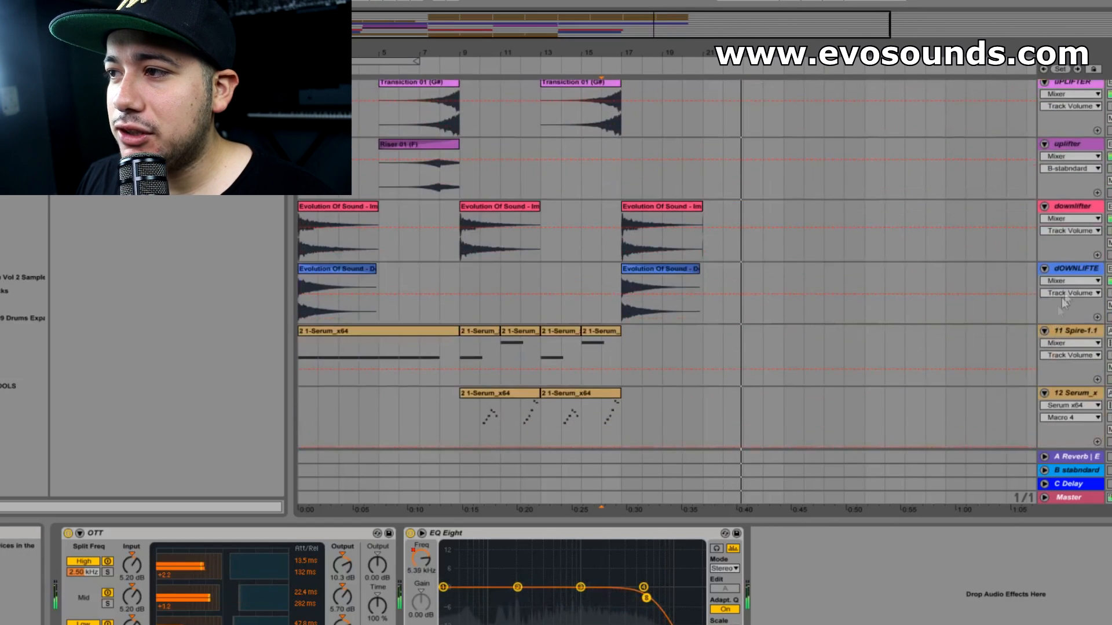
{"action": "key", "text": "ctrl+t"}
{"action": "key", "text": "ctrl+r"}
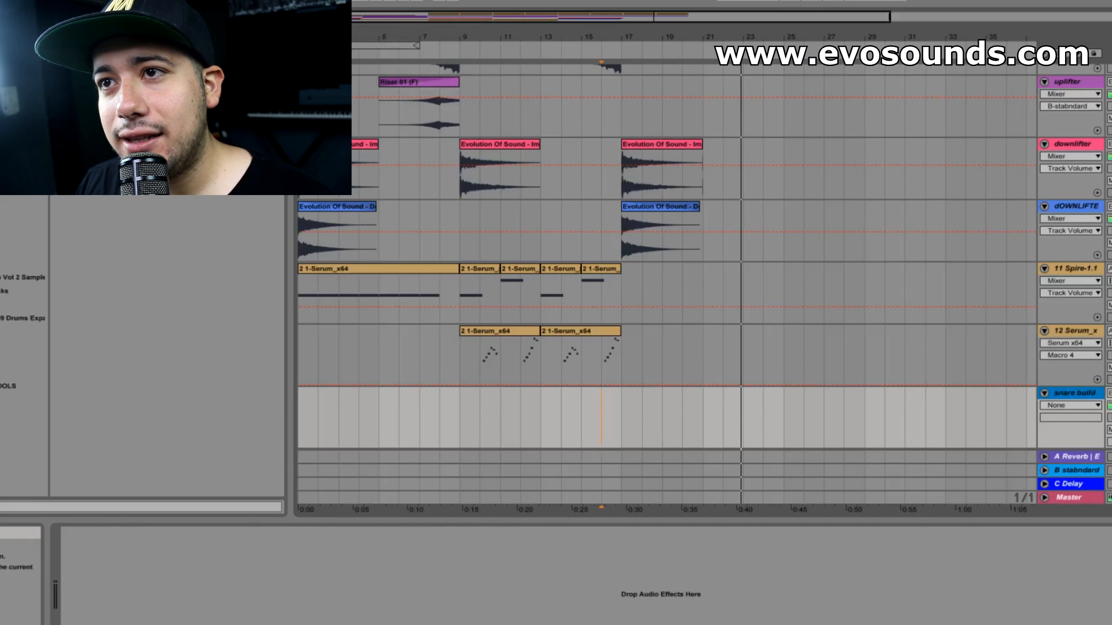
{"action": "key", "text": "Escape"}
Place the Evolution Of Sound - Long Fill 1 sample at bar 17 on the snare build track and play from bar 16.
{"action": "left_click", "coordinate": [19, 385]}
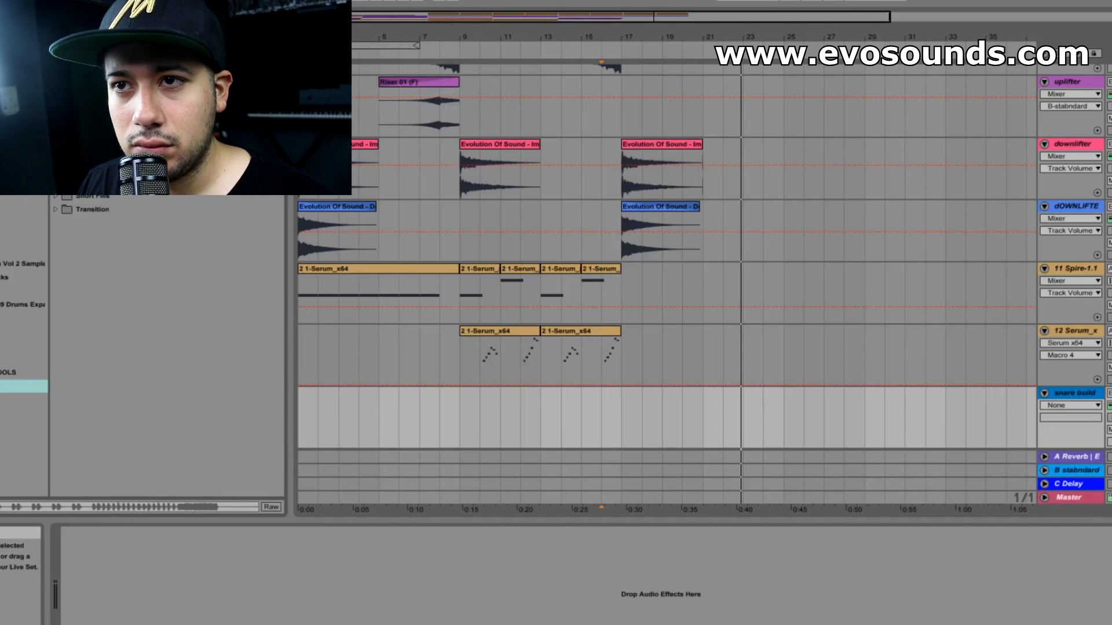
{"action": "left_click_drag", "start_coordinate": [110, 159], "coordinate": [627, 418]}
{"action": "left_click", "coordinate": [598, 370]}
{"action": "key", "text": "space"}
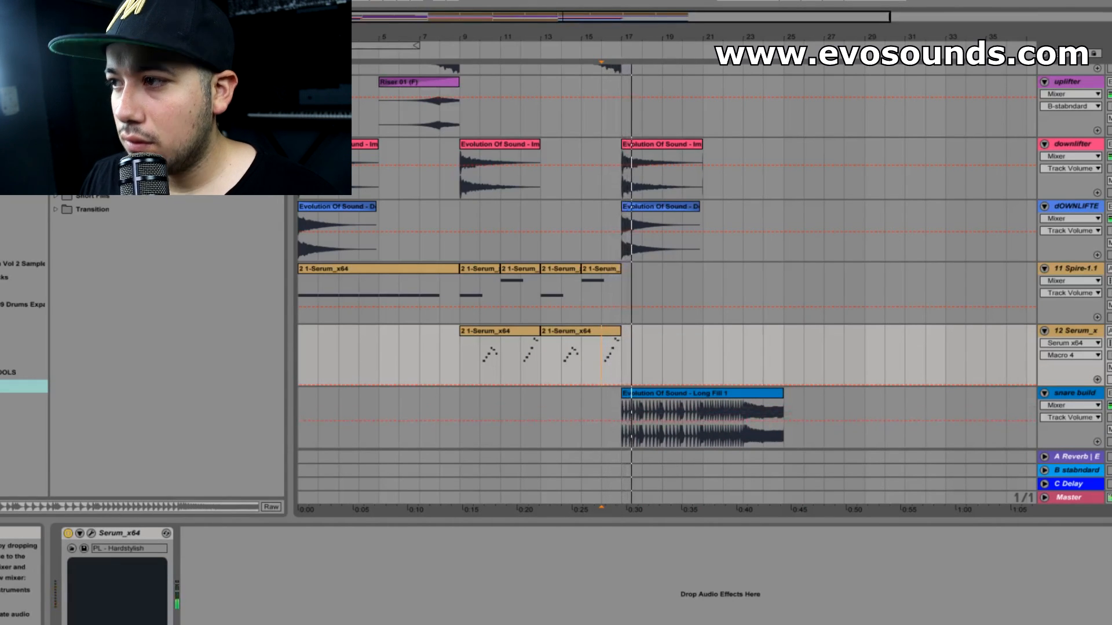
Play the build-up from bars 21 and 23 and examine how the layers end around bar 25.
{"action": "scroll", "coordinate": [779, 262], "scroll_direction": "up", "scroll_amount": 6}
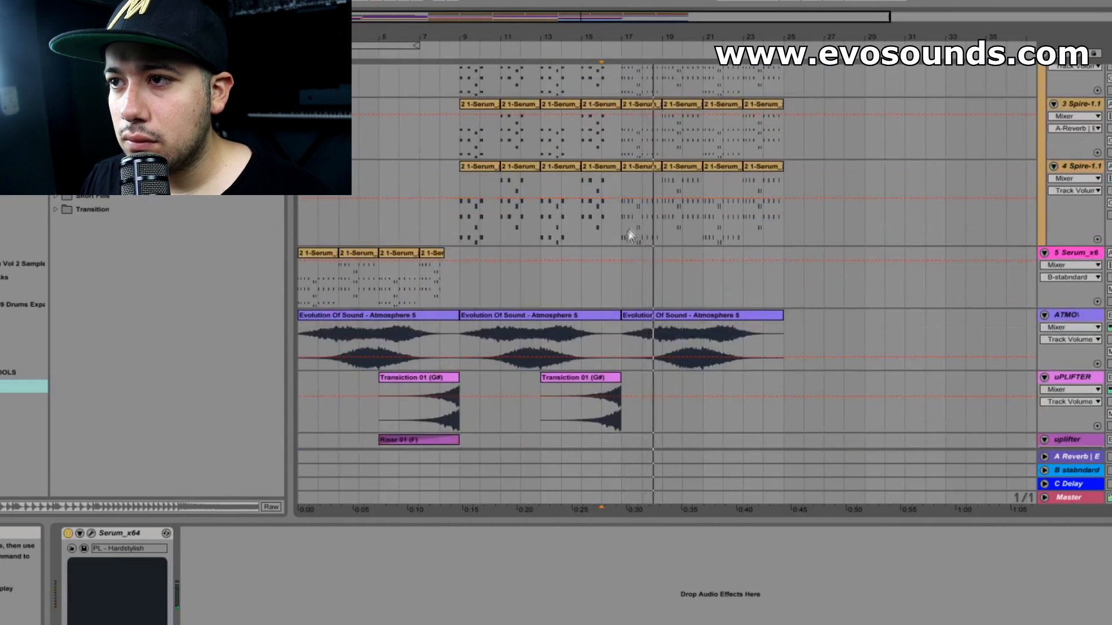
{"action": "scroll", "coordinate": [690, 263], "scroll_direction": "down", "scroll_amount": 6}
{"action": "left_click", "coordinate": [704, 314]}
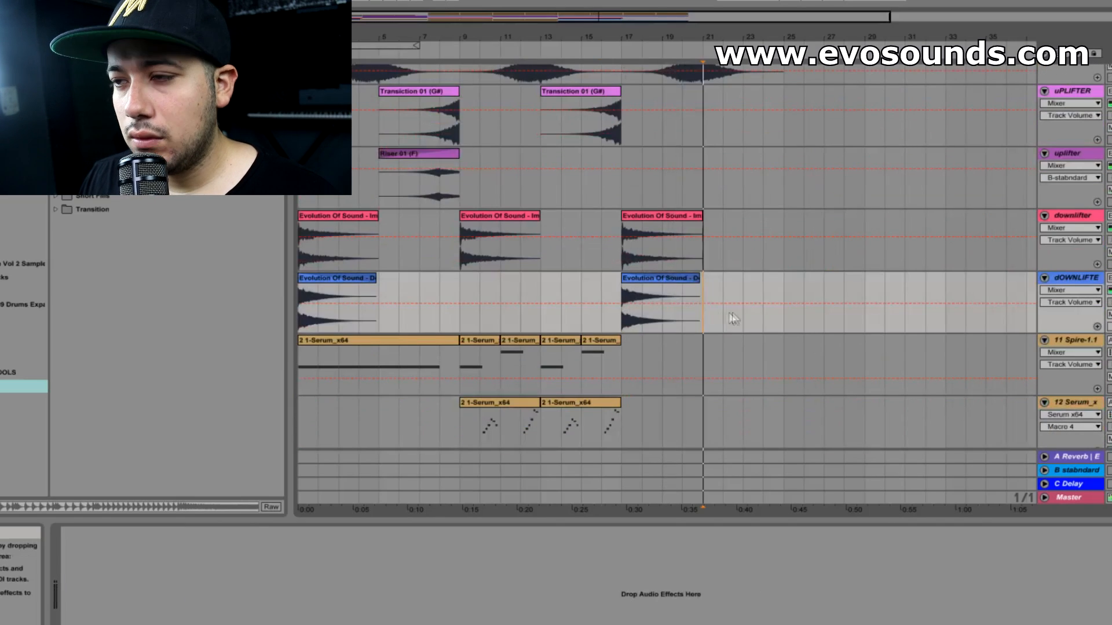
{"action": "left_click", "coordinate": [745, 302]}
{"action": "scroll", "coordinate": [747, 301], "scroll_direction": "down", "scroll_amount": 2}
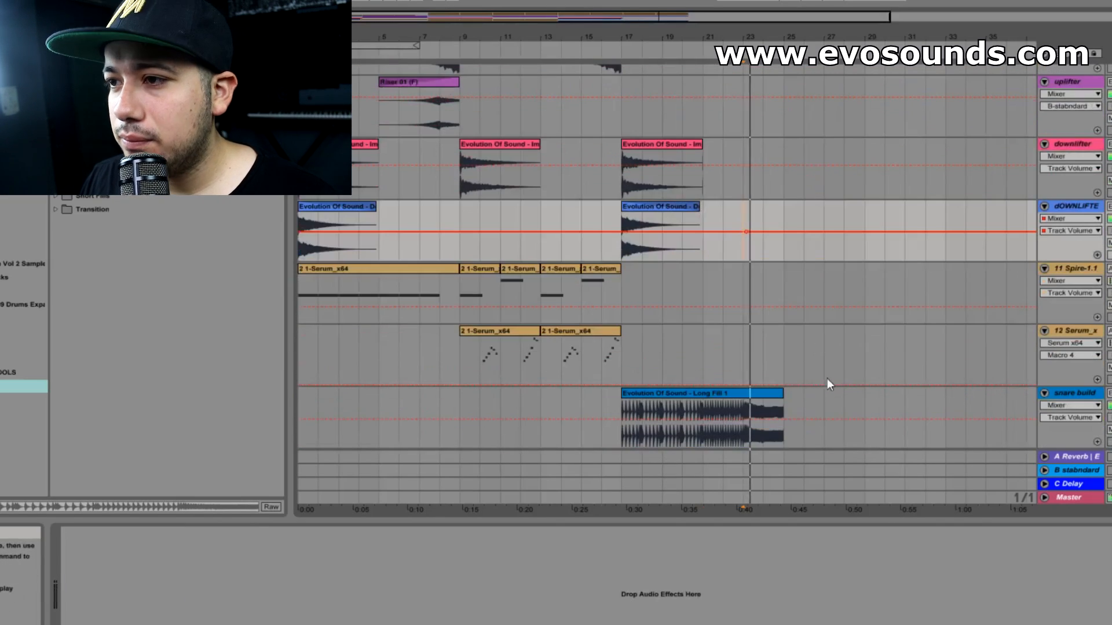
{"action": "left_click", "coordinate": [776, 398]}
{"action": "scroll", "coordinate": [764, 384], "scroll_direction": "up", "scroll_amount": 4}
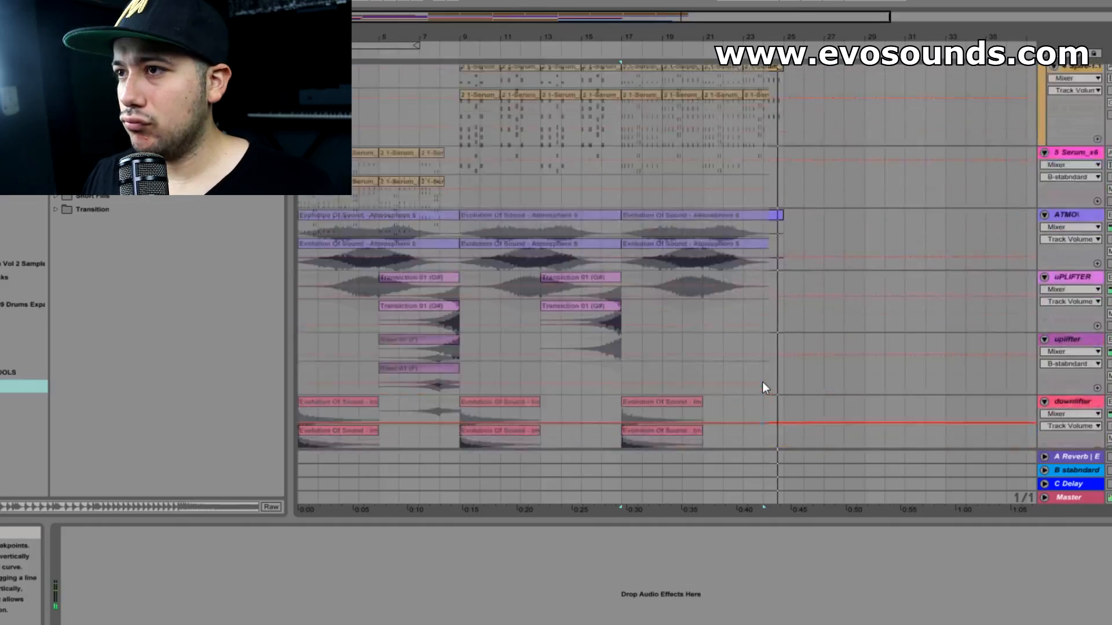
{"action": "scroll", "coordinate": [762, 385], "scroll_direction": "up", "scroll_amount": 2}
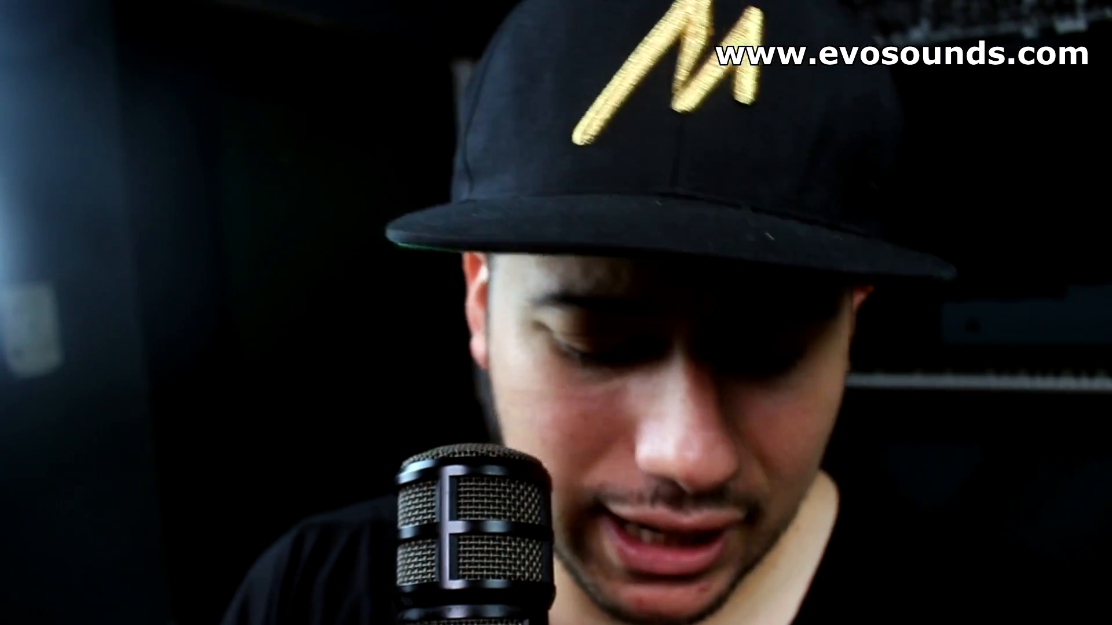